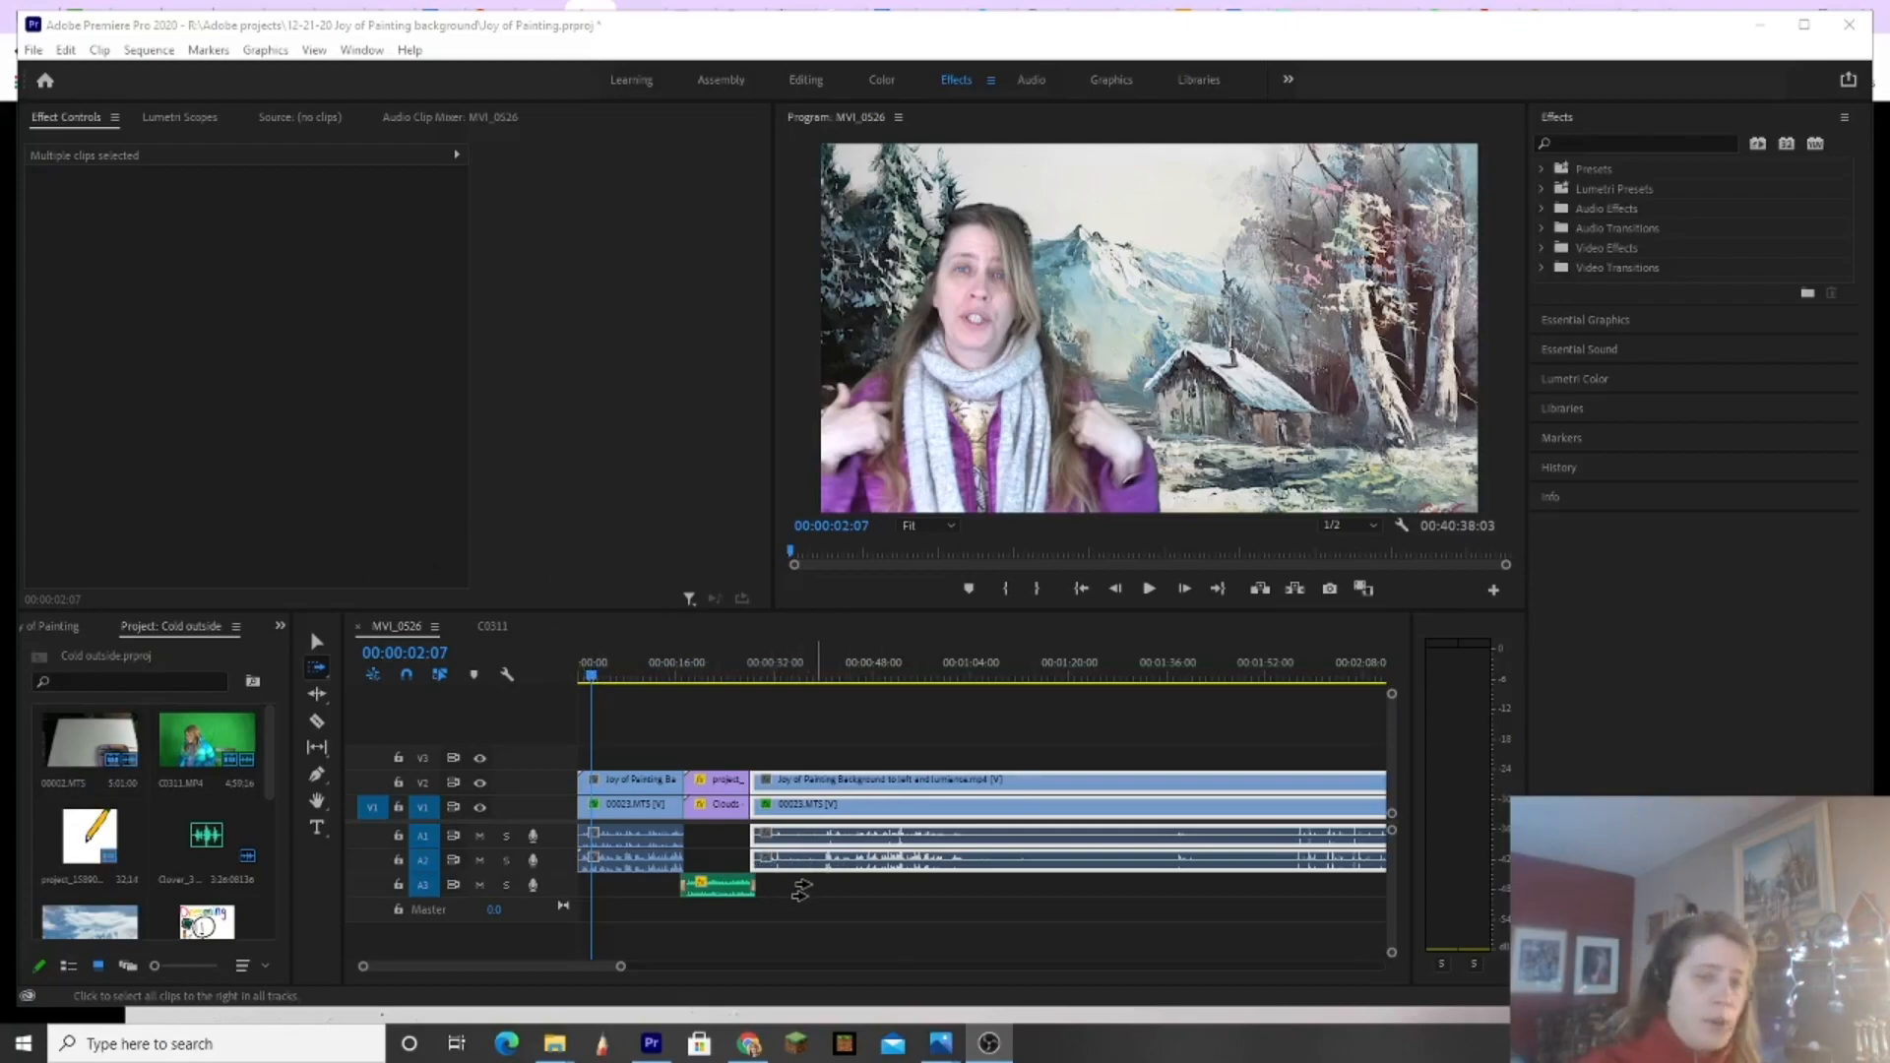
Step: Scale the long Joy of Painting Background clip on V2, after the clouds segment, to 50
{"action": "left_click", "coordinate": [316, 642]}
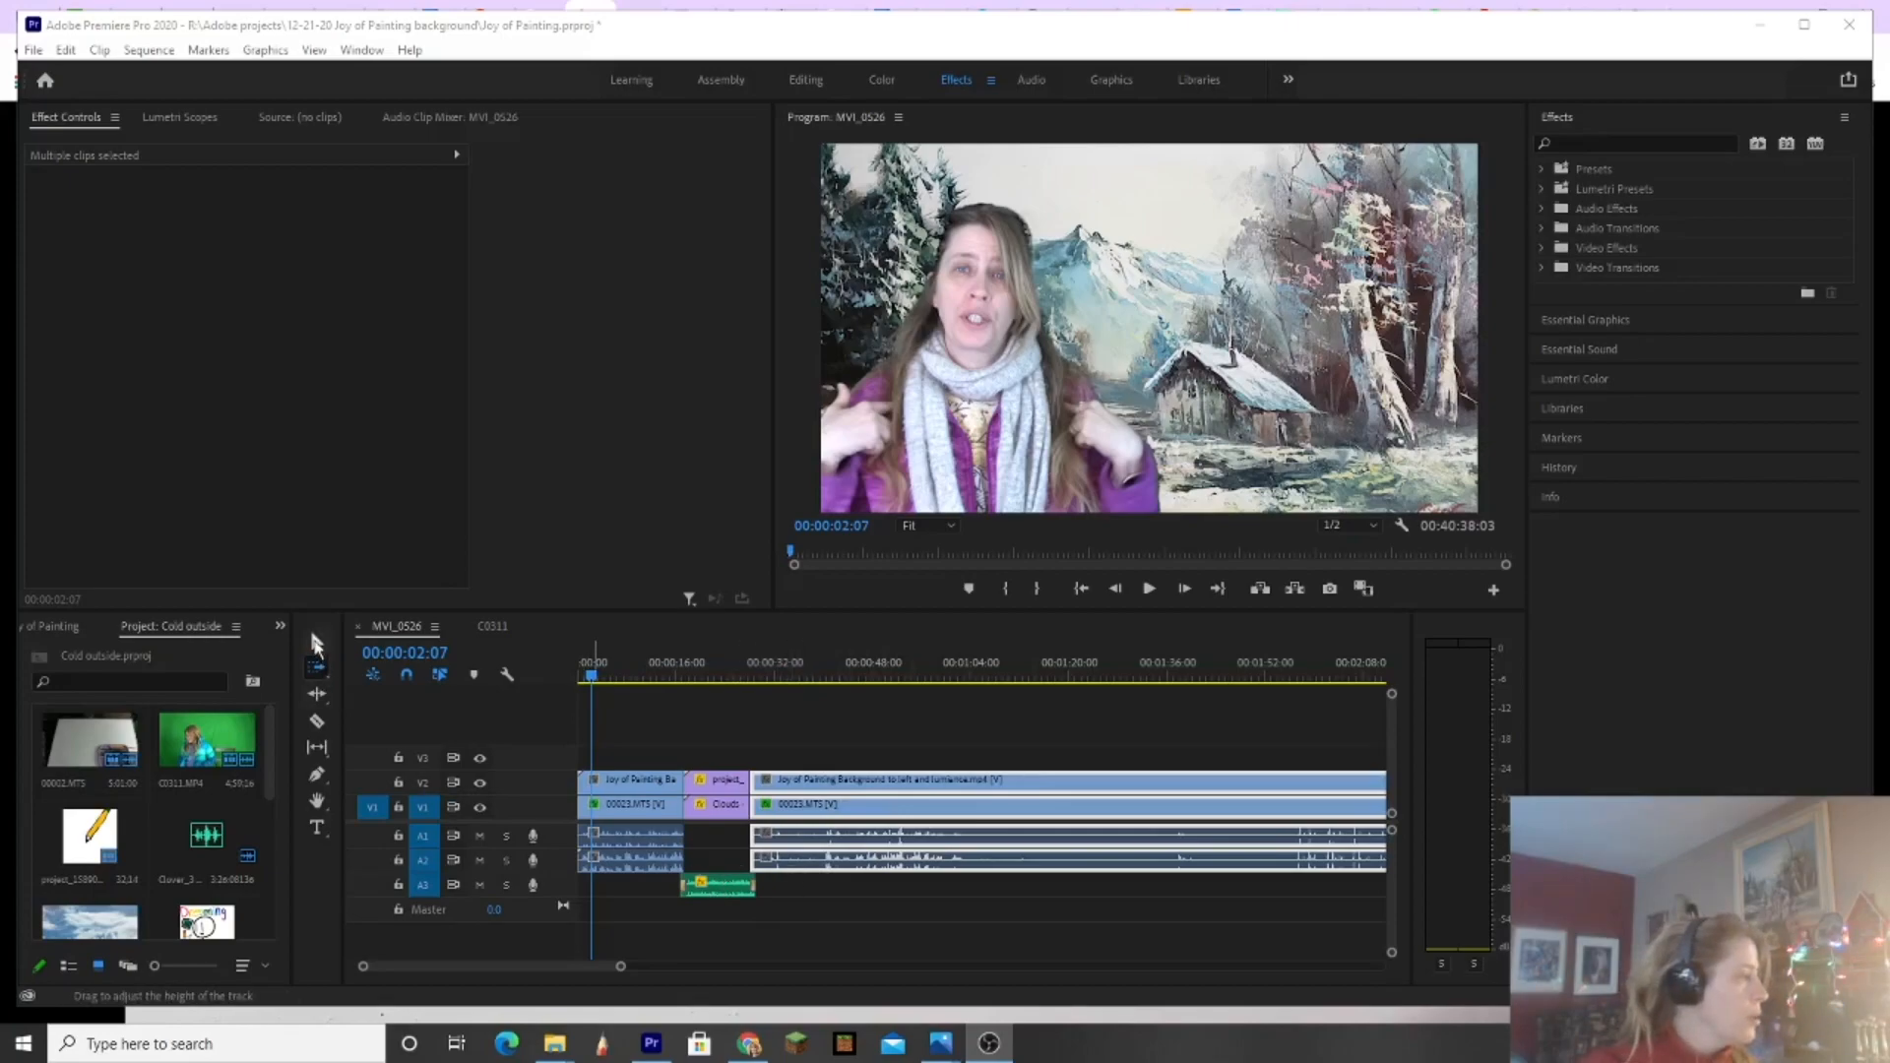
{"action": "left_click", "coordinate": [787, 782]}
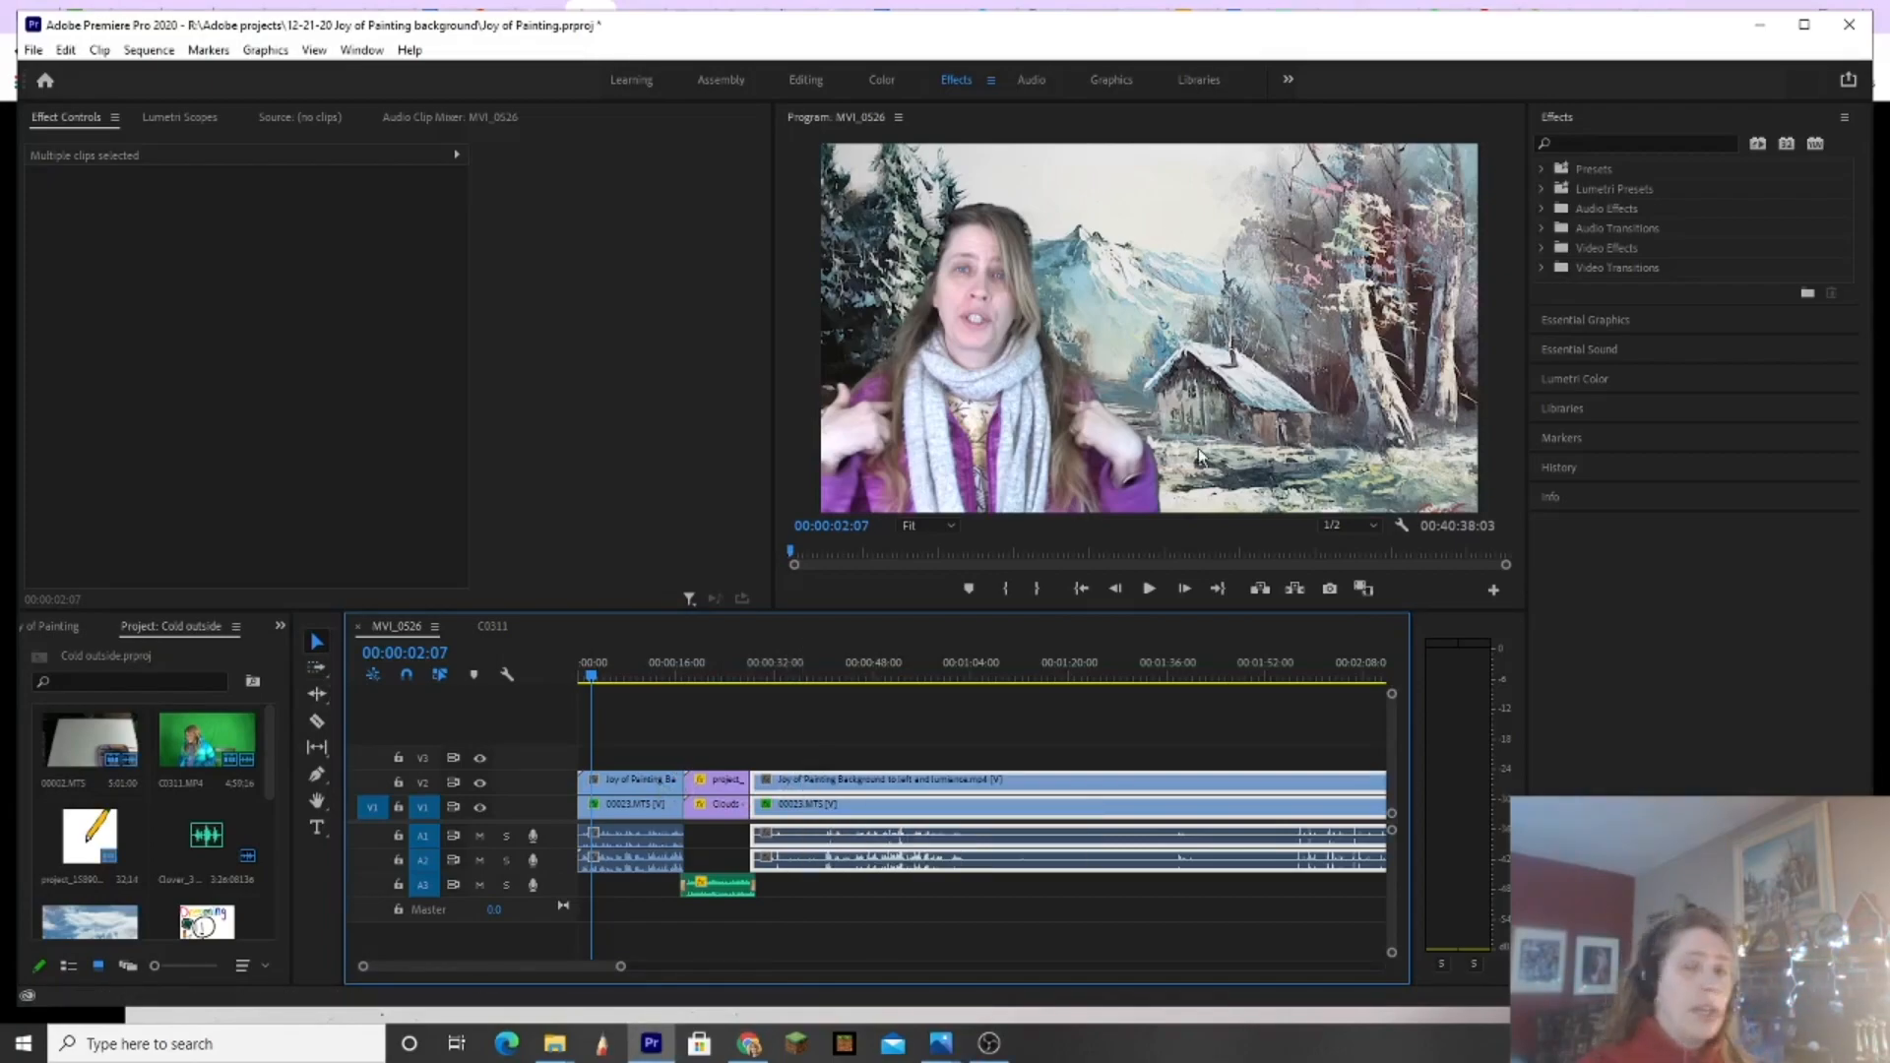
{"action": "left_click", "coordinate": [918, 730]}
{"action": "left_click", "coordinate": [928, 802]}
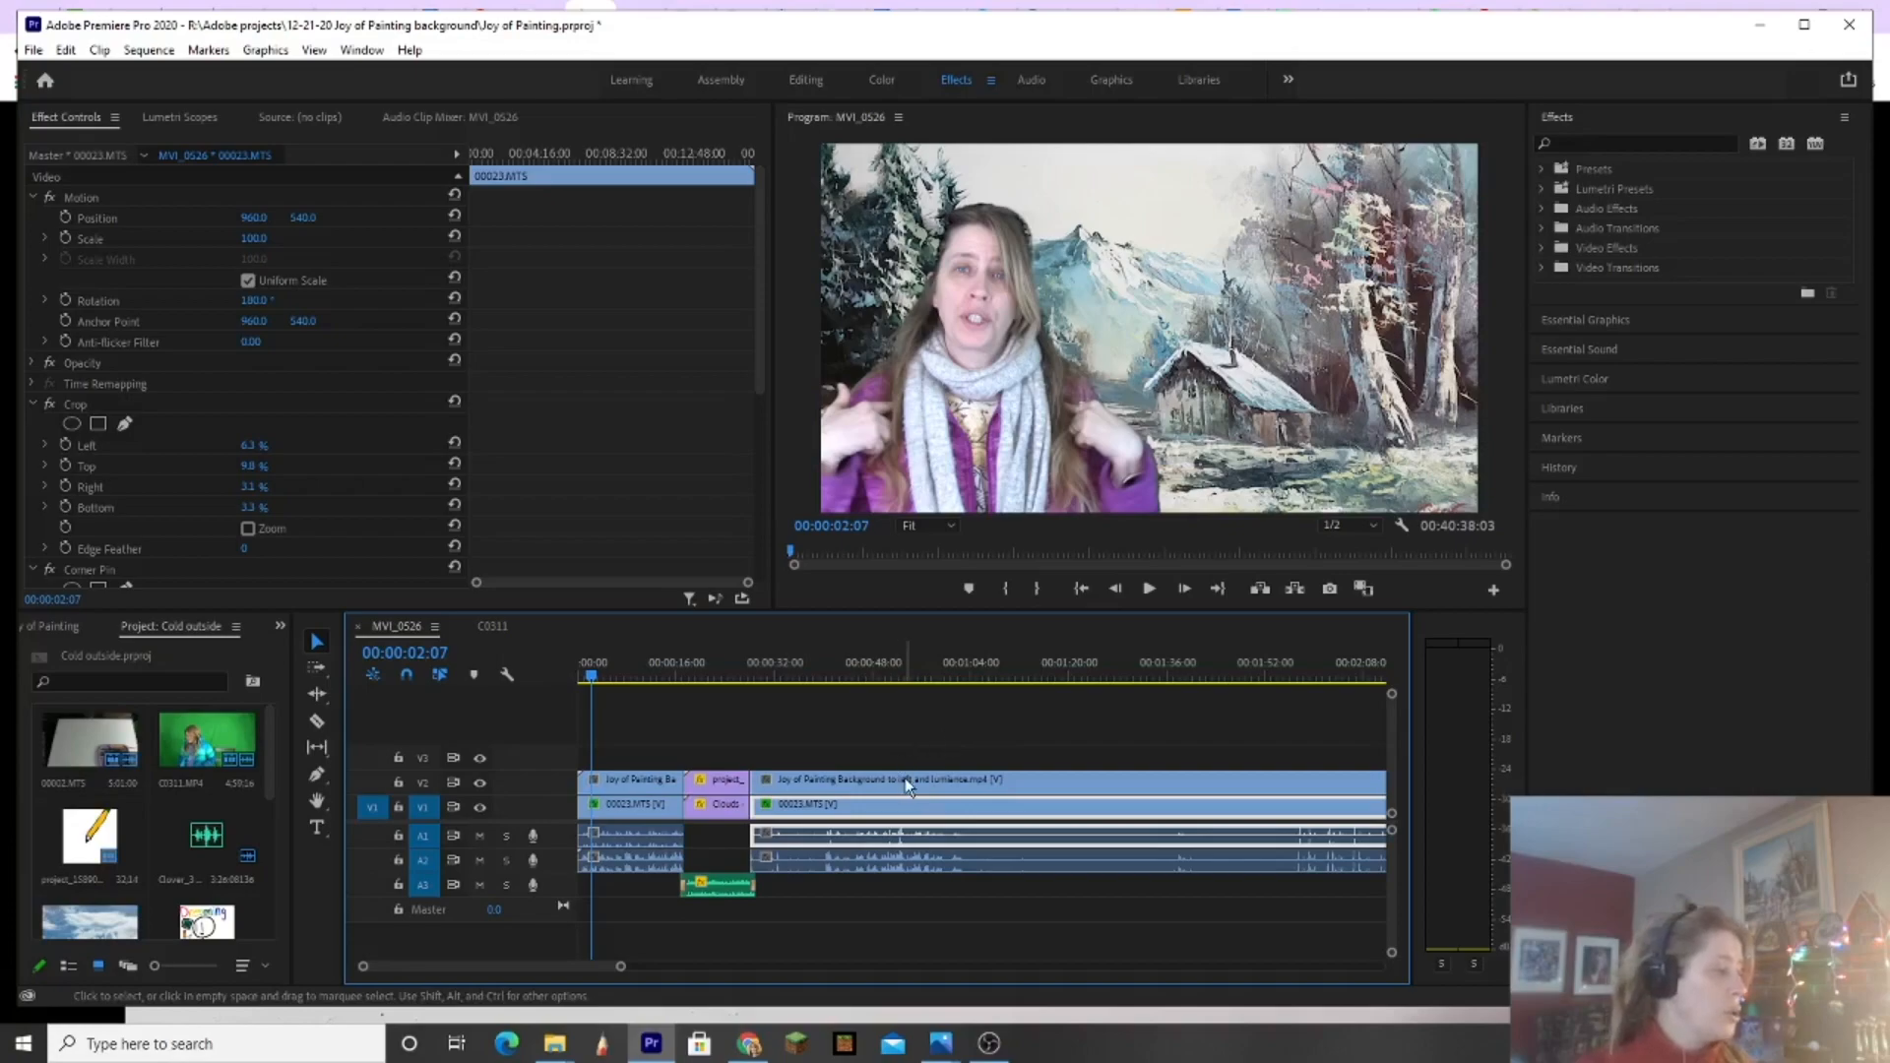
{"action": "left_click", "coordinate": [902, 778]}
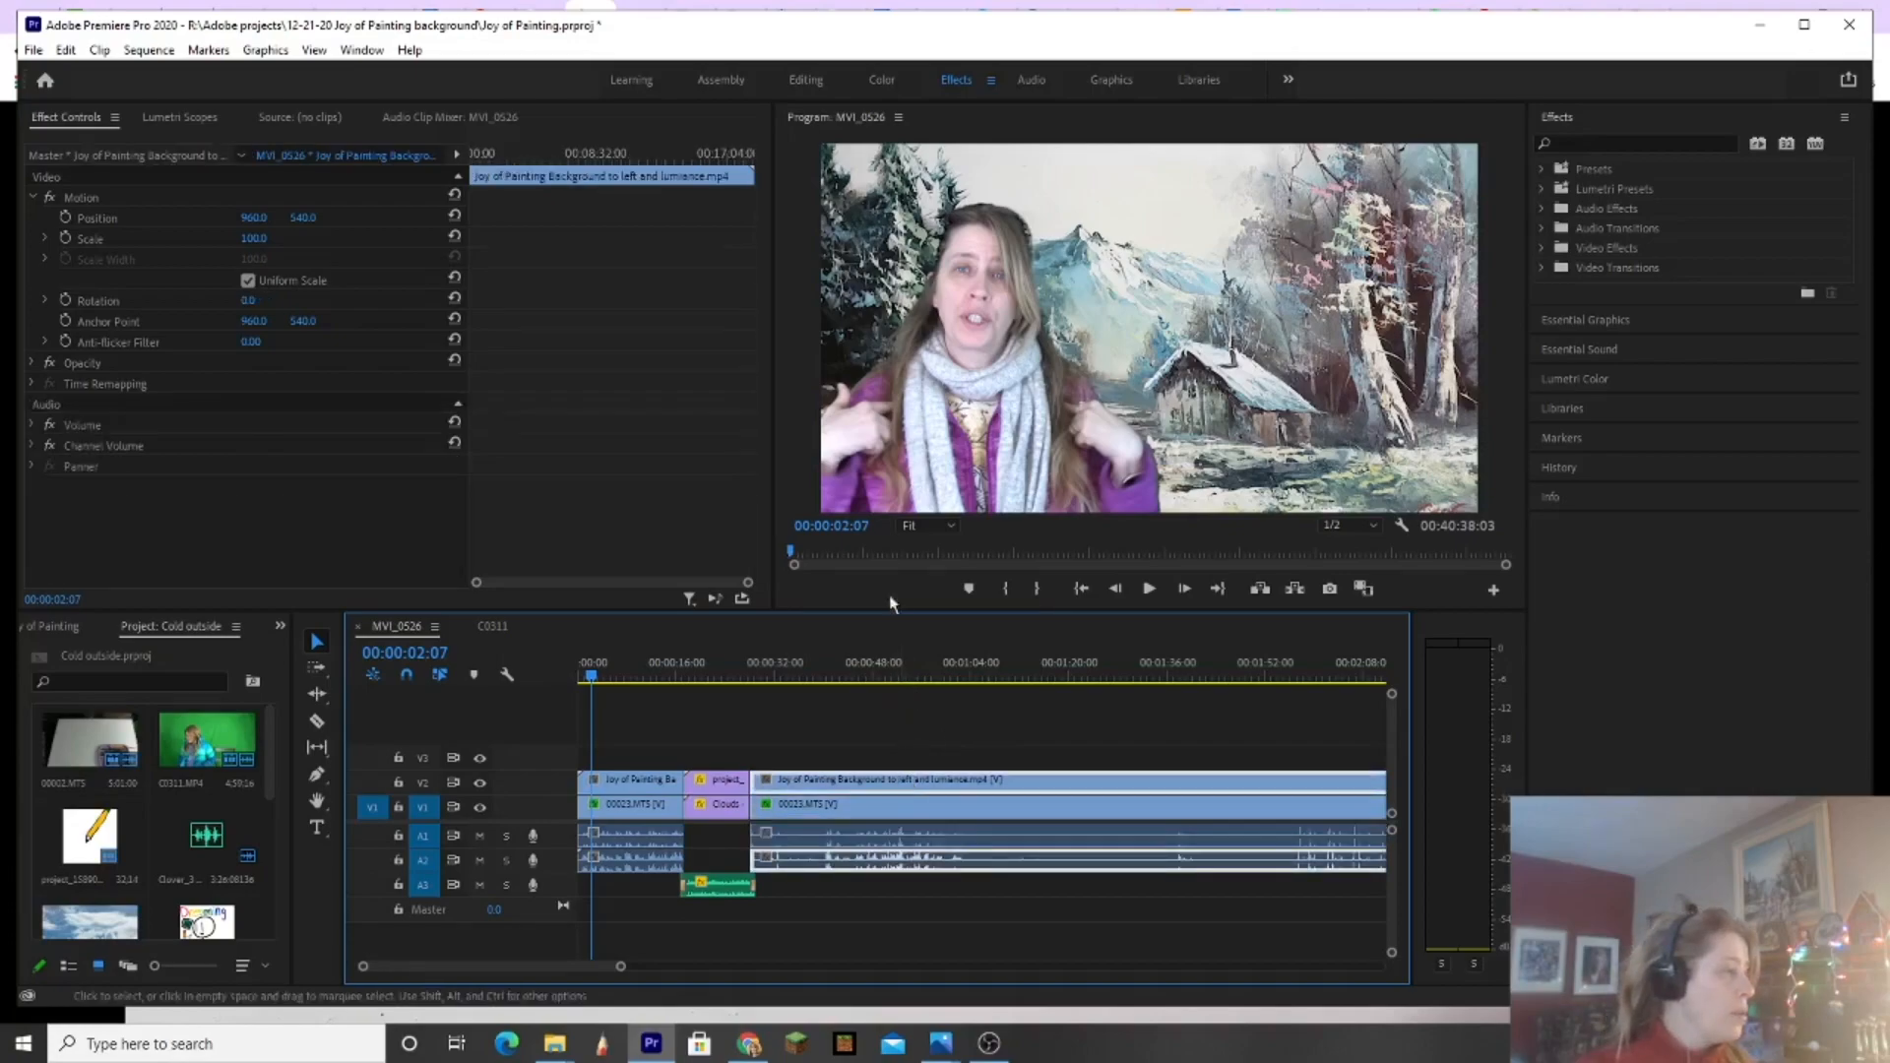
{"action": "left_click", "coordinate": [253, 239]}
{"action": "type", "text": "50"}
{"action": "key", "text": "Return"}
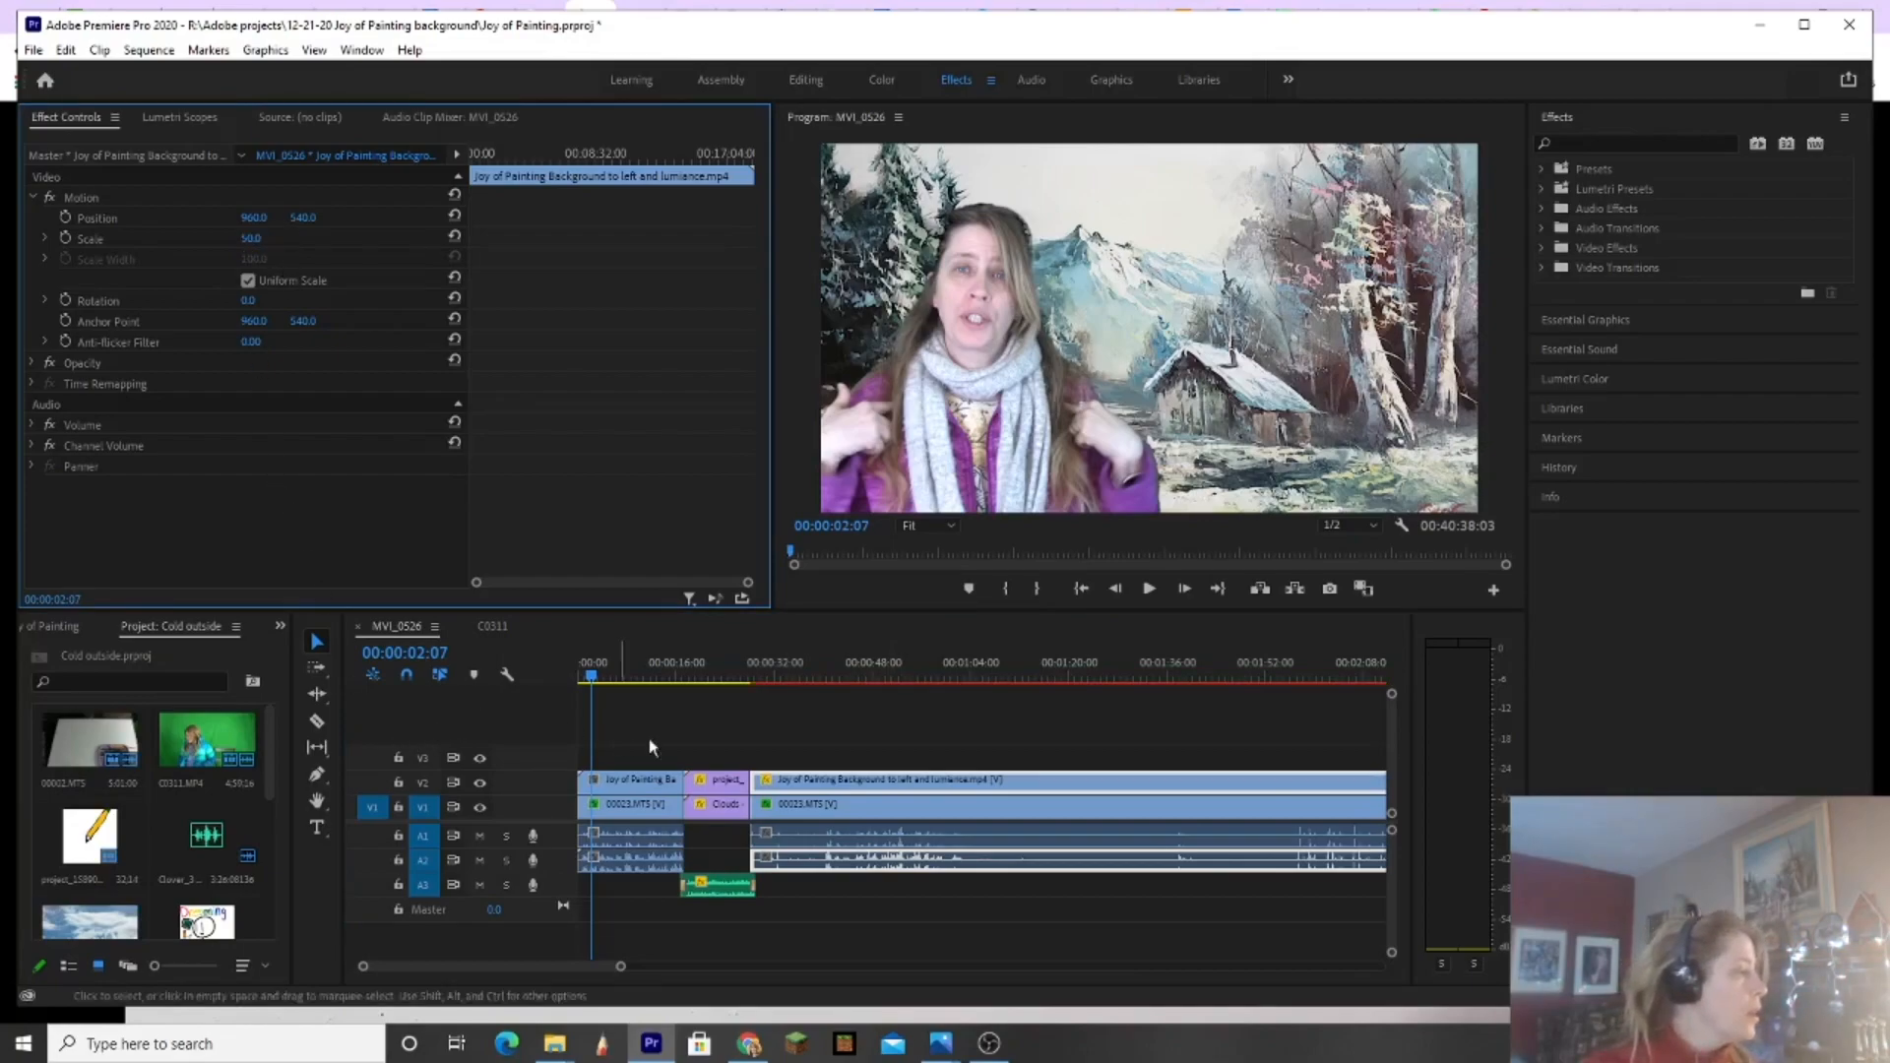
Step: Reposition the scaled background clip over the drawing footage to 455, 258, in the frame's upper-left corner
{"action": "left_click", "coordinate": [800, 675]}
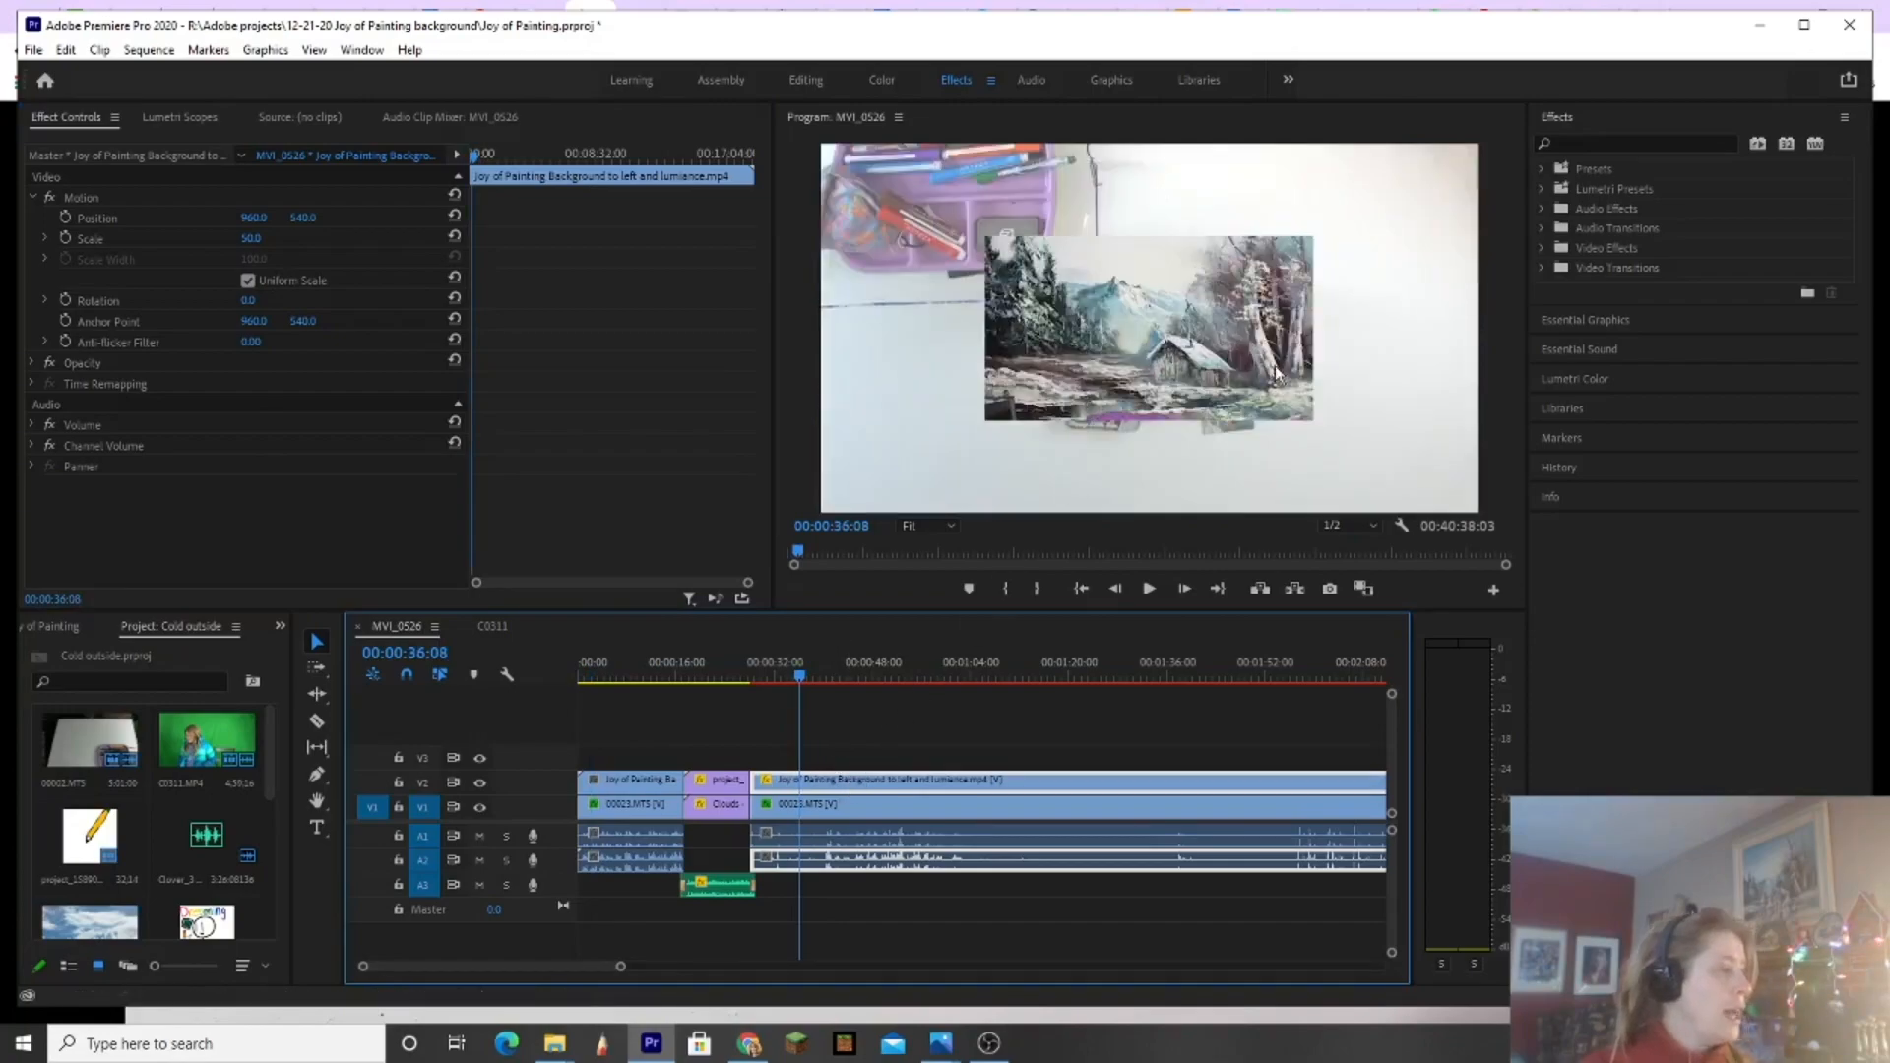
{"action": "left_click_drag", "start_coordinate": [800, 675], "coordinate": [845, 661]}
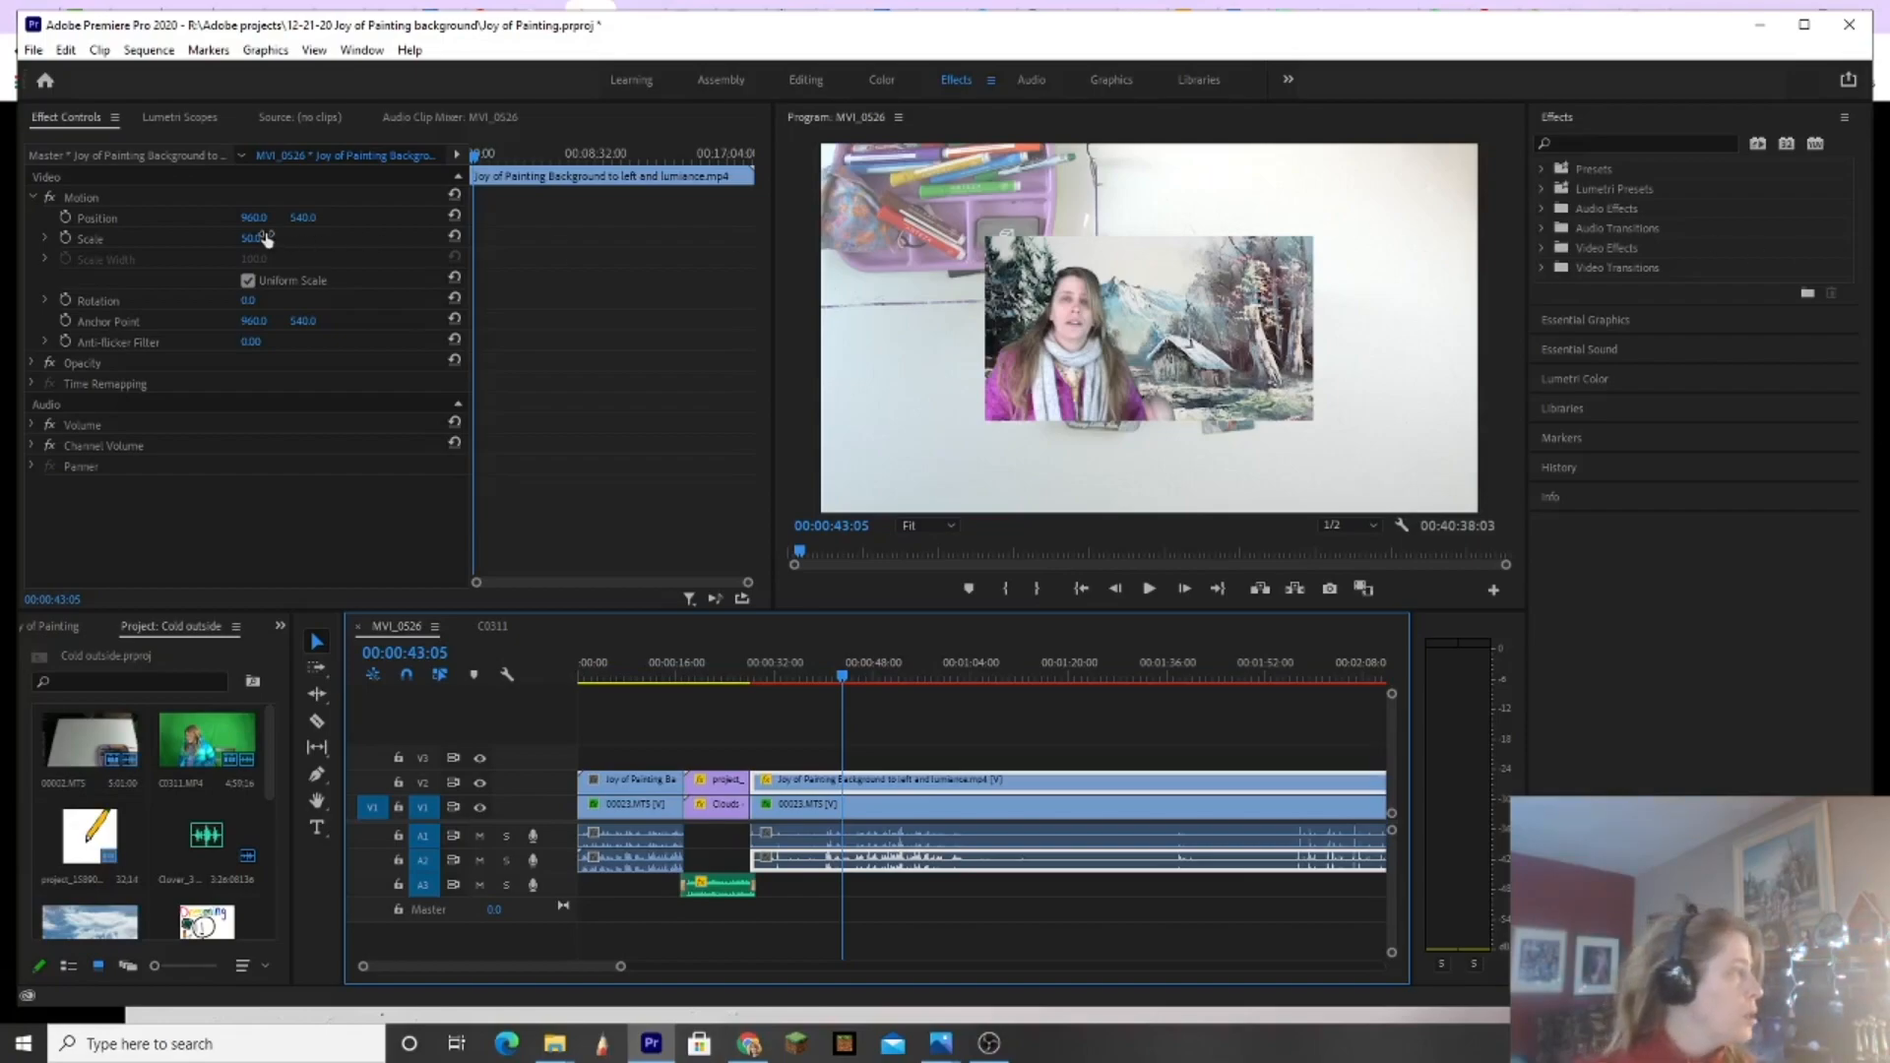
{"action": "left_click_drag", "start_coordinate": [246, 222], "coordinate": [97, 223]}
{"action": "left_click_drag", "start_coordinate": [307, 219], "coordinate": [31, 220]}
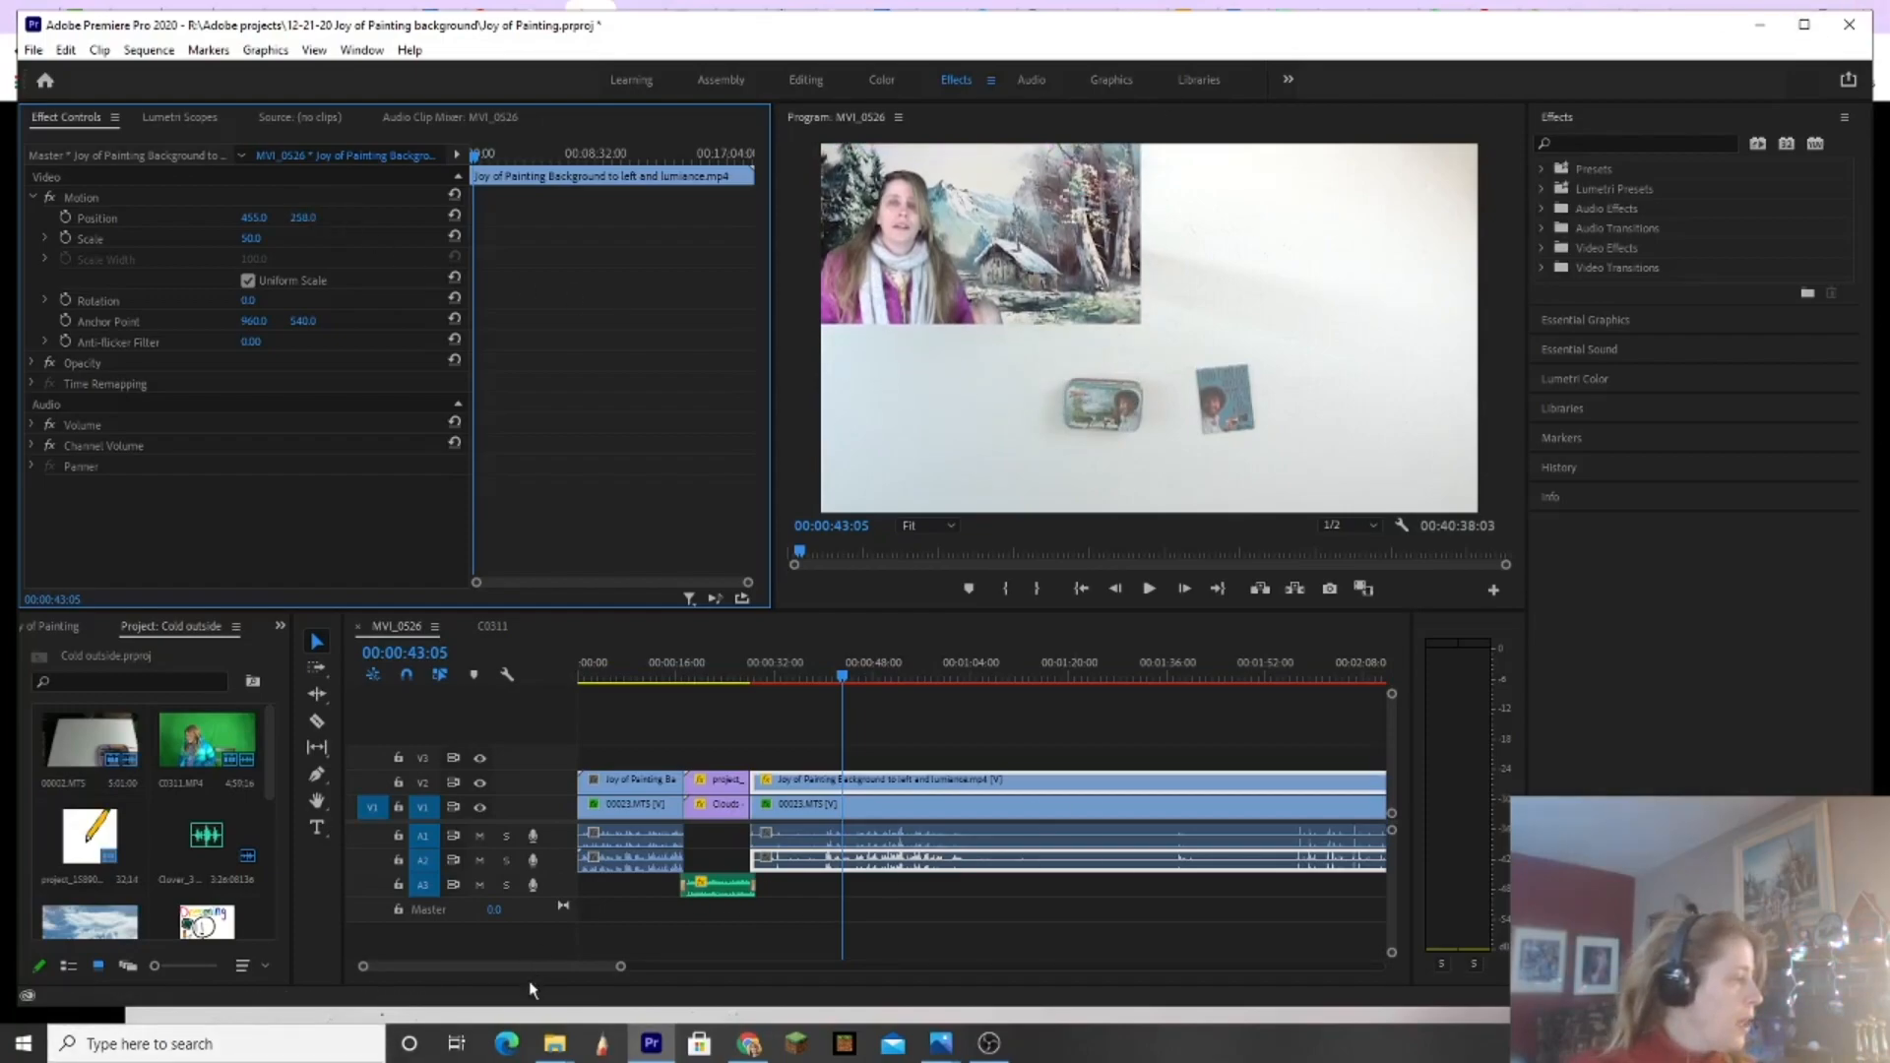
Step: Find the Crop effect and apply it to the long Joy of Painting Background clip, with the playhead at 00:15:42:08
{"action": "scroll", "coordinate": [533, 965], "scroll_direction": "down", "scroll_amount": 3}
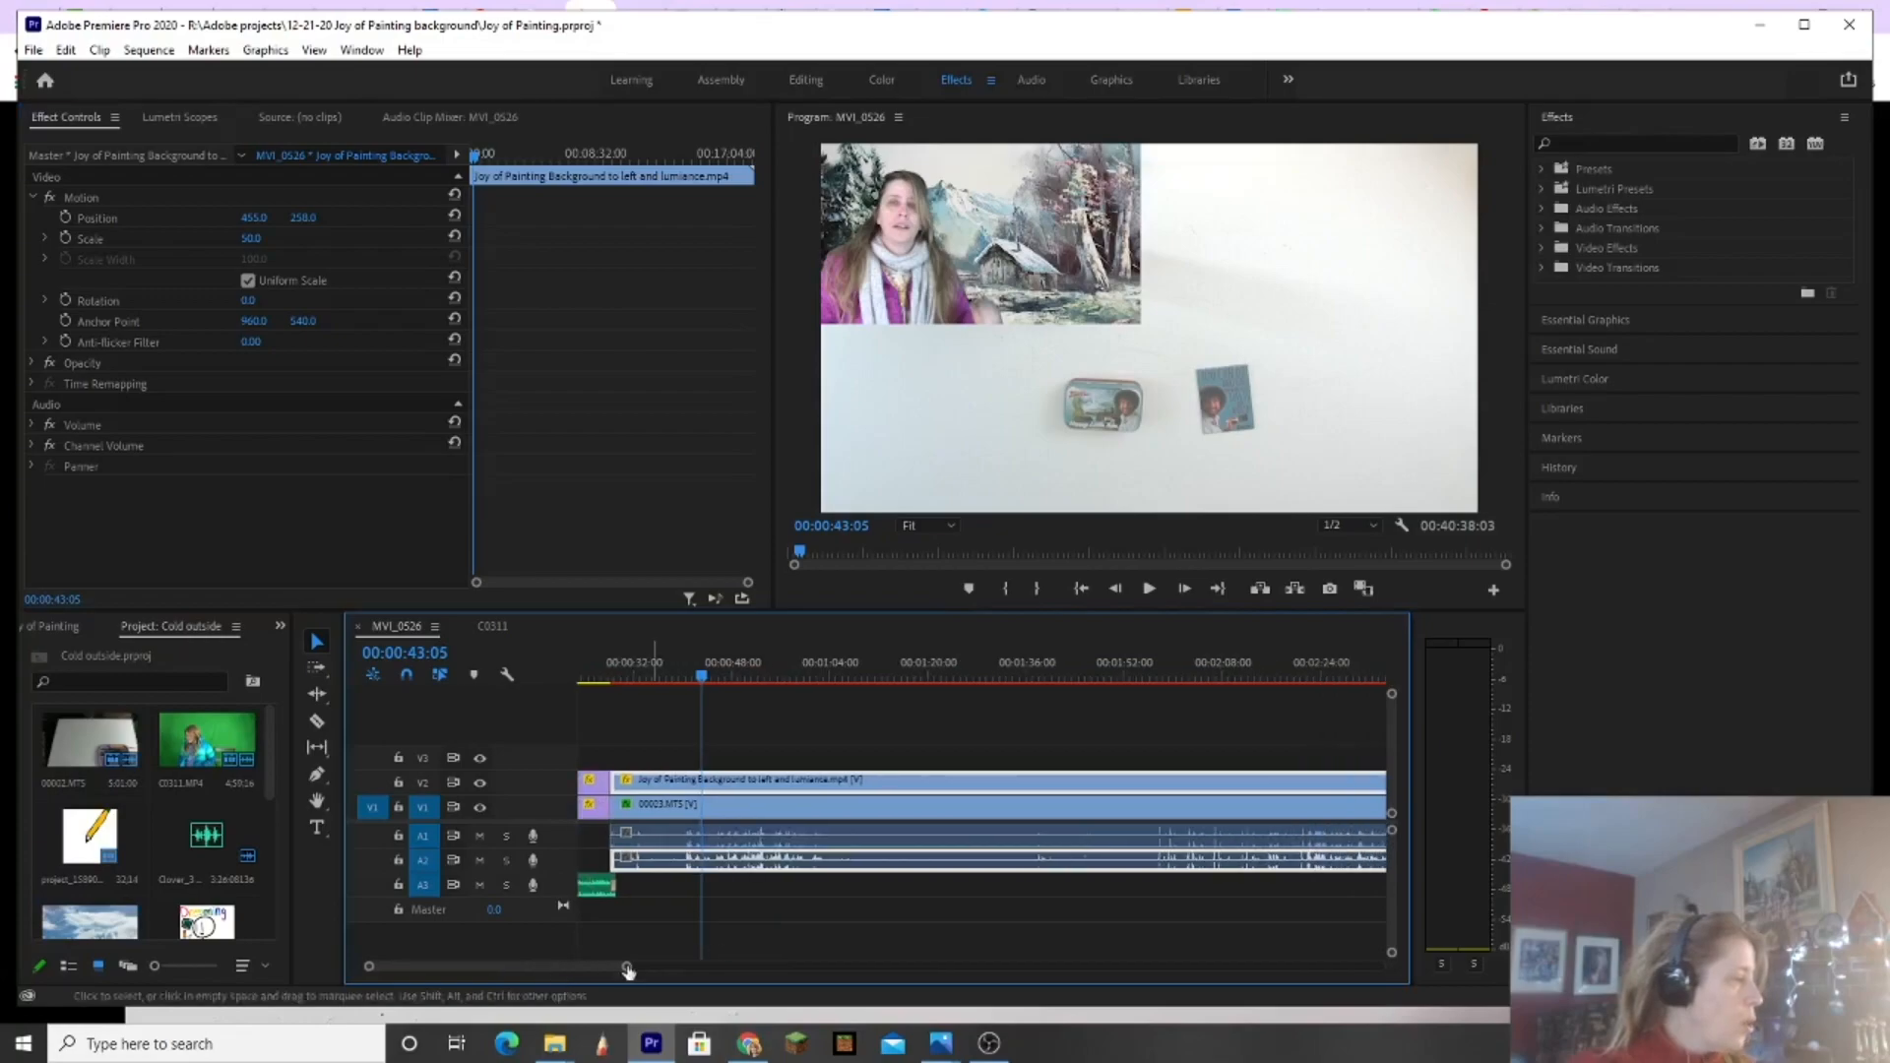
{"action": "left_click_drag", "start_coordinate": [624, 969], "coordinate": [1049, 998]}
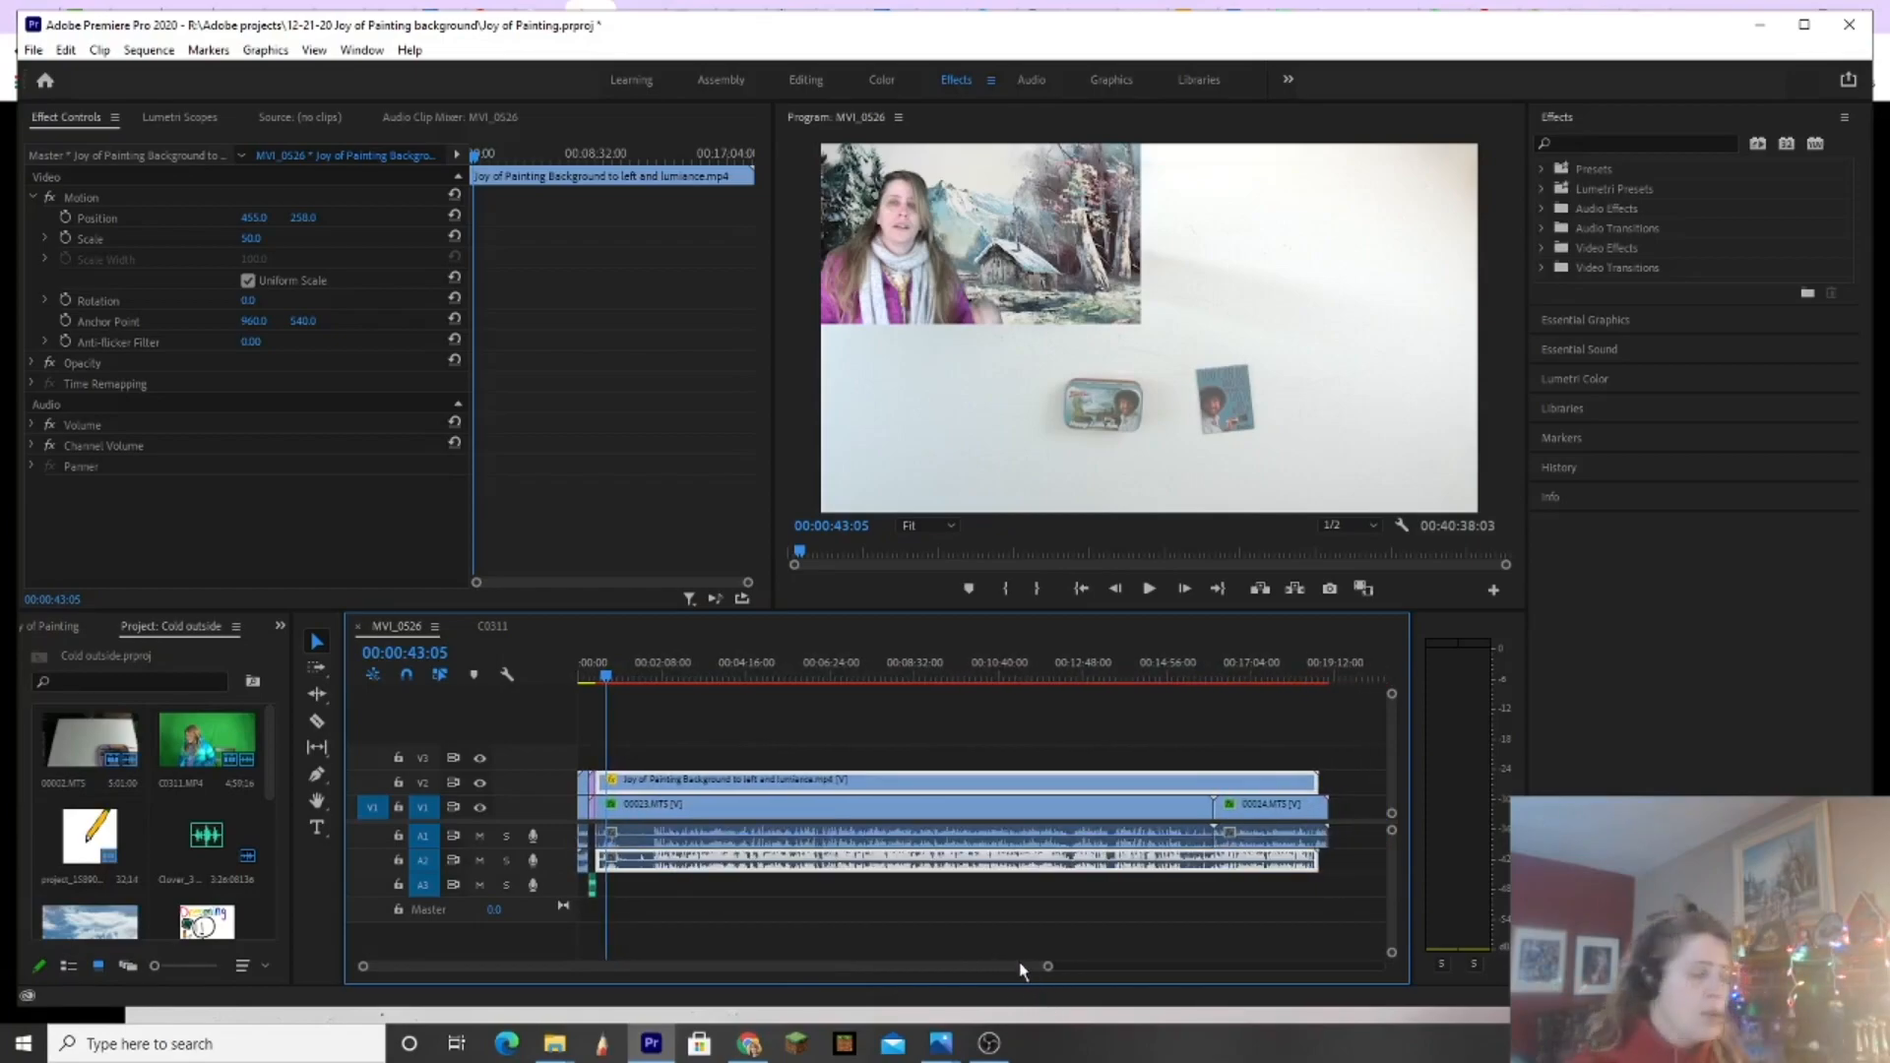
{"action": "left_click", "coordinate": [622, 675]}
{"action": "left_click_drag", "start_coordinate": [623, 675], "coordinate": [1198, 707]}
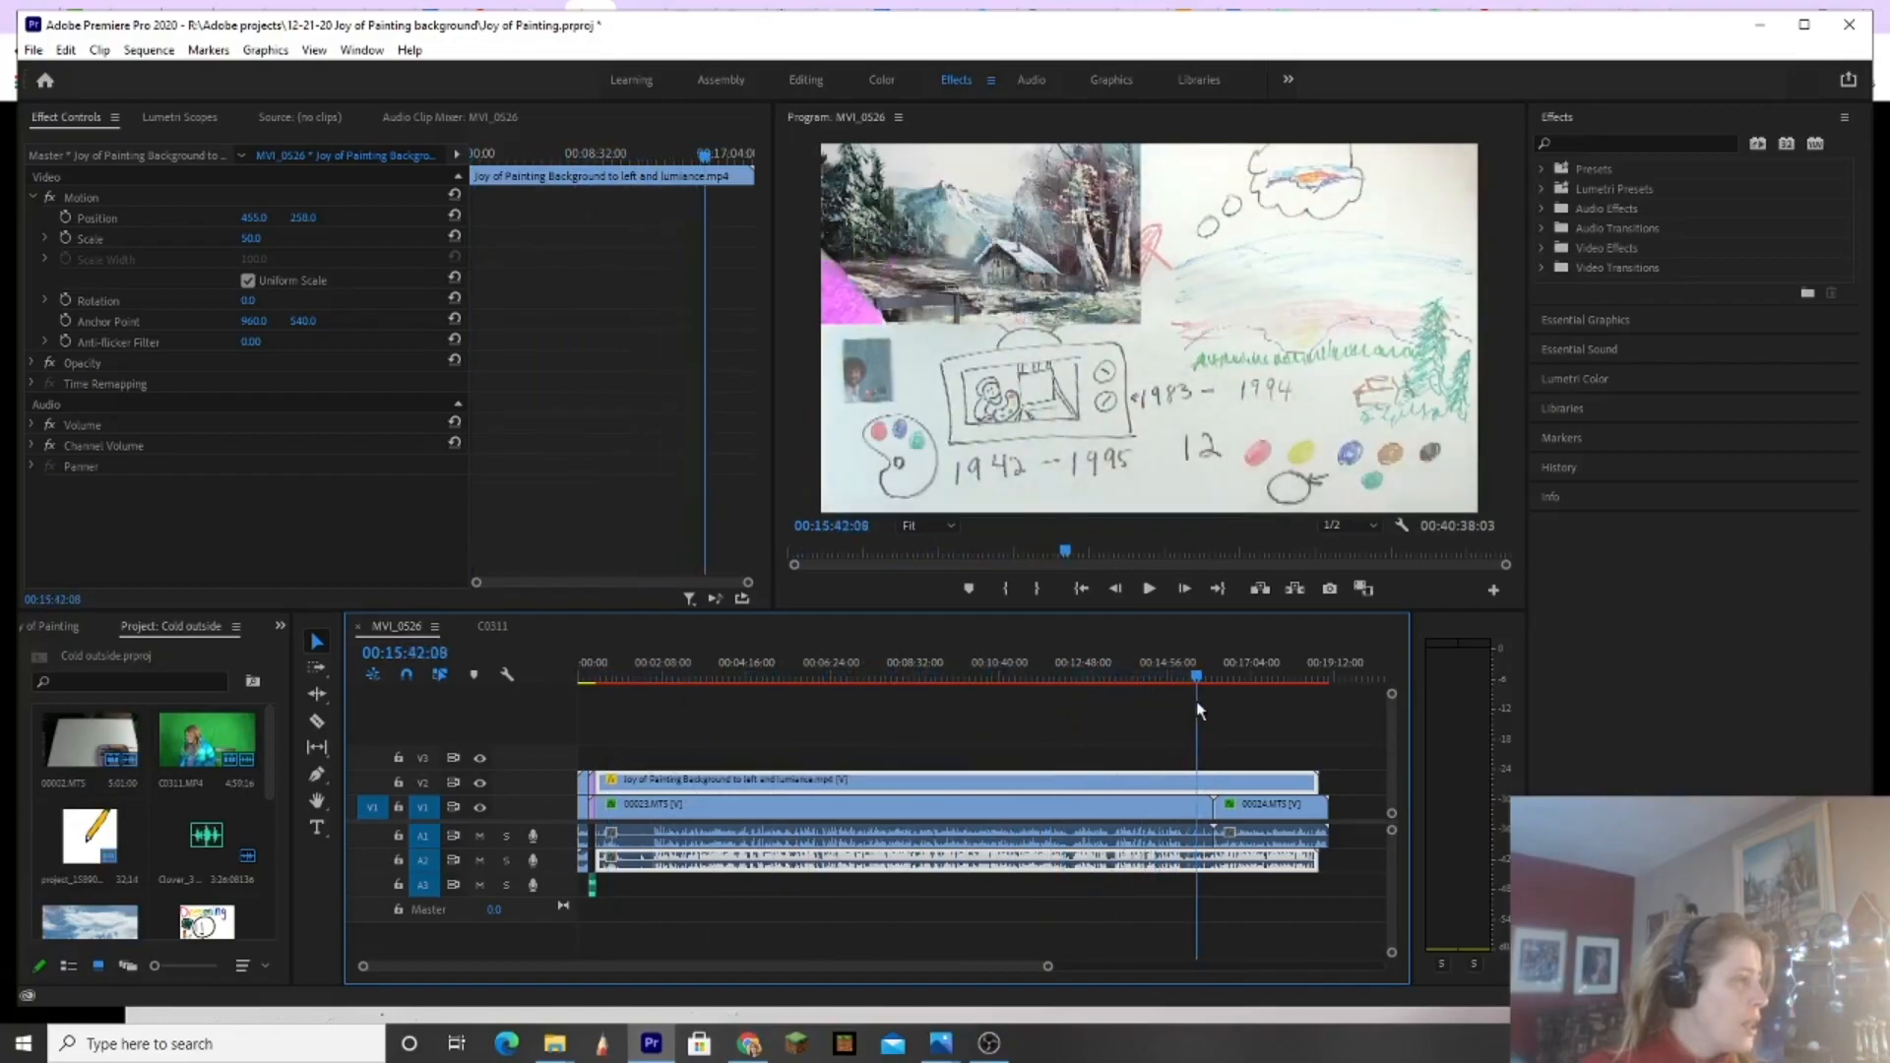
{"action": "left_click", "coordinate": [1573, 141]}
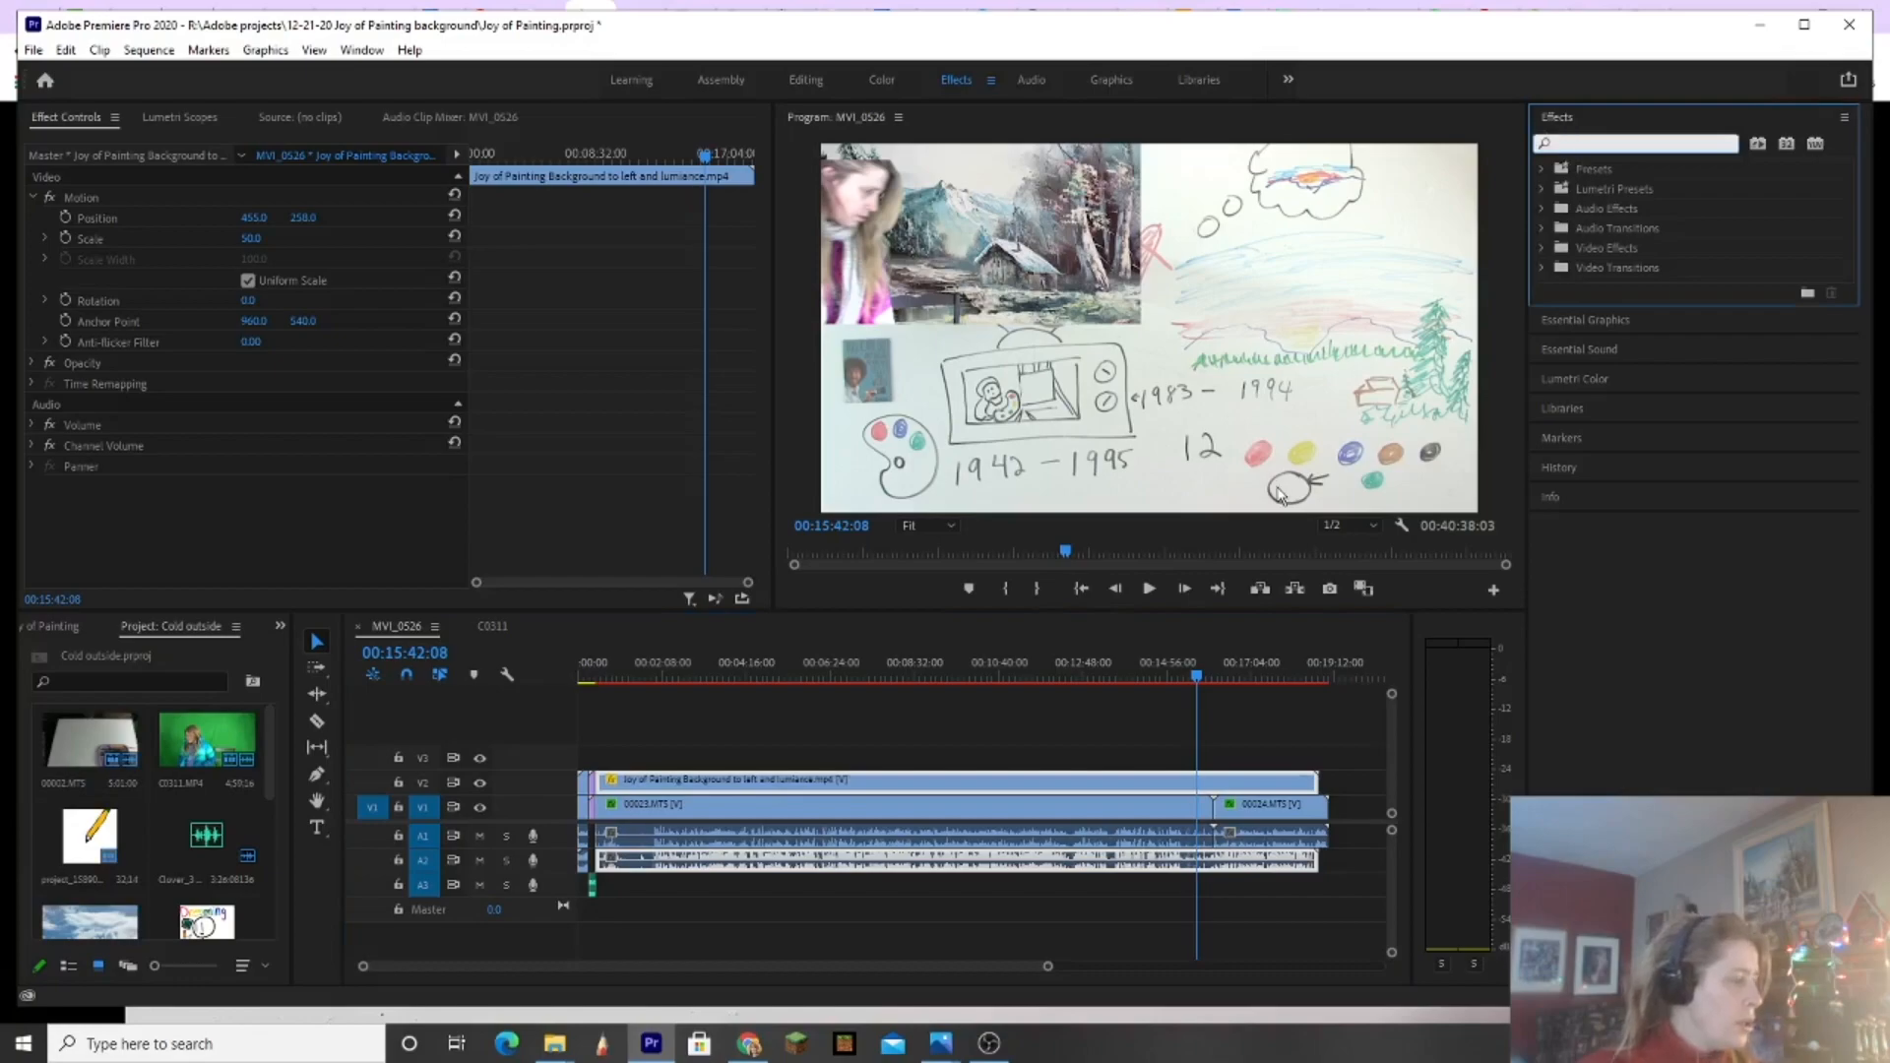
{"action": "type", "text": "cr"}
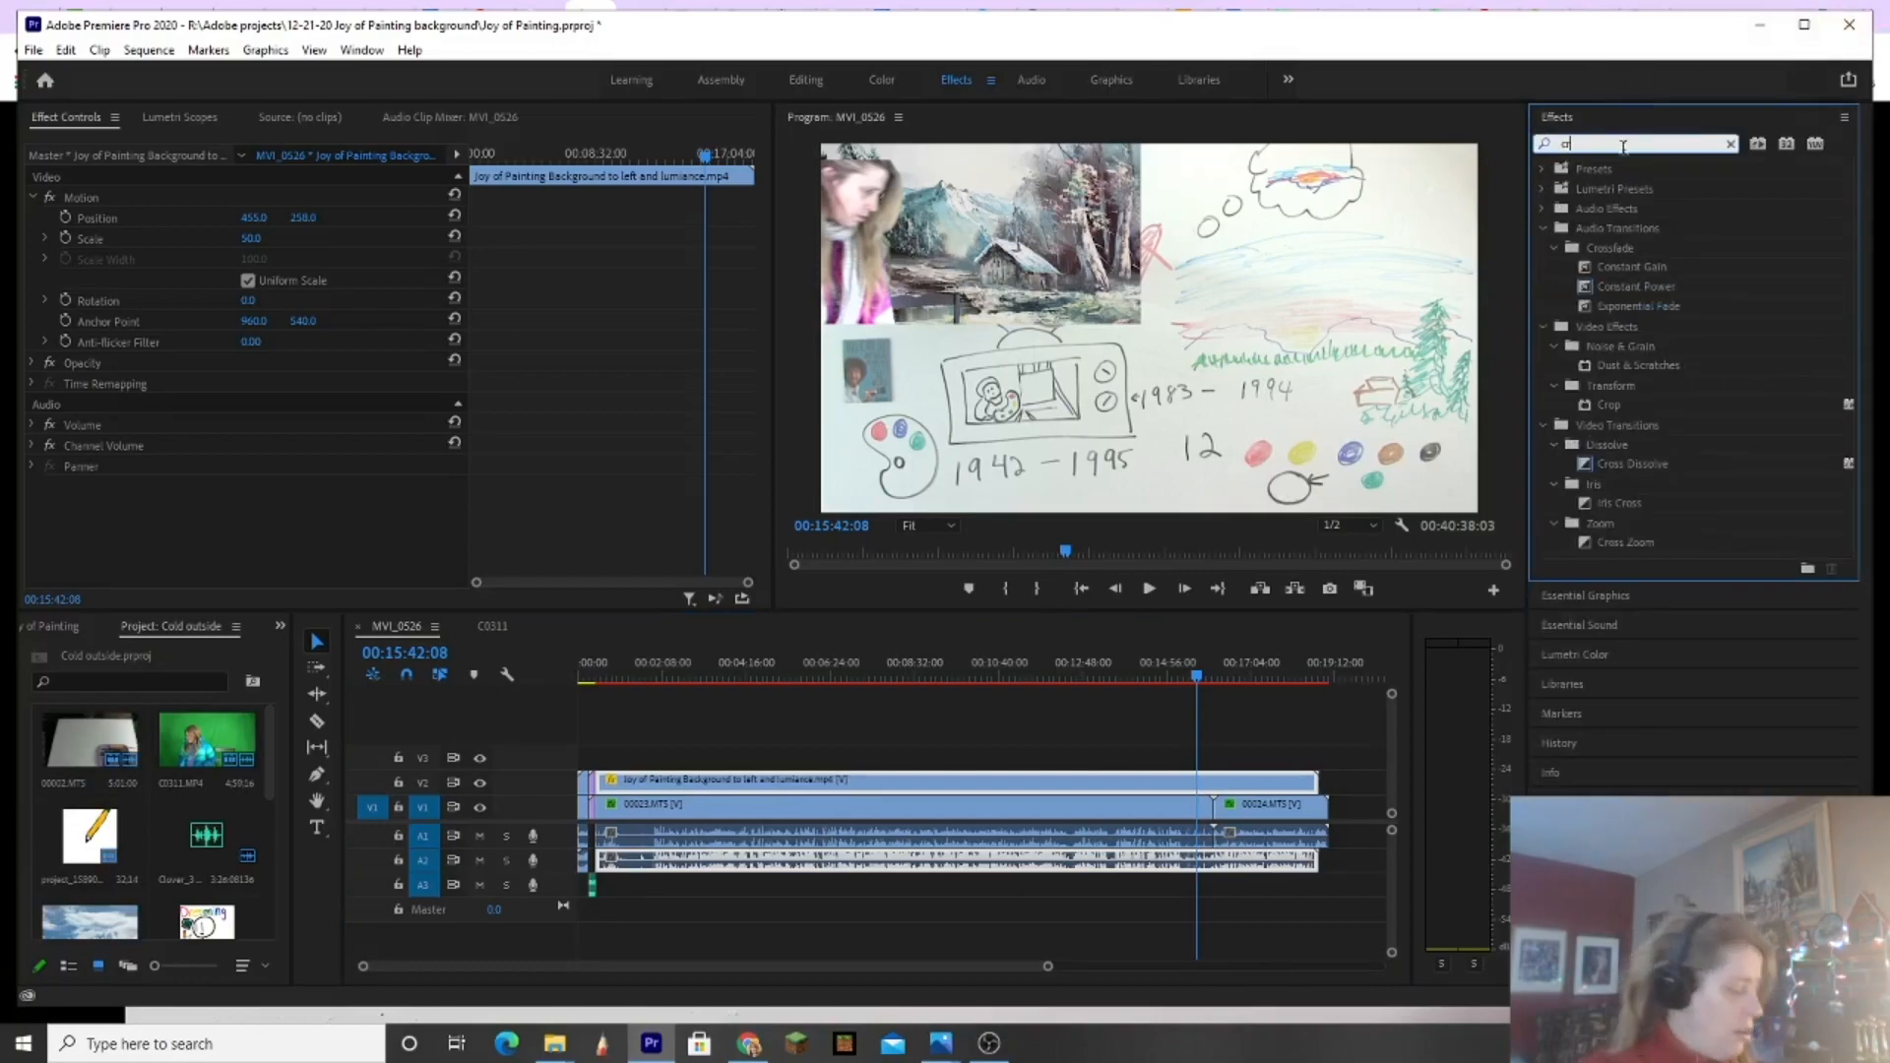
{"action": "type", "text": "o"}
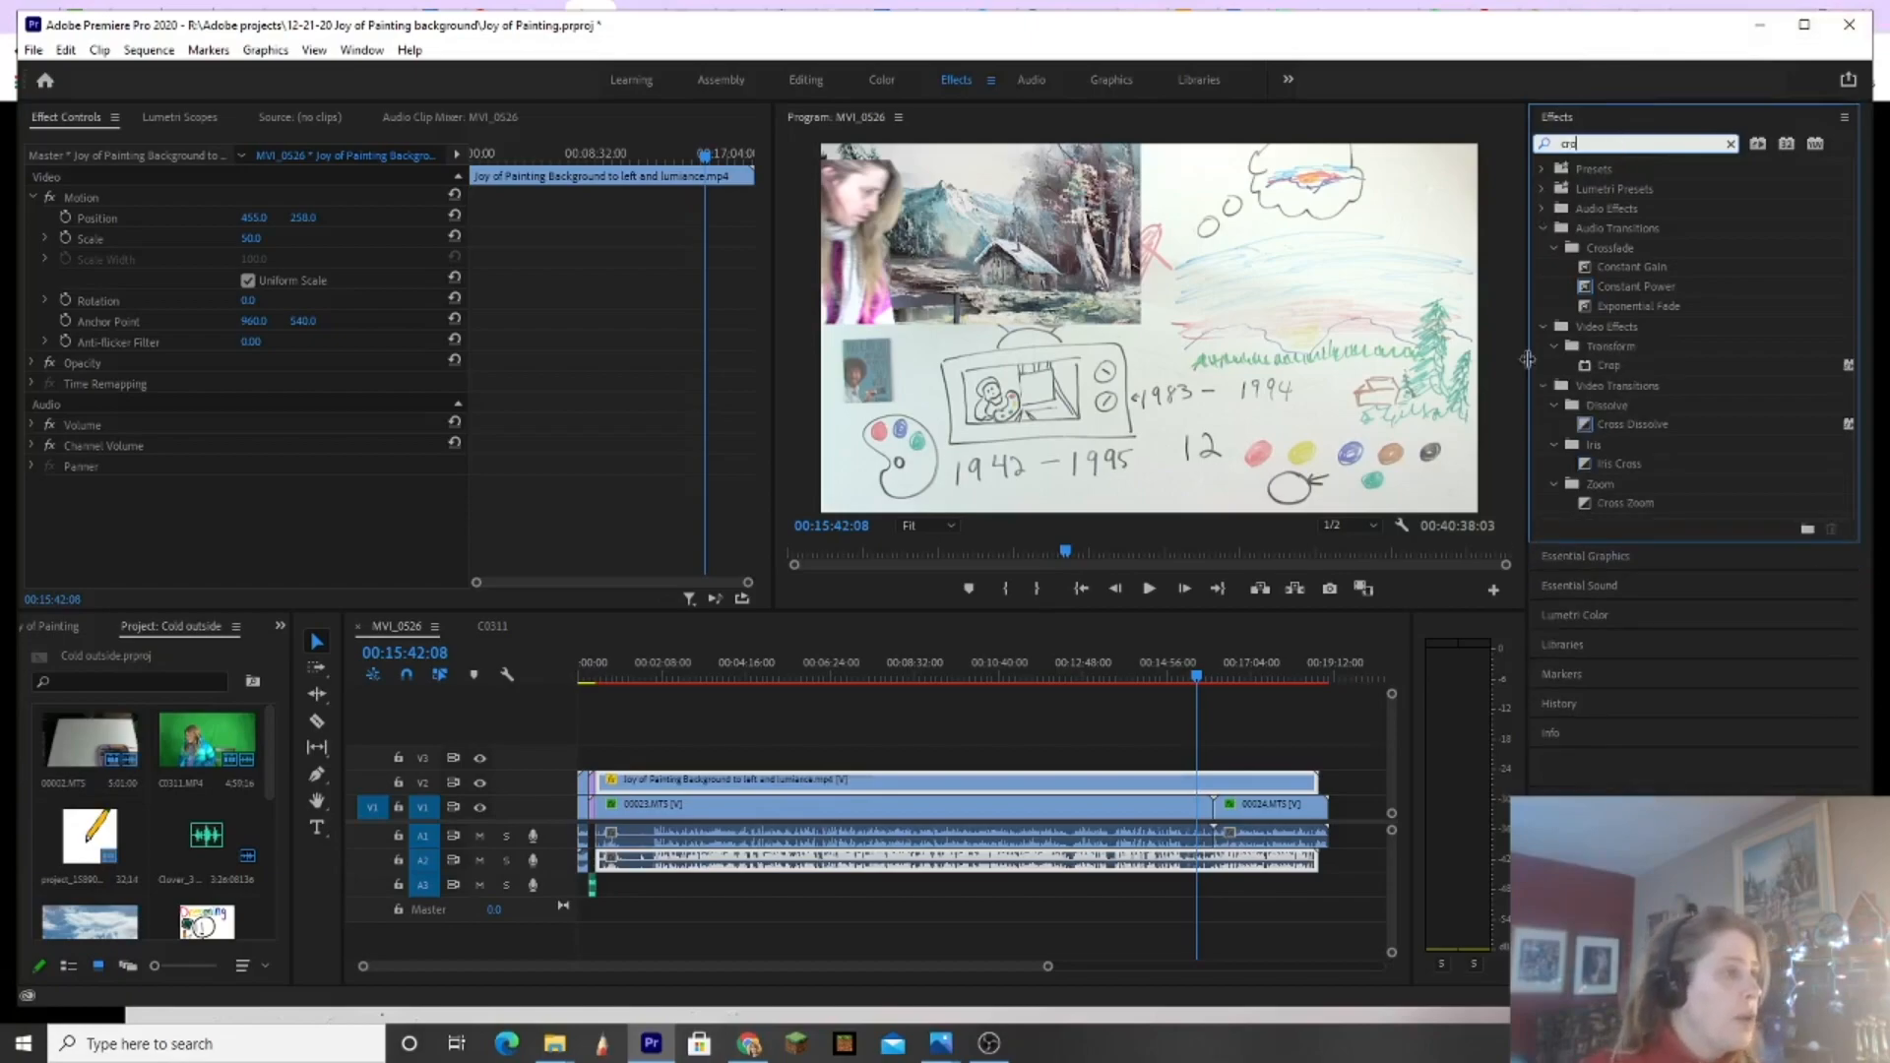
{"action": "left_click", "coordinate": [1588, 367]}
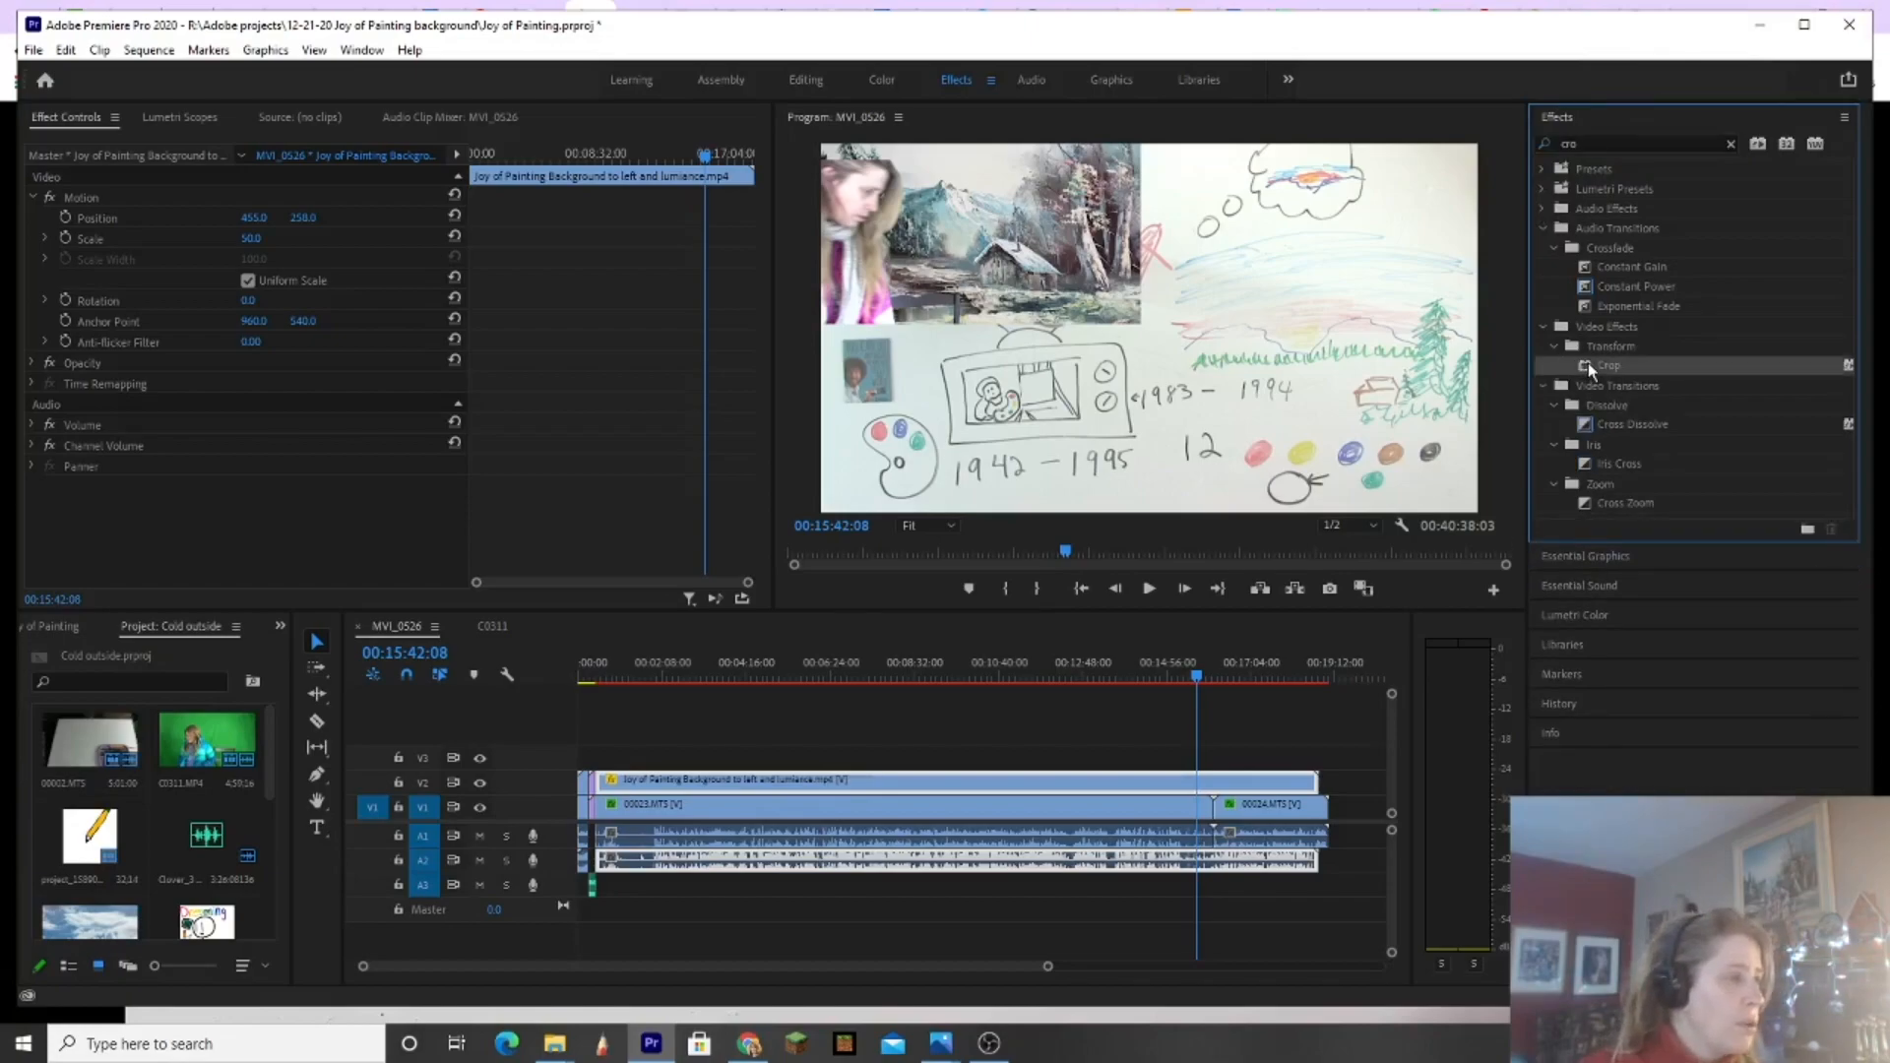
{"action": "left_click_drag", "start_coordinate": [1587, 362], "coordinate": [1145, 780]}
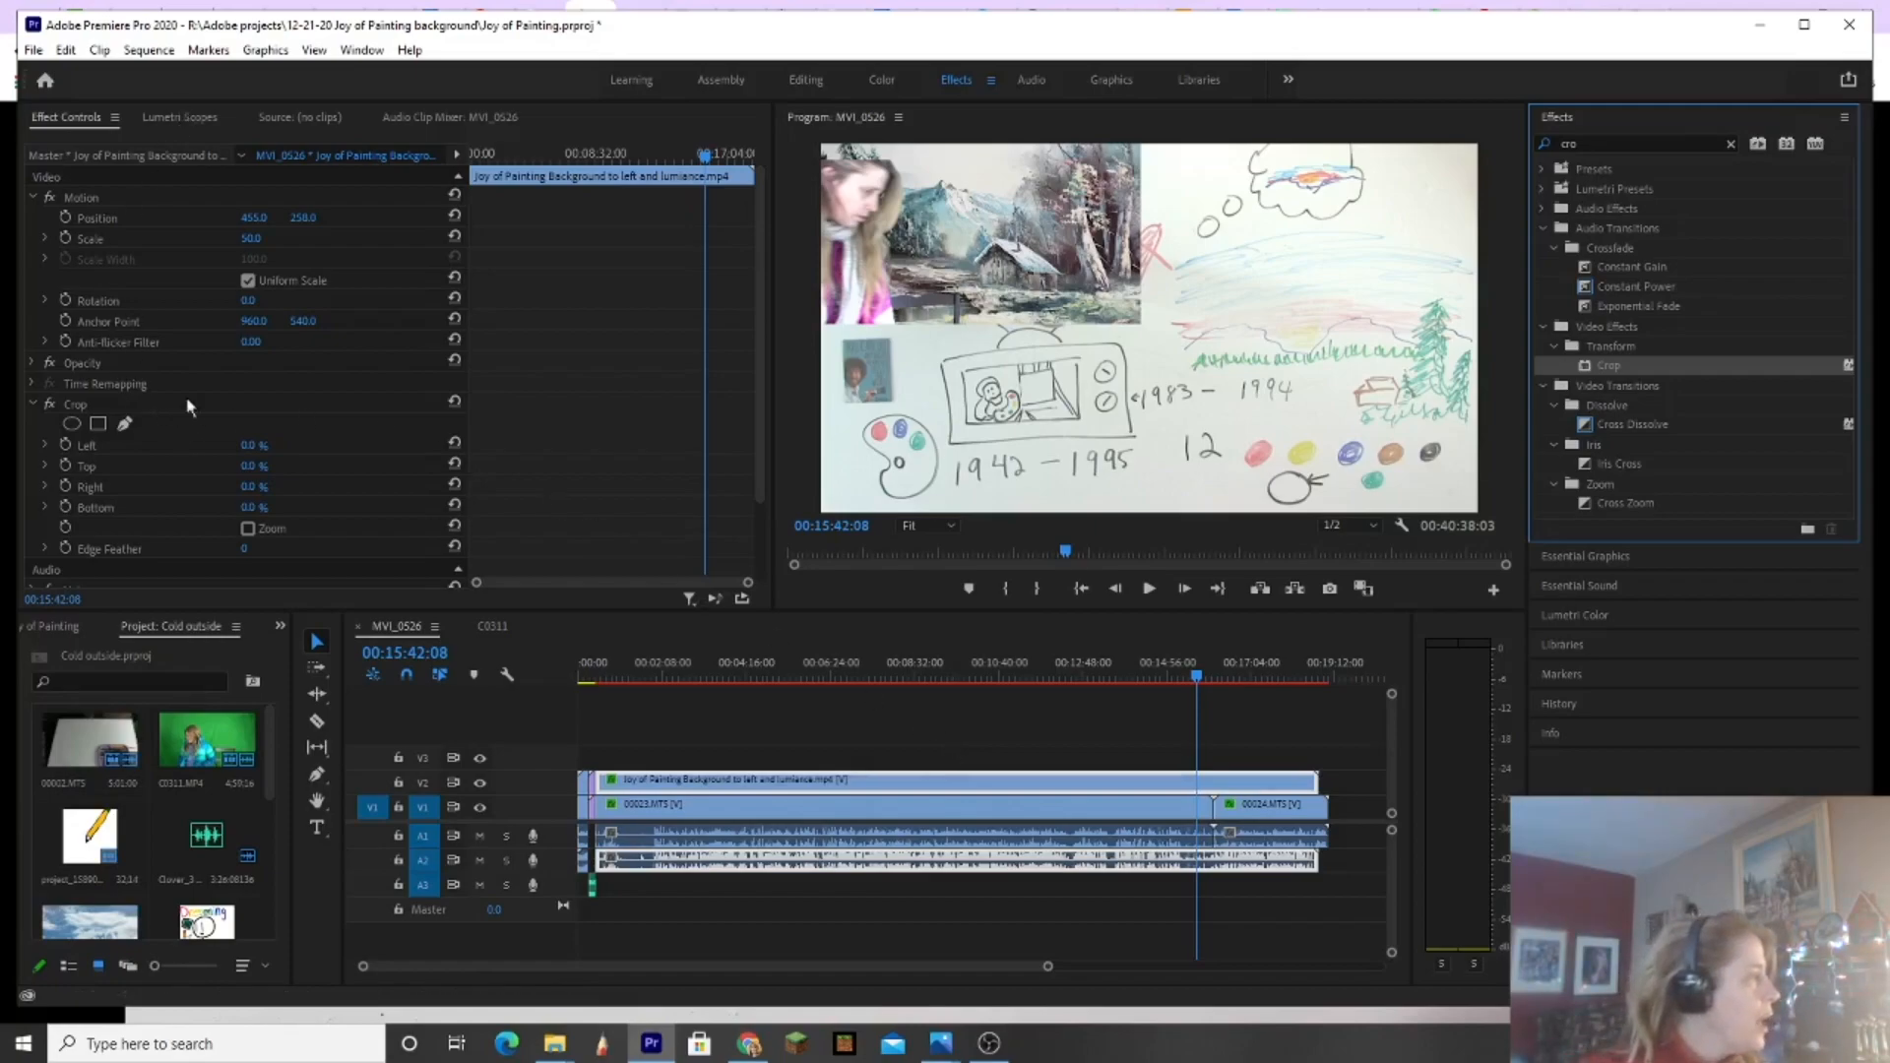
Step: Crop the inset background clip by 13.4% on its right edge and 2.6% on its left edge
{"action": "left_click", "coordinate": [75, 402]}
{"action": "left_click_drag", "start_coordinate": [1141, 232], "coordinate": [1100, 234]}
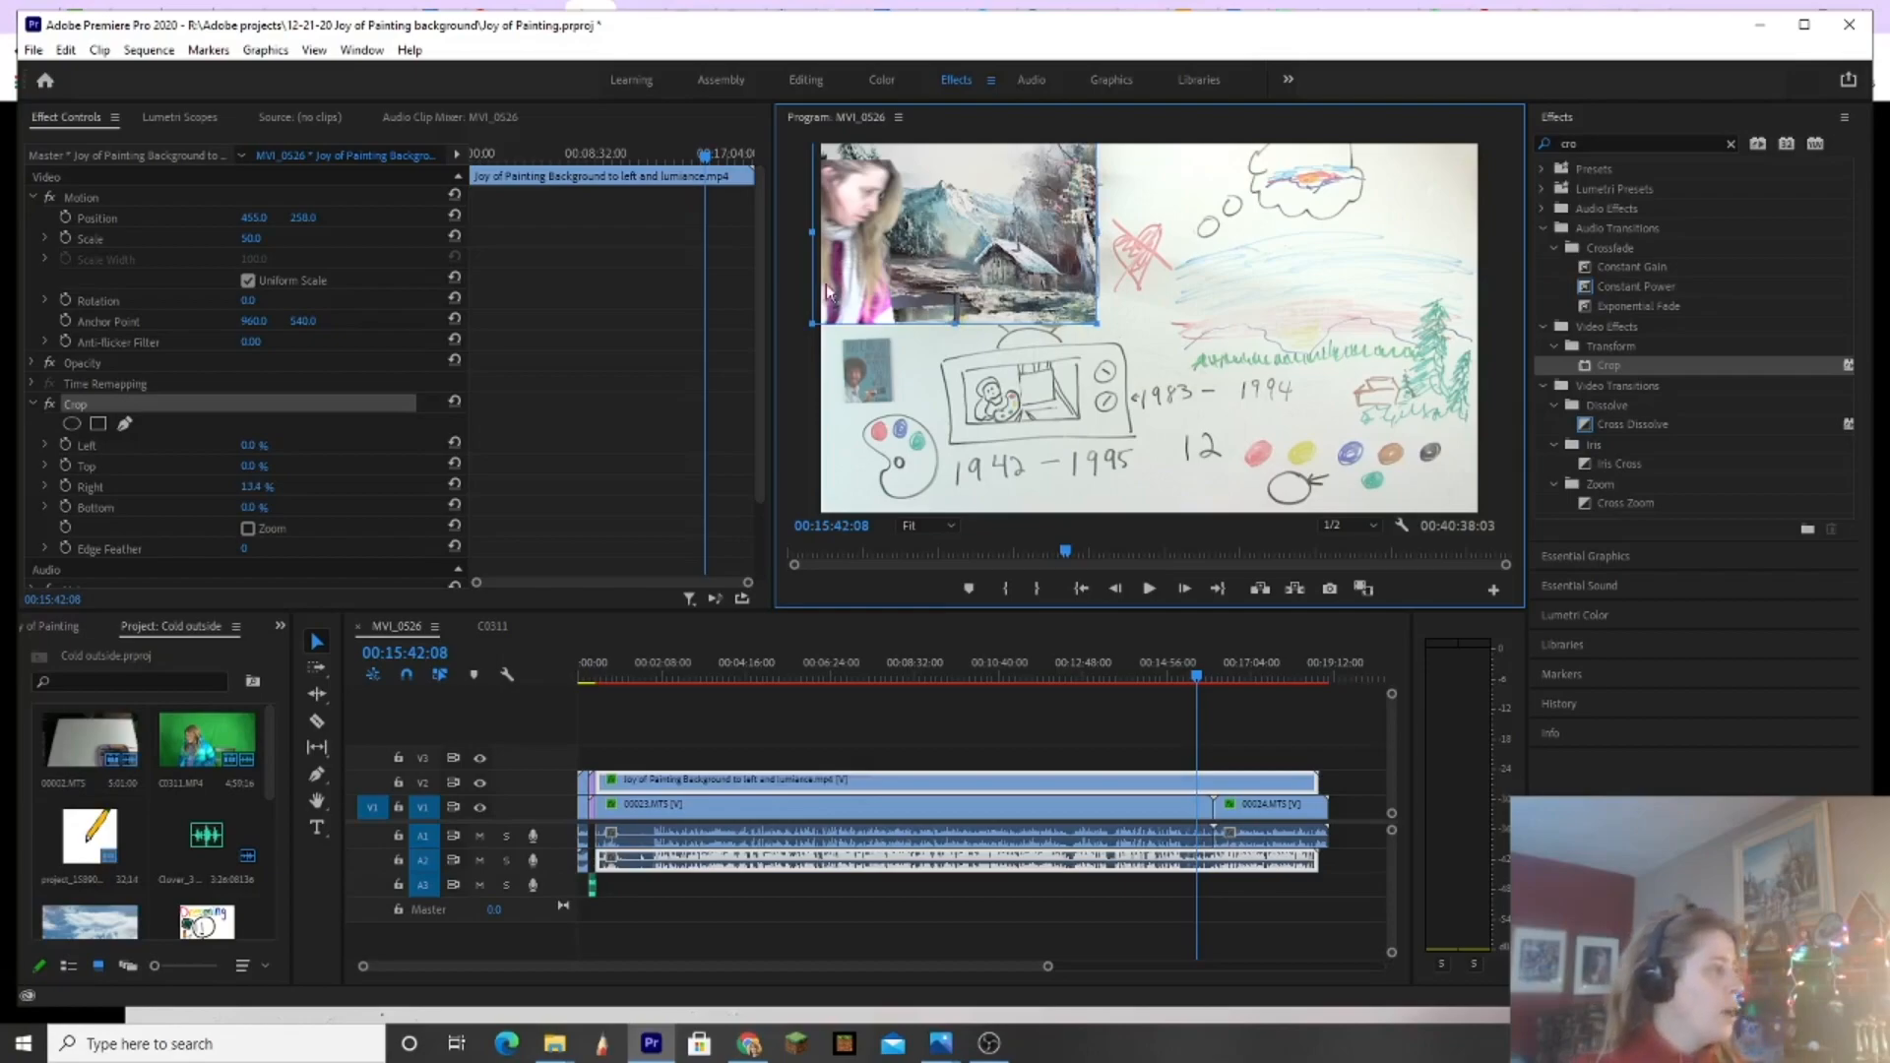
{"action": "left_click_drag", "start_coordinate": [813, 233], "coordinate": [823, 233]}
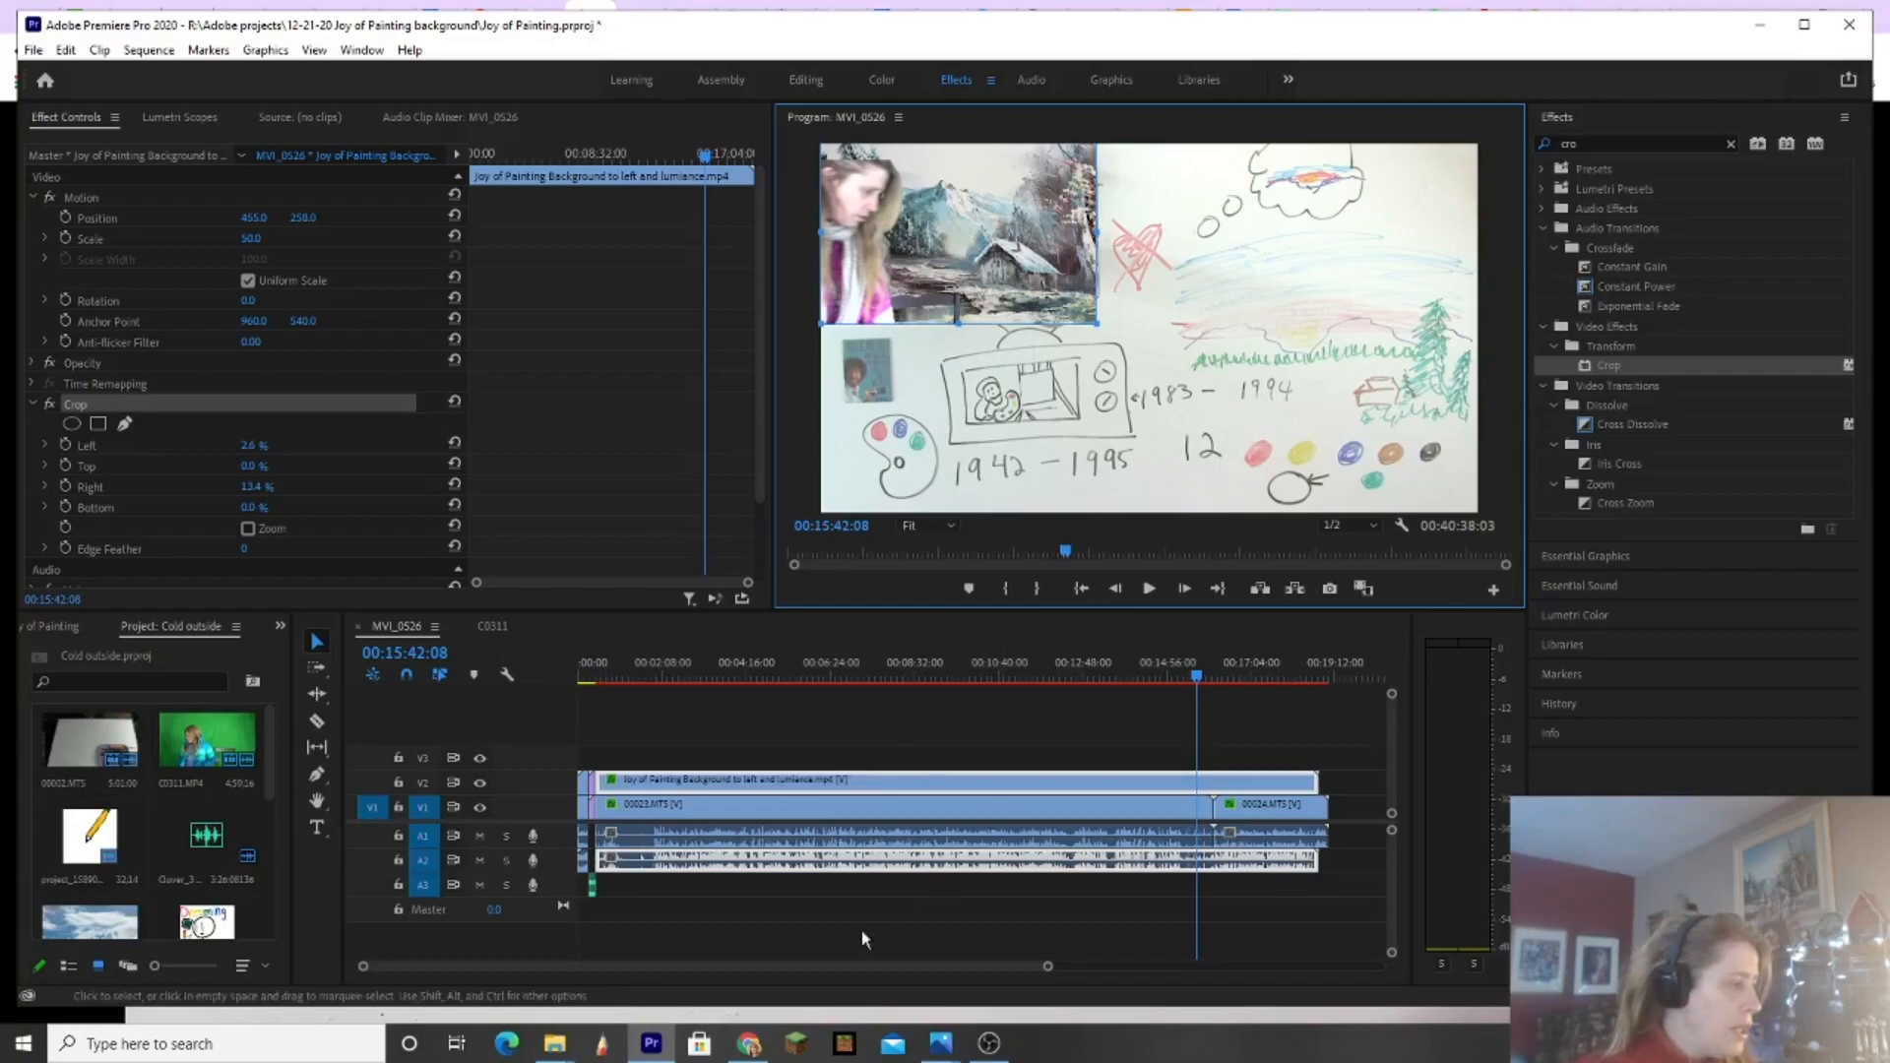
Step: Place MVI_0526.MP4 from the Joy of Painting project on V2 and A2, after the end of the existing footage
{"action": "left_click_drag", "start_coordinate": [846, 967], "coordinate": [1193, 1038]}
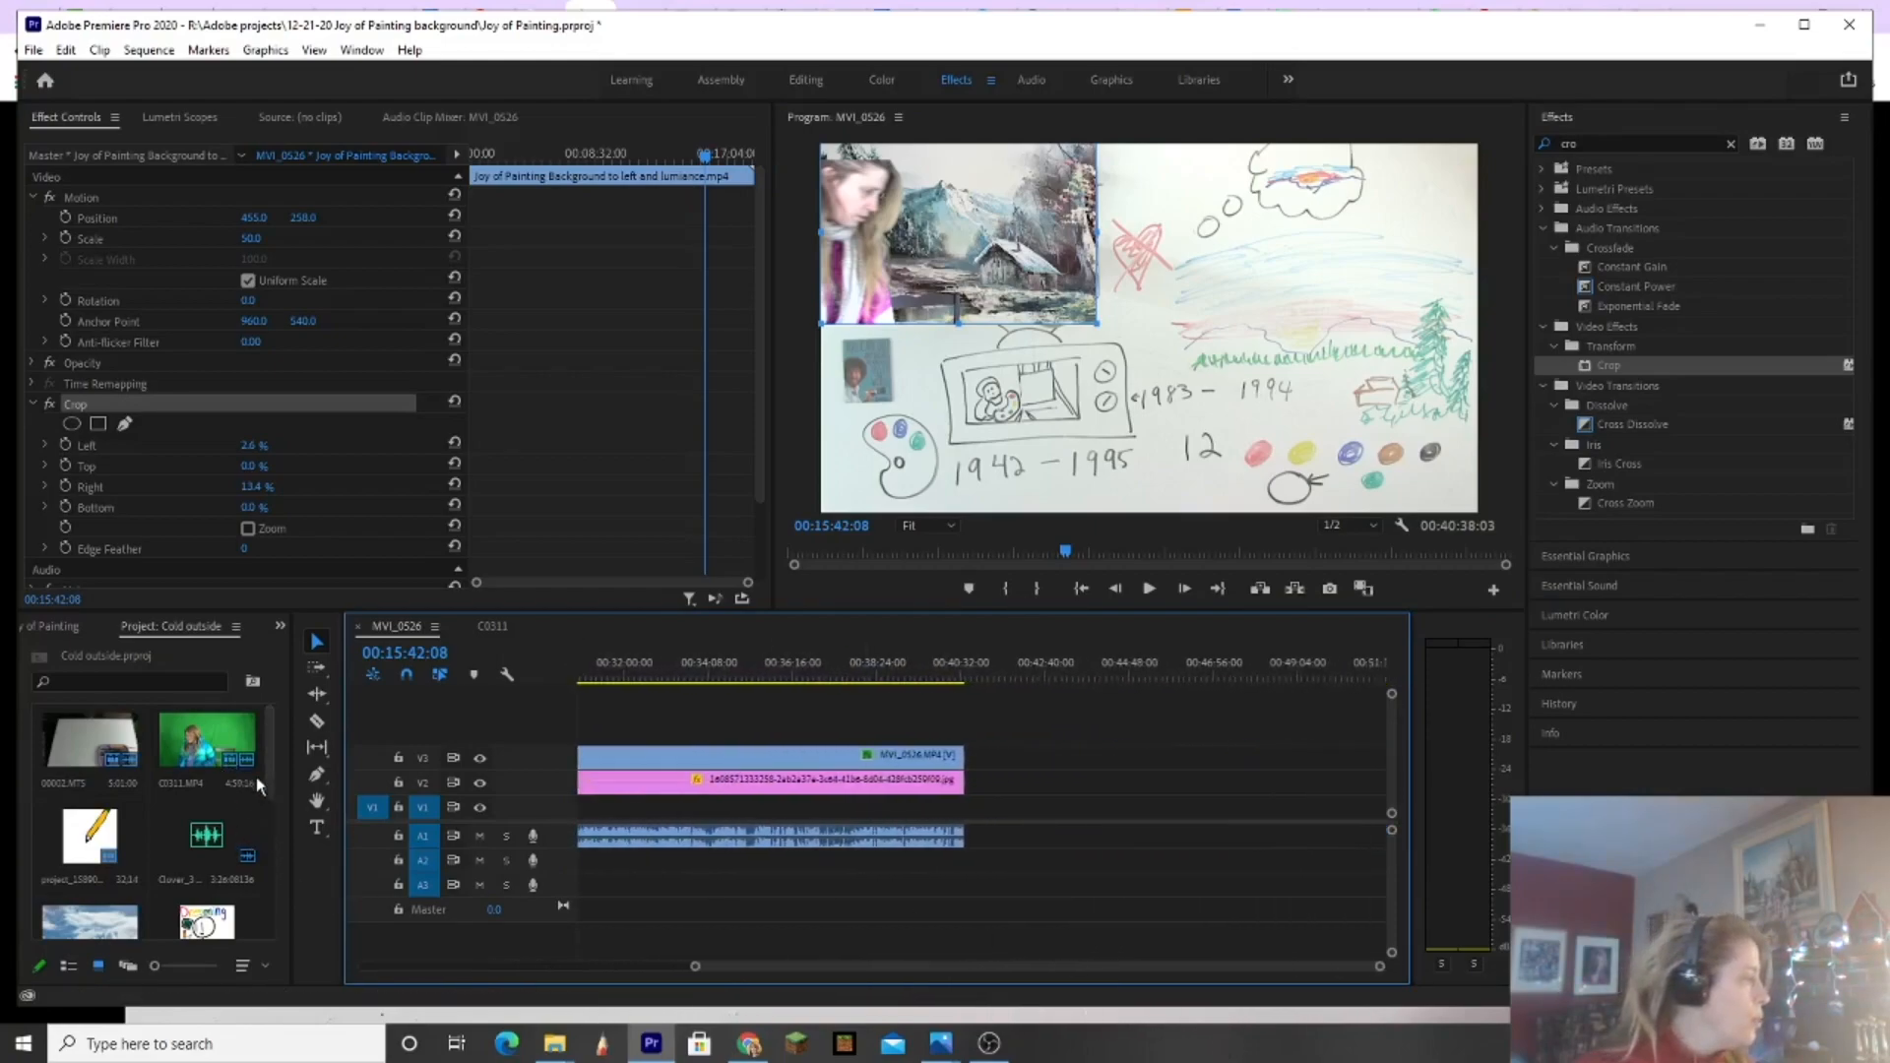
{"action": "left_click", "coordinate": [280, 626]}
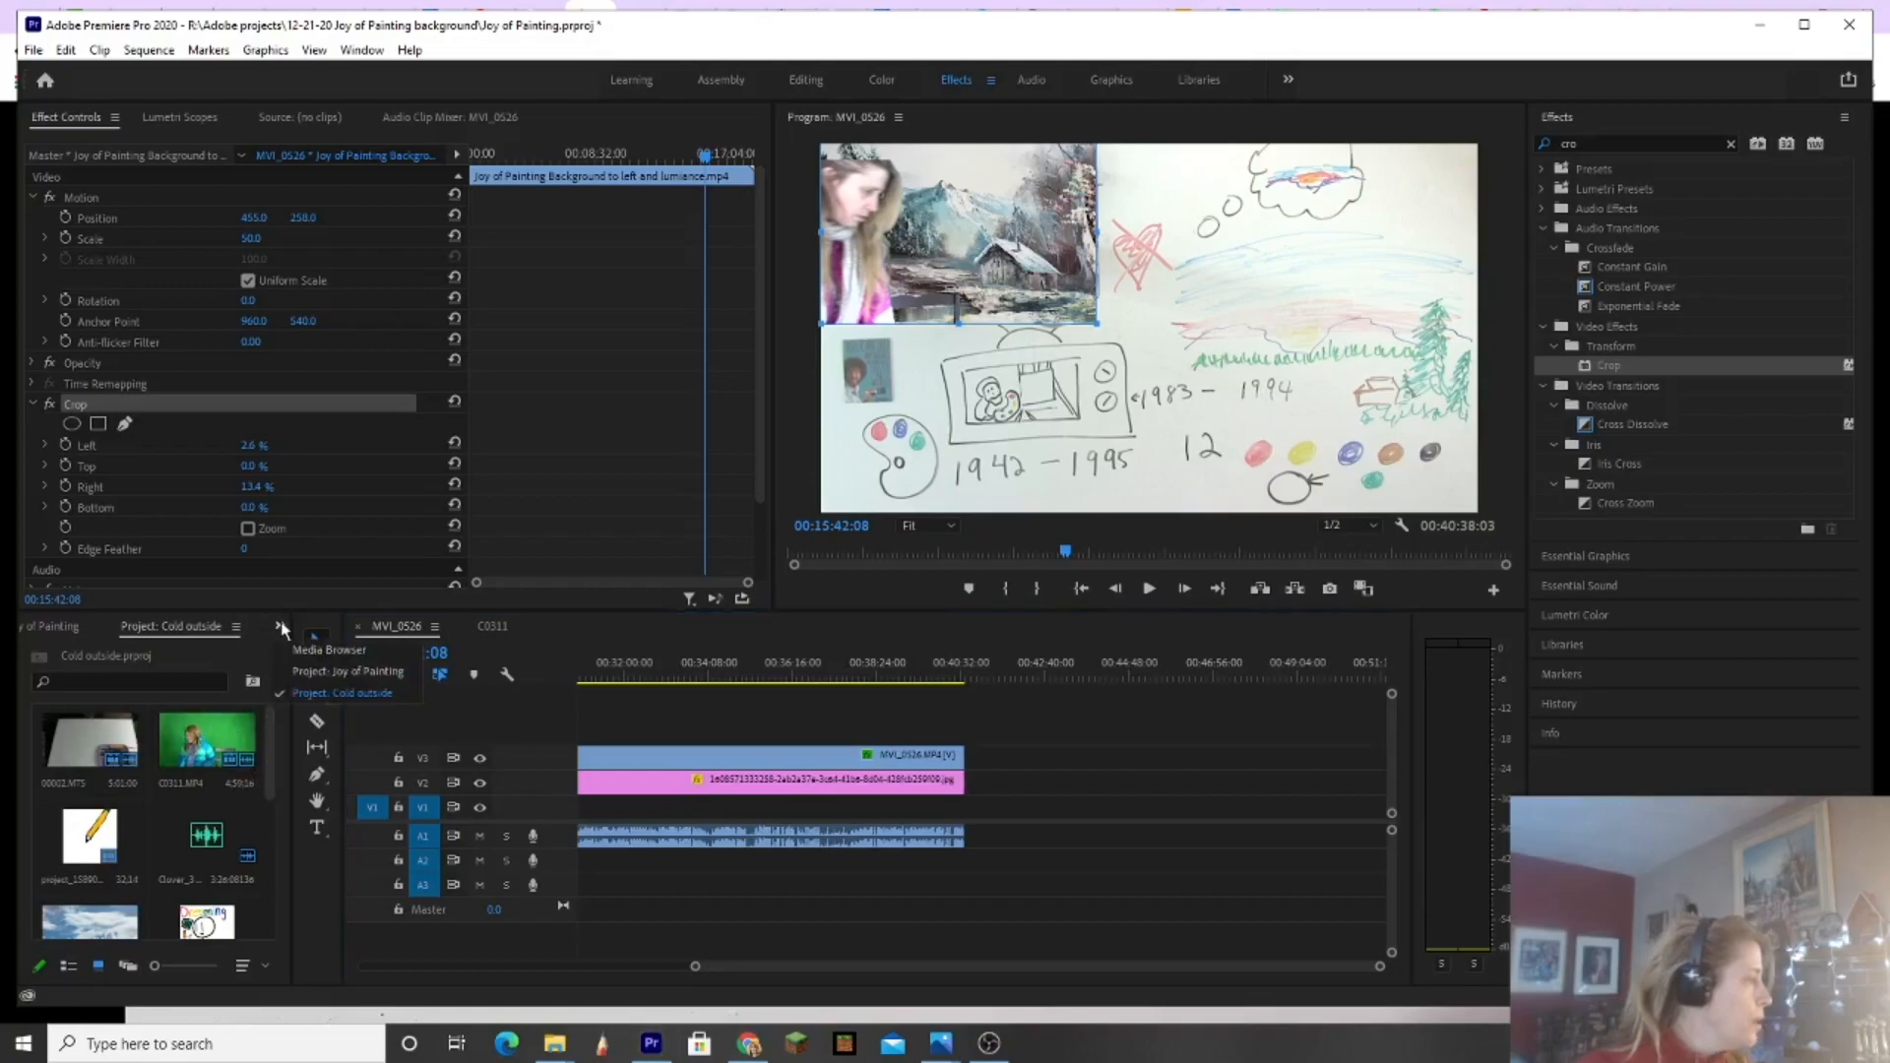
{"action": "left_click", "coordinate": [295, 670]}
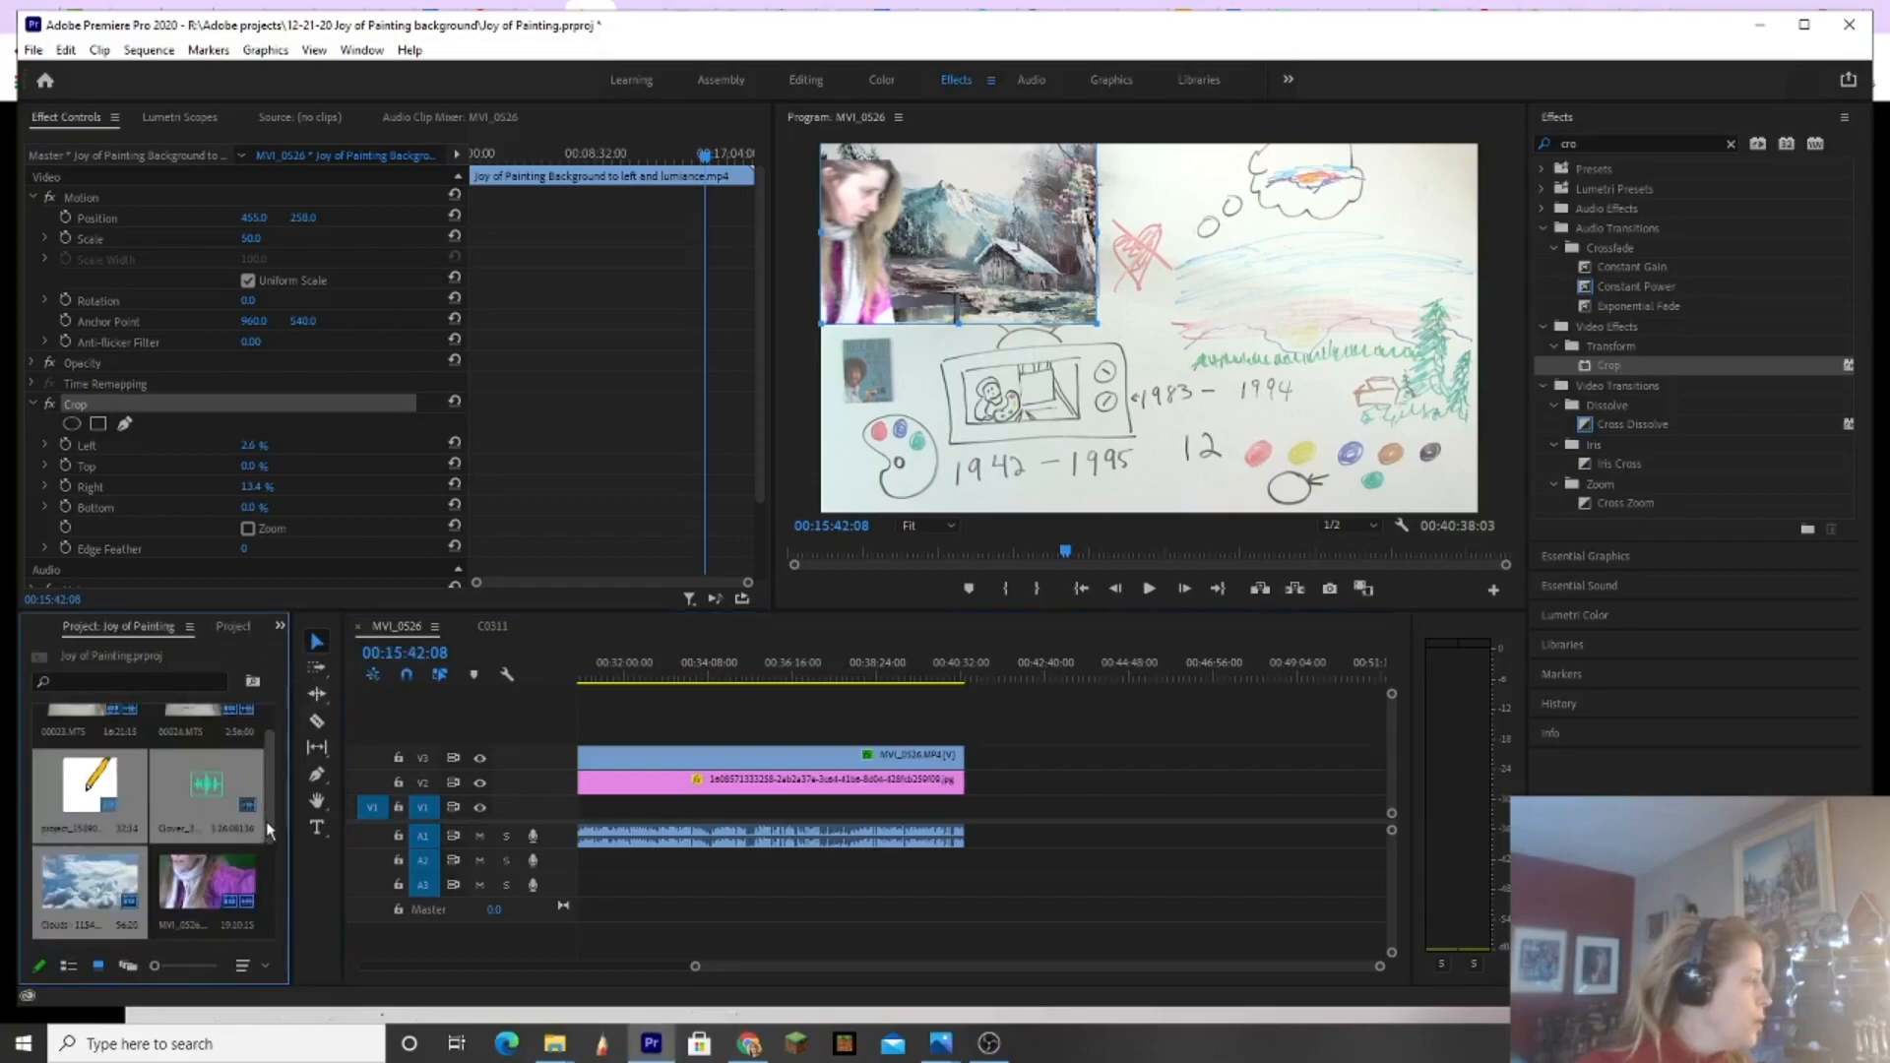
{"action": "double_click", "coordinate": [207, 920]}
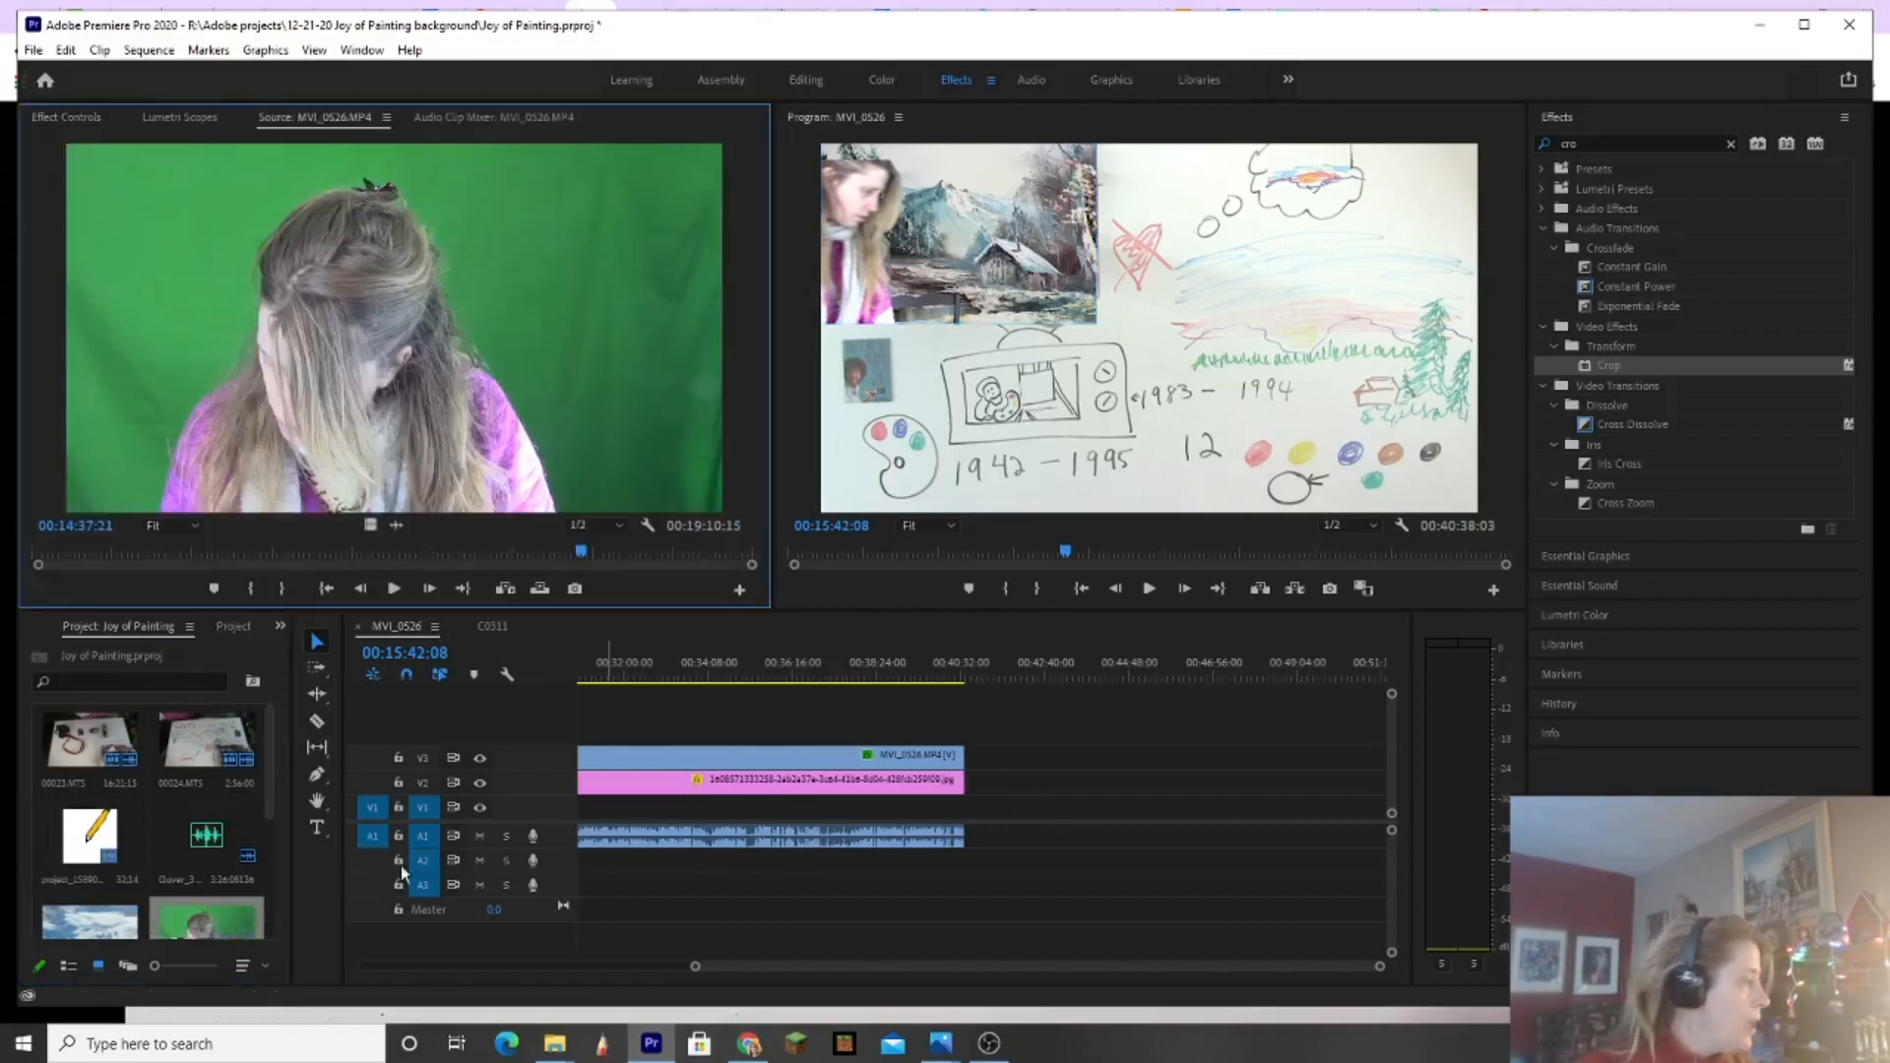
{"action": "left_click_drag", "start_coordinate": [207, 921], "coordinate": [1037, 799]}
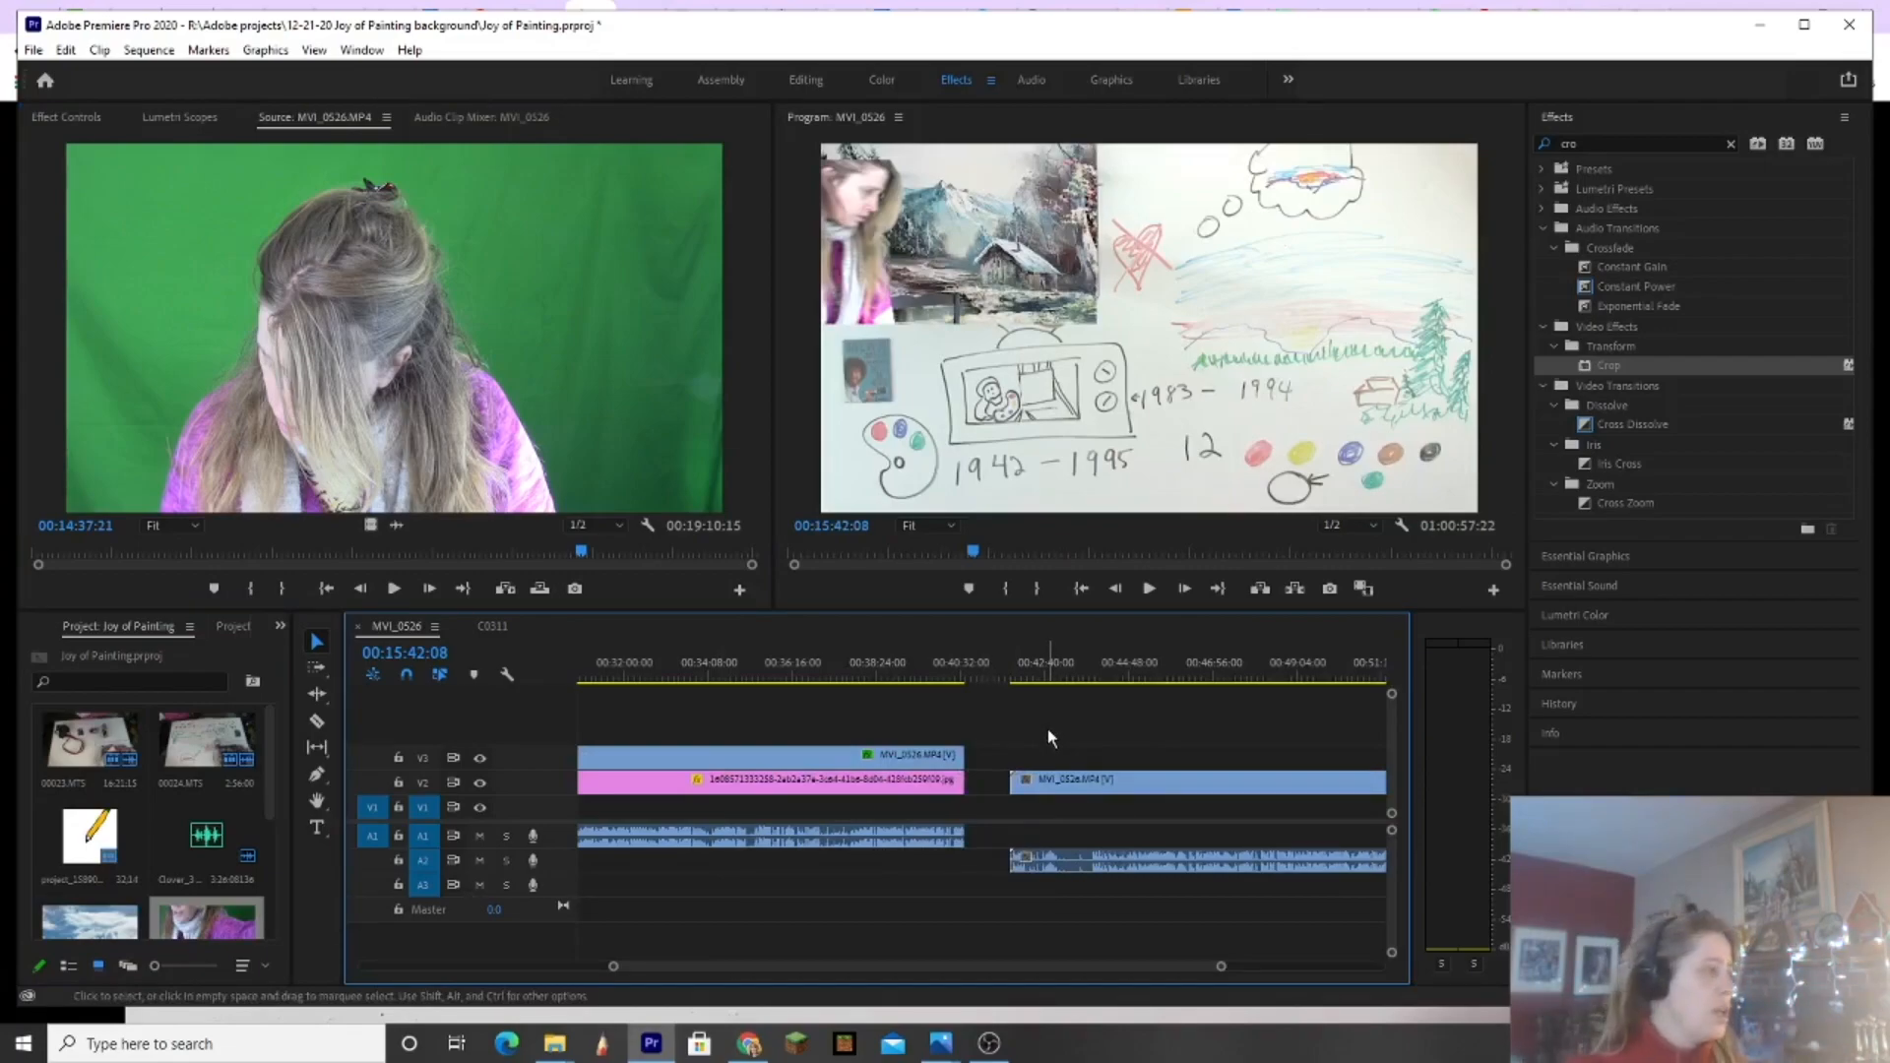
Step: Find the Ultra Key effect and apply it to the added MVI_0526.MP4 clip, with the playhead at 00:48:12:07
{"action": "left_click", "coordinate": [1134, 677]}
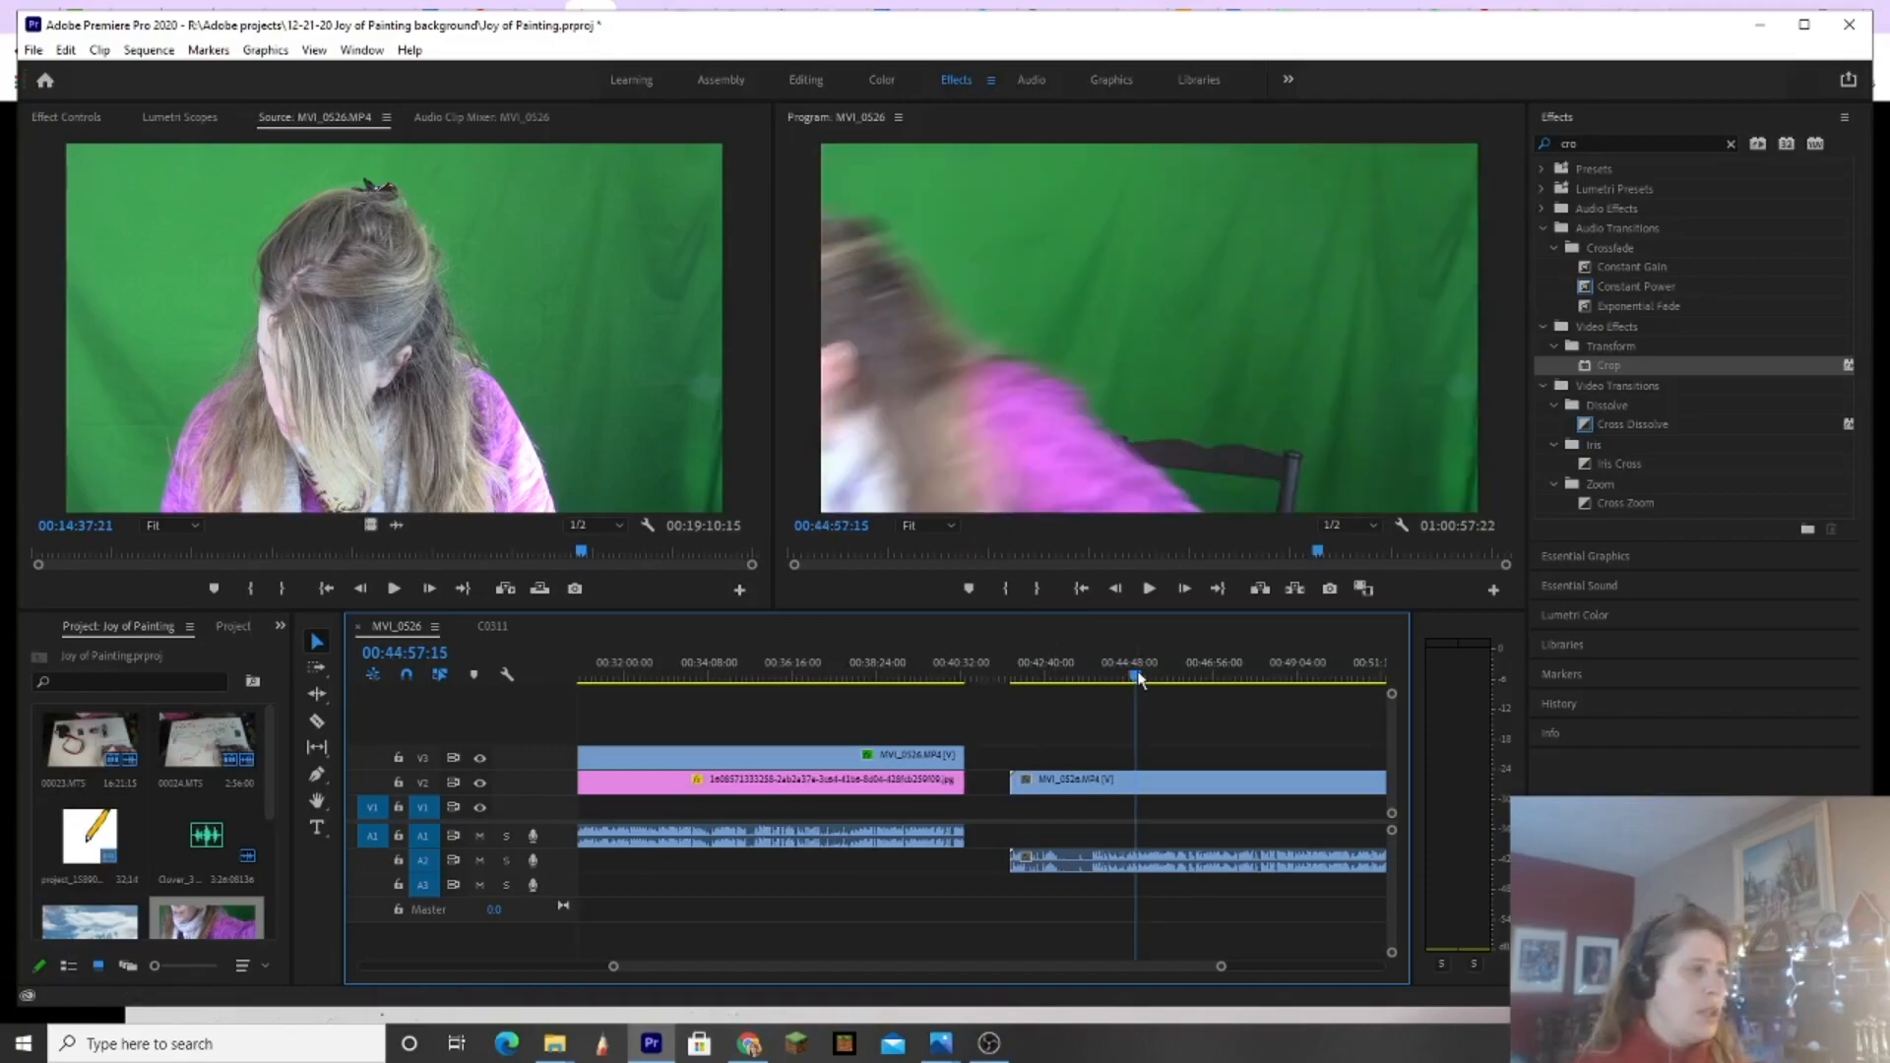
{"action": "left_click", "coordinate": [1266, 658]}
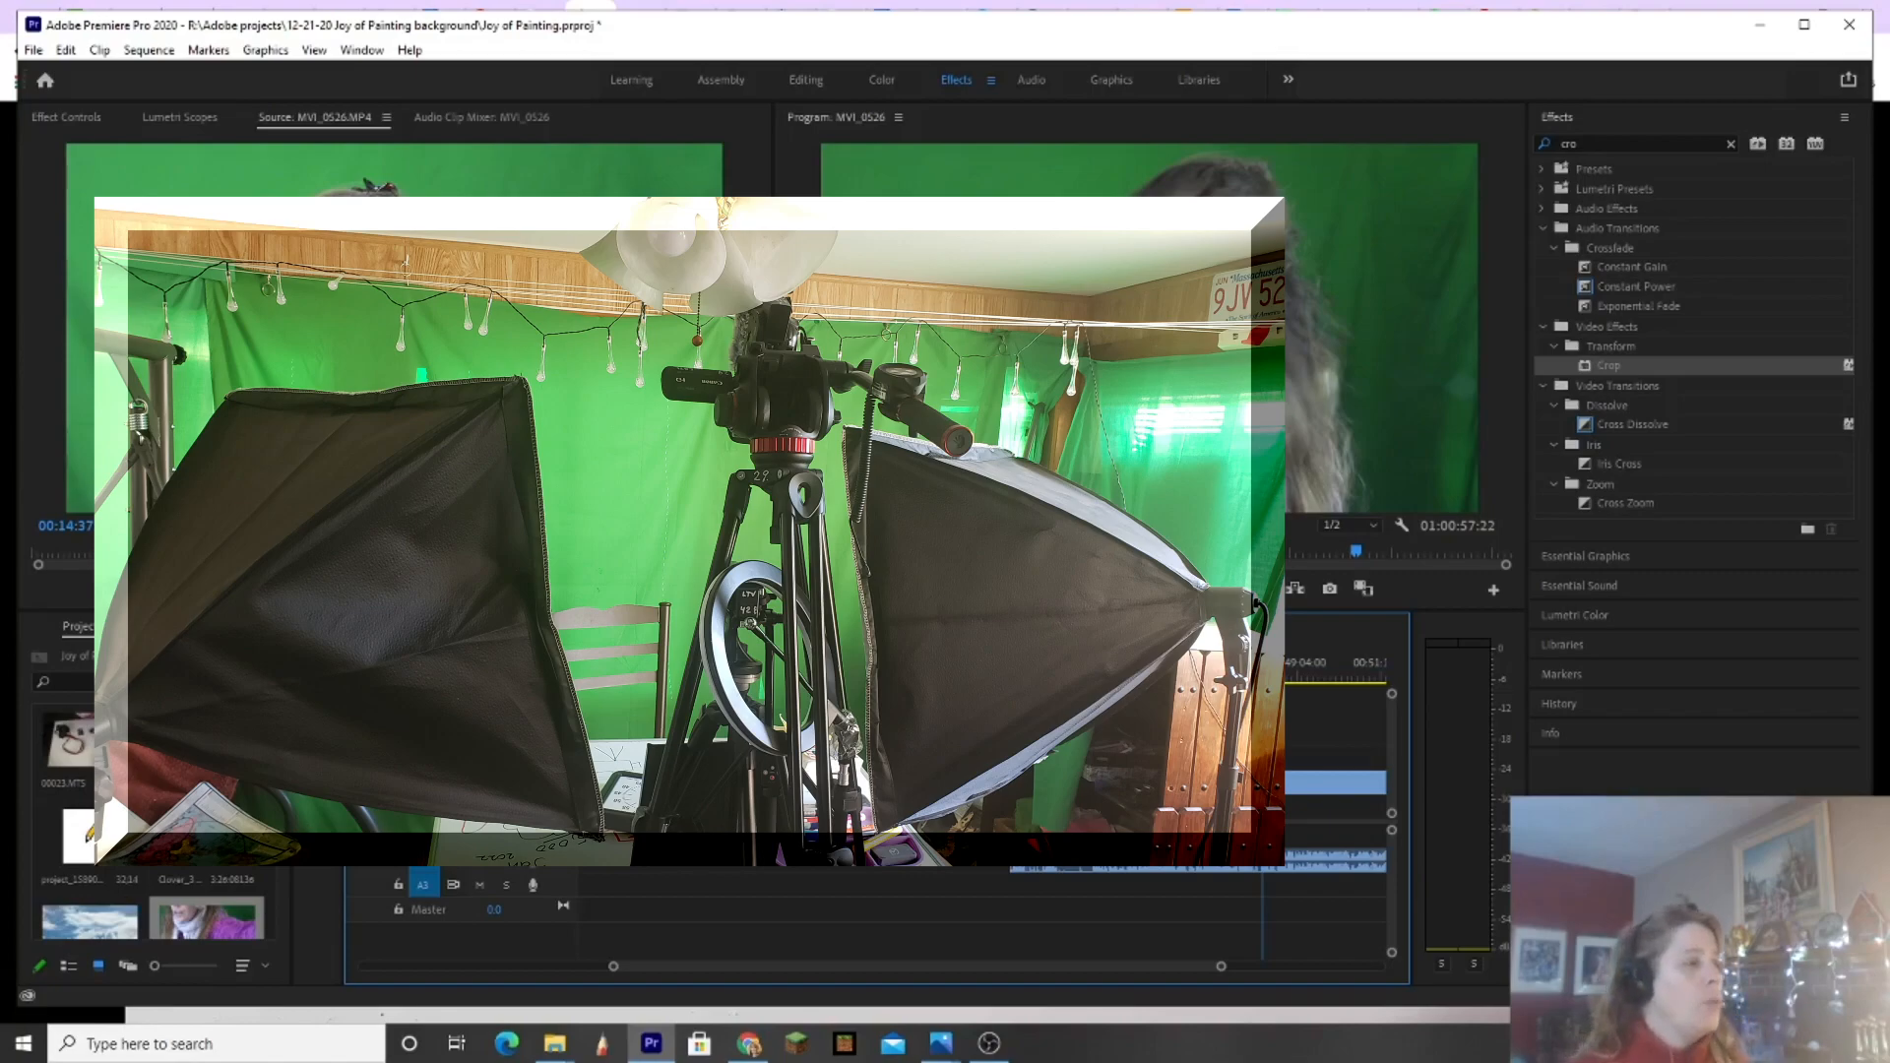
{"action": "left_click", "coordinate": [1595, 138]}
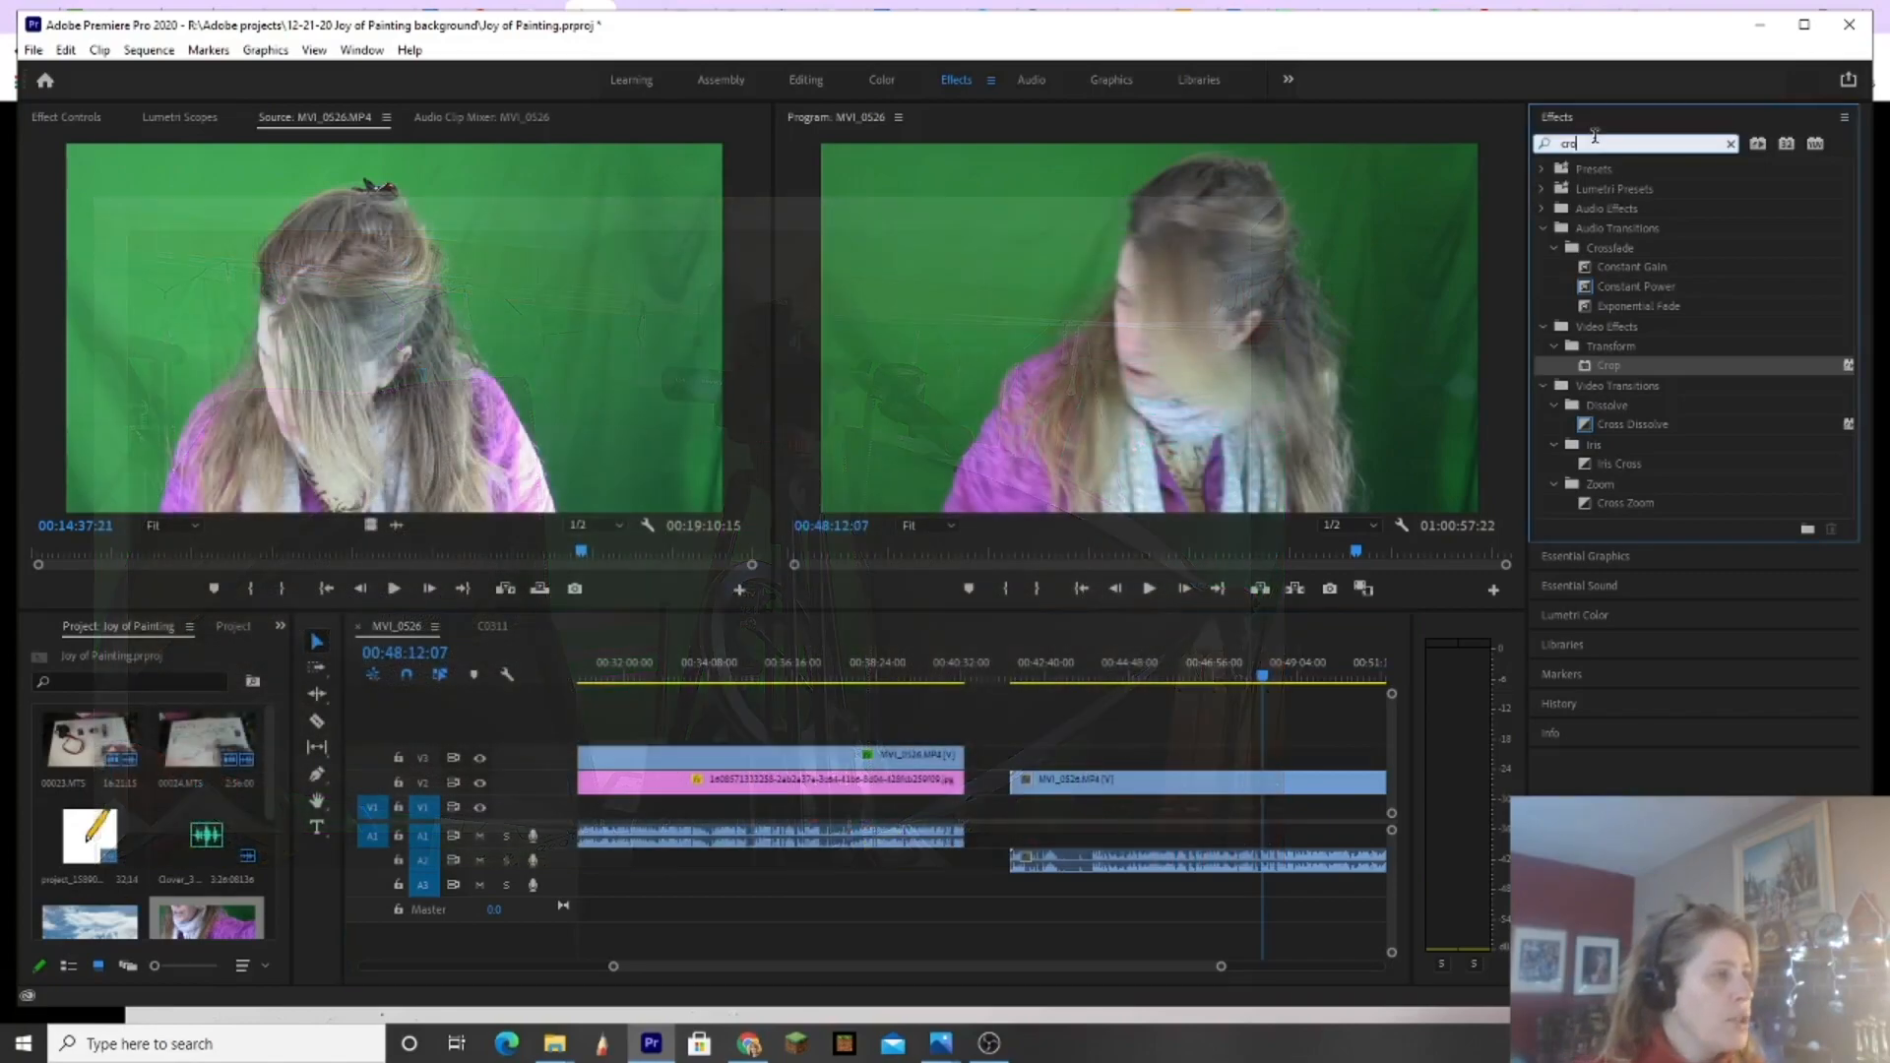
{"action": "key", "text": "BackSpace"}
{"action": "key", "text": "BackSpace"}
{"action": "key", "text": "BackSpace"}
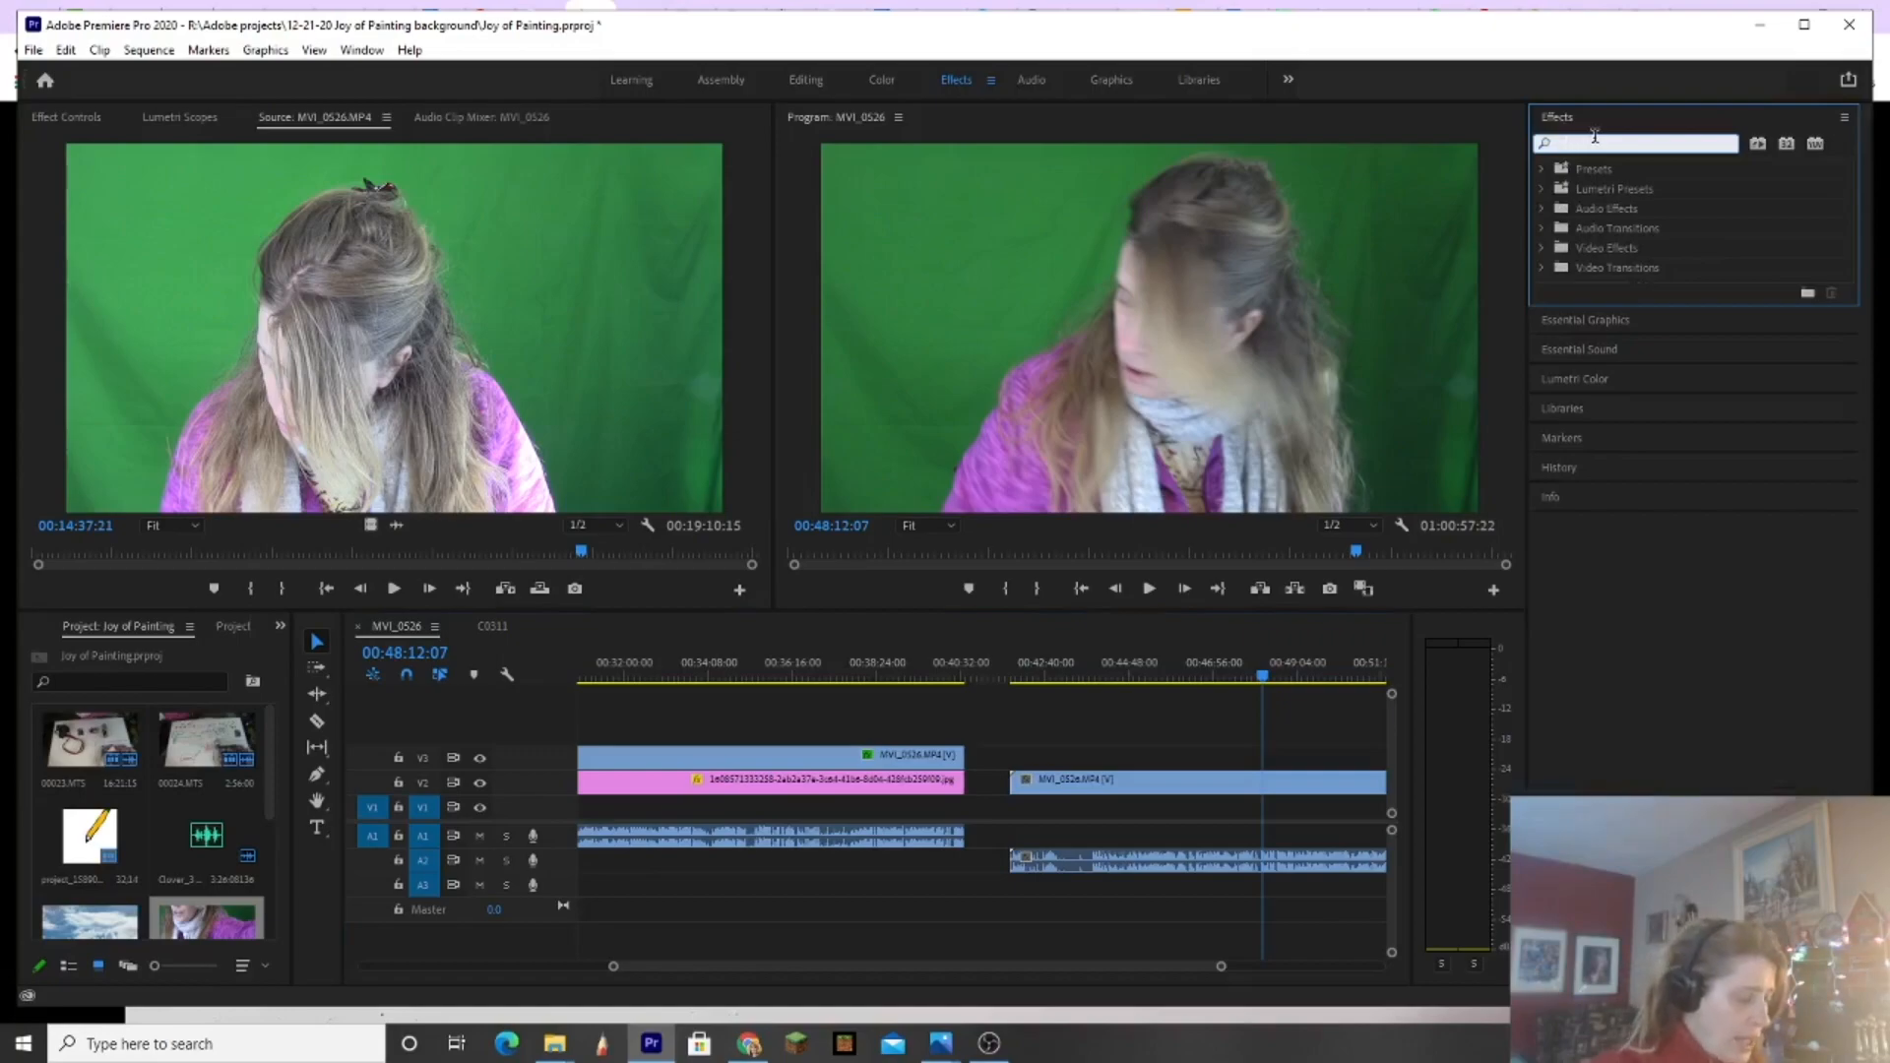
{"action": "type", "text": "ult"}
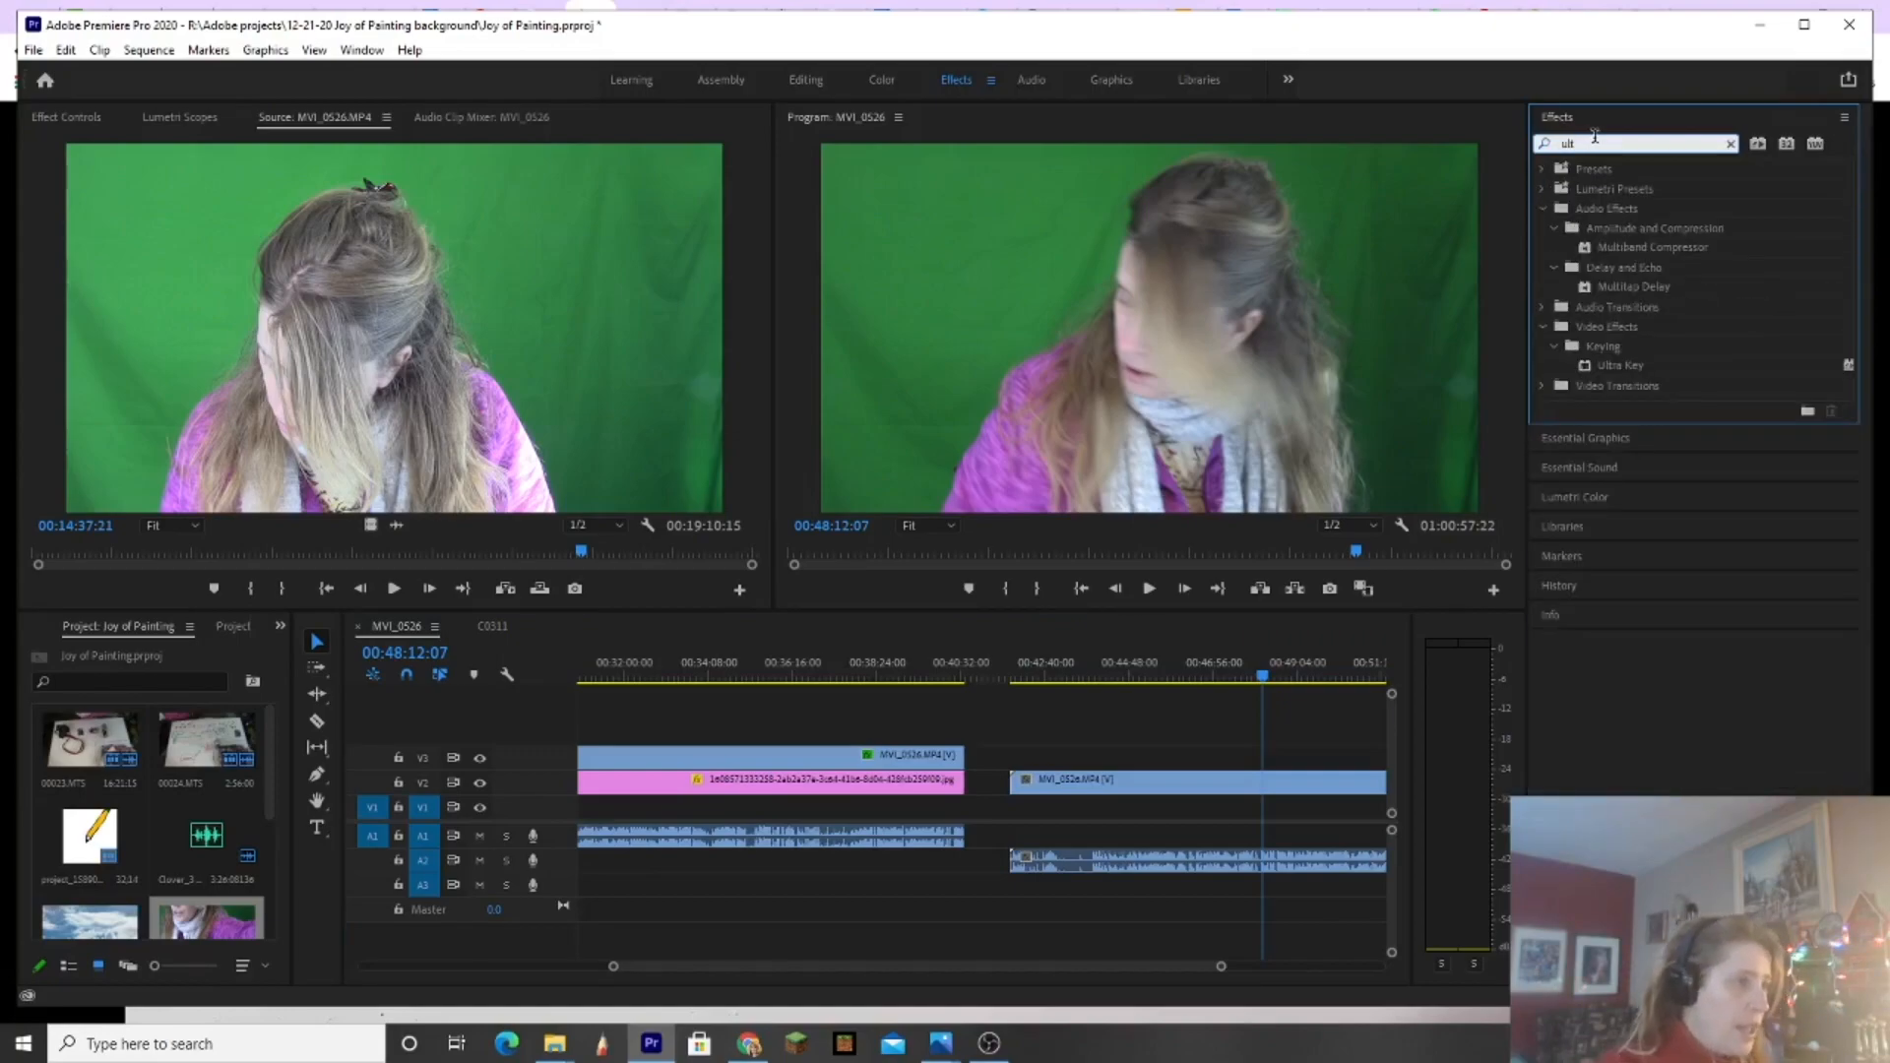
{"action": "left_click_drag", "start_coordinate": [1606, 371], "coordinate": [1255, 782]}
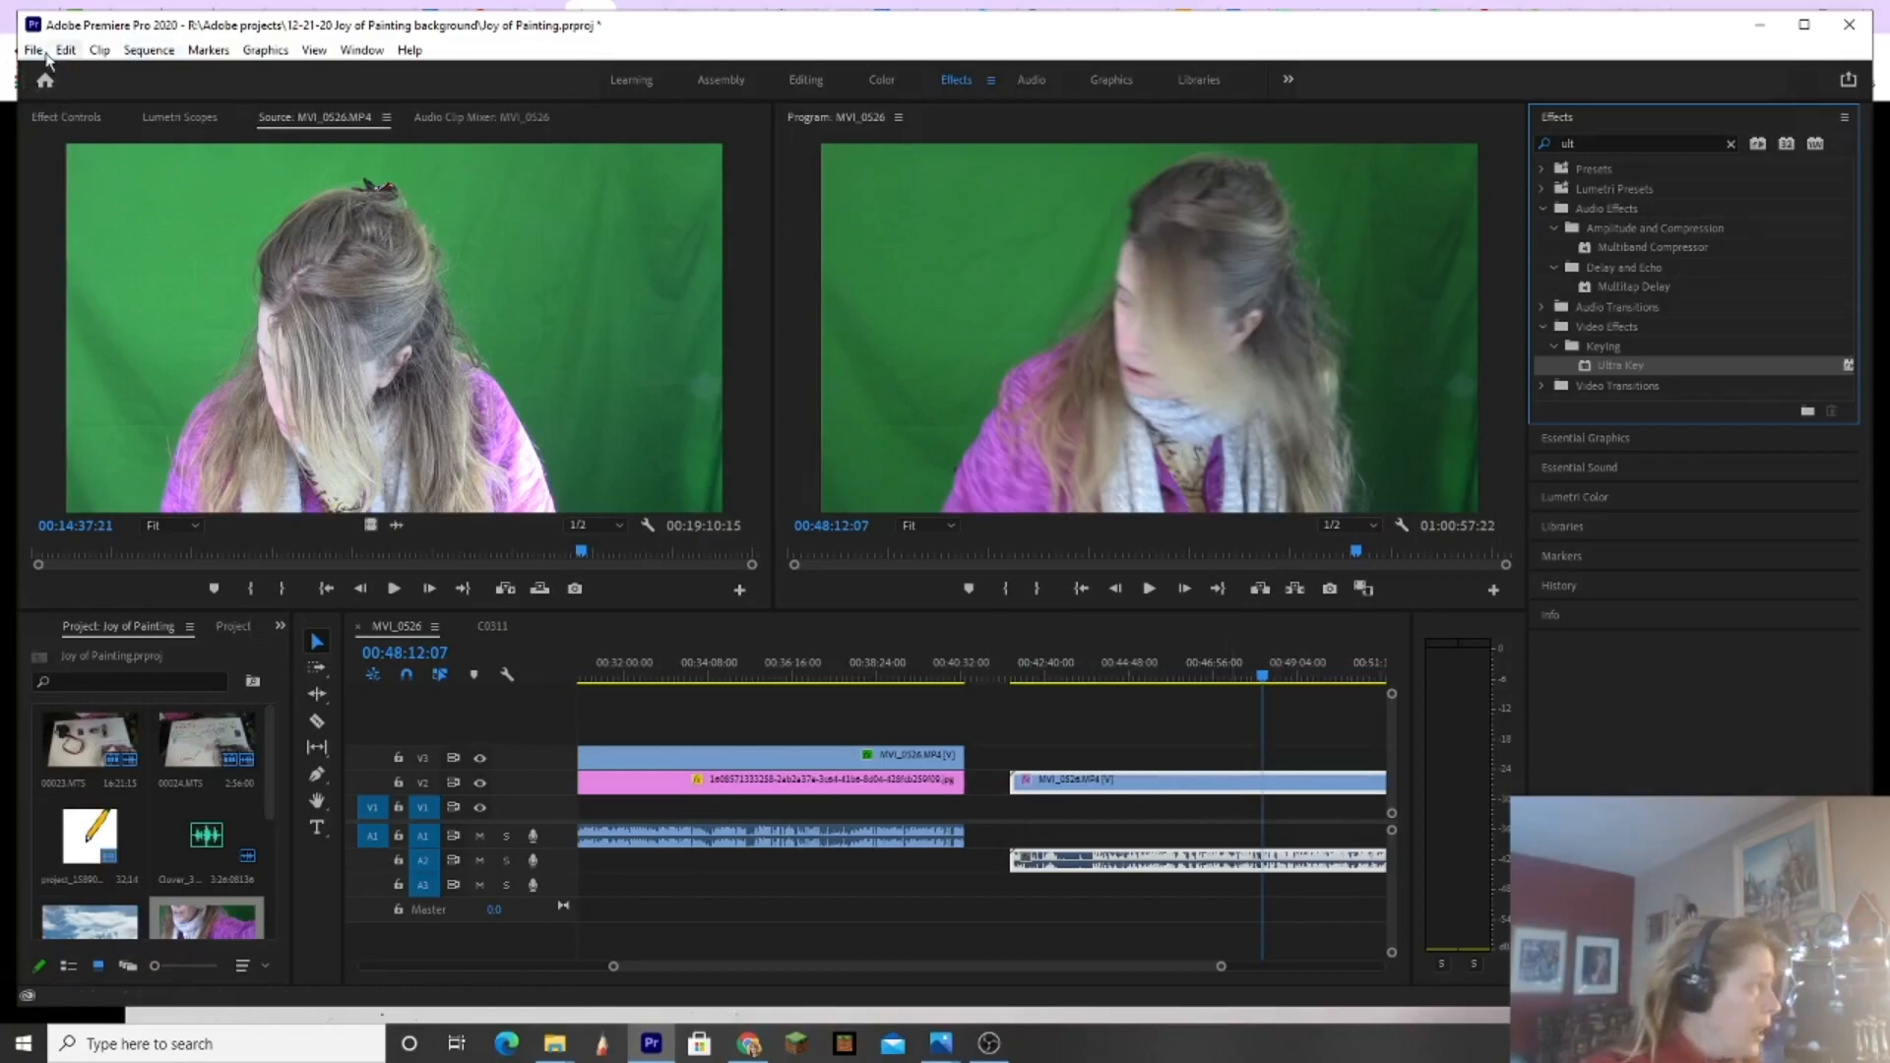
Step: Sample the green screen beside the presenter as the Ultra Key's key color
{"action": "left_click", "coordinate": [67, 118]}
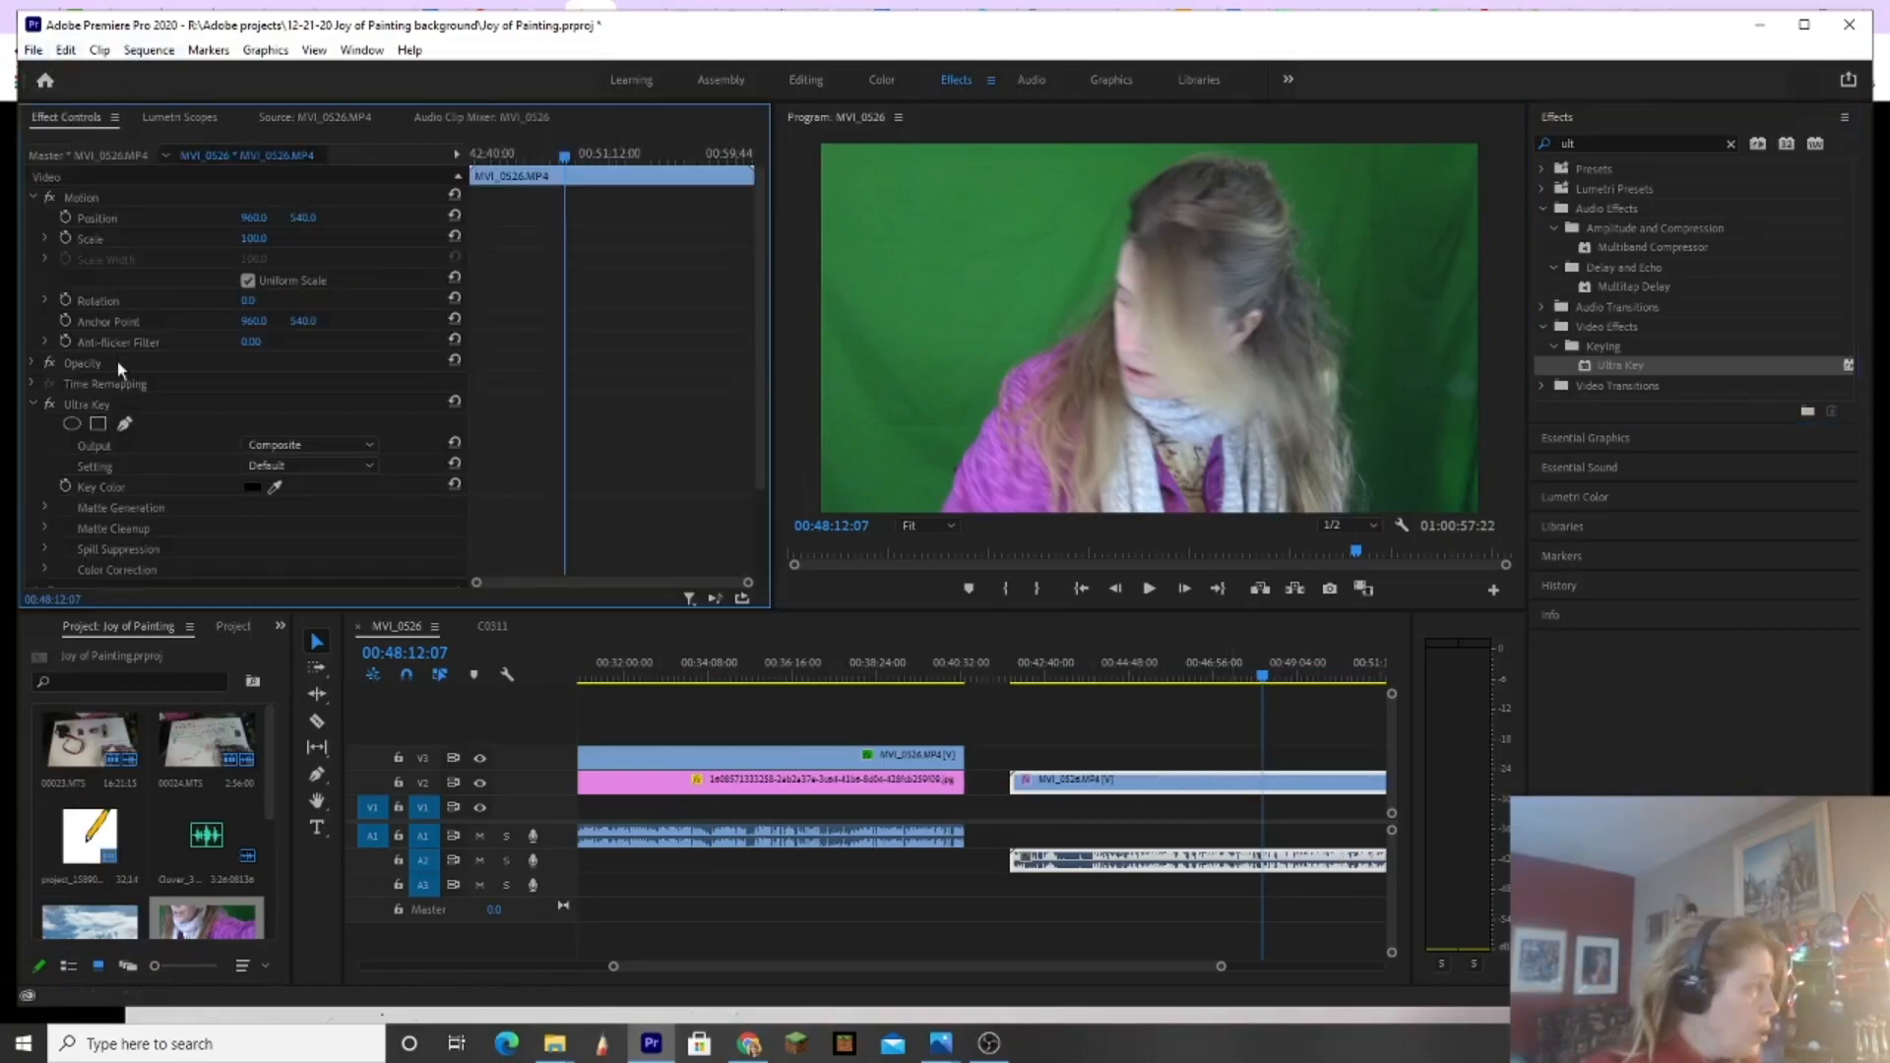
{"action": "left_click", "coordinate": [275, 488]}
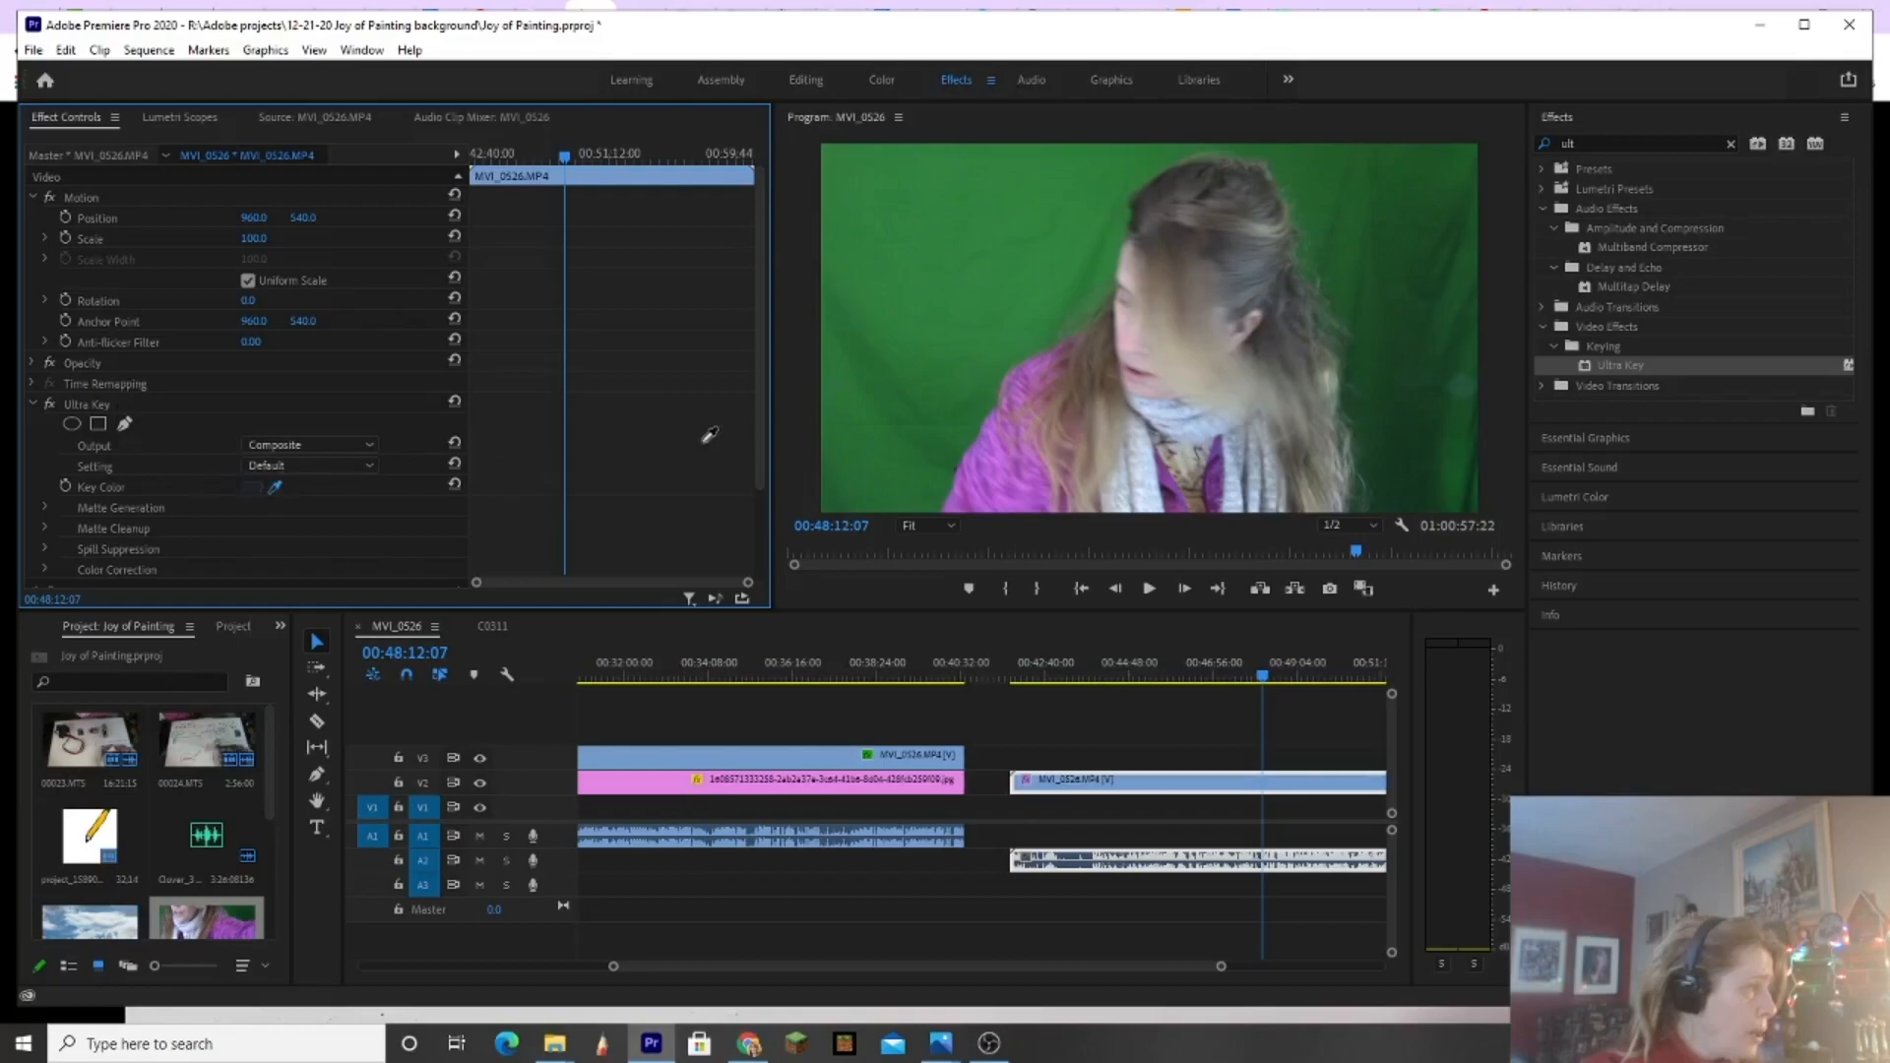
{"action": "left_click", "coordinate": [1089, 278]}
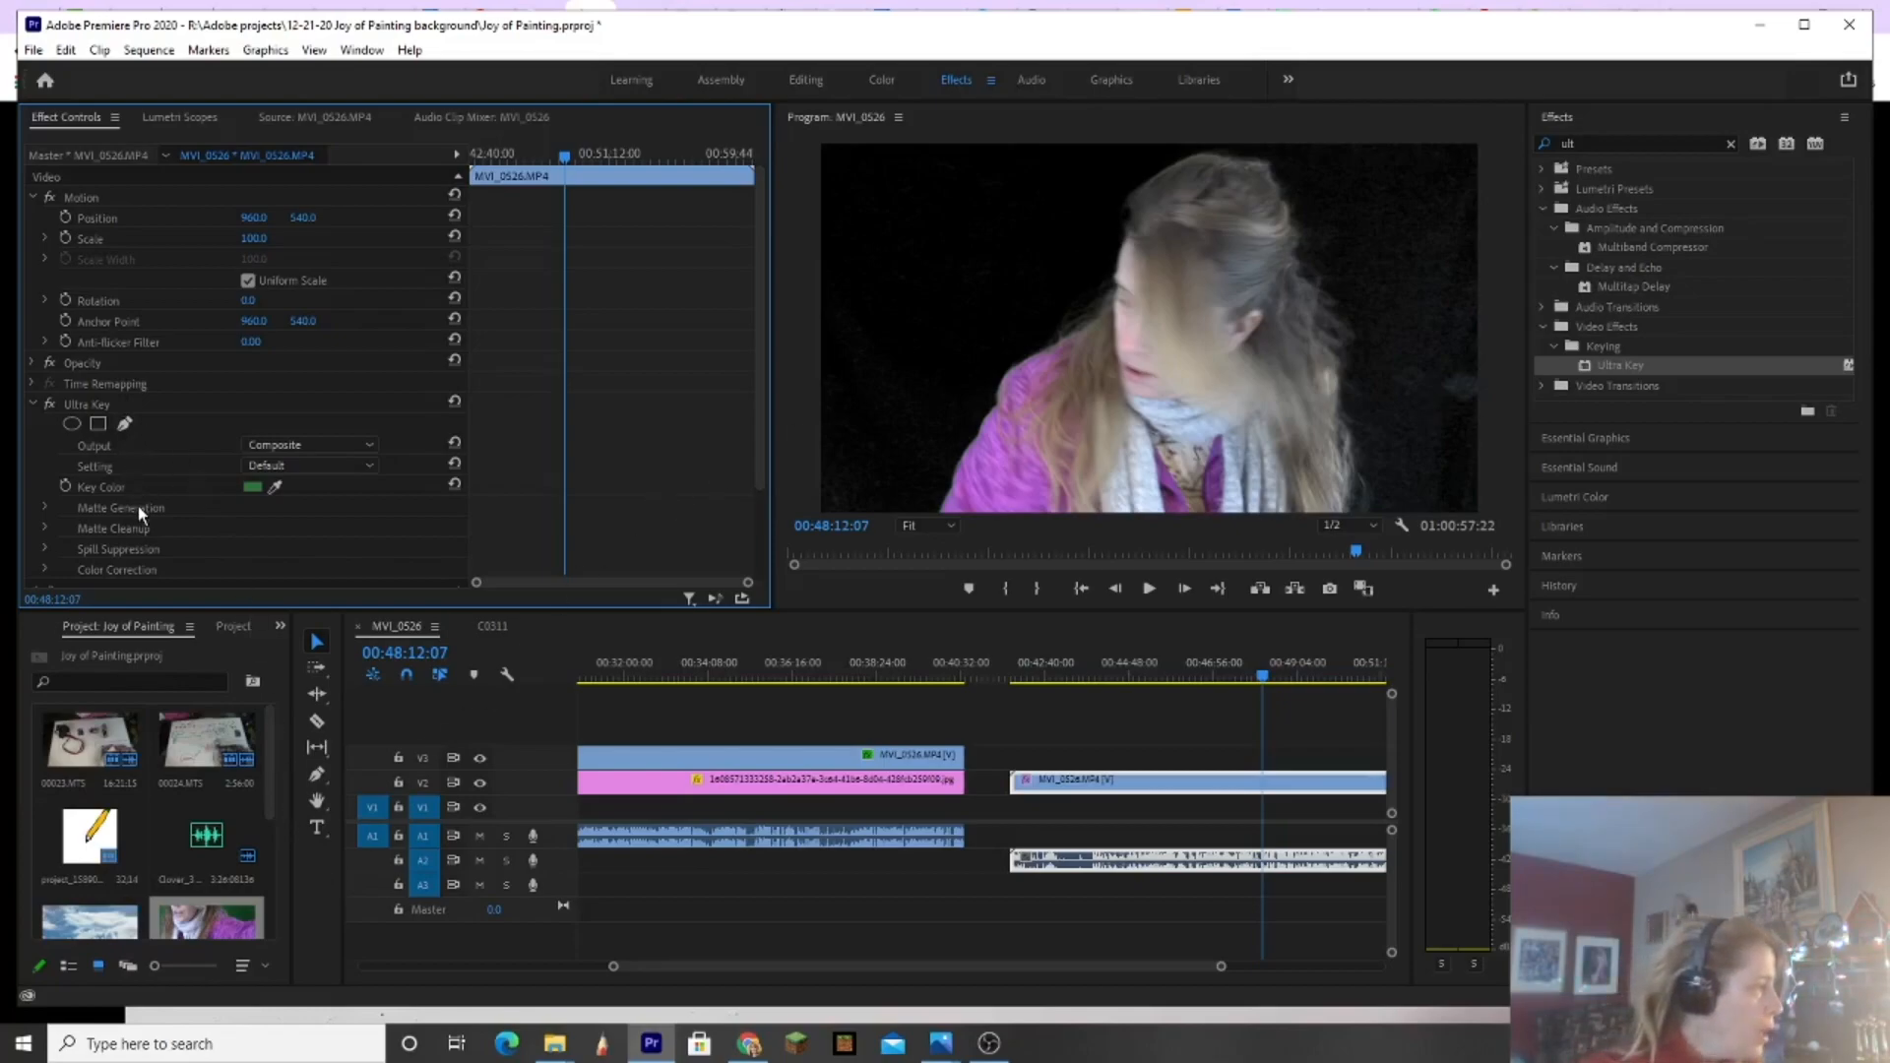
Step: Set the Shadow value in the Ultra Key's Matte Generation settings to 17.6
{"action": "left_click", "coordinate": [43, 507]}
{"action": "left_click", "coordinate": [60, 568]}
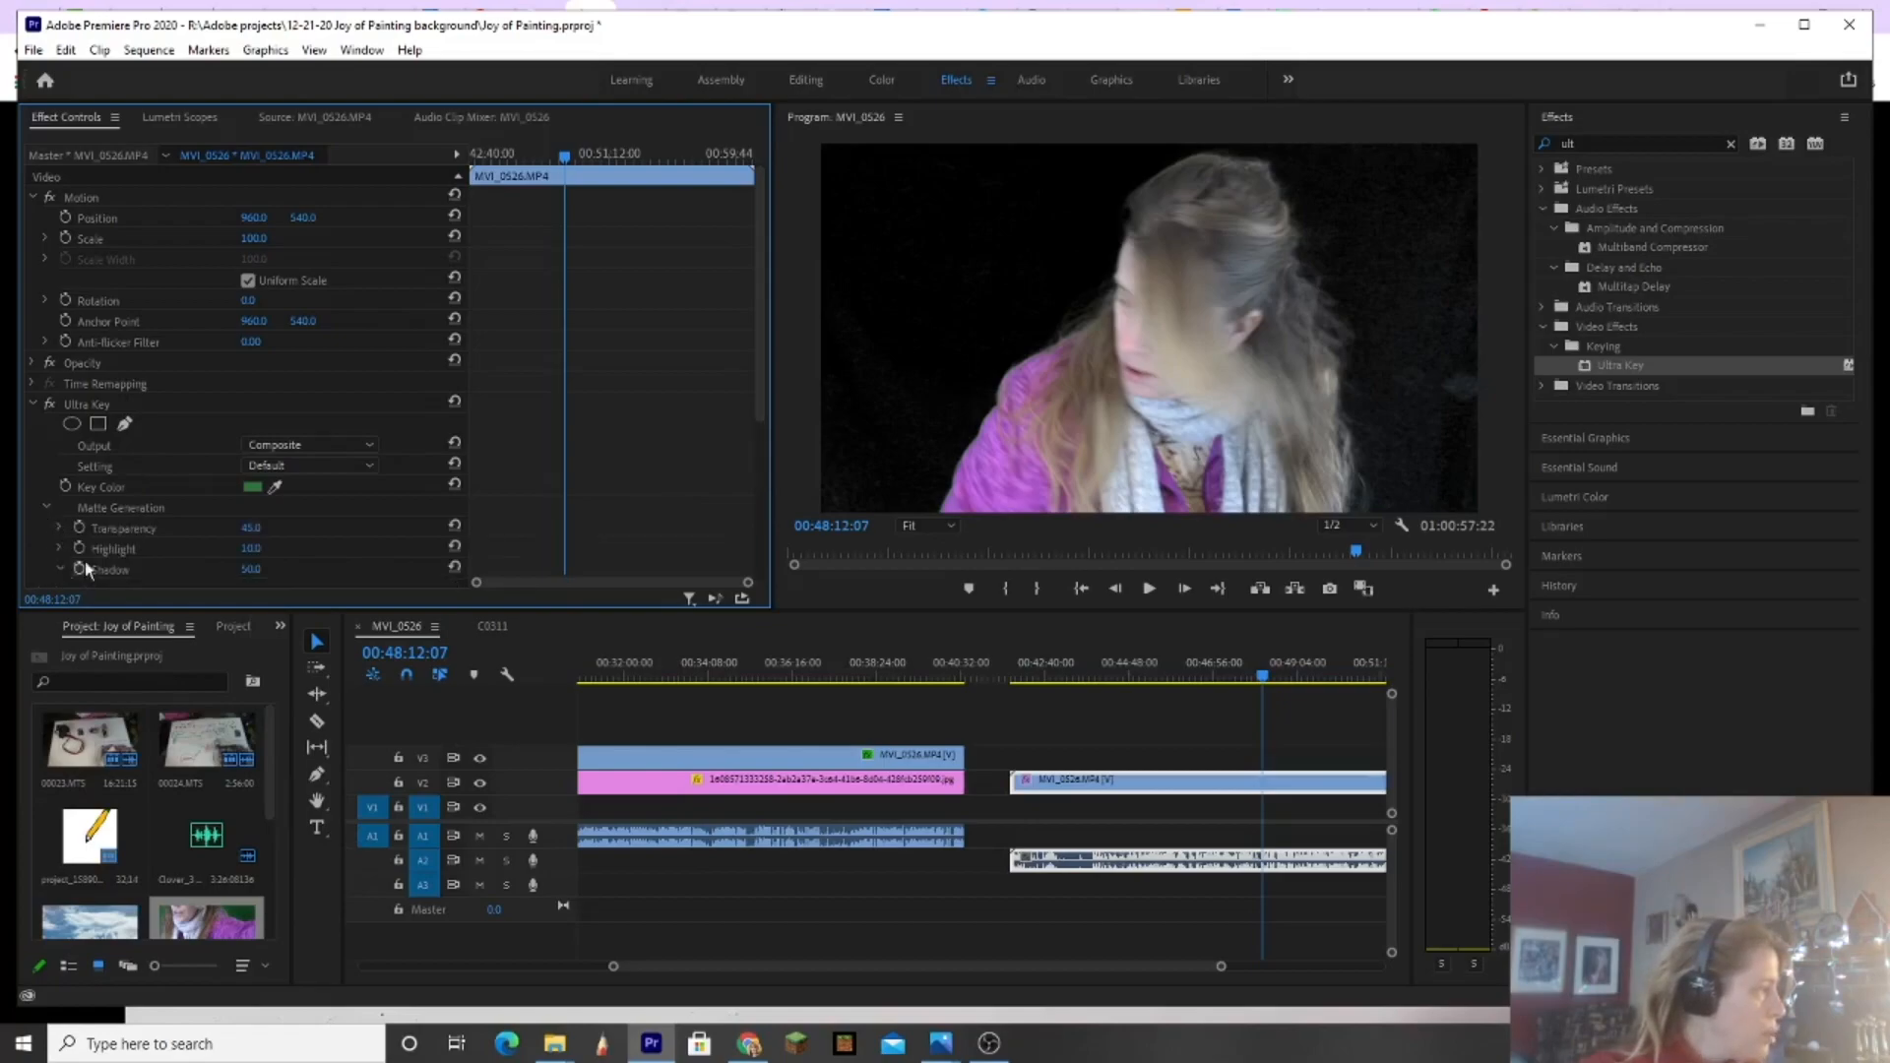
{"action": "scroll", "coordinate": [106, 561], "scroll_direction": "down", "scroll_amount": 2}
{"action": "left_click_drag", "start_coordinate": [250, 527], "coordinate": [128, 535]}
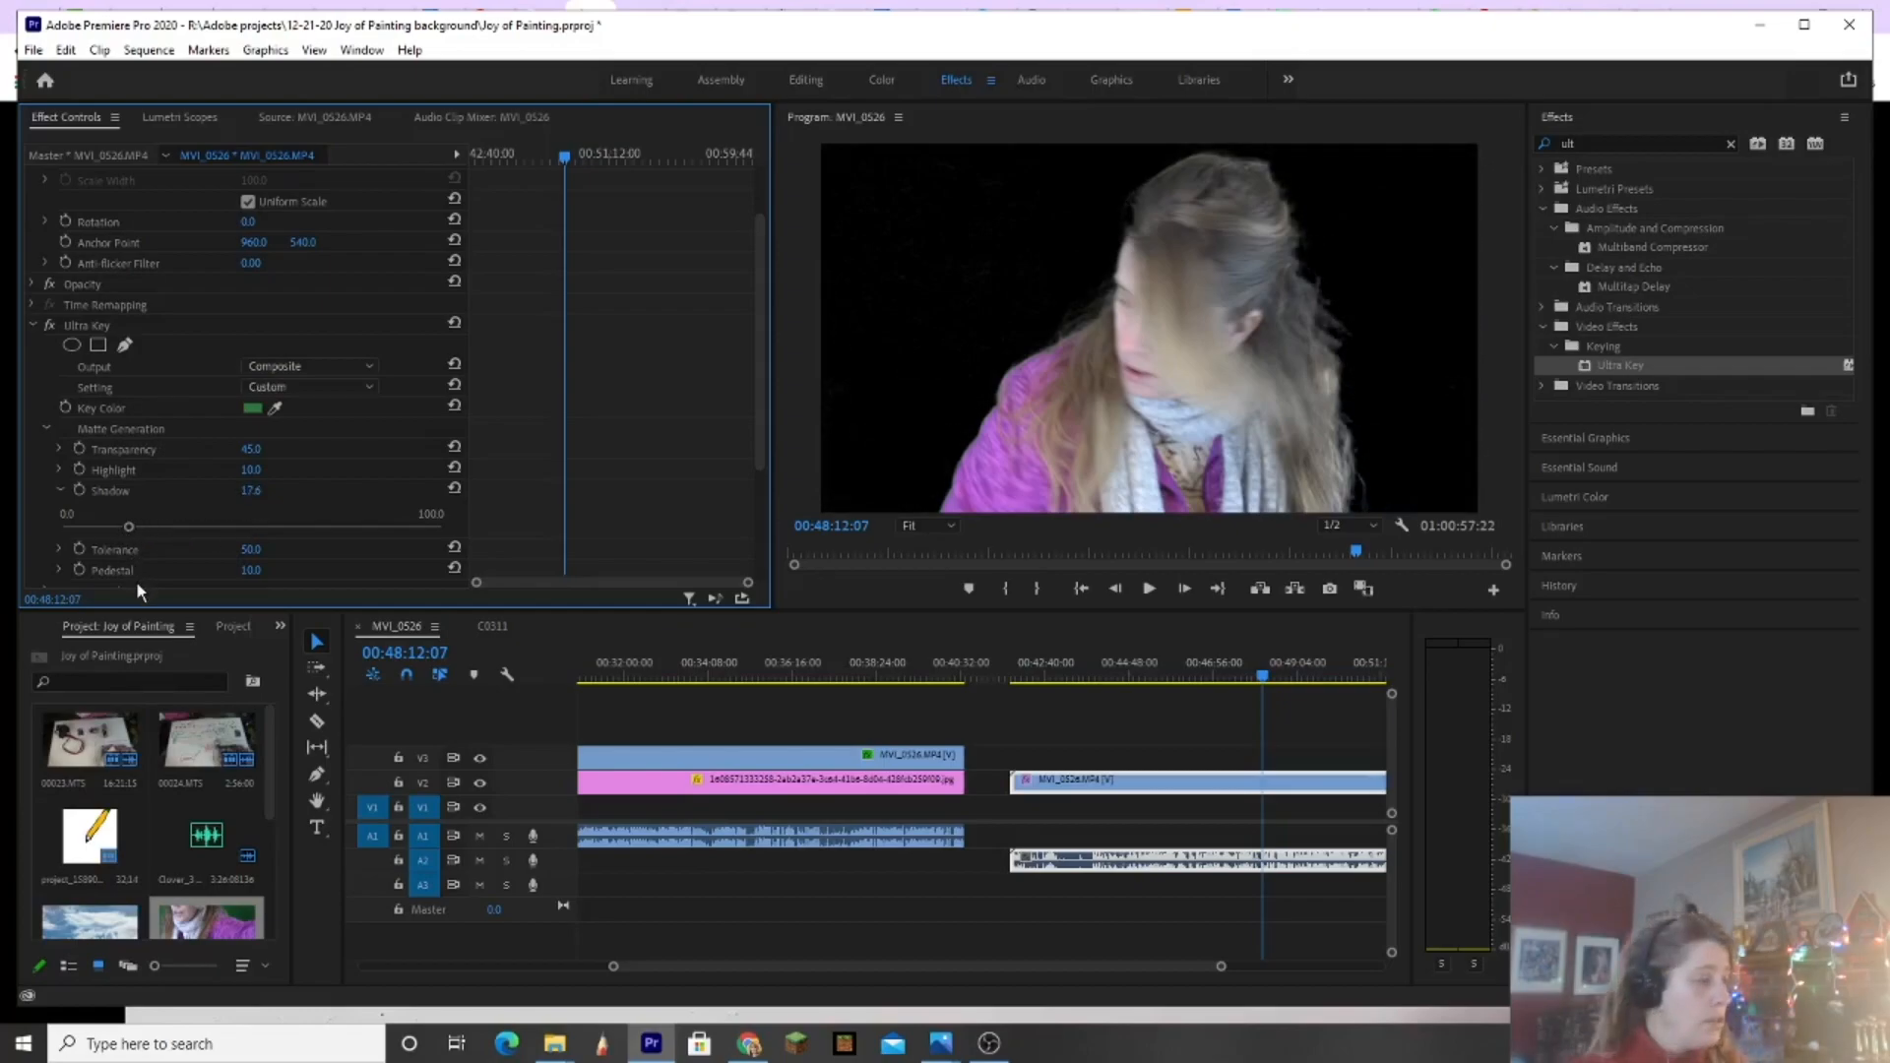
Step: Place the winter cabin painting image on V1 at 00:48:12:07, beneath the keyed MVI_0526.MP4 clip
{"action": "left_click", "coordinate": [265, 779]}
{"action": "left_click_drag", "start_coordinate": [269, 796], "coordinate": [268, 899]}
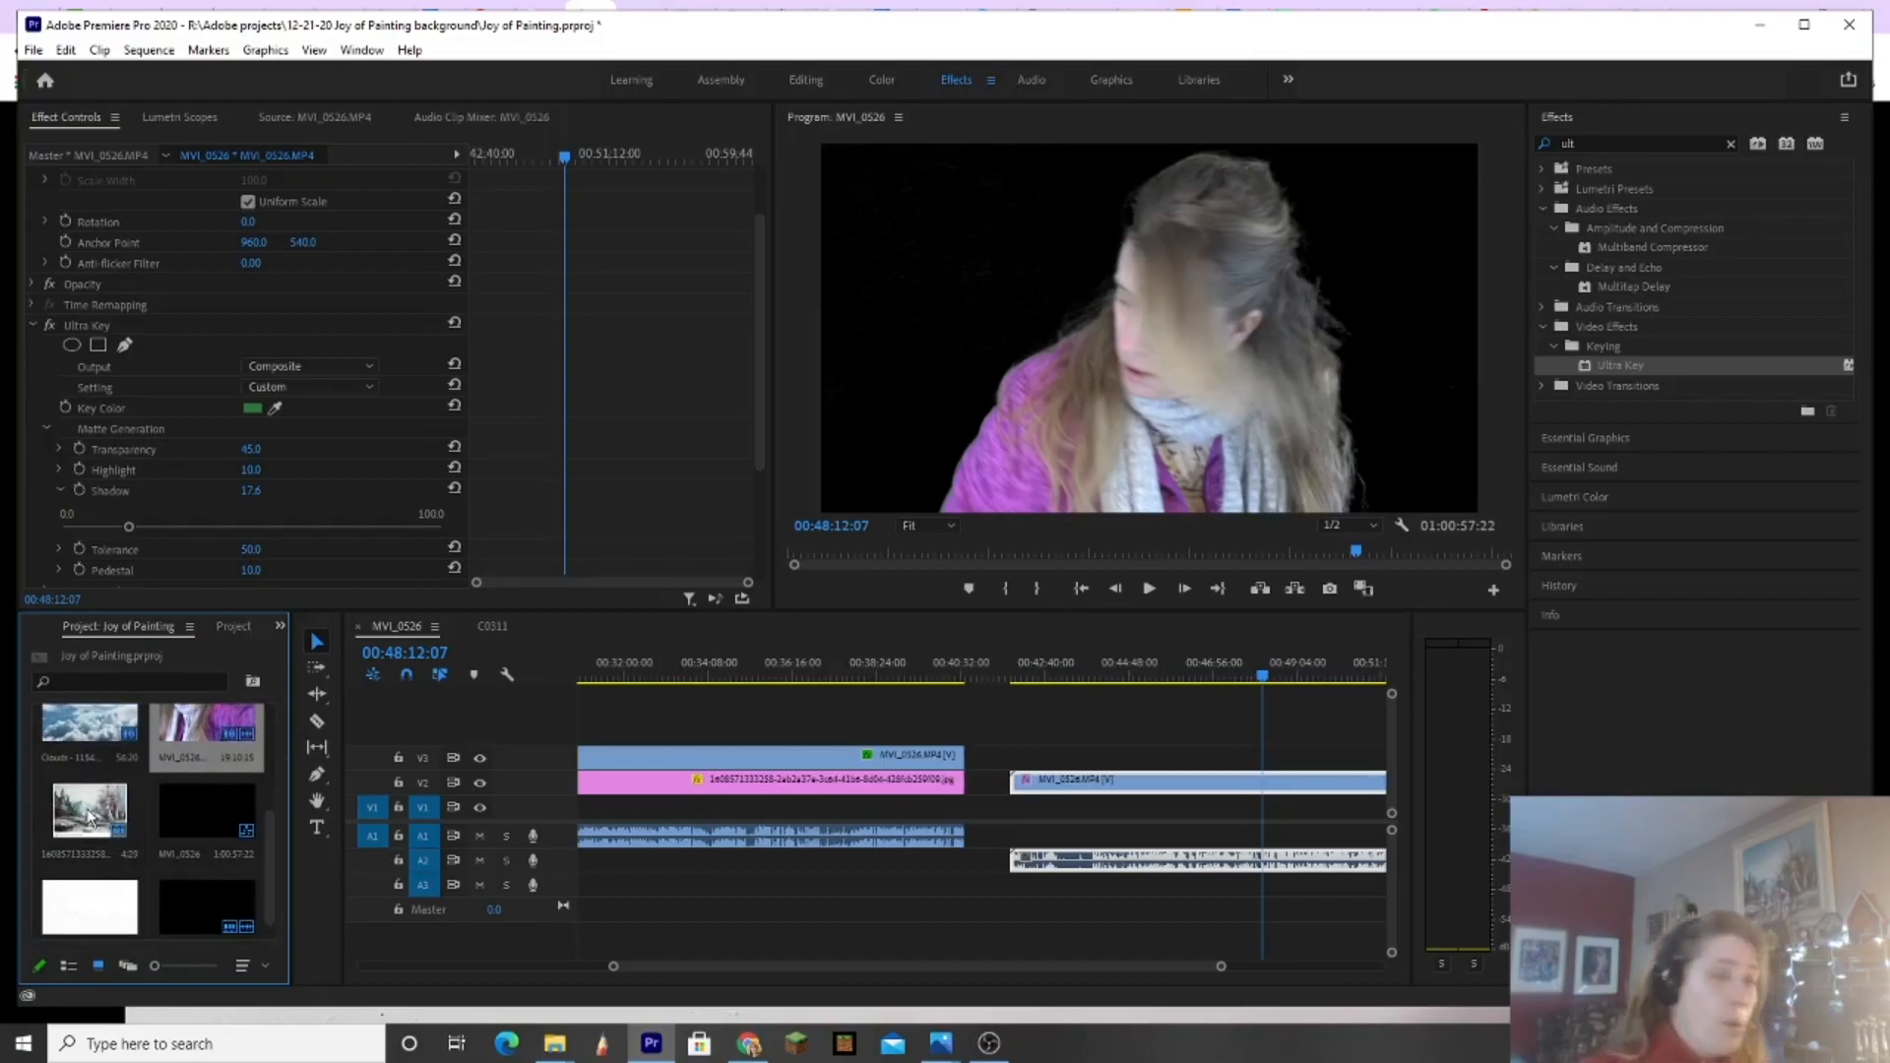
{"action": "mouse_move", "coordinate": [88, 817]}
{"action": "left_mouse_down"}
{"action": "mouse_move", "coordinate": [868, 865]}
{"action": "mouse_move", "coordinate": [1187, 838]}
{"action": "mouse_move", "coordinate": [1270, 807]}
{"action": "left_mouse_up"}
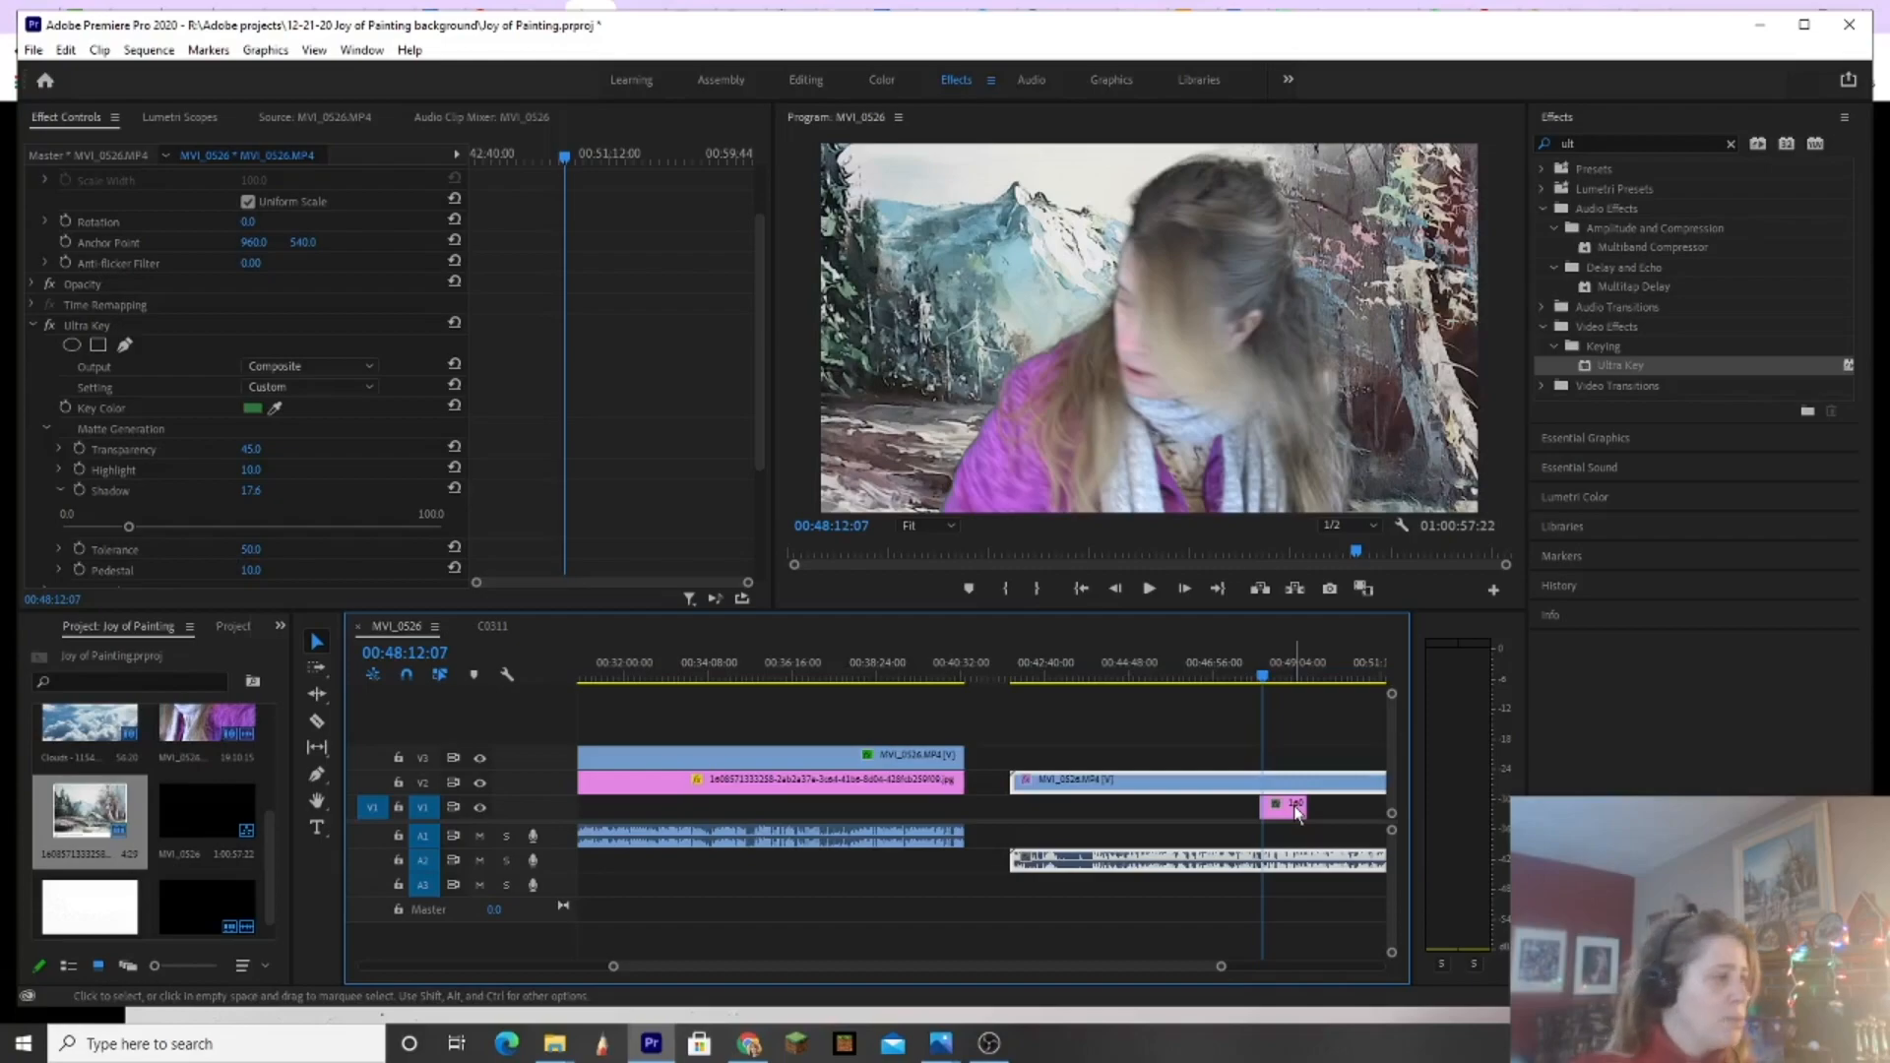
Step: Remove the added MVI_0526.MP4 clip and the painting image beneath it from the end of the timeline
{"action": "left_click_drag", "start_coordinate": [1191, 723], "coordinate": [1235, 776]}
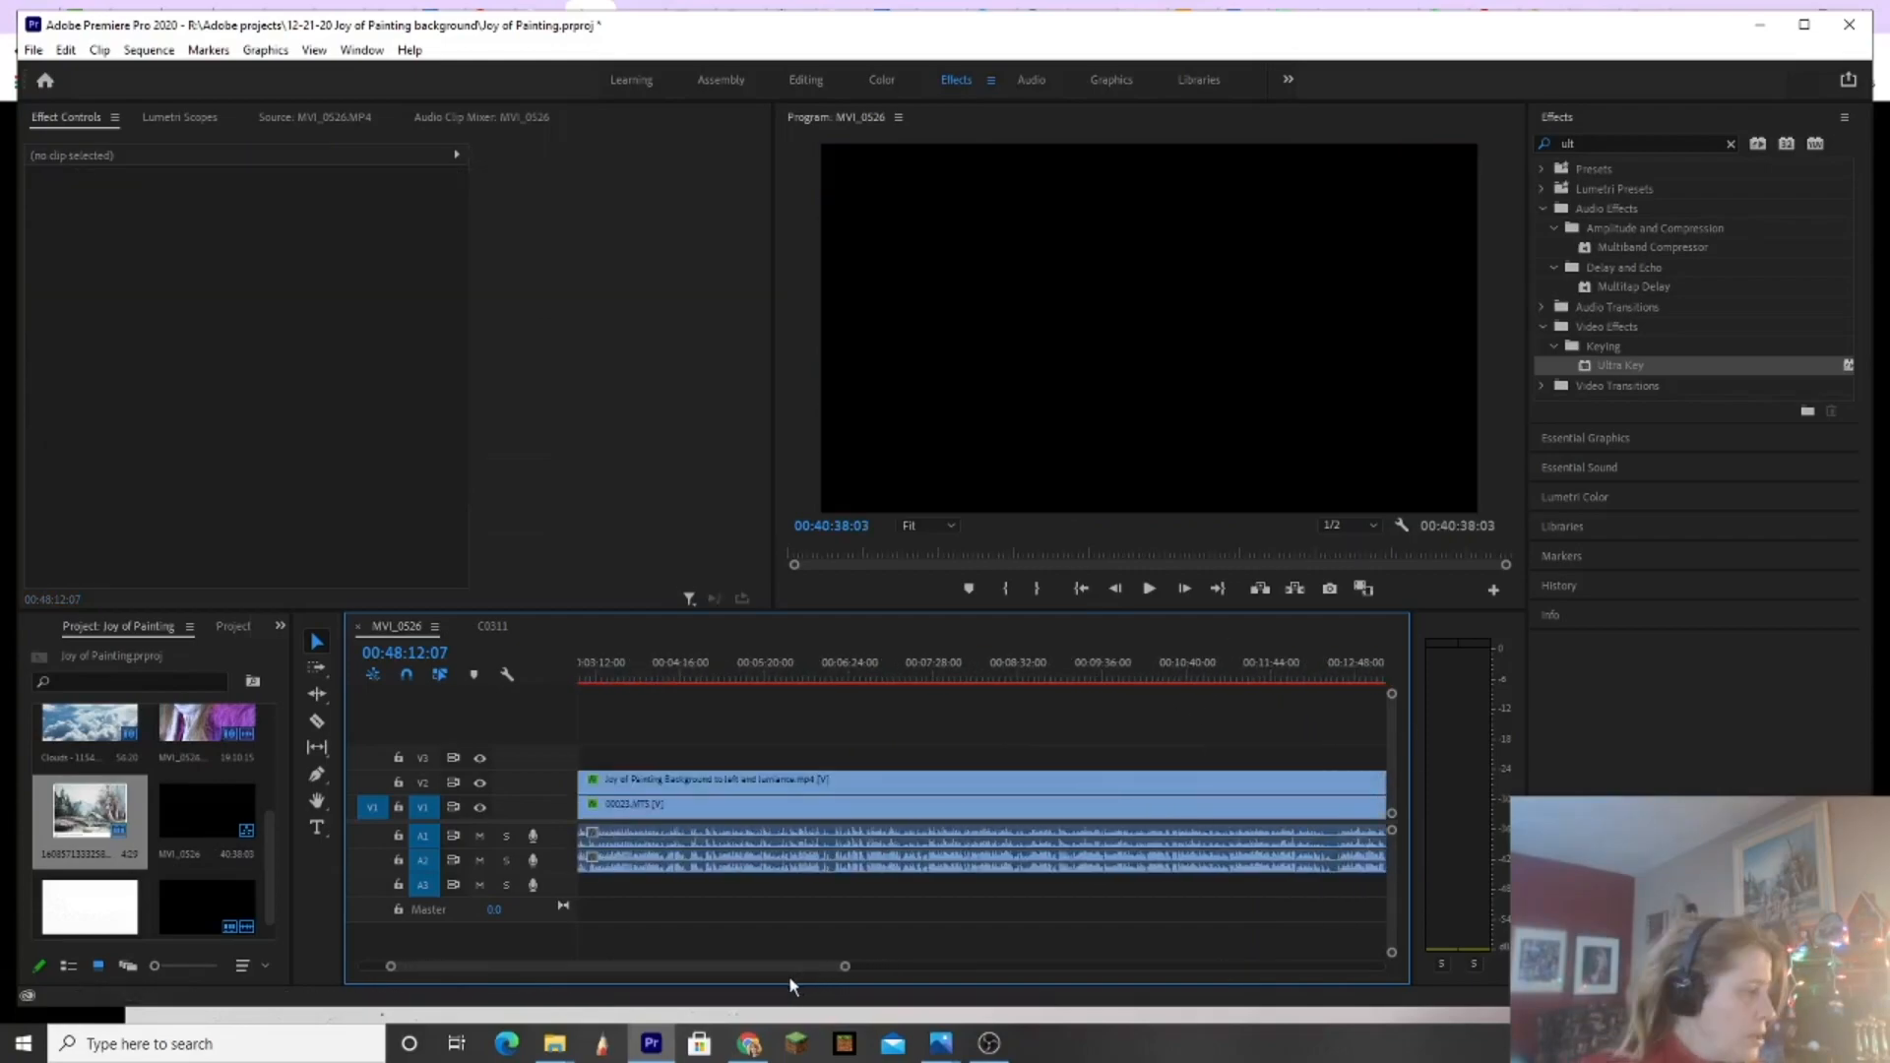
Step: Split the drawing clip on V1 and the presenter clip on V2 at 00:01:11:21 and again about 22 seconds further on
{"action": "left_click_drag", "start_coordinate": [789, 976], "coordinate": [754, 984]}
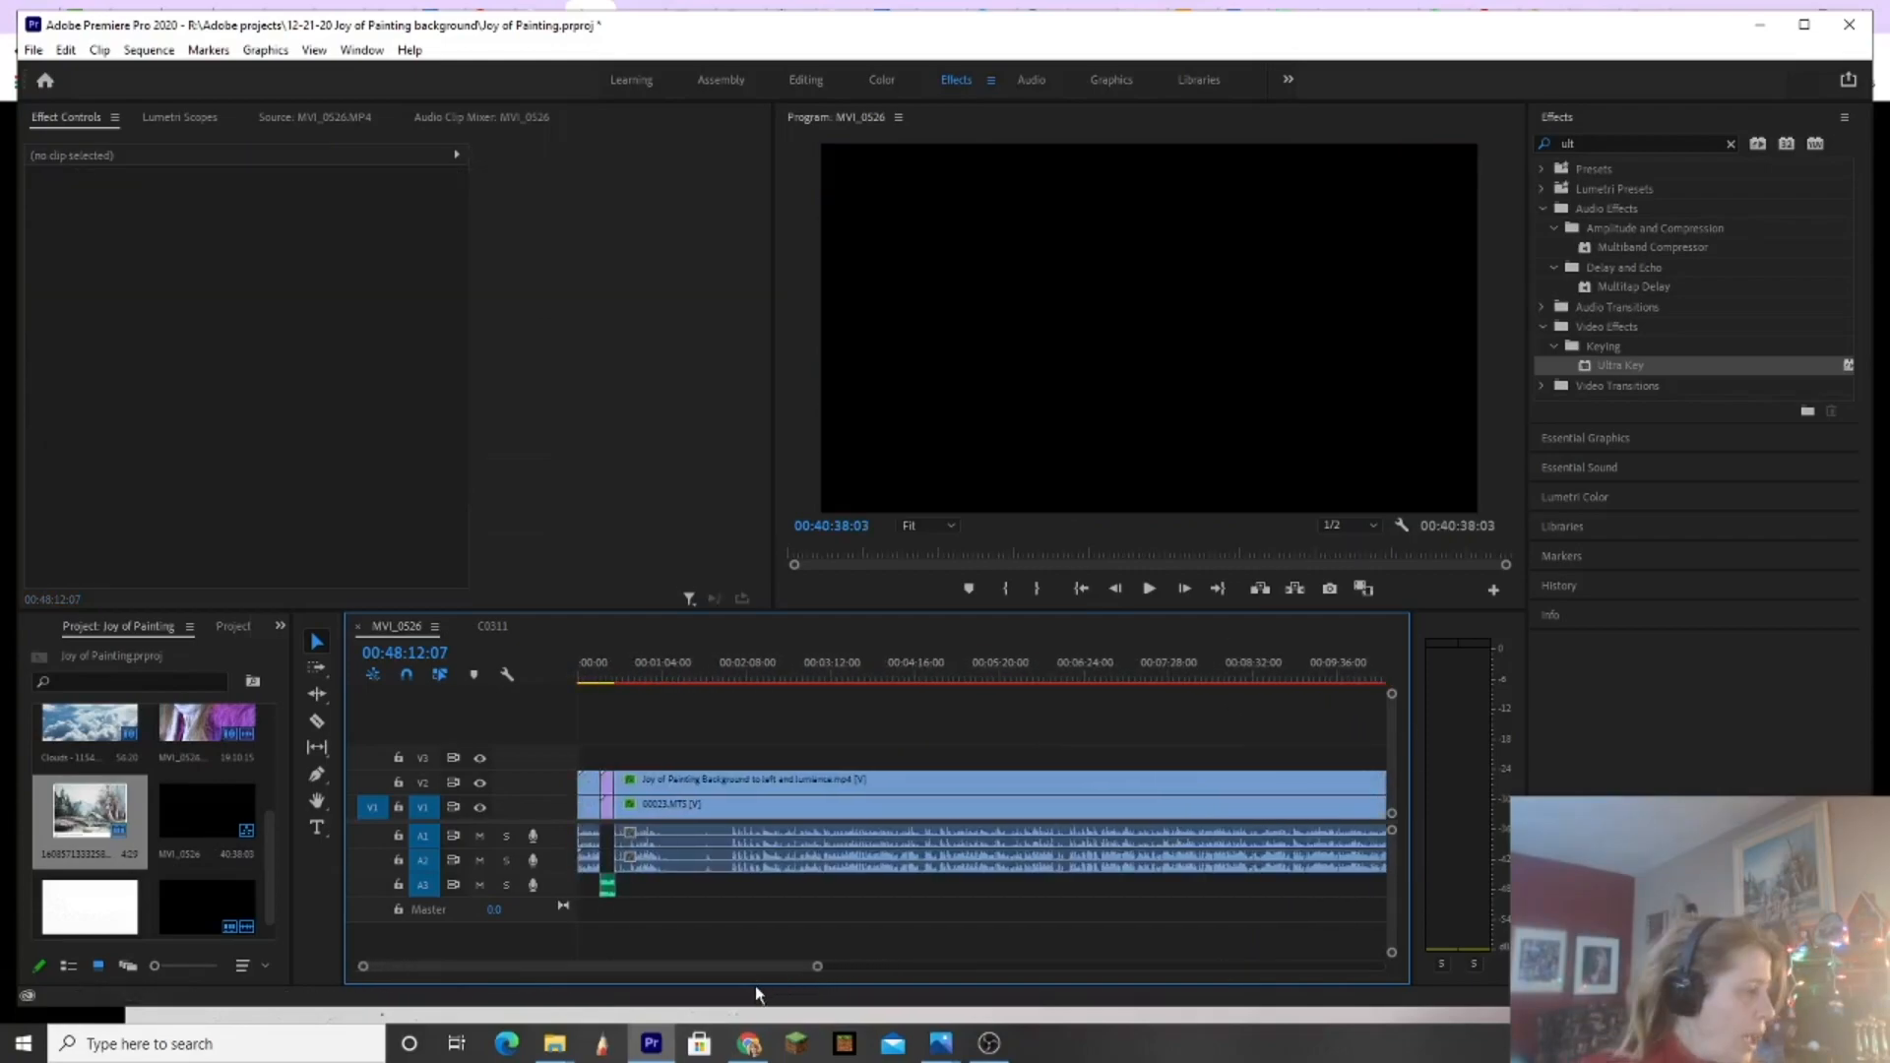
{"action": "left_click", "coordinate": [673, 675]}
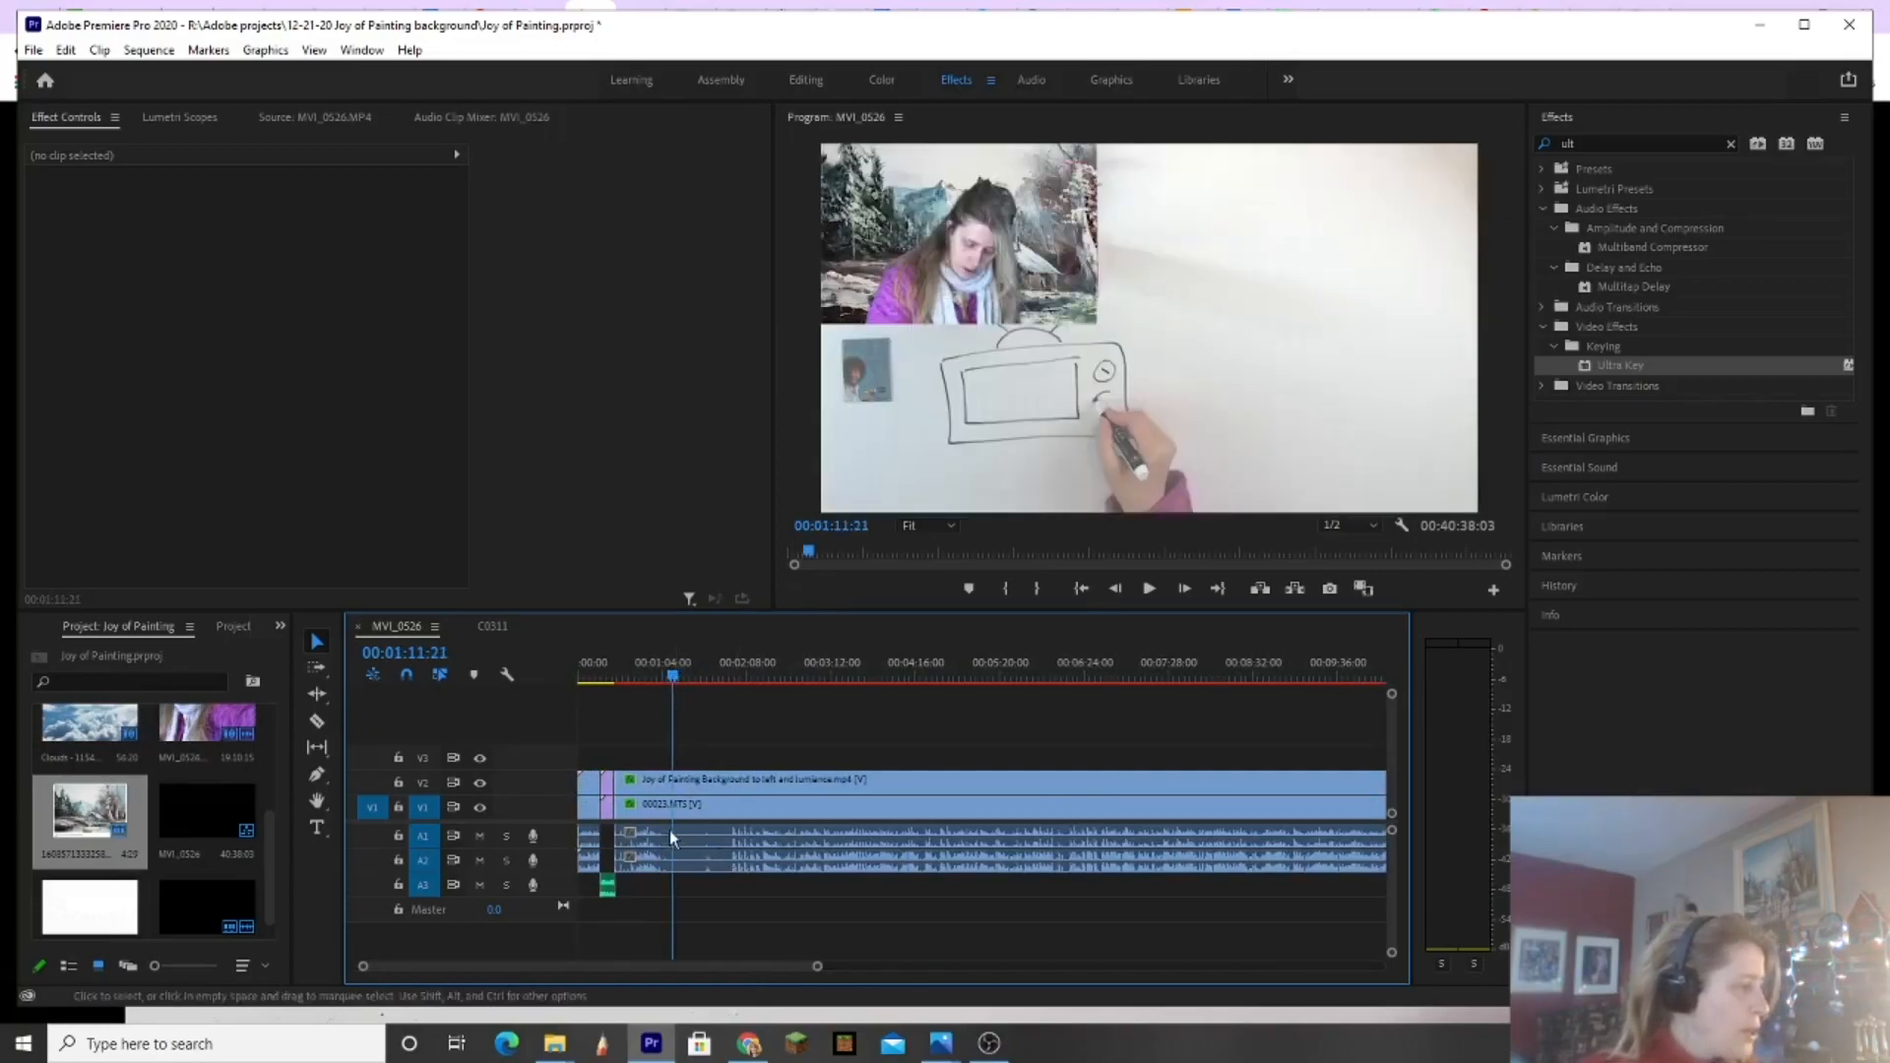
{"action": "left_click", "coordinate": [317, 722]}
{"action": "left_click", "coordinate": [681, 805]}
{"action": "left_click", "coordinate": [702, 809]}
{"action": "left_click", "coordinate": [674, 779]}
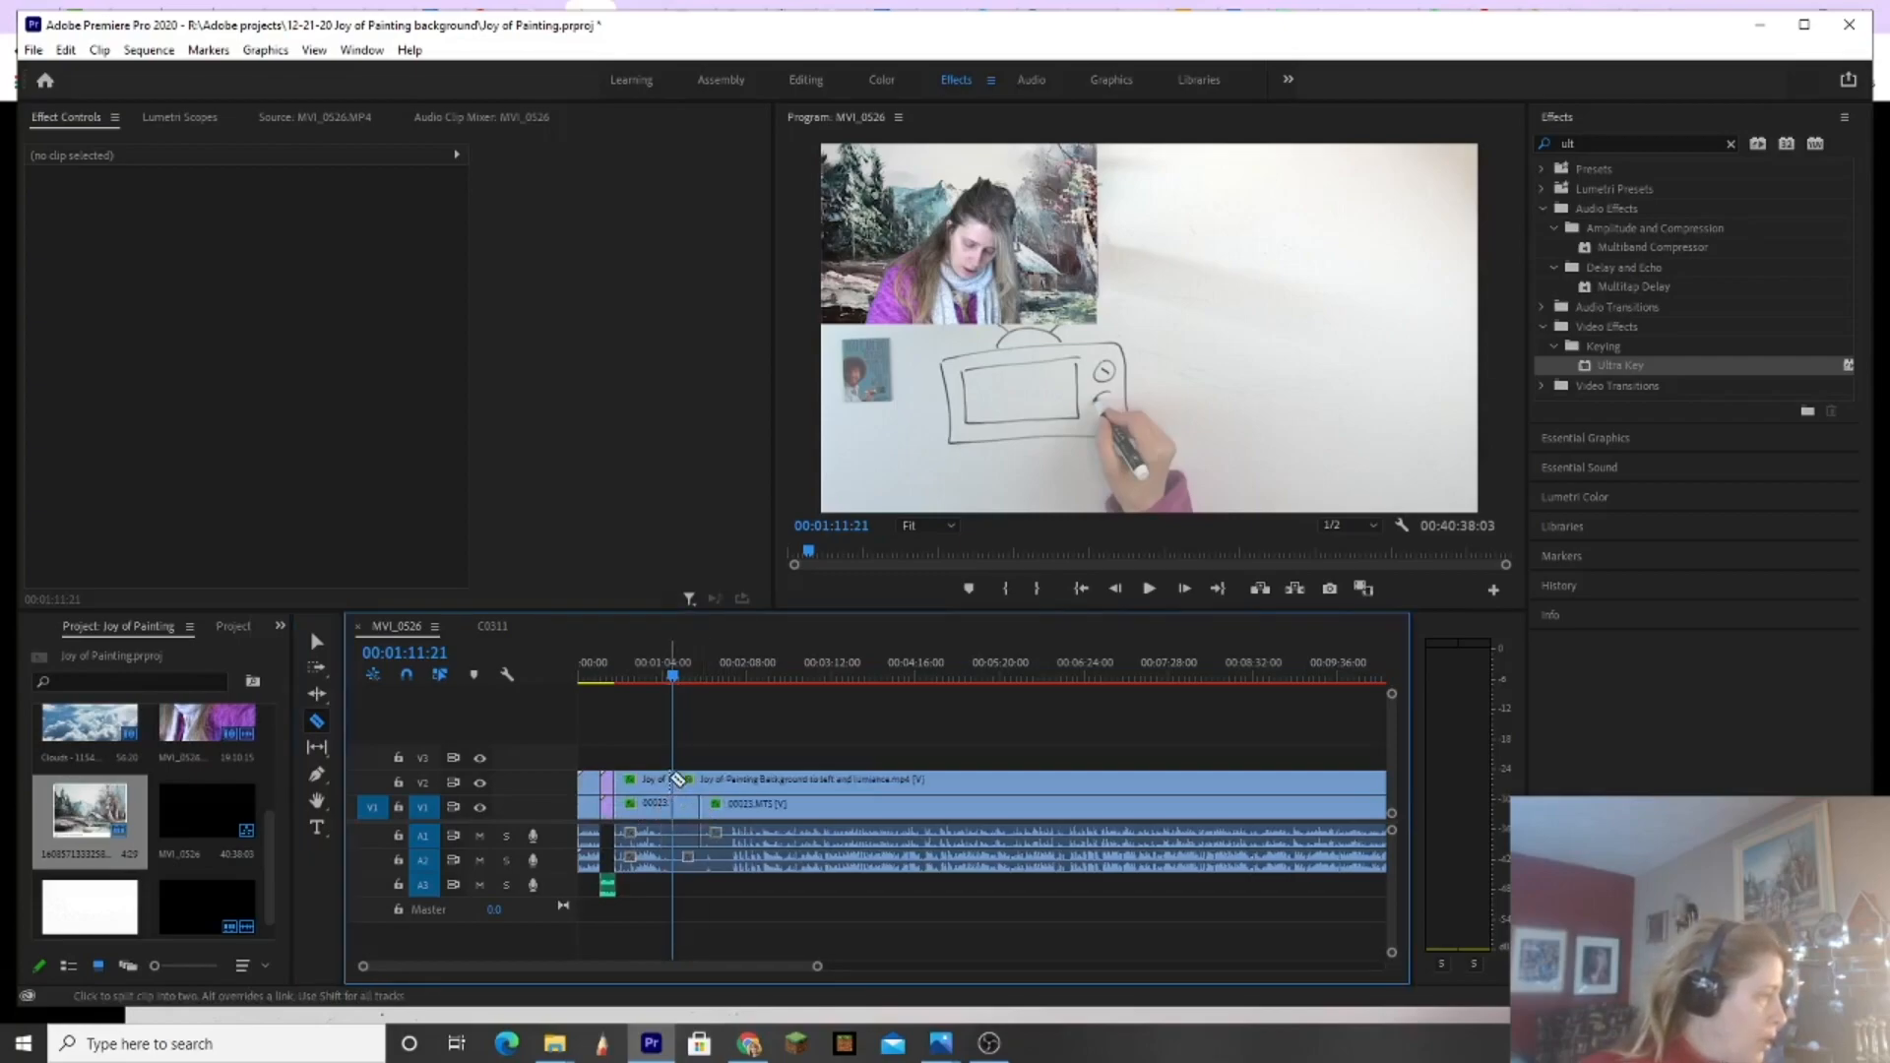
{"action": "left_click", "coordinate": [703, 789]}
Step: Set the speed of the isolated segment starting at 00:01:11:21 to 500% for its video and audio on all tracks
{"action": "left_click_drag", "start_coordinate": [816, 965], "coordinate": [631, 965]}
{"action": "left_click", "coordinate": [317, 642]}
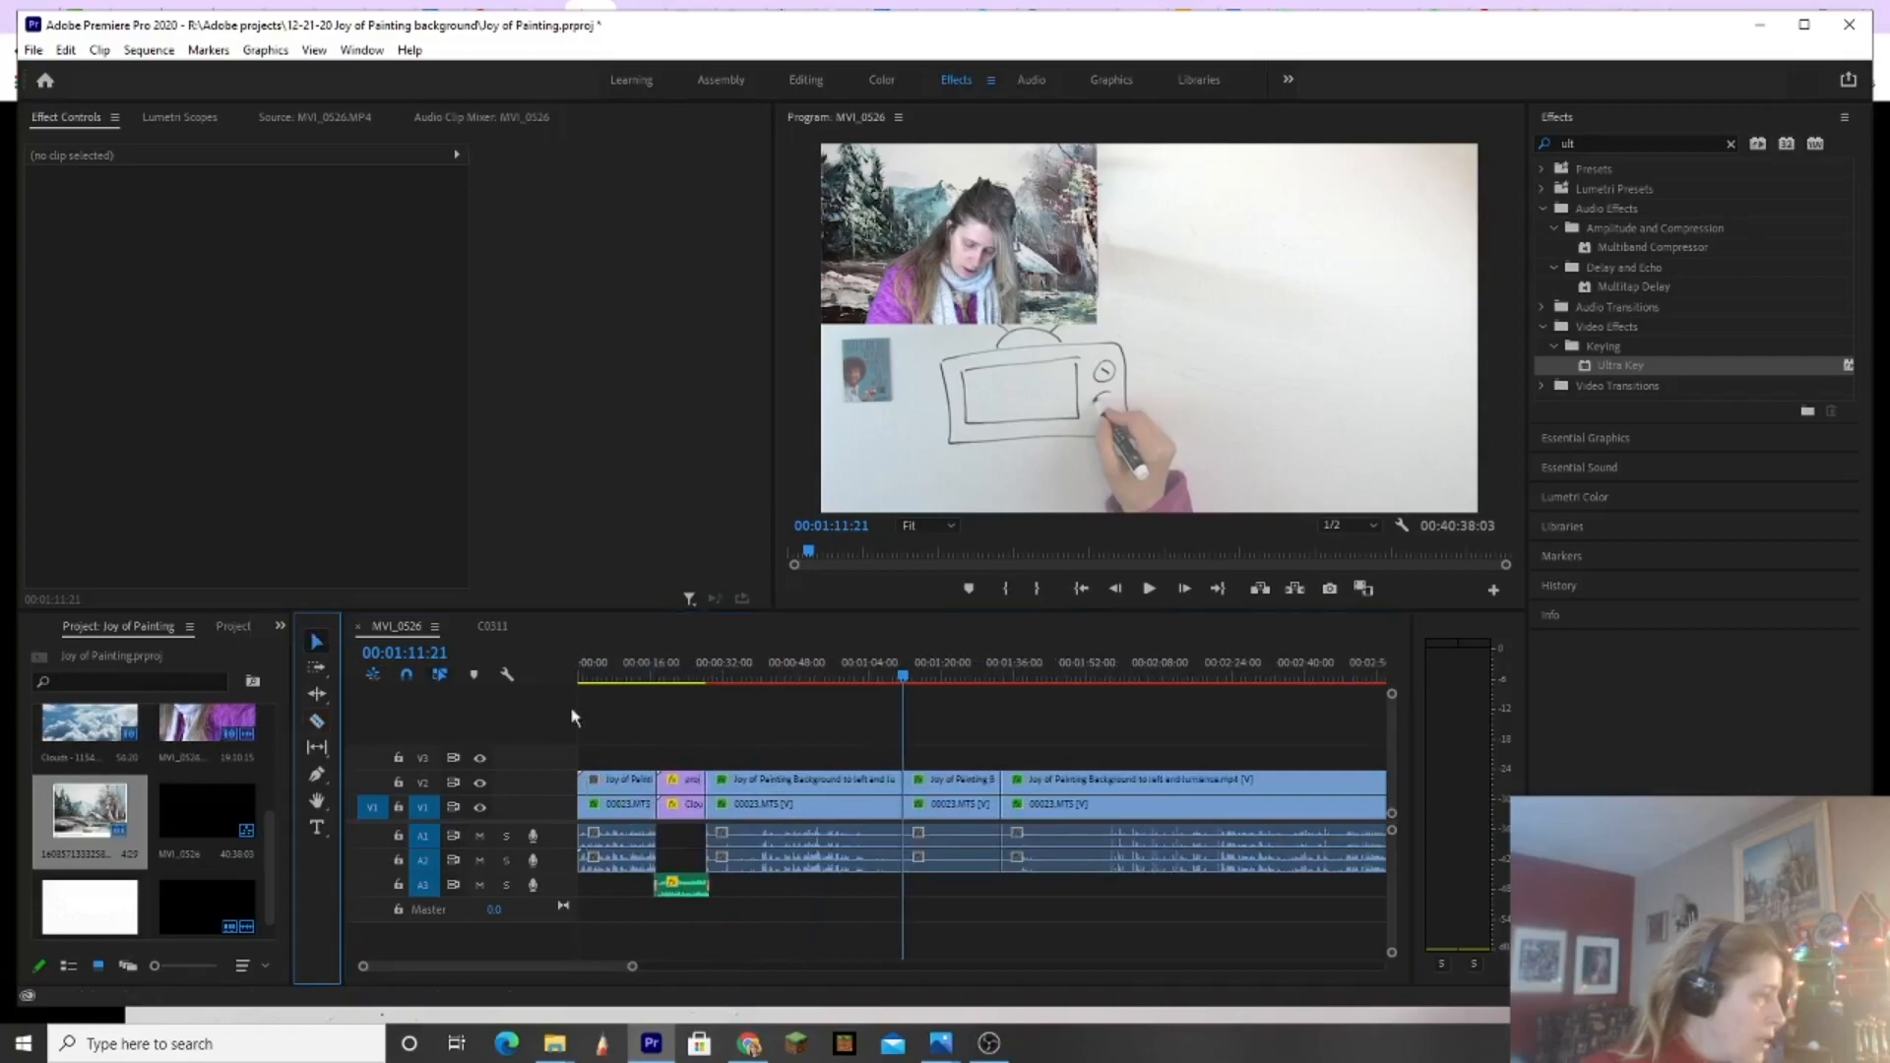
{"action": "left_click", "coordinate": [955, 855]}
{"action": "right_click", "coordinate": [952, 810]}
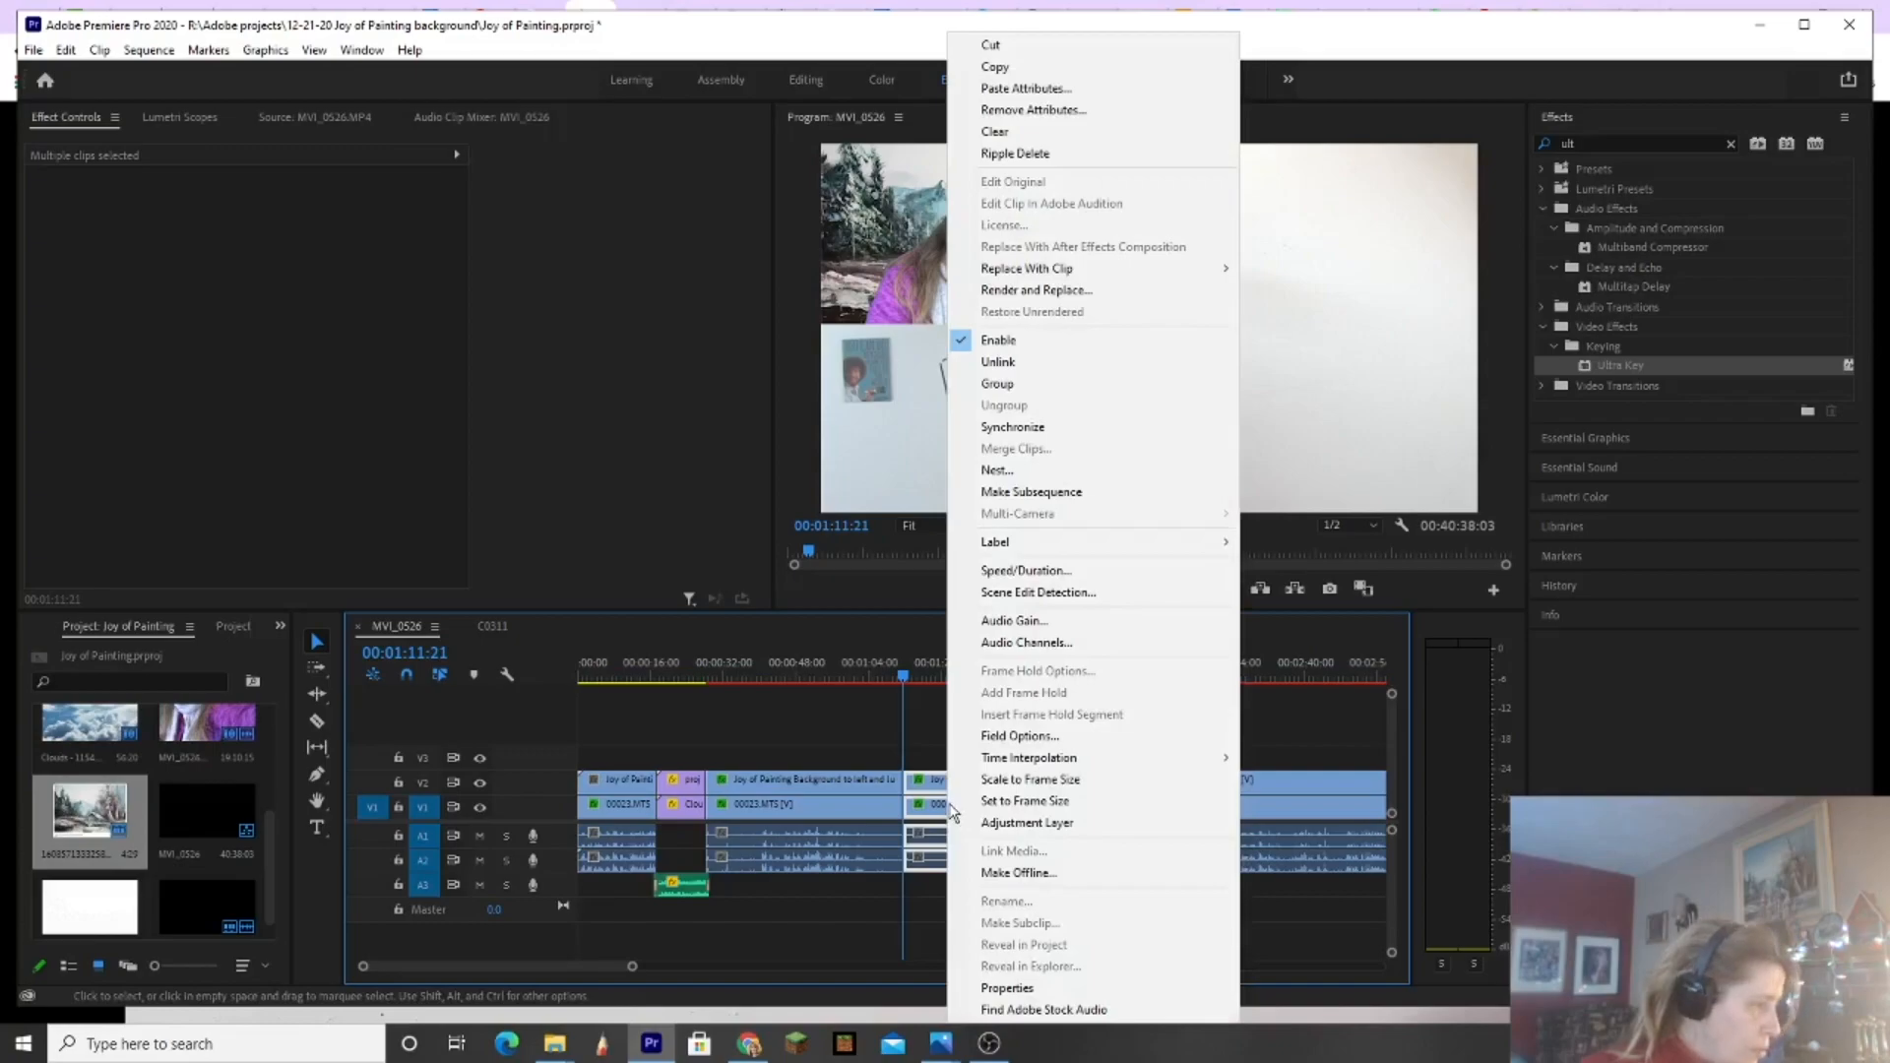
{"action": "left_click", "coordinate": [1026, 571]}
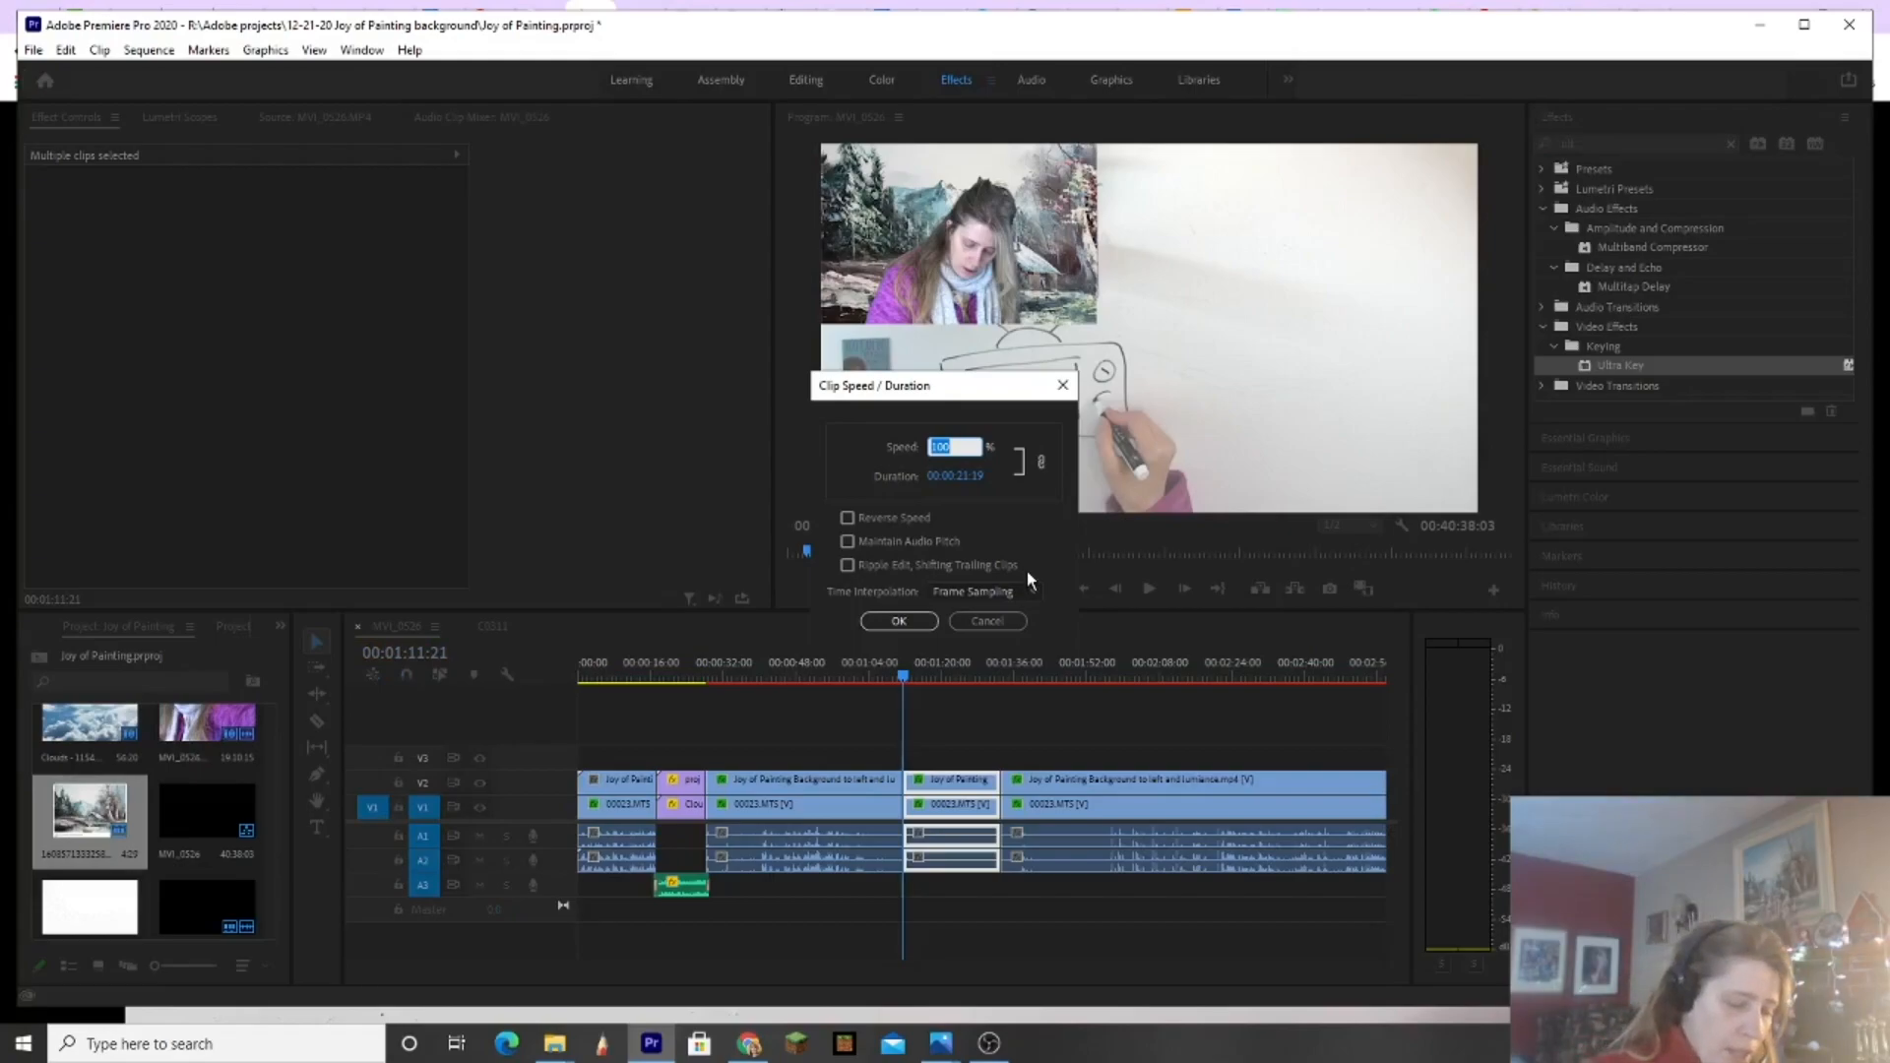
{"action": "type", "text": "500"}
{"action": "key", "text": "Return"}
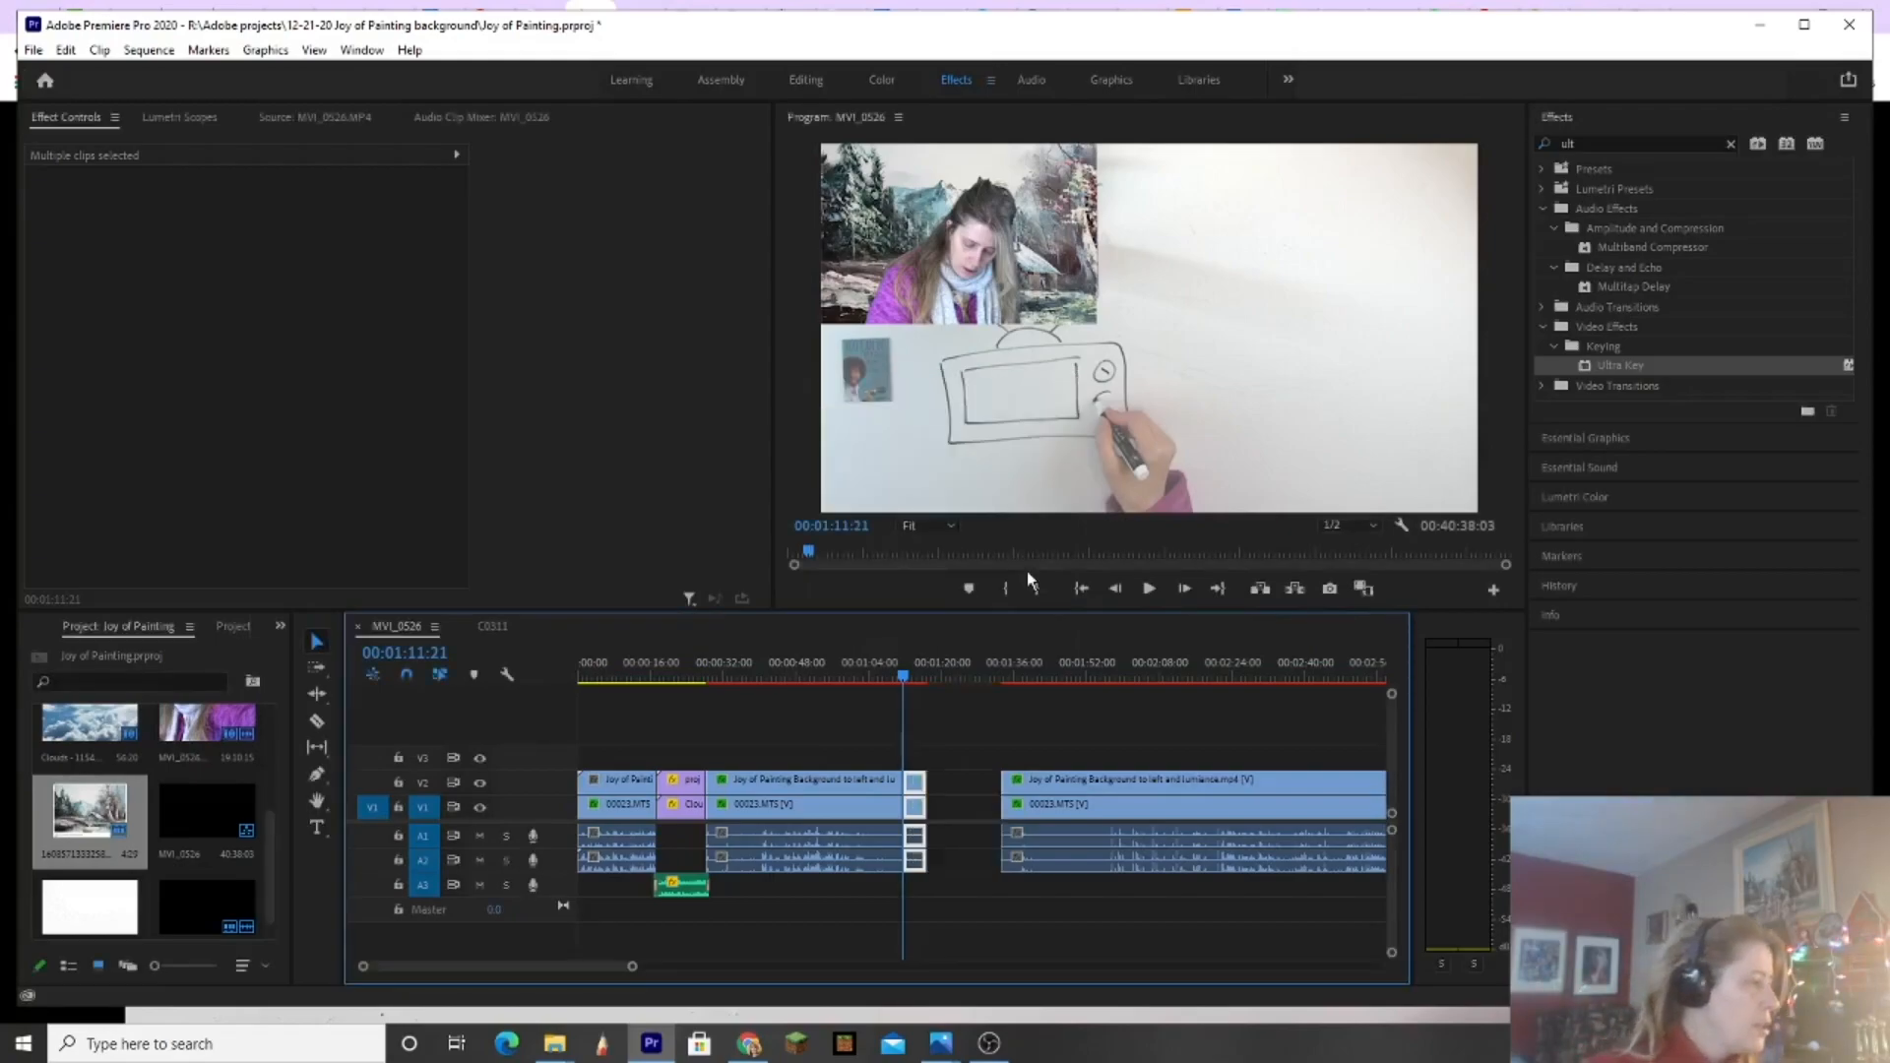
Step: Close the gap after the sped-up segment by moving all following clips against it, and play the section back
{"action": "left_click", "coordinate": [316, 668]}
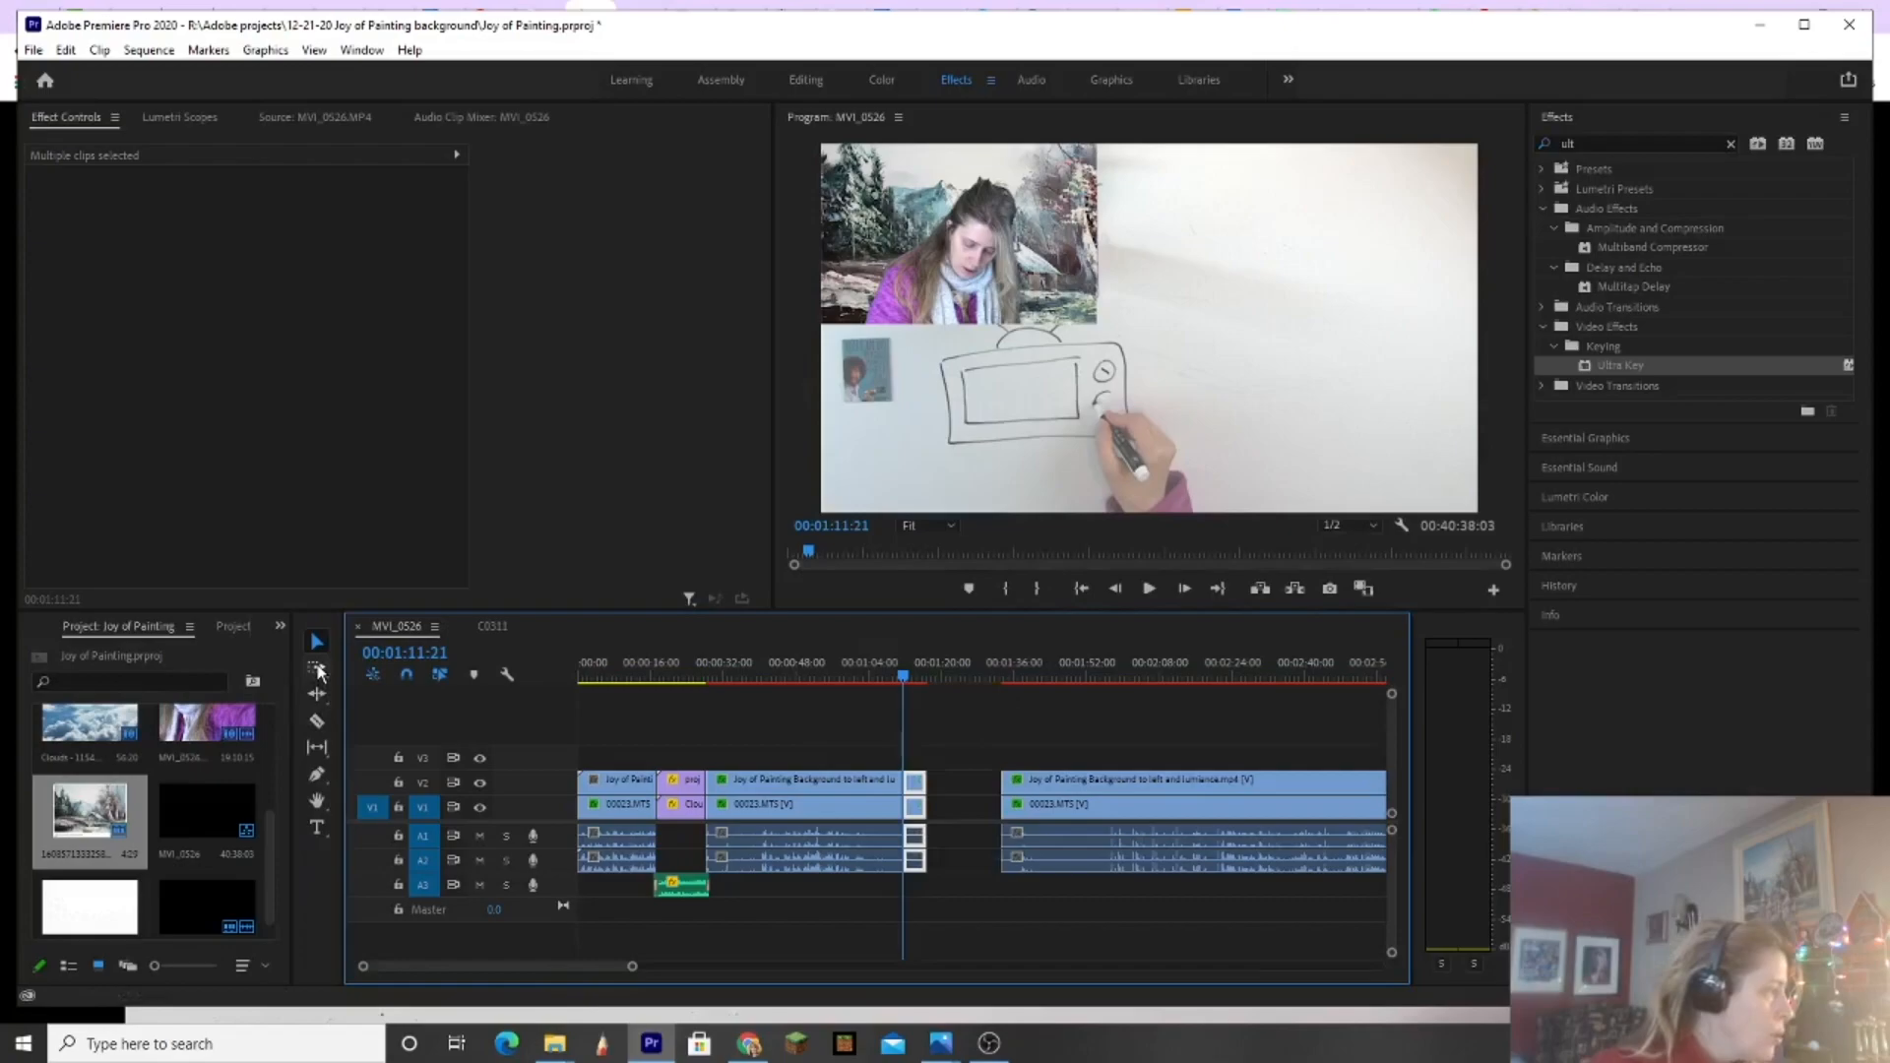
{"action": "left_click_drag", "start_coordinate": [1012, 790], "coordinate": [938, 790]}
{"action": "left_click", "coordinate": [1150, 588]}
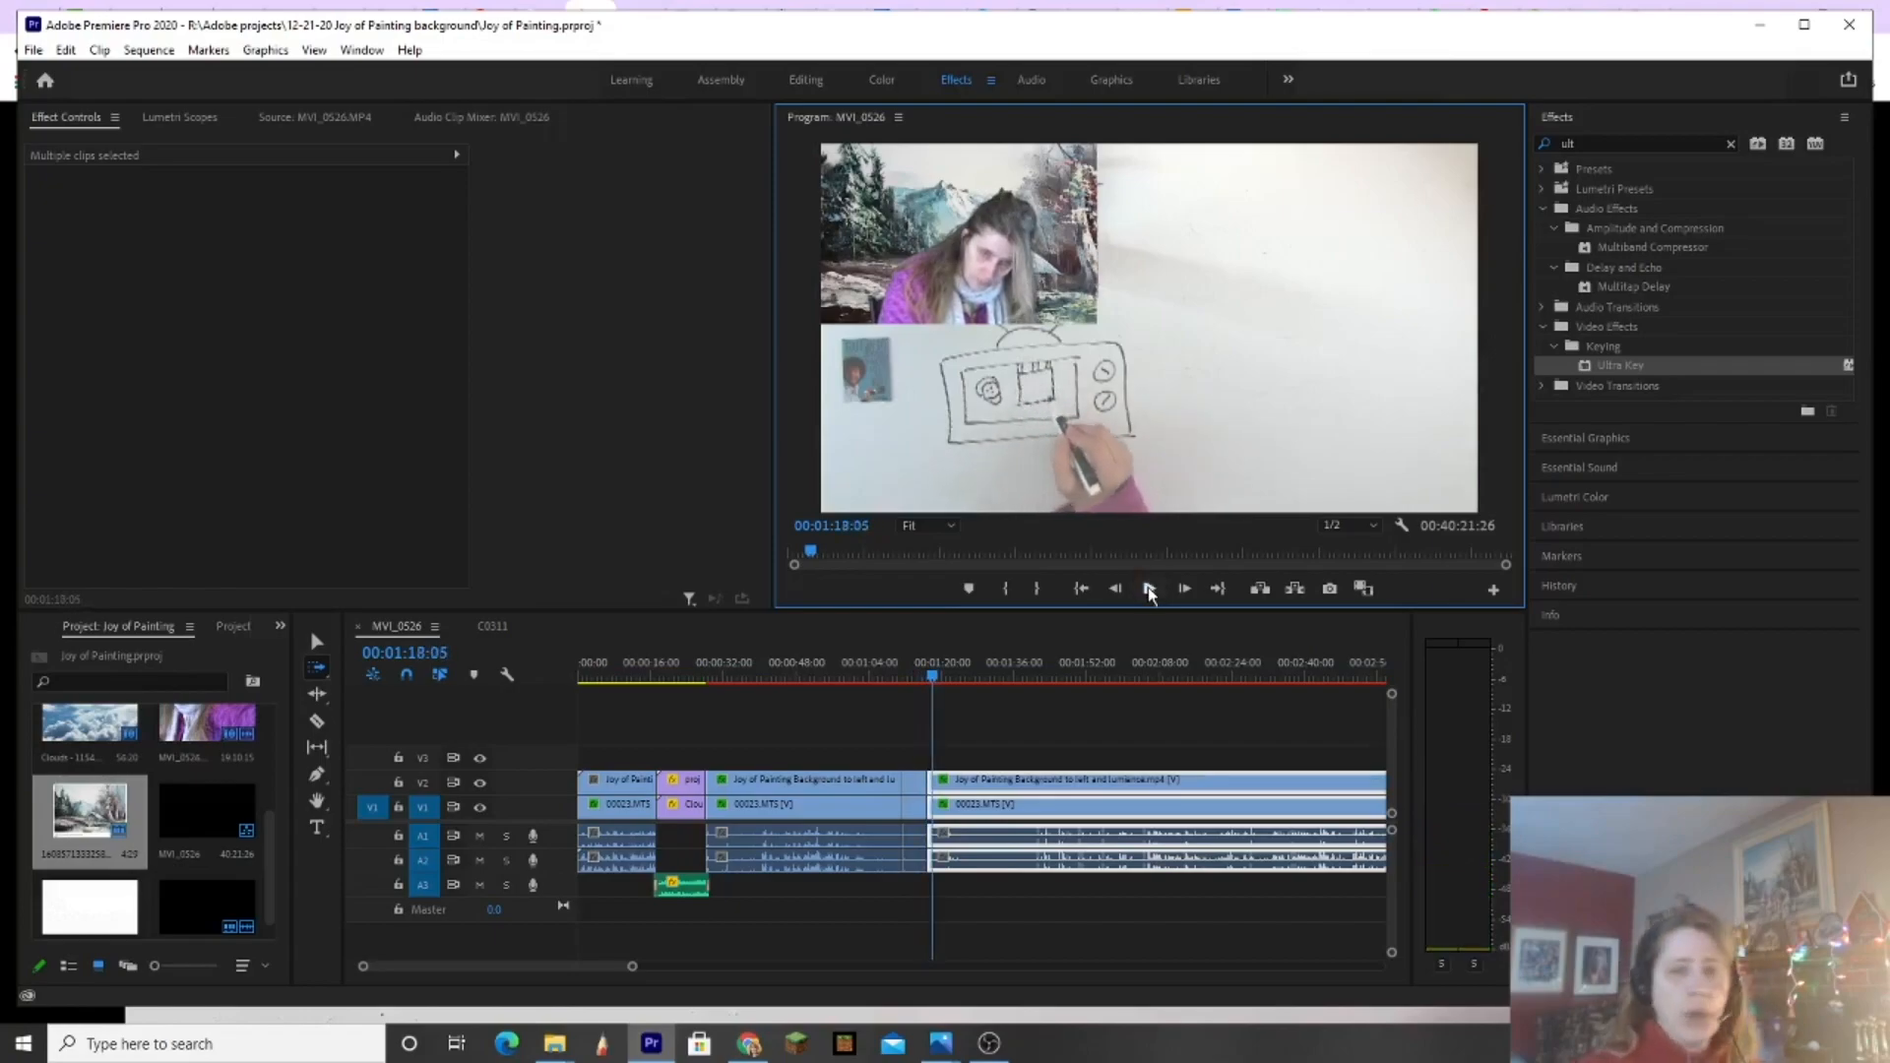
Step: Place the Joy of Painting Background video on V2 and A2 after the existing footage, with 00023.MTS beneath it on V1 and A1
{"action": "left_click_drag", "start_coordinate": [608, 966], "coordinate": [1029, 1013]}
{"action": "mouse_move", "coordinate": [275, 852]}
{"action": "left_mouse_down"}
{"action": "mouse_move", "coordinate": [276, 791]}
{"action": "mouse_move", "coordinate": [257, 914]}
{"action": "mouse_move", "coordinate": [260, 817]}
{"action": "mouse_move", "coordinate": [278, 923]}
{"action": "left_mouse_up"}
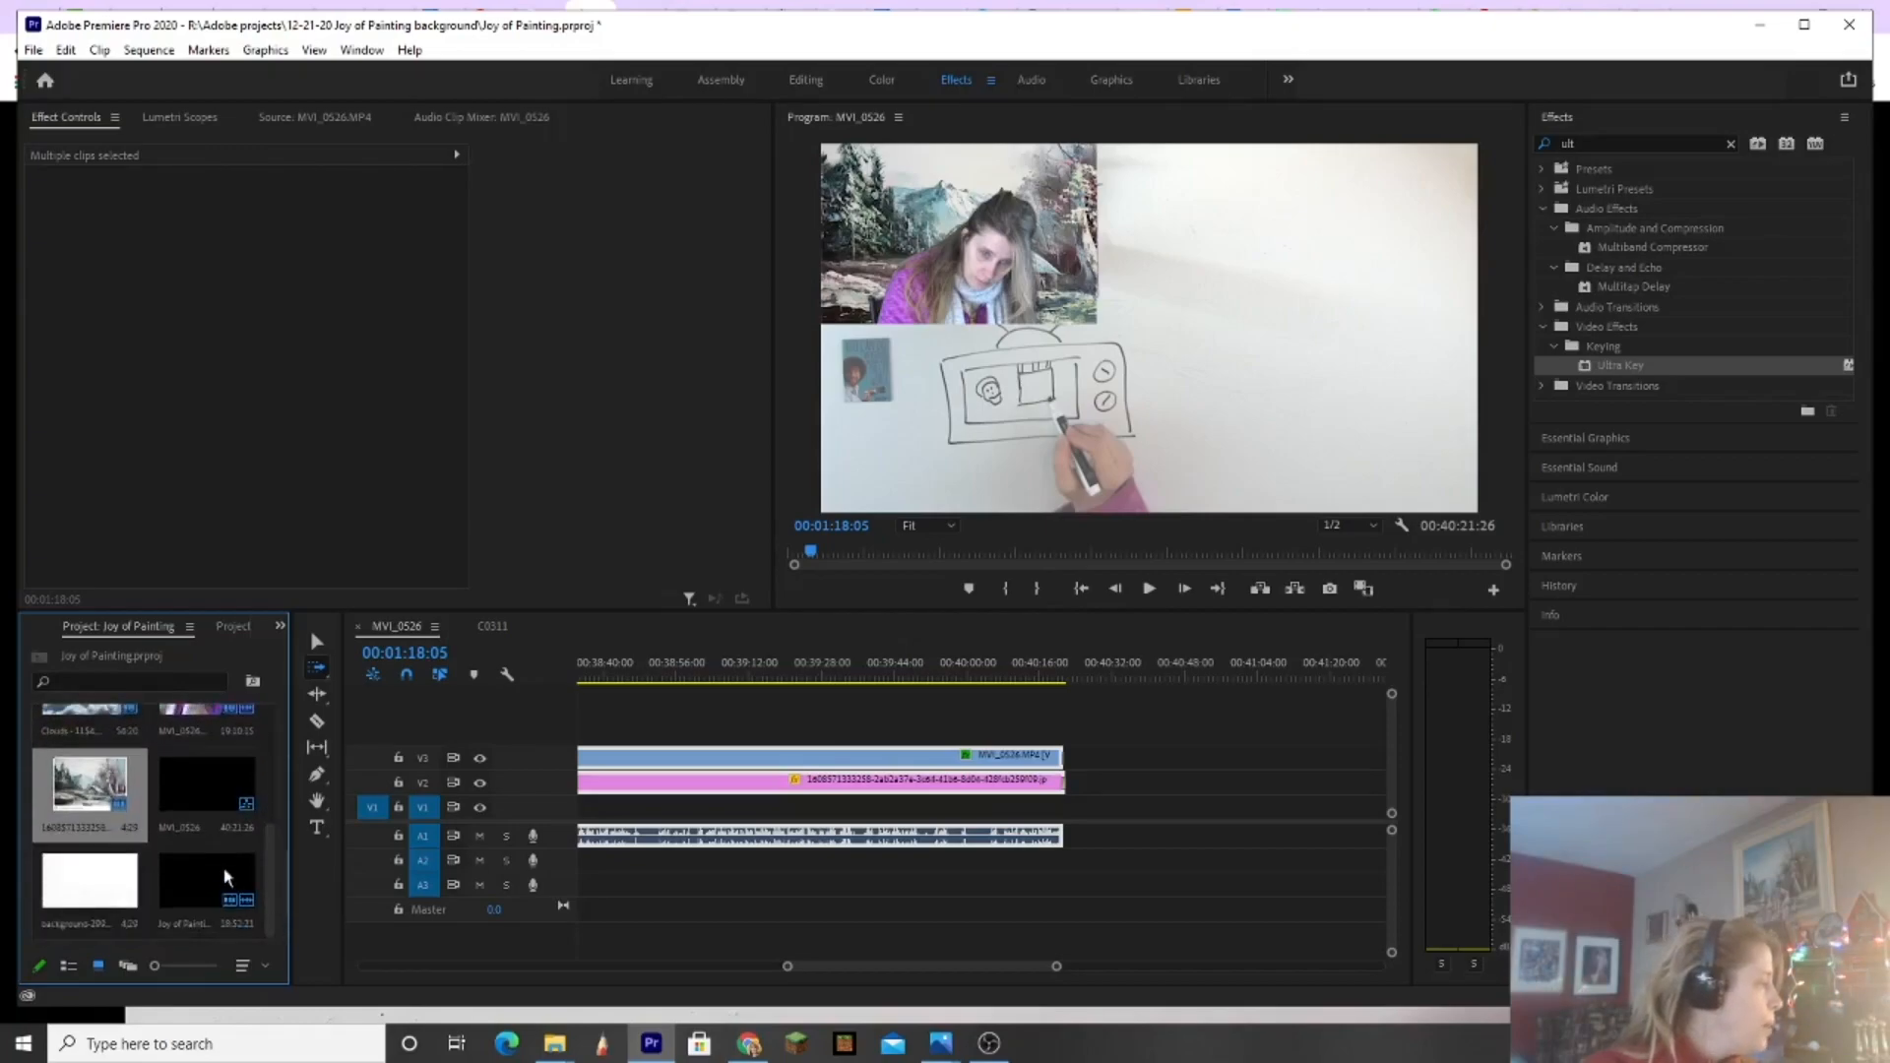
{"action": "mouse_move", "coordinate": [194, 878]}
{"action": "left_mouse_down"}
{"action": "mouse_move", "coordinate": [649, 787]}
{"action": "mouse_move", "coordinate": [1122, 796]}
{"action": "left_mouse_up"}
{"action": "left_click", "coordinate": [1186, 665]}
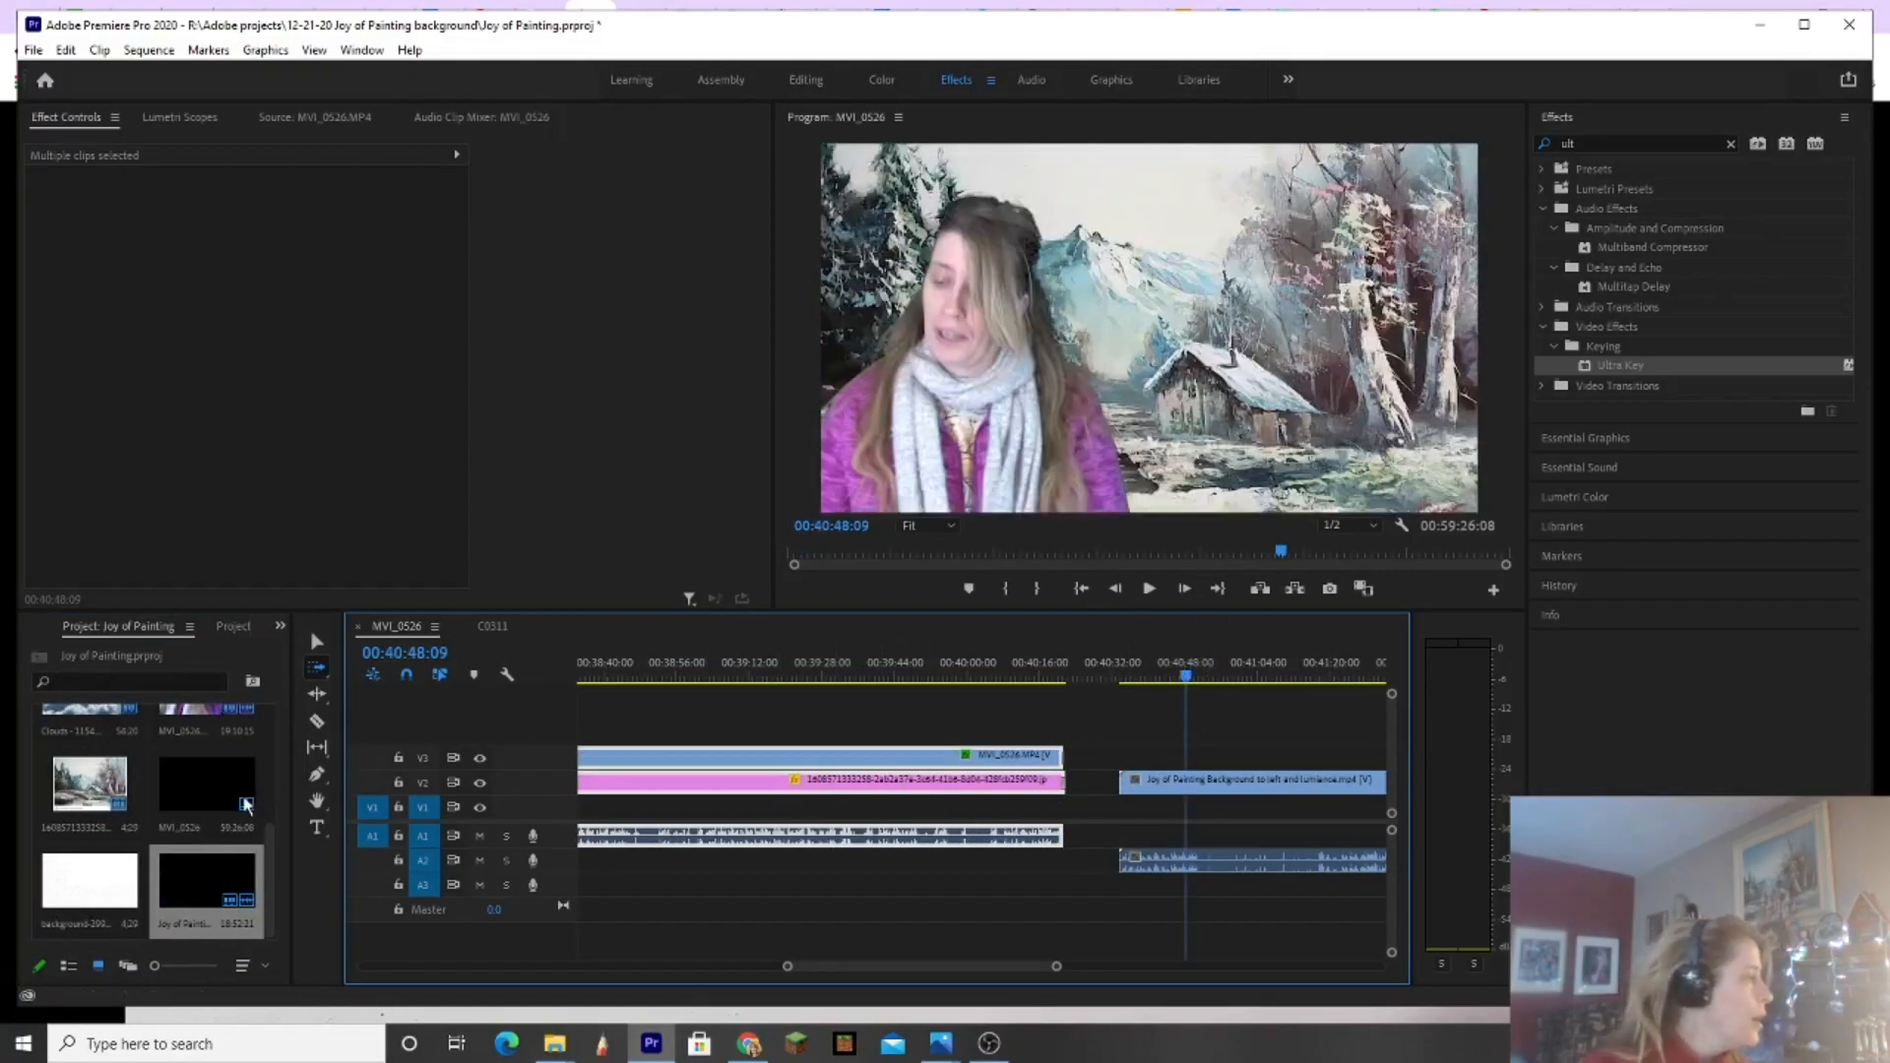
{"action": "scroll", "coordinate": [219, 808], "scroll_direction": "up", "scroll_amount": 2}
{"action": "scroll", "coordinate": [98, 757], "scroll_direction": "up", "scroll_amount": 1}
{"action": "left_click_drag", "start_coordinate": [80, 744], "coordinate": [1117, 810]}
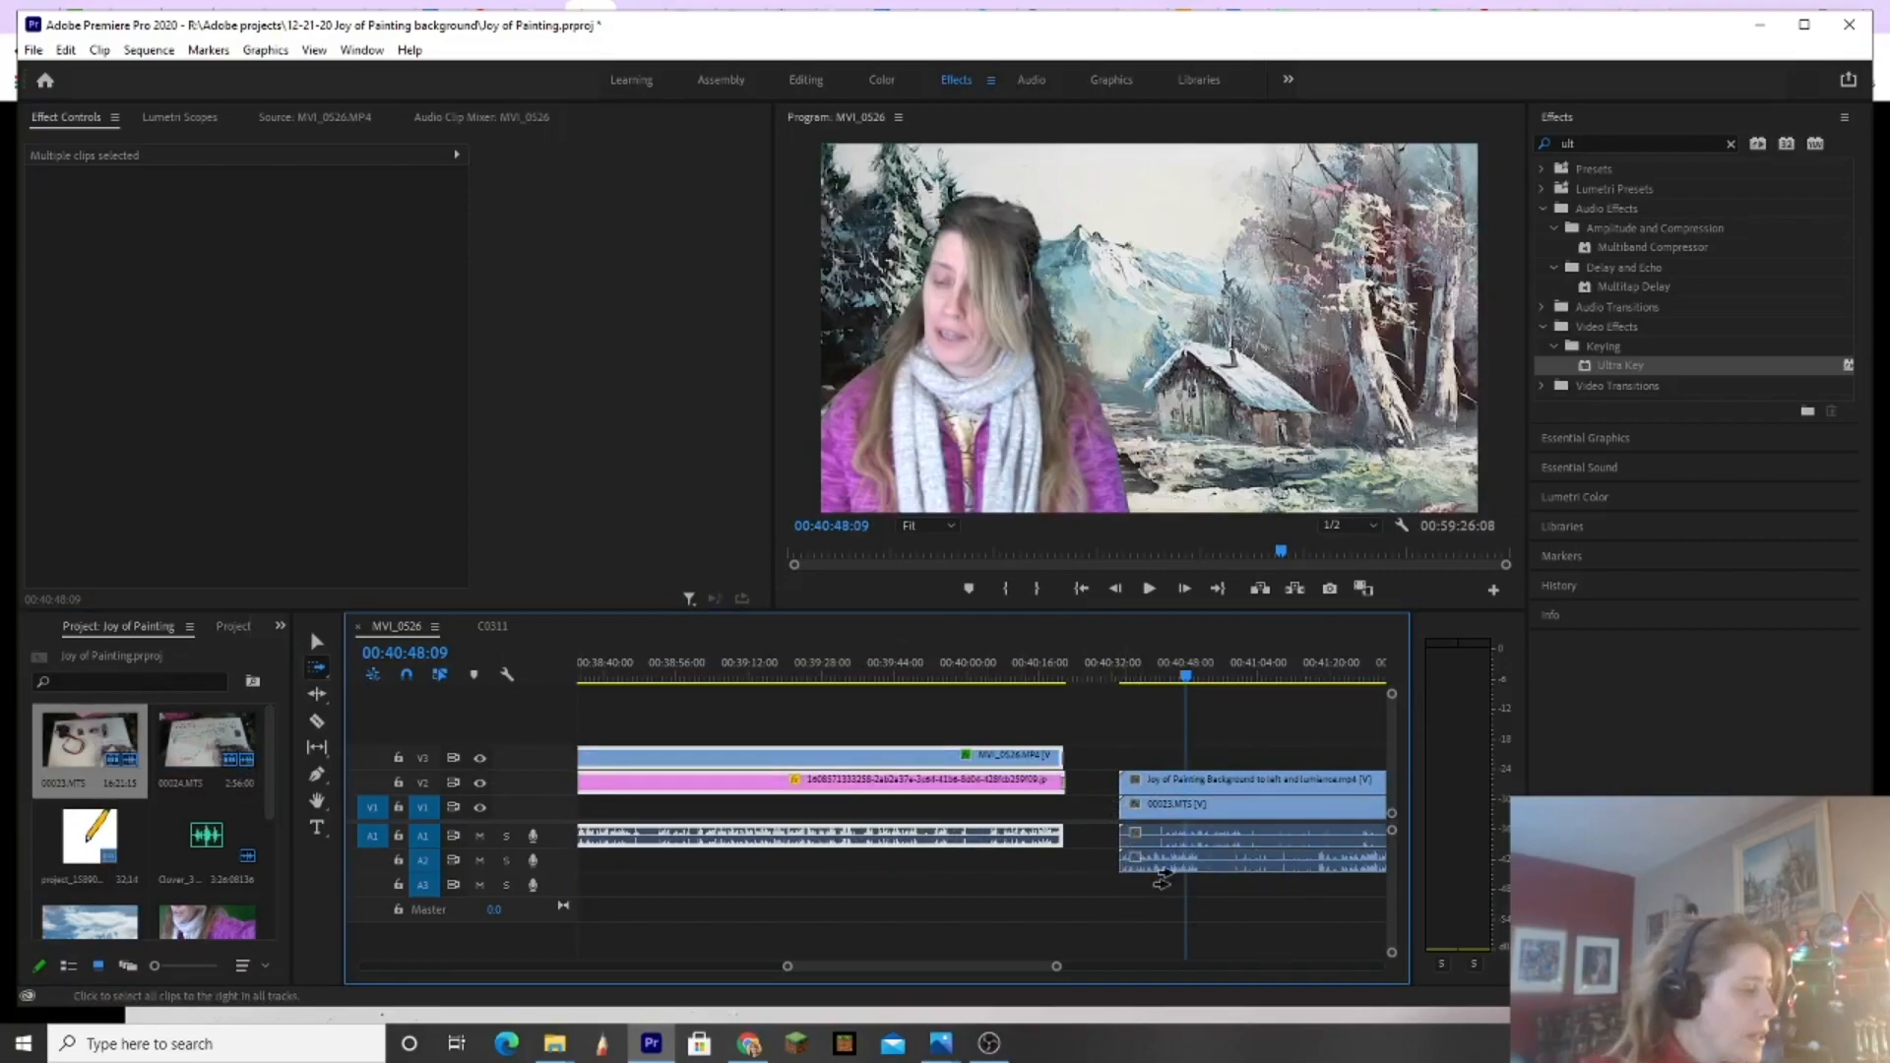
Step: Synchronize the added Joy of Painting Background and 00023.MTS clips by audio, using track channel 1
{"action": "left_click", "coordinate": [316, 642]}
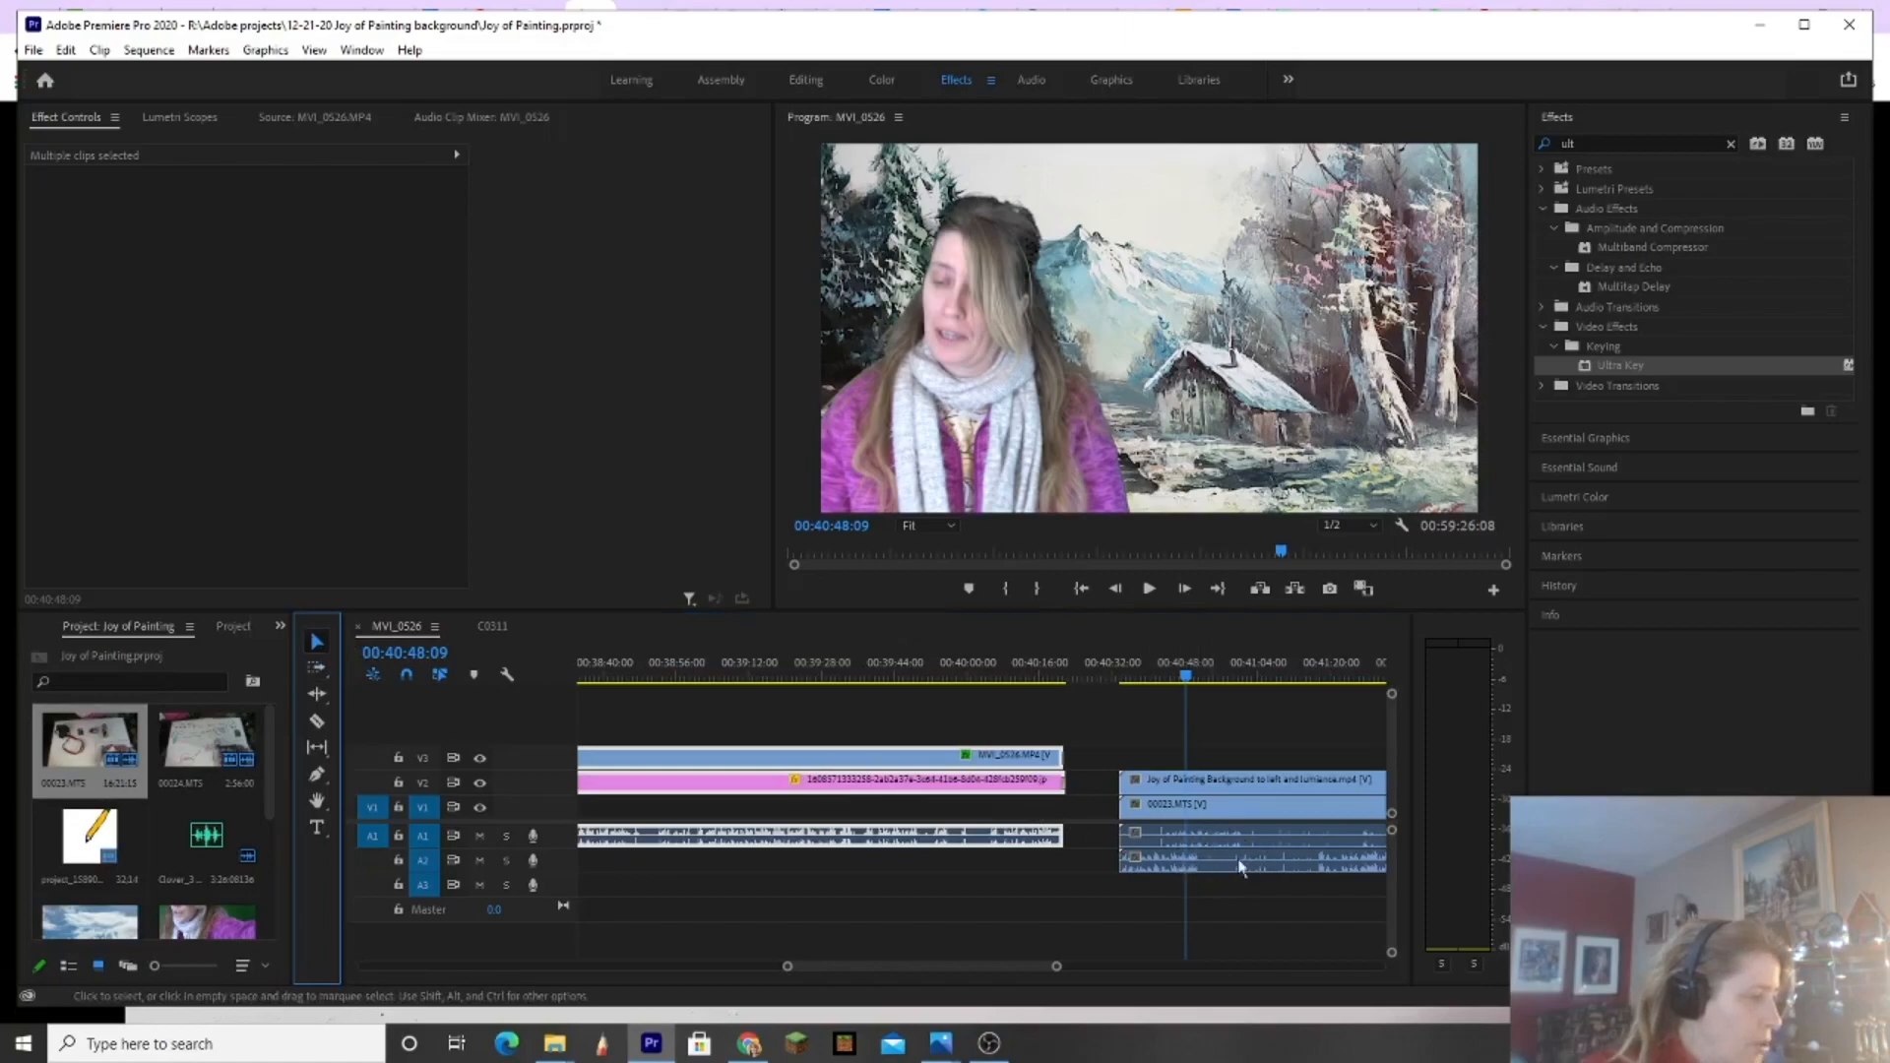
{"action": "key", "text": "ctrl+s"}
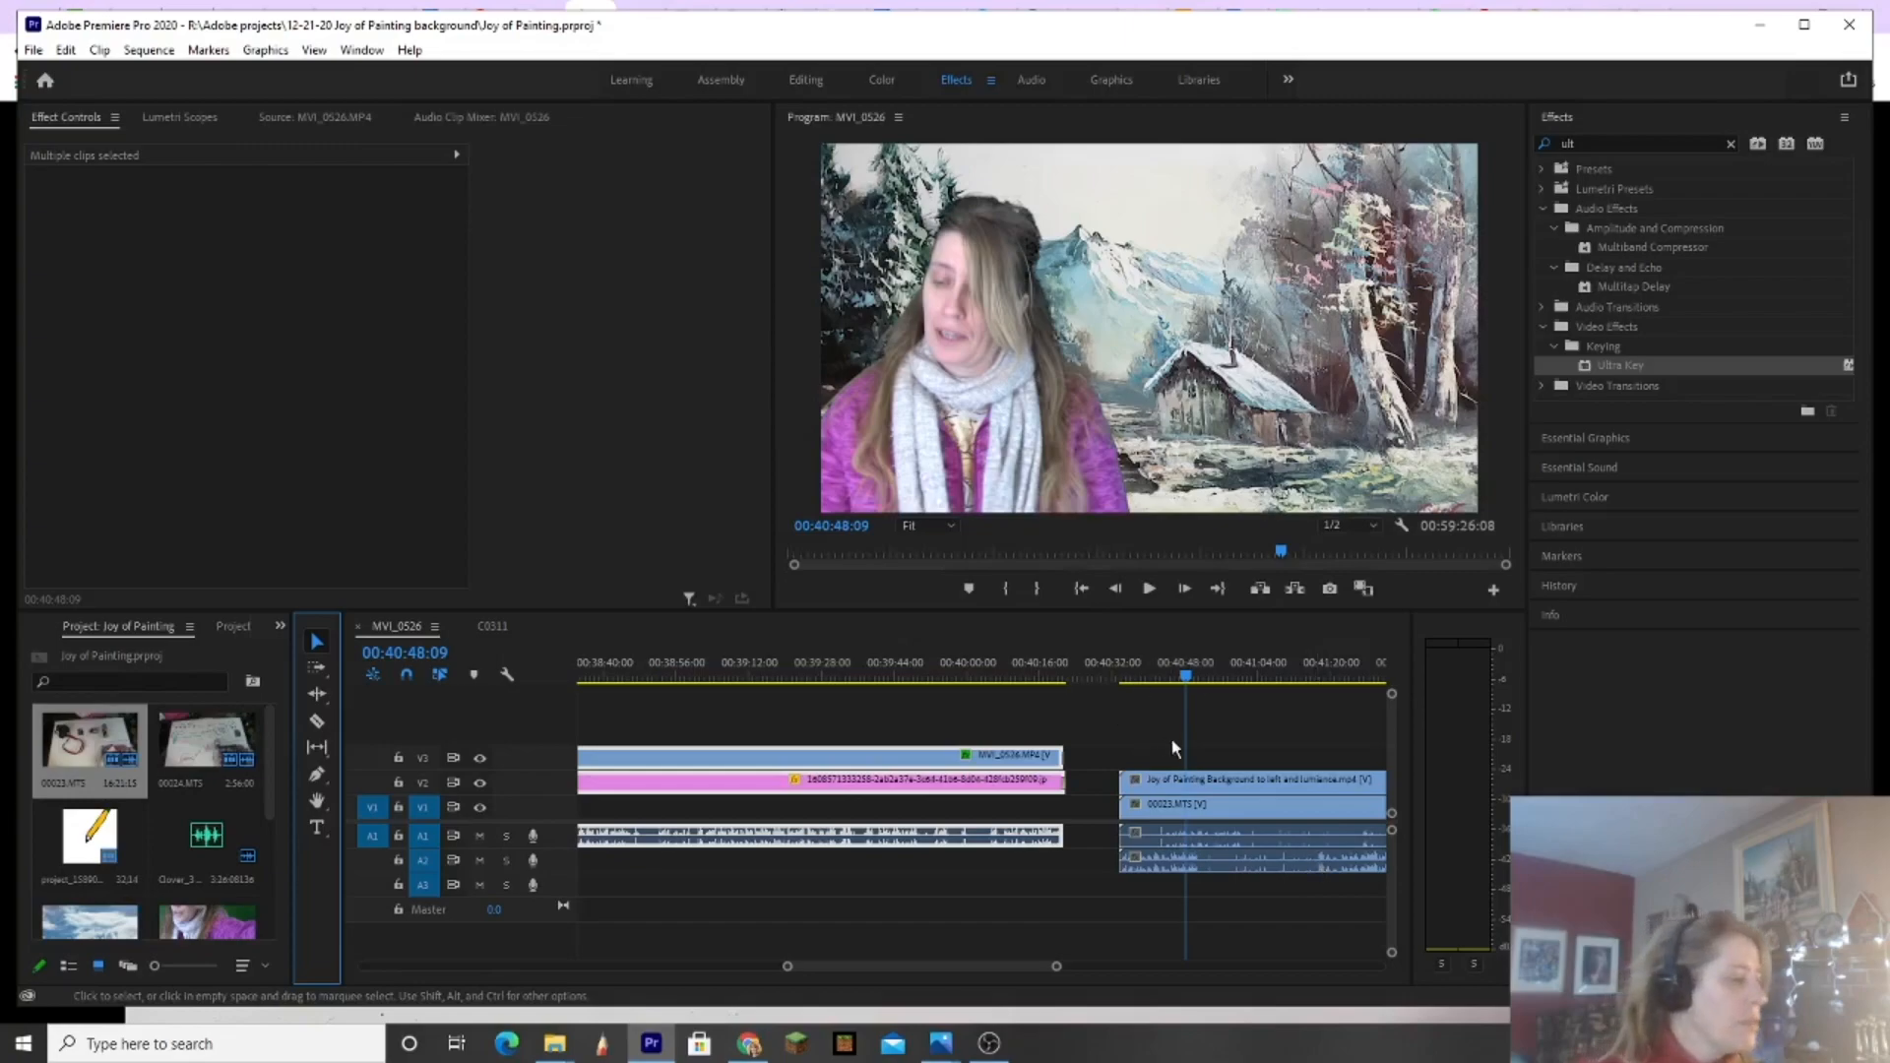
{"action": "left_click_drag", "start_coordinate": [1228, 751], "coordinate": [1251, 833]}
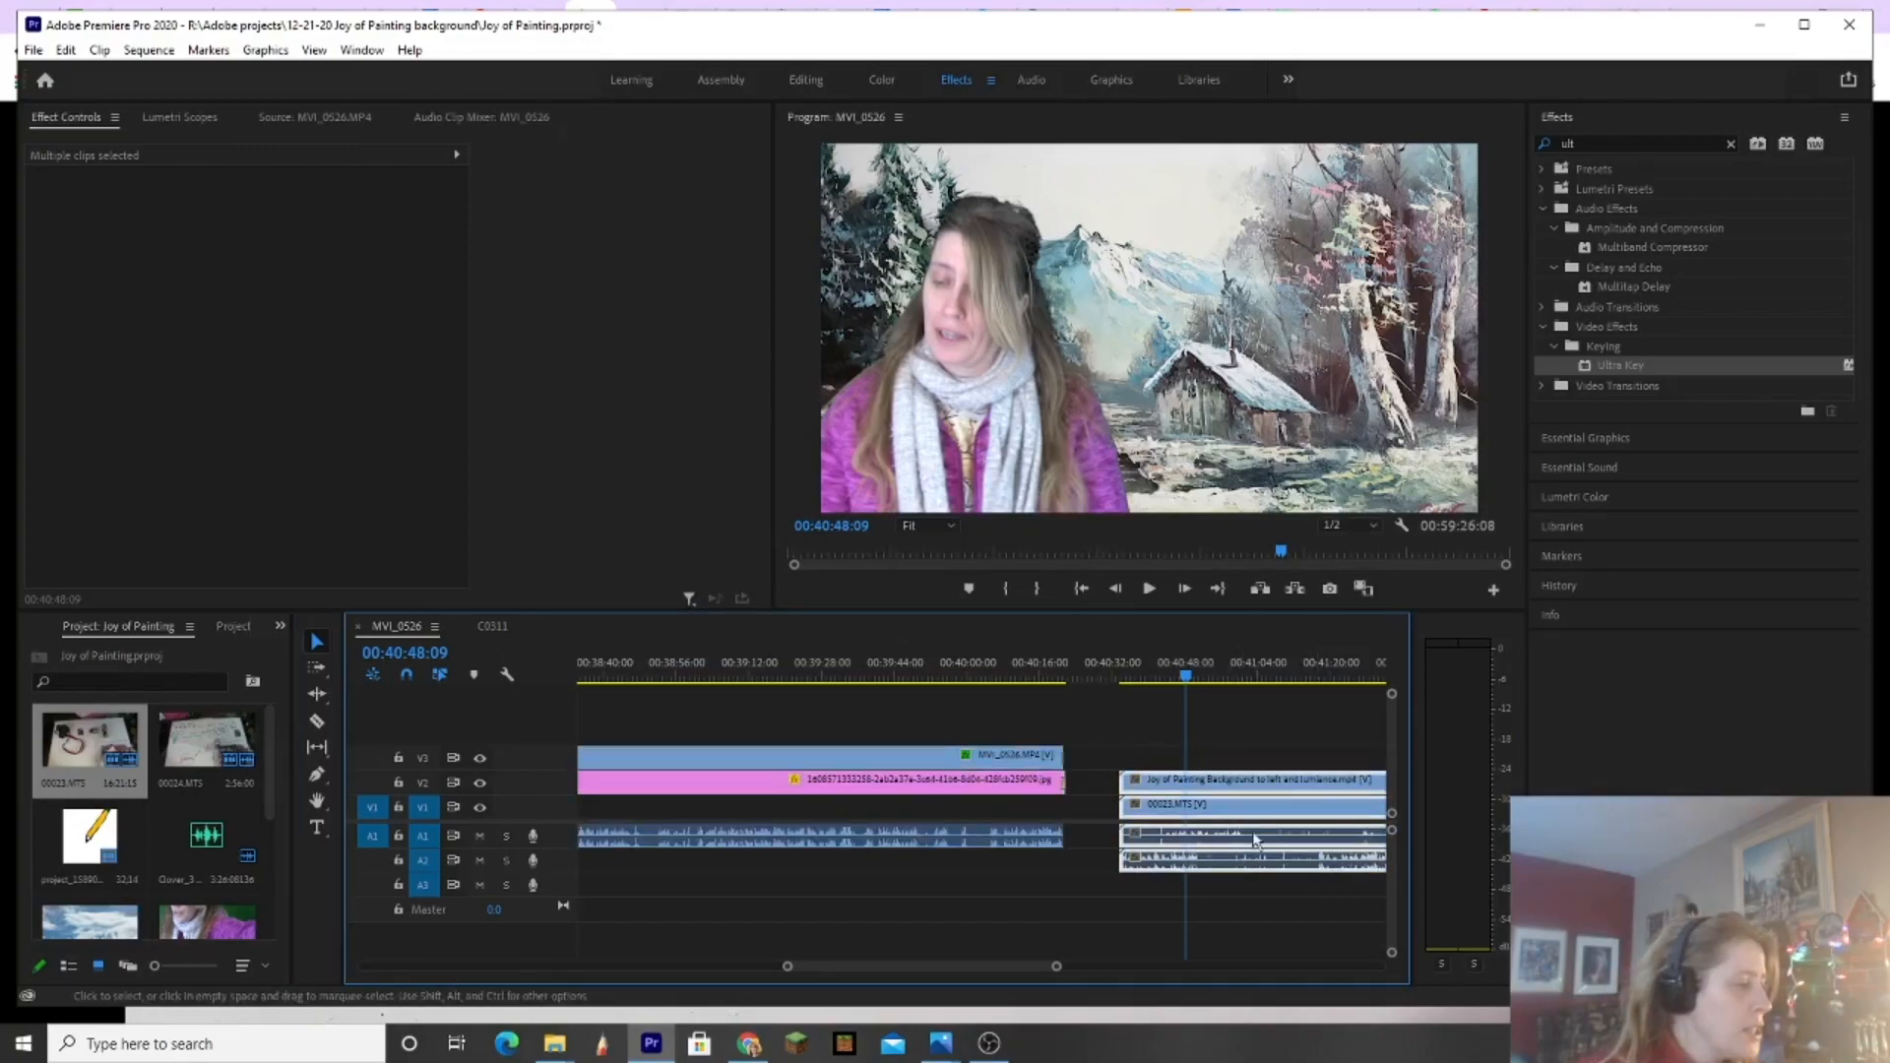
{"action": "right_click", "coordinate": [1259, 813]}
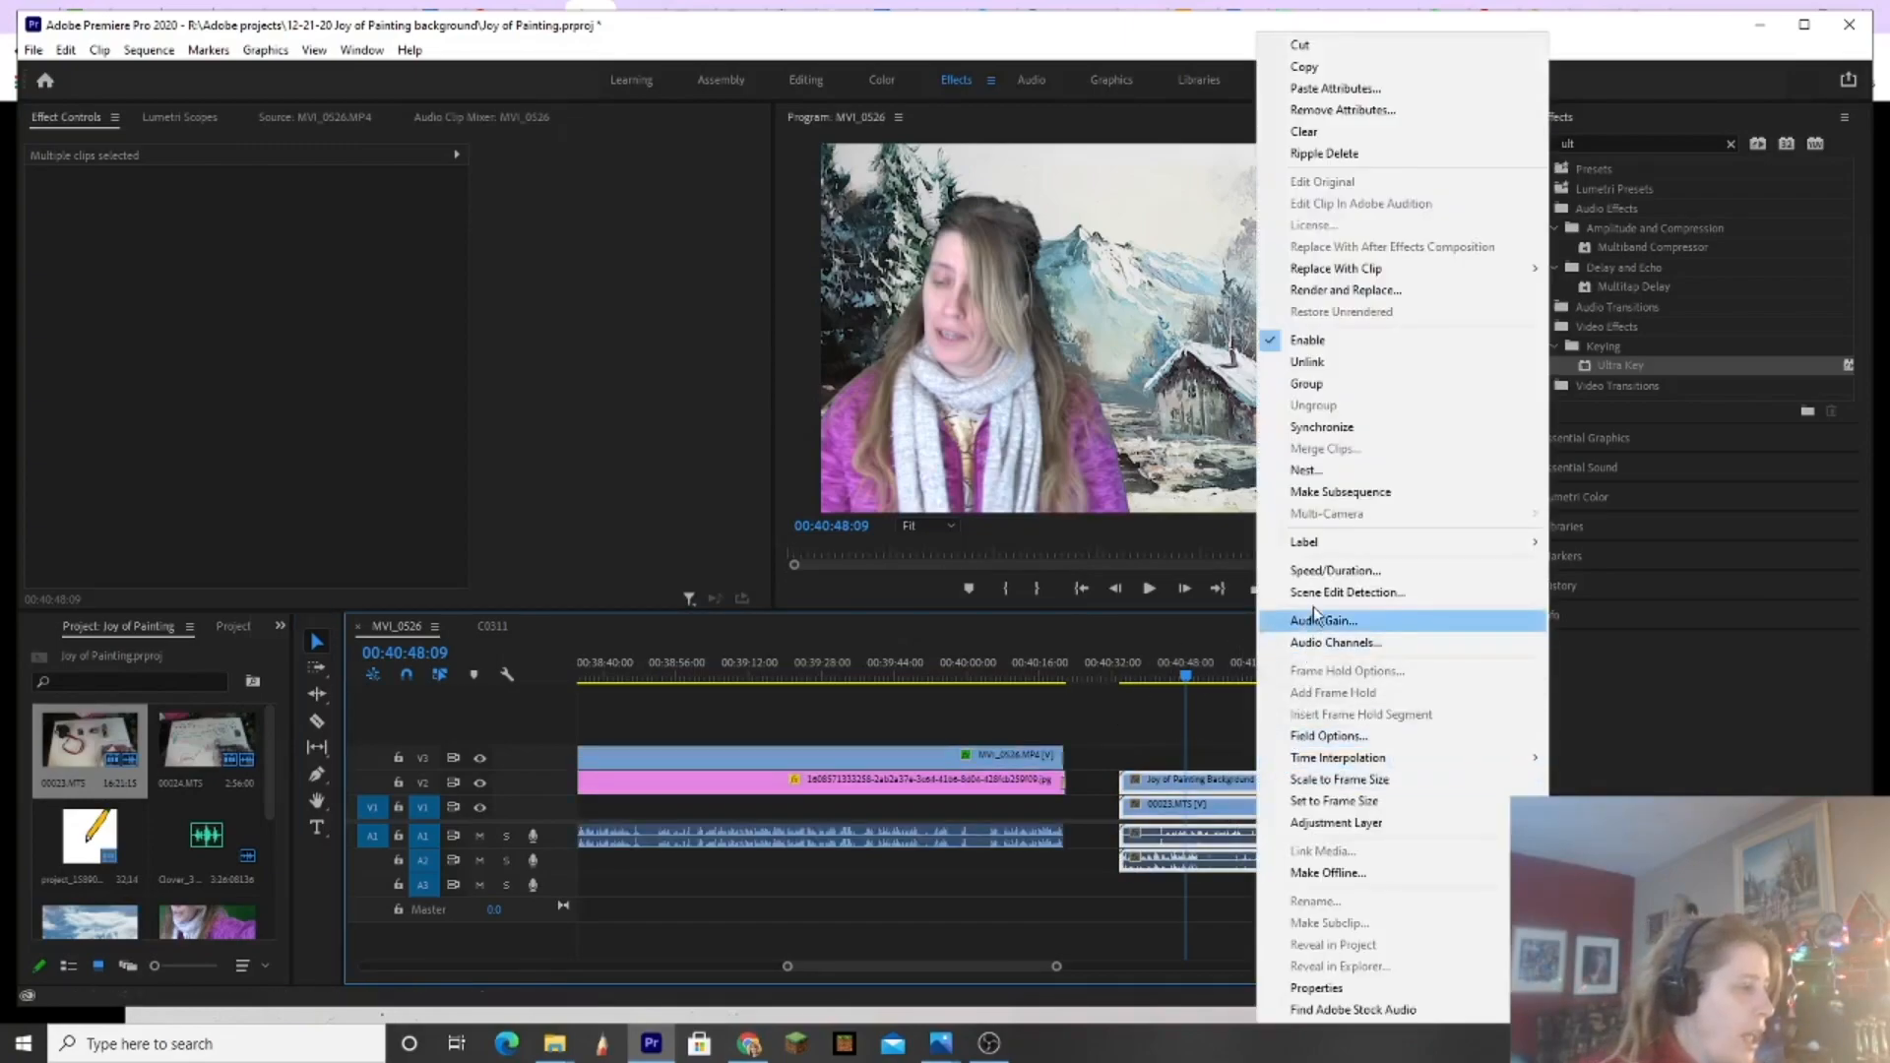
{"action": "left_click", "coordinate": [1322, 426]}
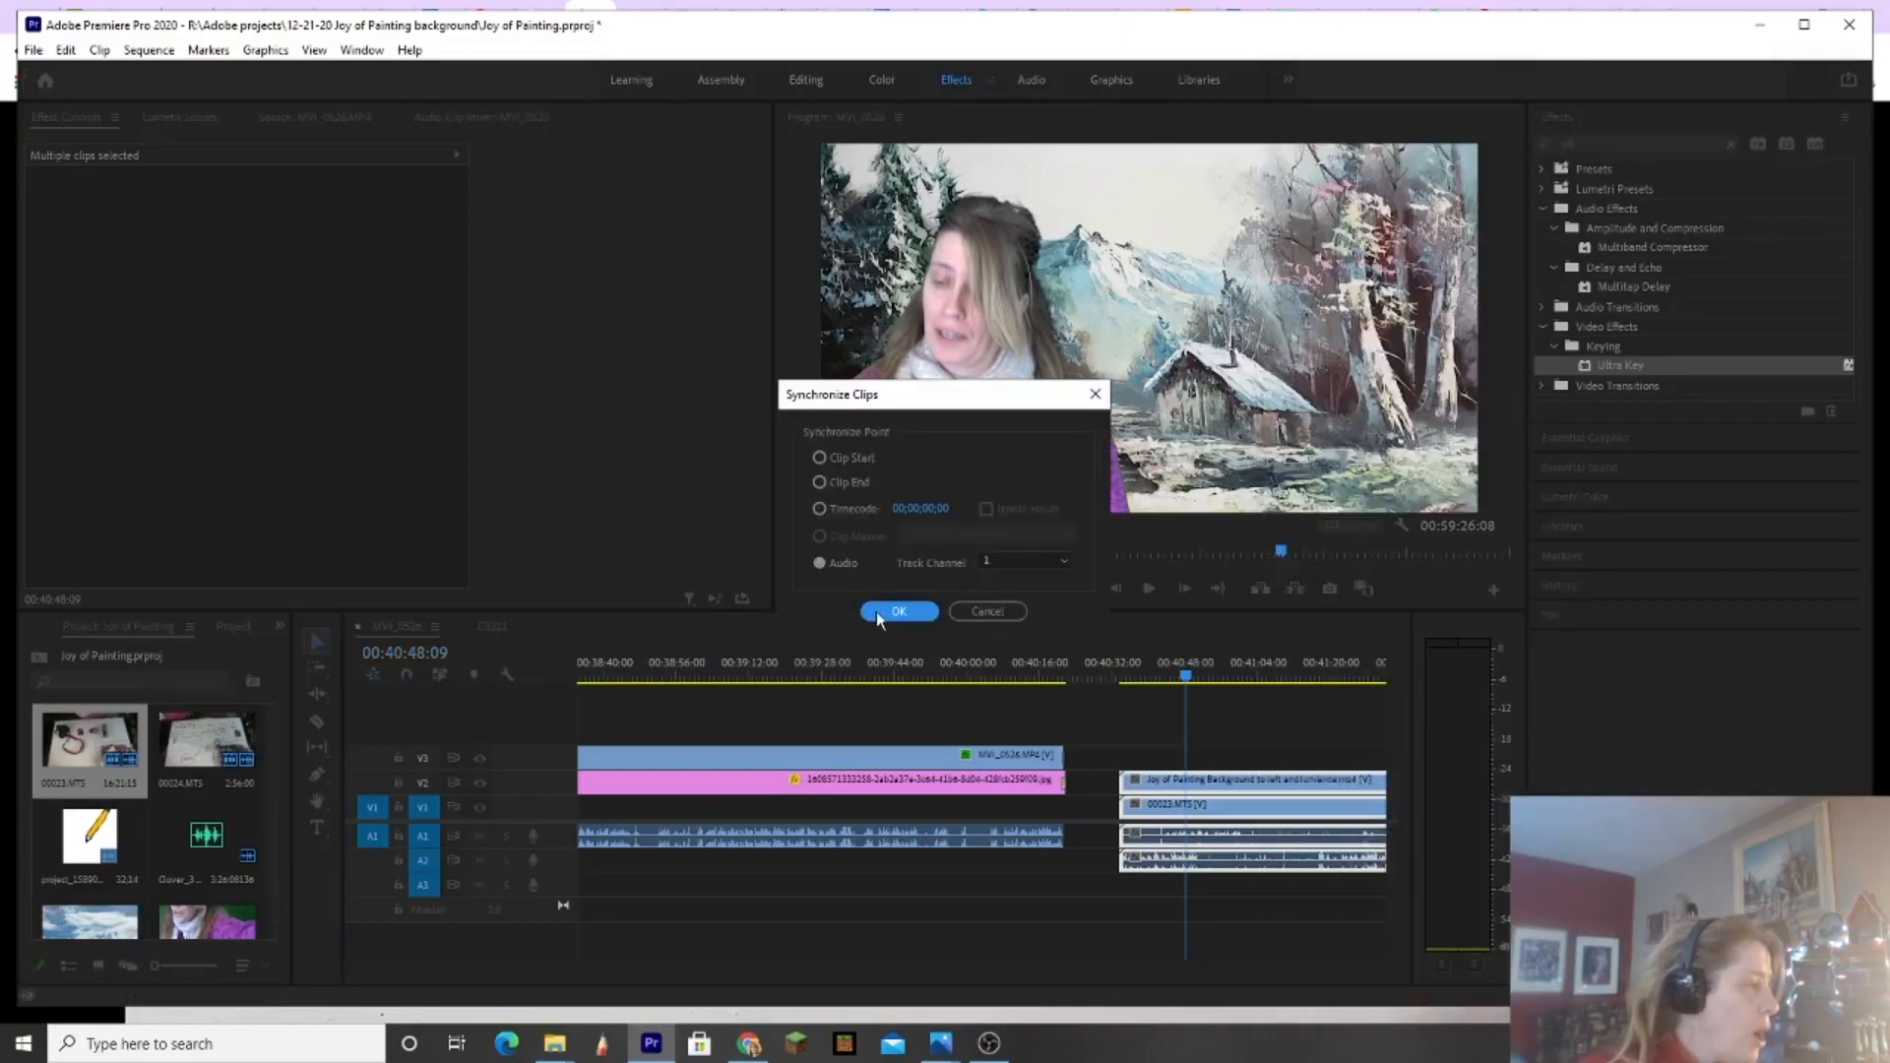
{"action": "left_click", "coordinate": [876, 611]}
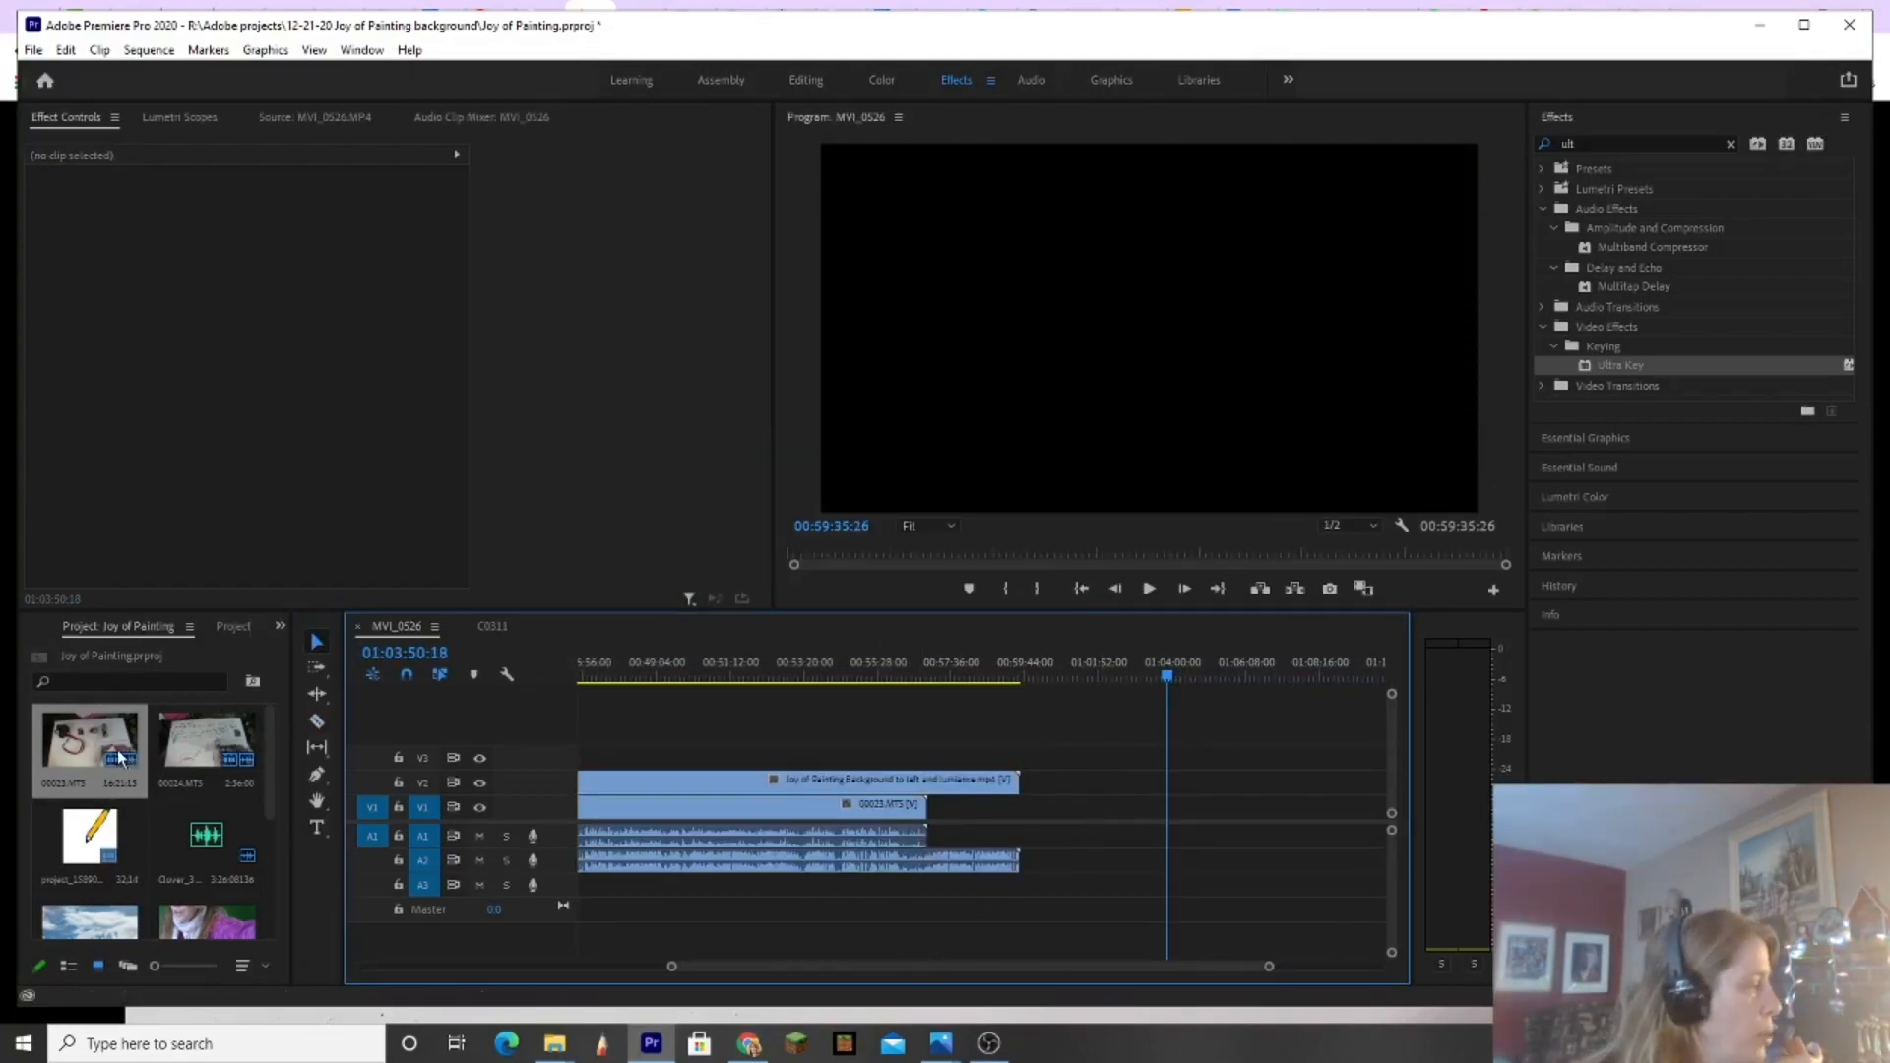
Step: Place another copy of 00023.MTS on V2 and A2 after the synchronized clips and apply the Crop effect to it
{"action": "left_click_drag", "start_coordinate": [108, 756], "coordinate": [1089, 780]}
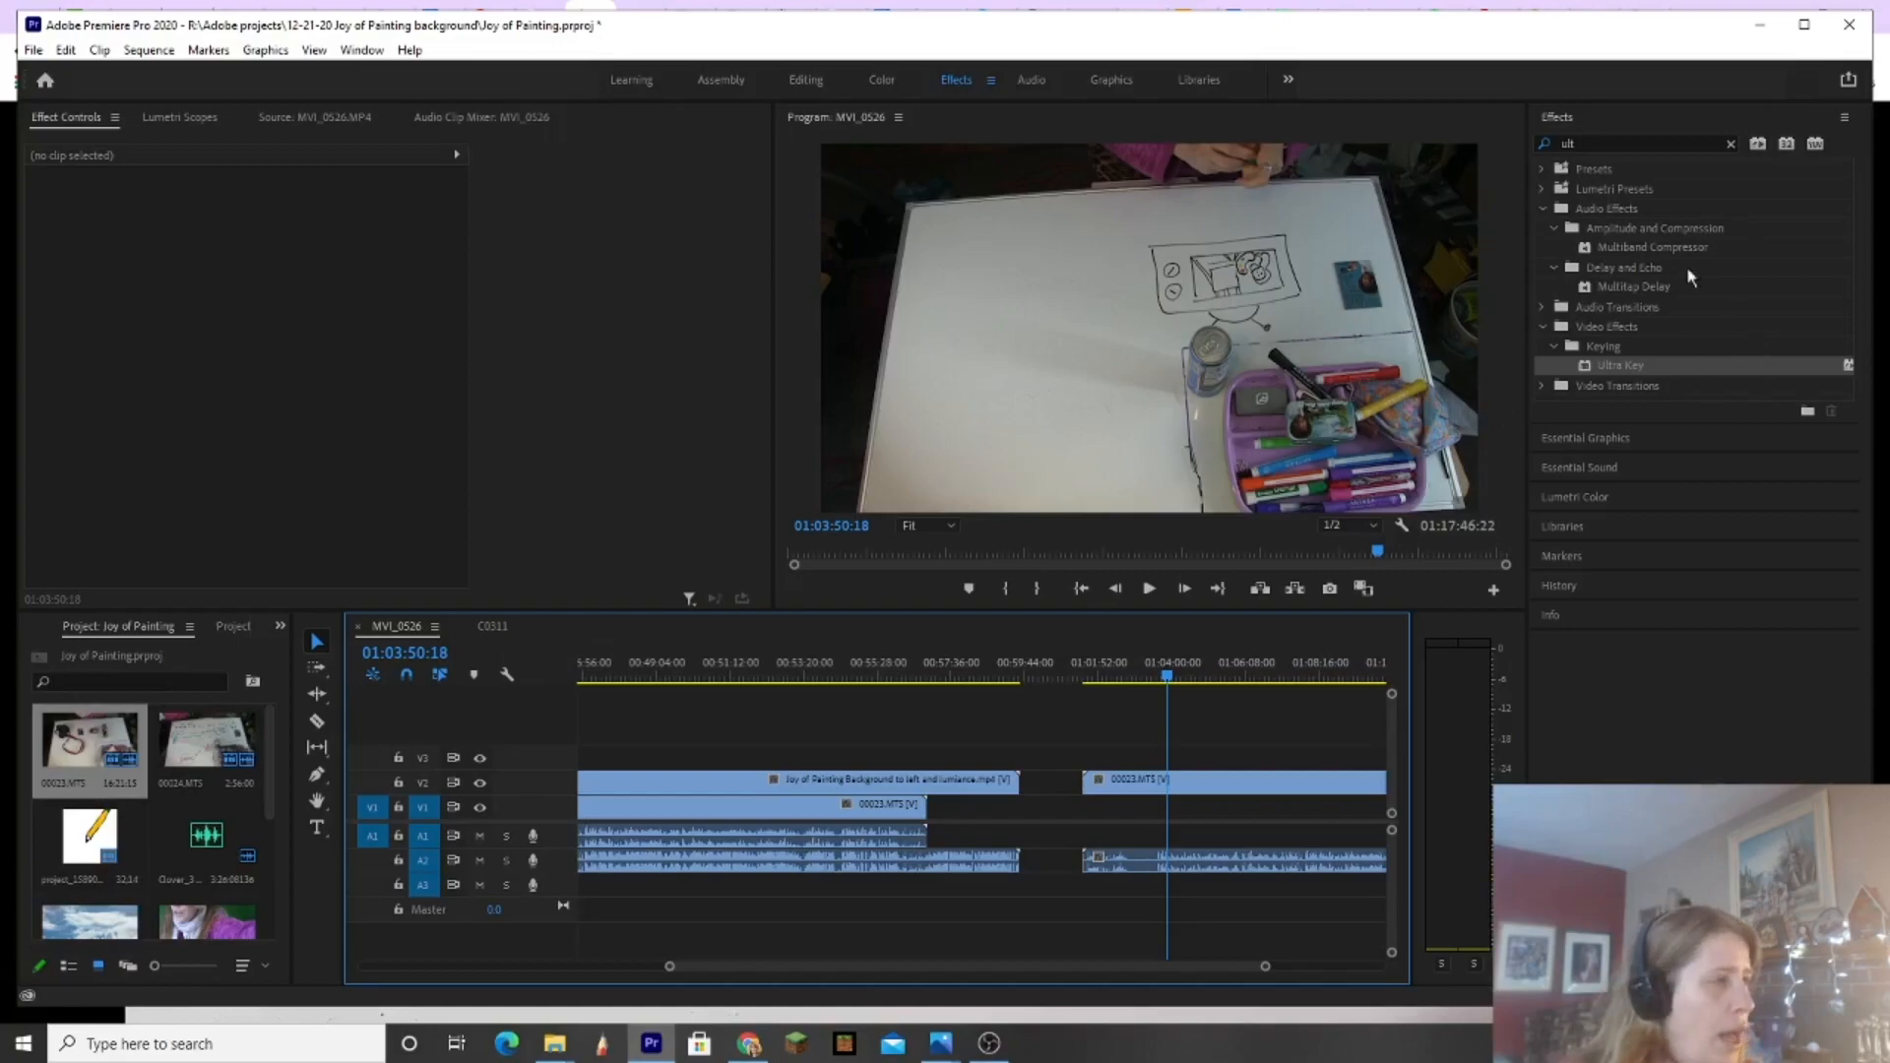
{"action": "double_click", "coordinate": [1579, 143]}
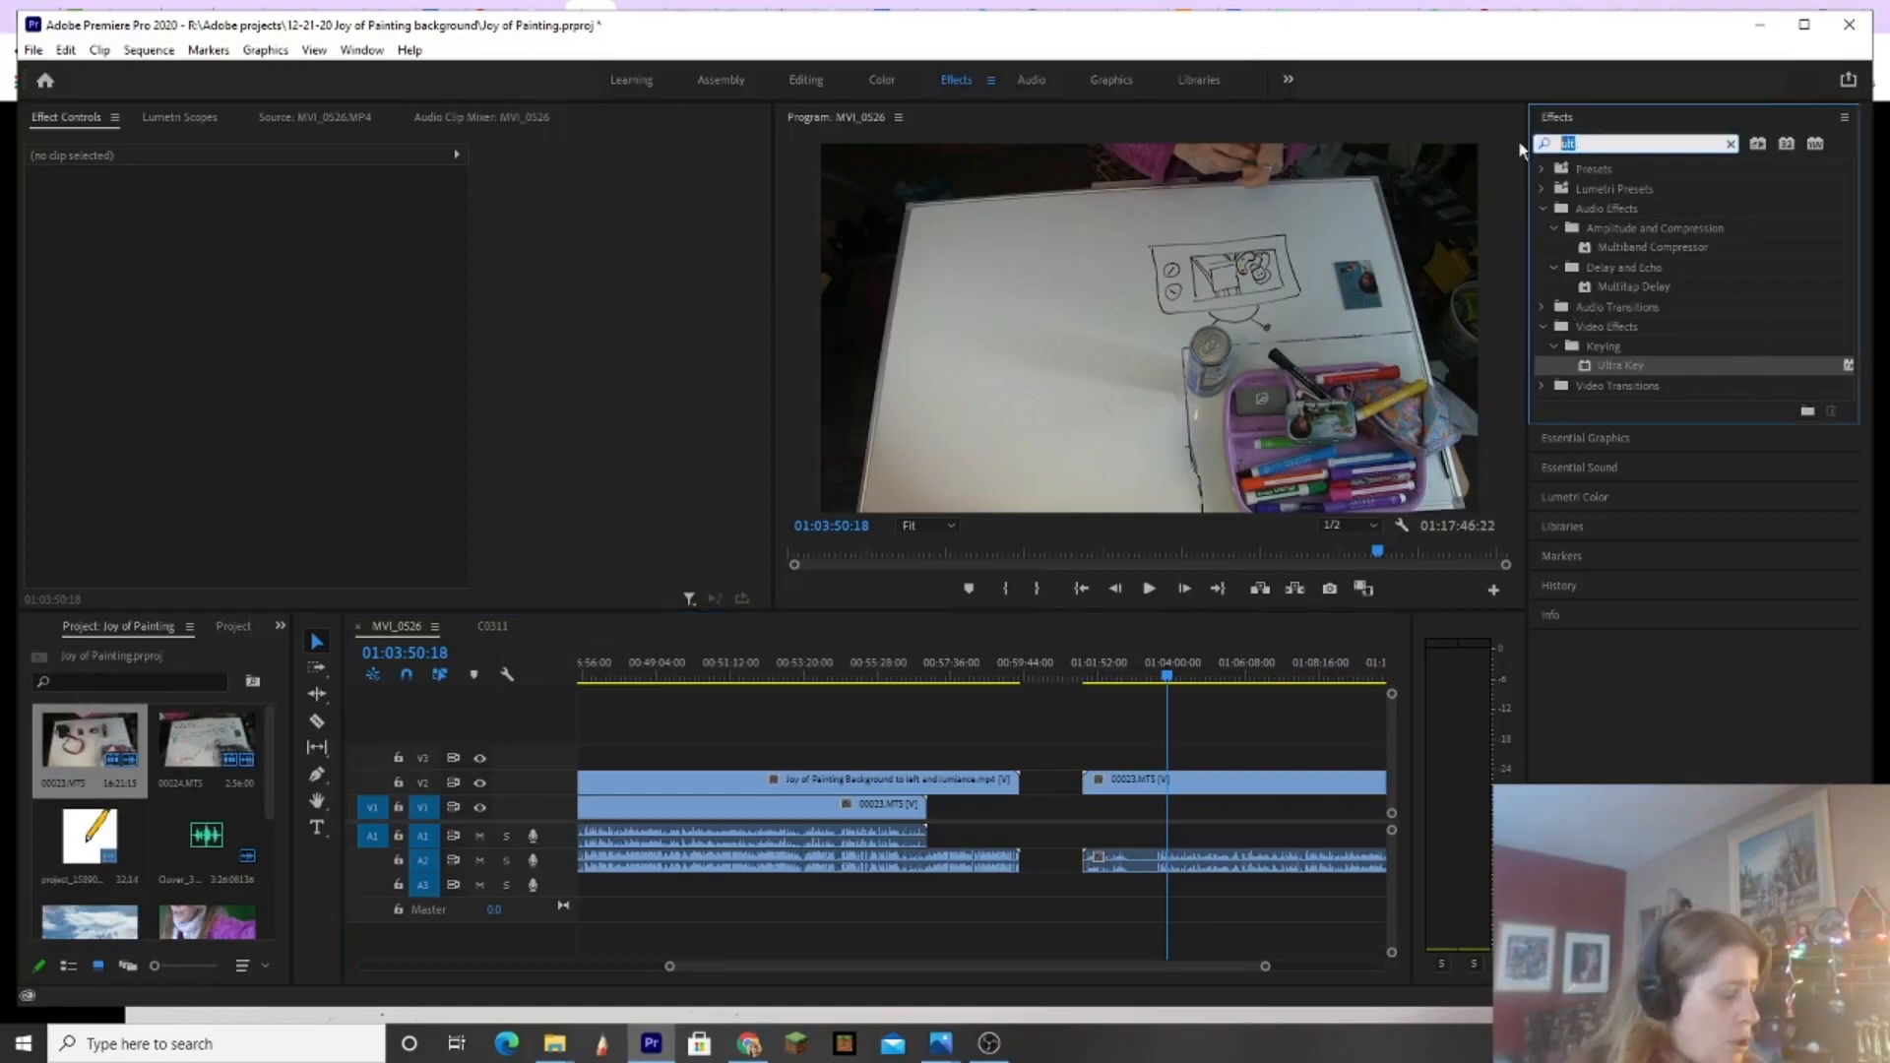
{"action": "type", "text": "crop"}
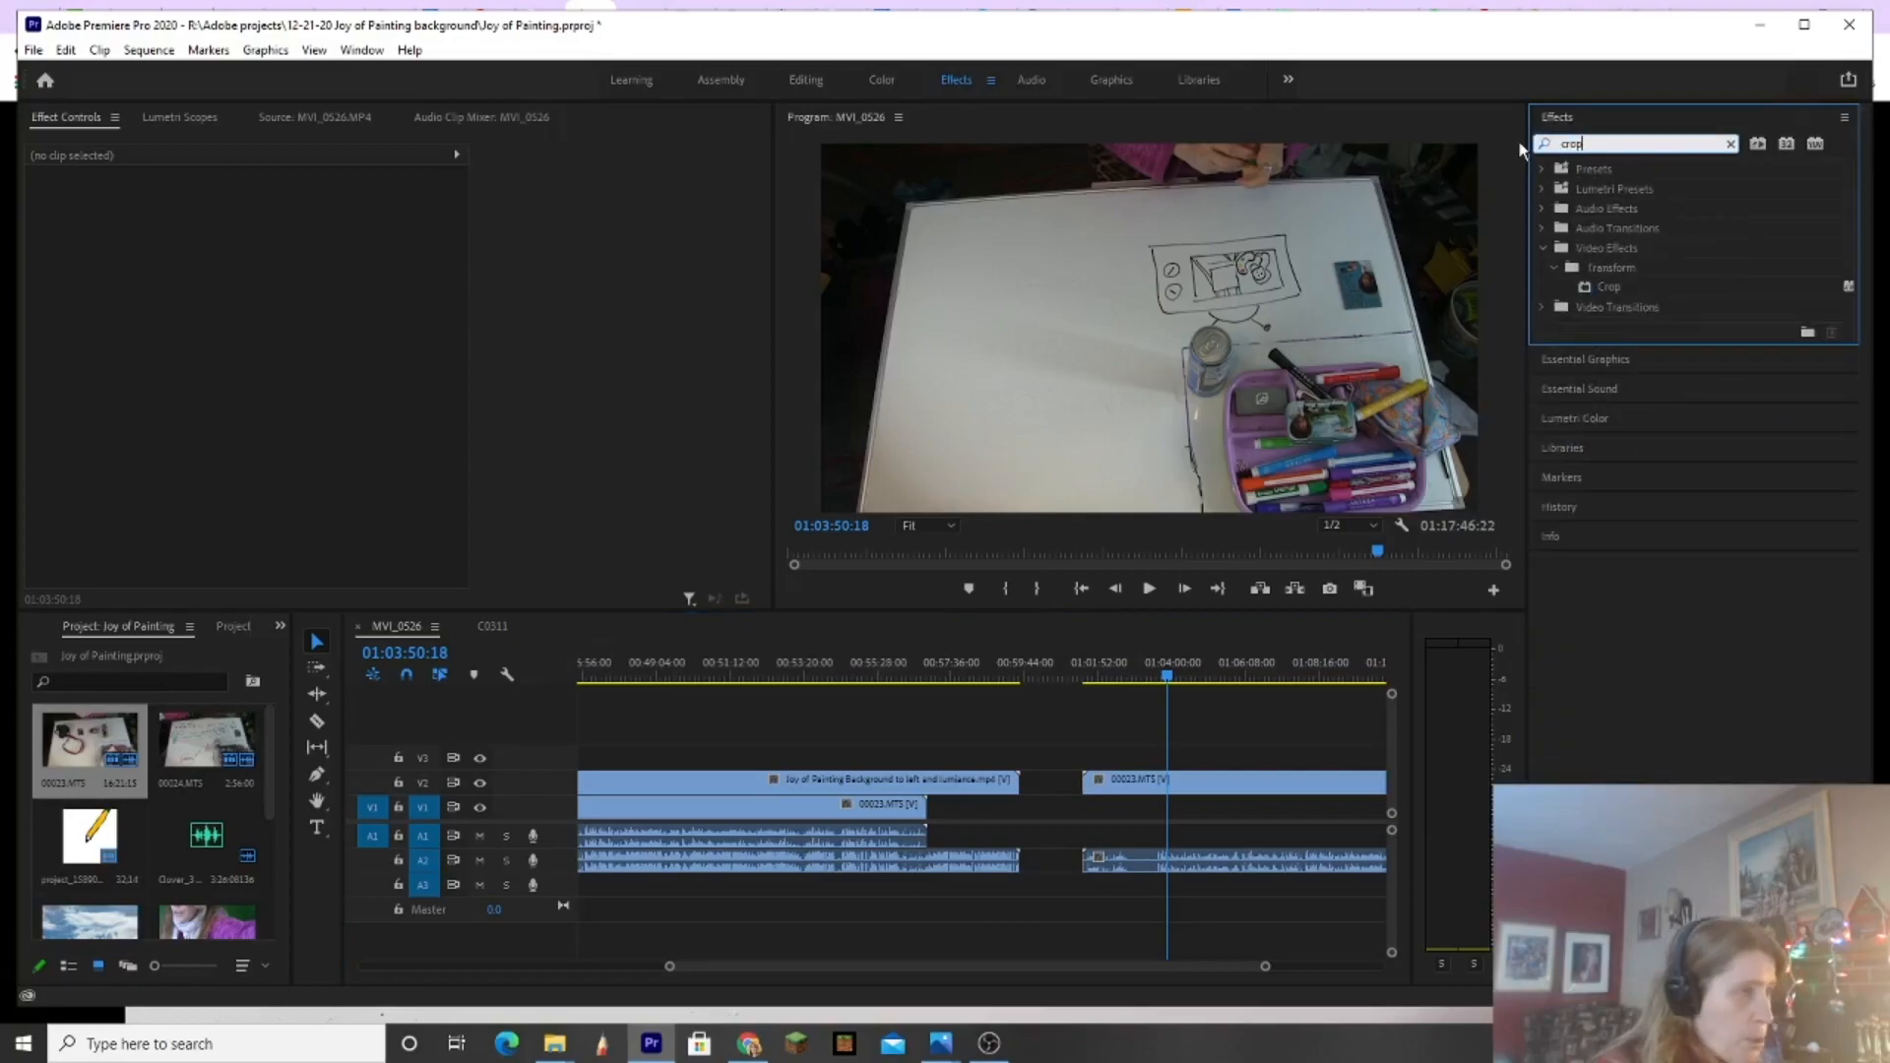
{"action": "left_click_drag", "start_coordinate": [1594, 289], "coordinate": [1258, 776]}
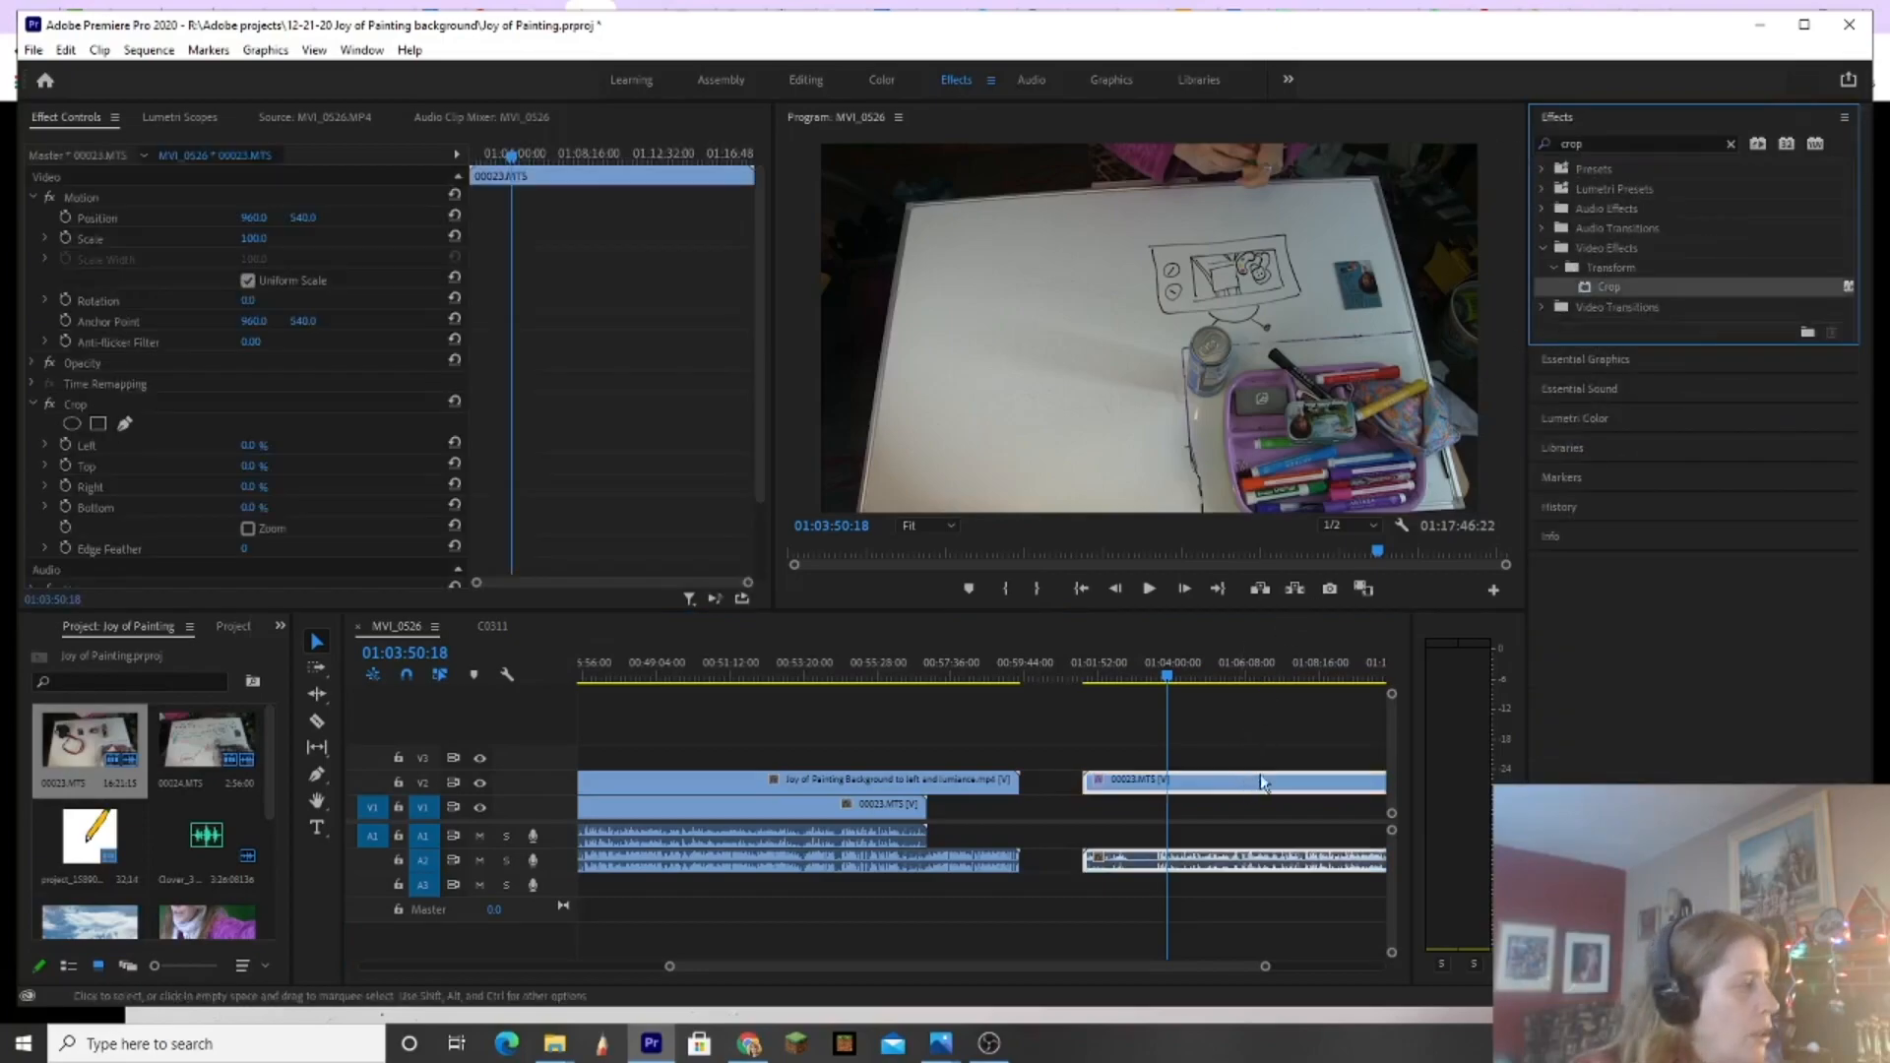
Step: Crop the new 00023.MTS clip by about 6.1% on the left, 16.0% at the top and 3.6% on the right
{"action": "left_click", "coordinate": [81, 400]}
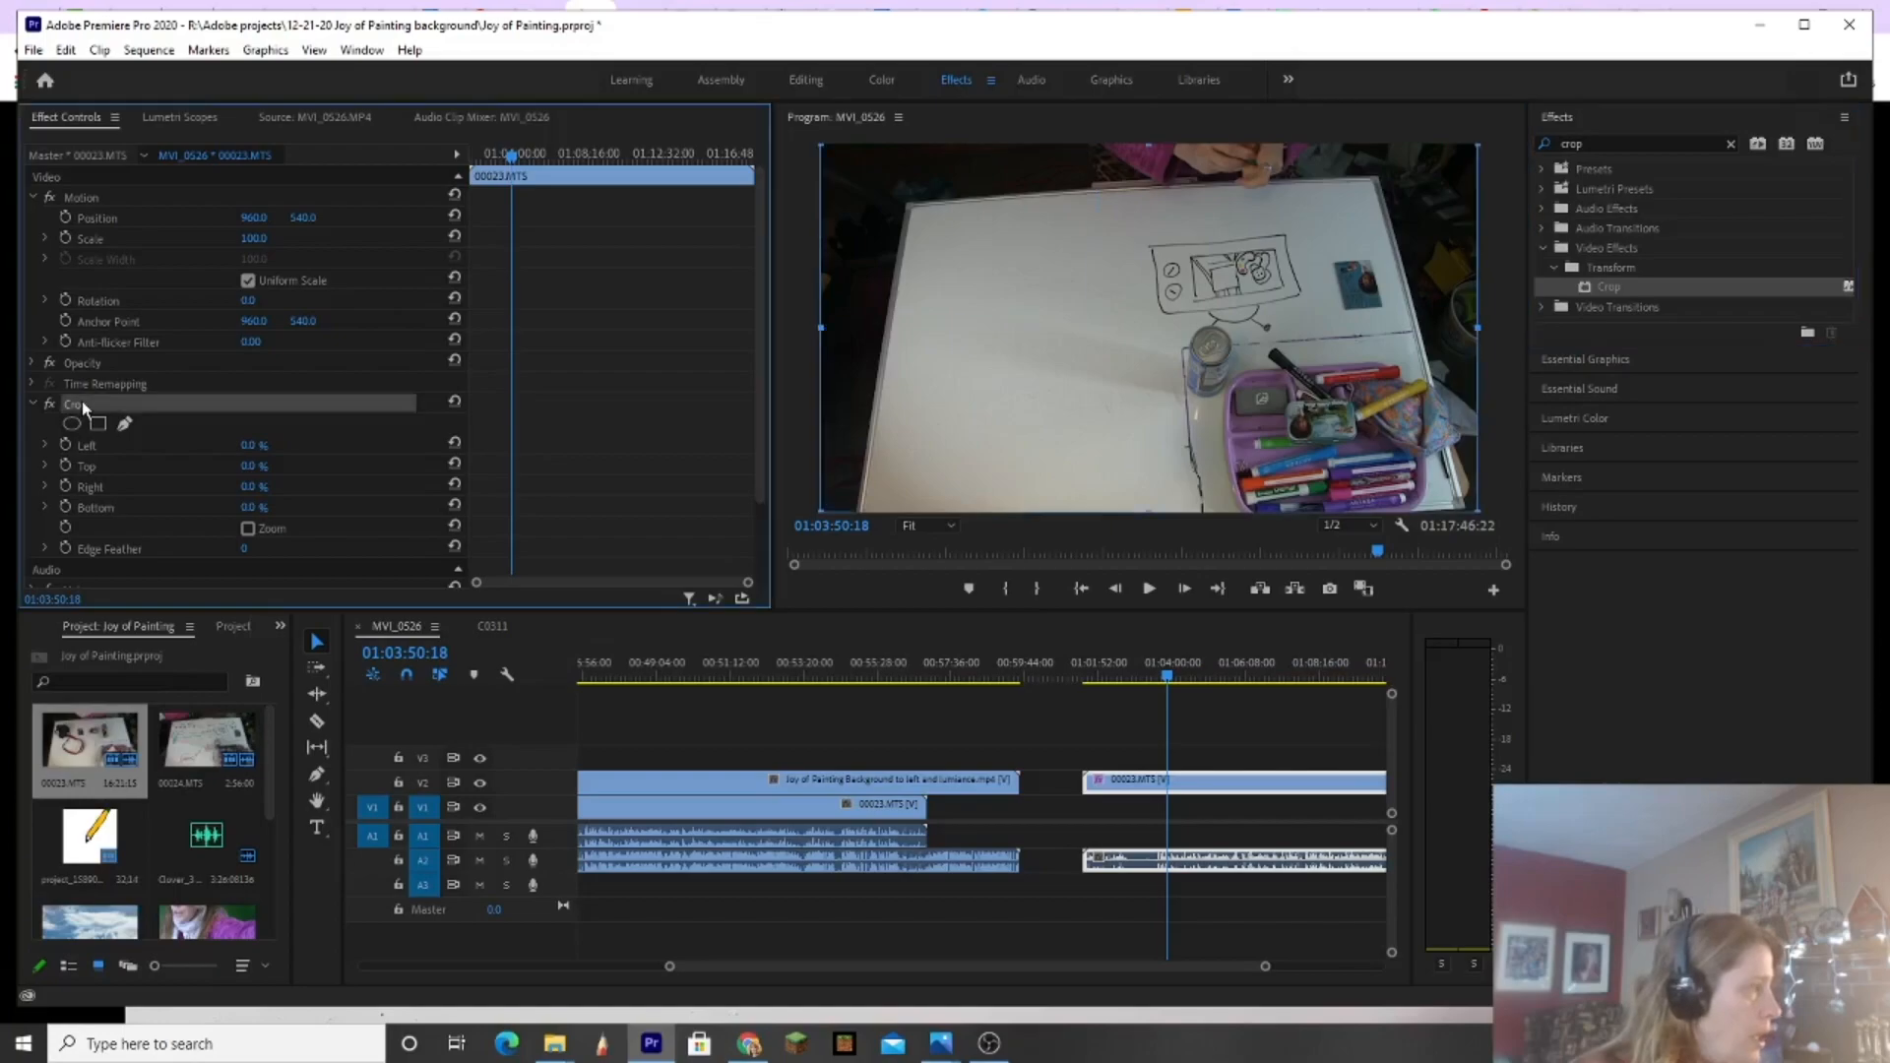
{"action": "left_click_drag", "start_coordinate": [1148, 143], "coordinate": [1147, 205]}
{"action": "left_click_drag", "start_coordinate": [1477, 358], "coordinate": [1443, 362]}
{"action": "left_click_drag", "start_coordinate": [821, 358], "coordinate": [861, 358]}
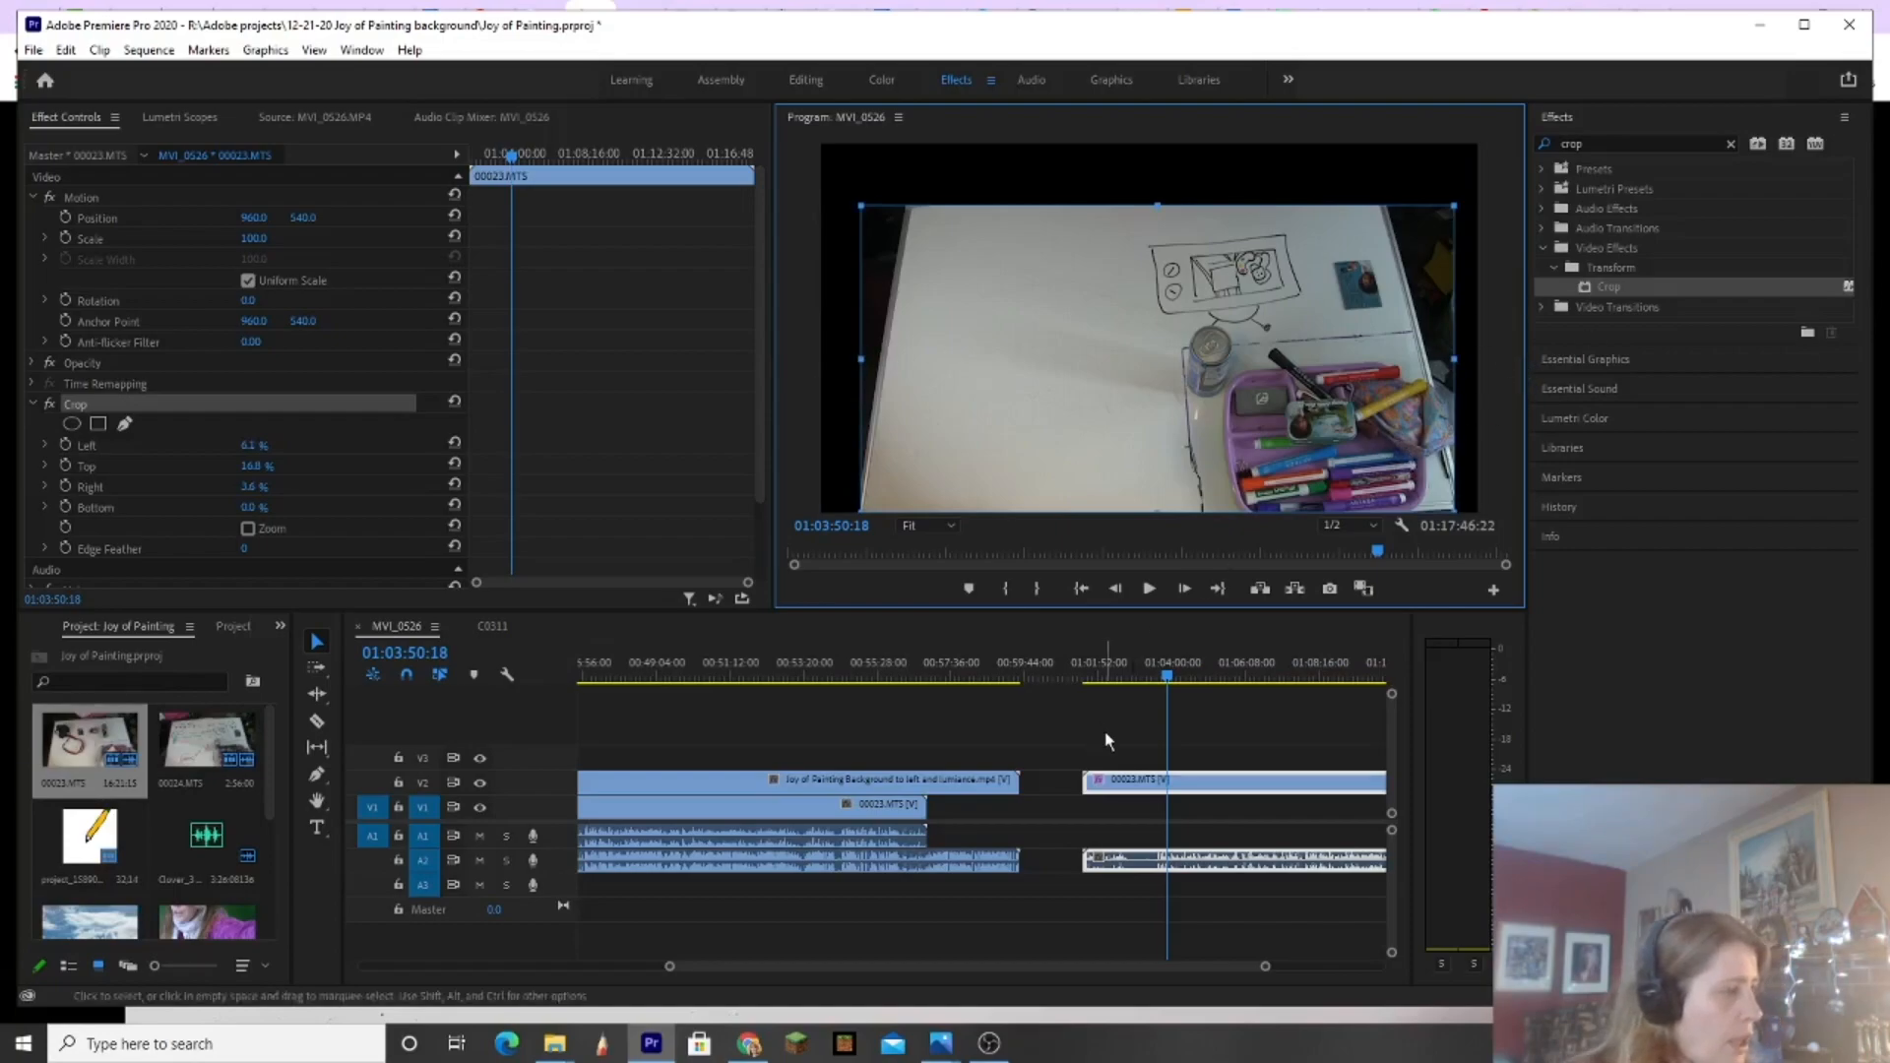
{"action": "left_click", "coordinate": [1061, 723]}
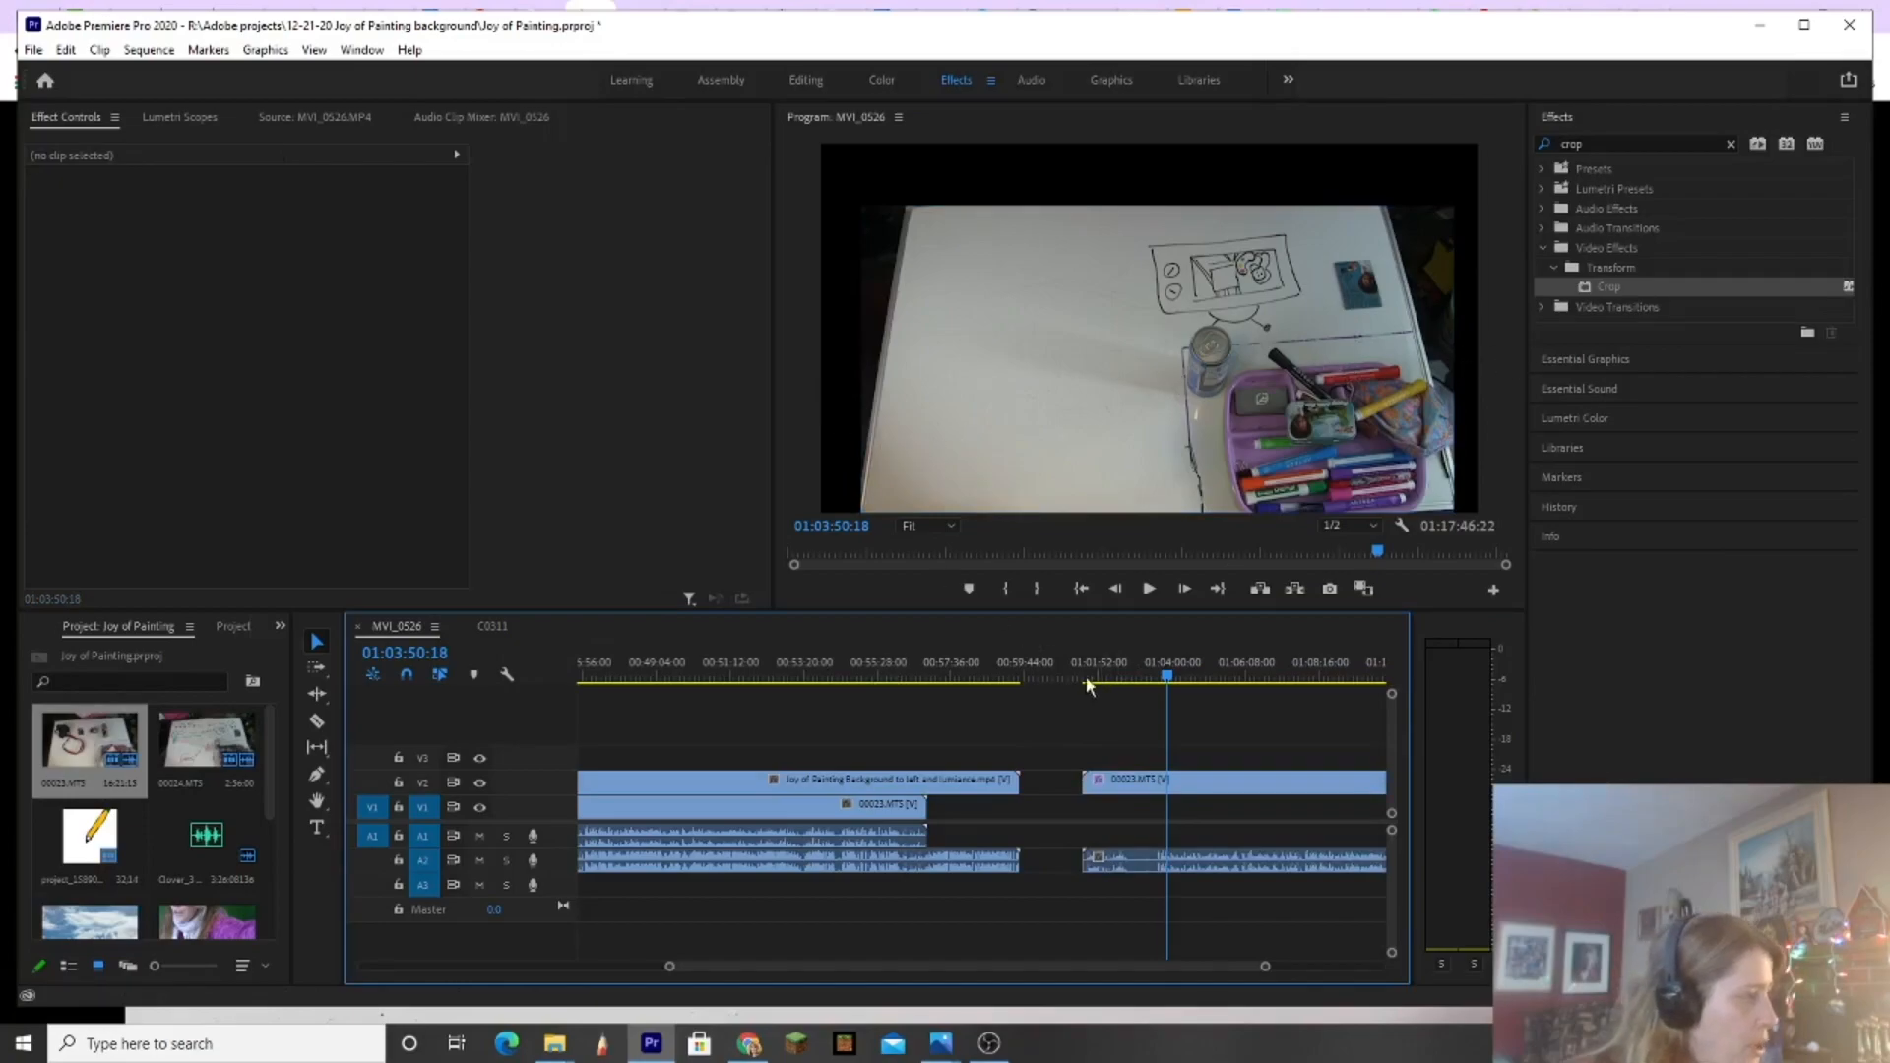
{"action": "left_click", "coordinate": [1120, 777]}
{"action": "left_click", "coordinate": [74, 406]}
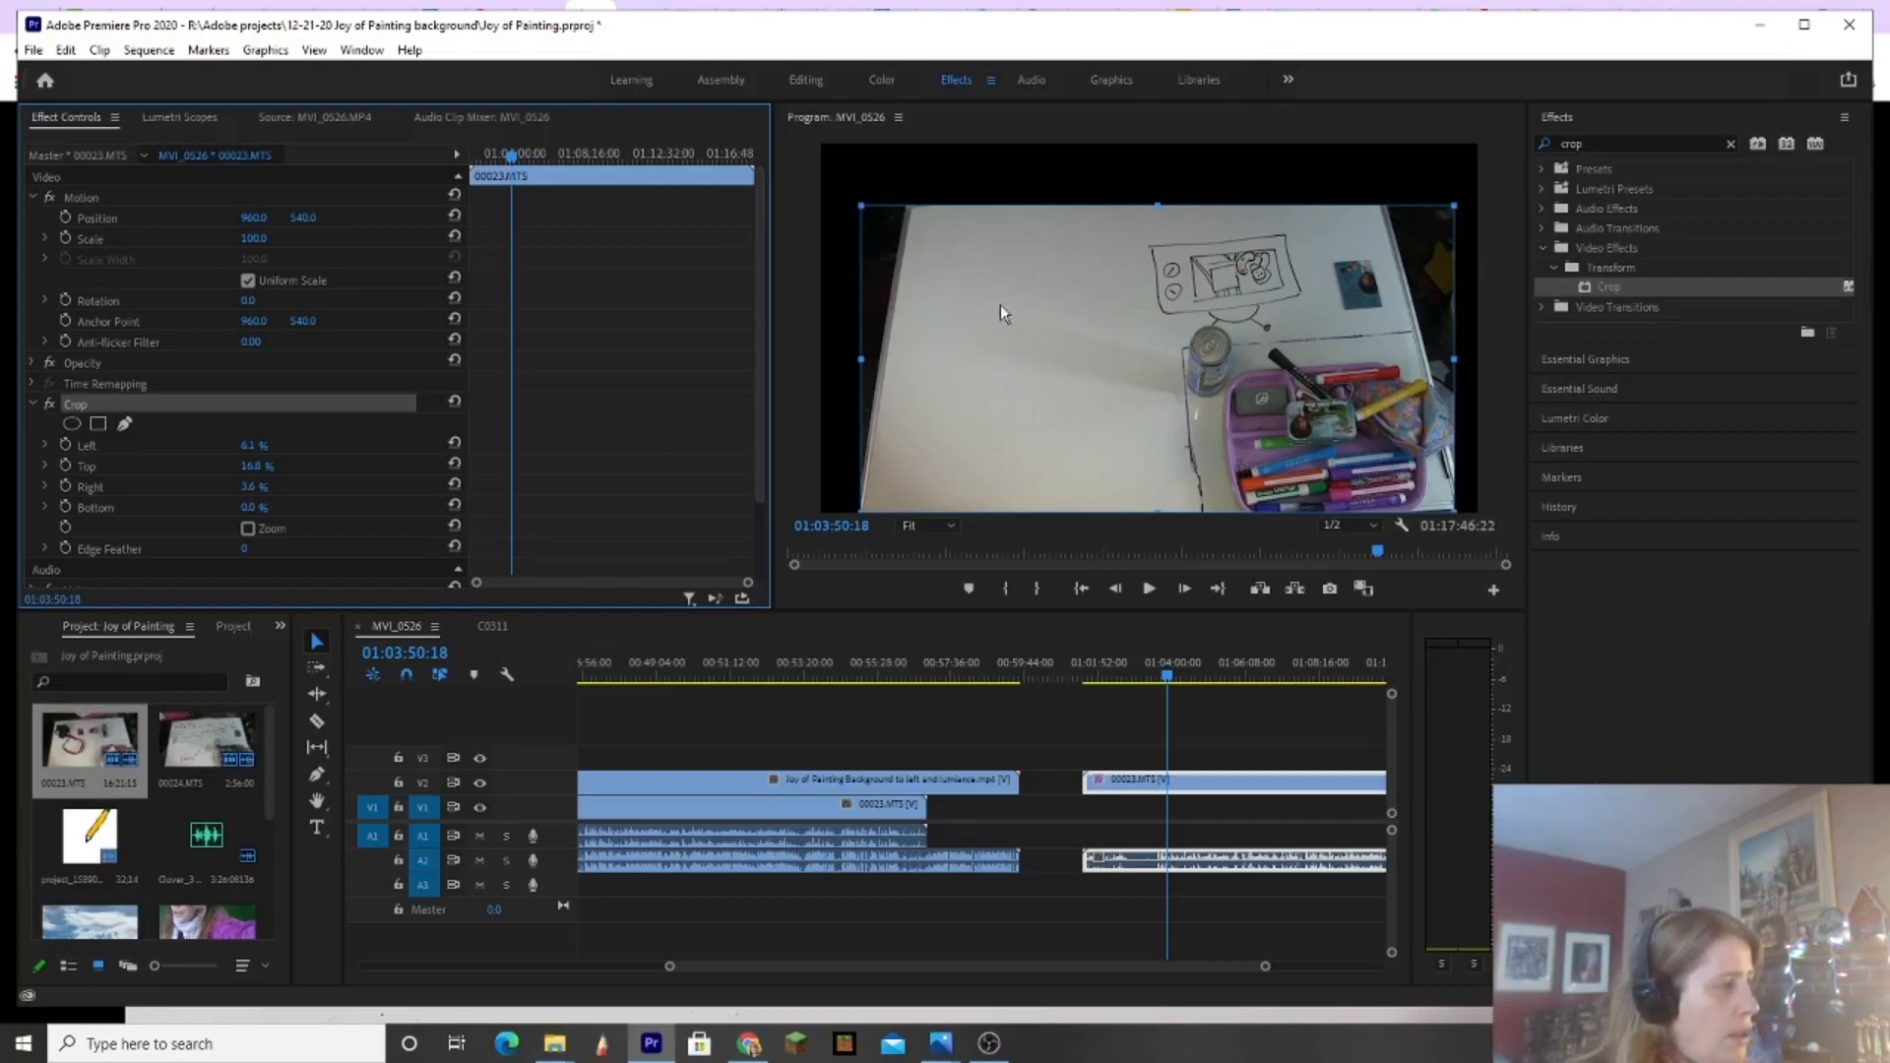
{"action": "left_click", "coordinate": [1242, 748]}
{"action": "left_click", "coordinate": [1255, 790]}
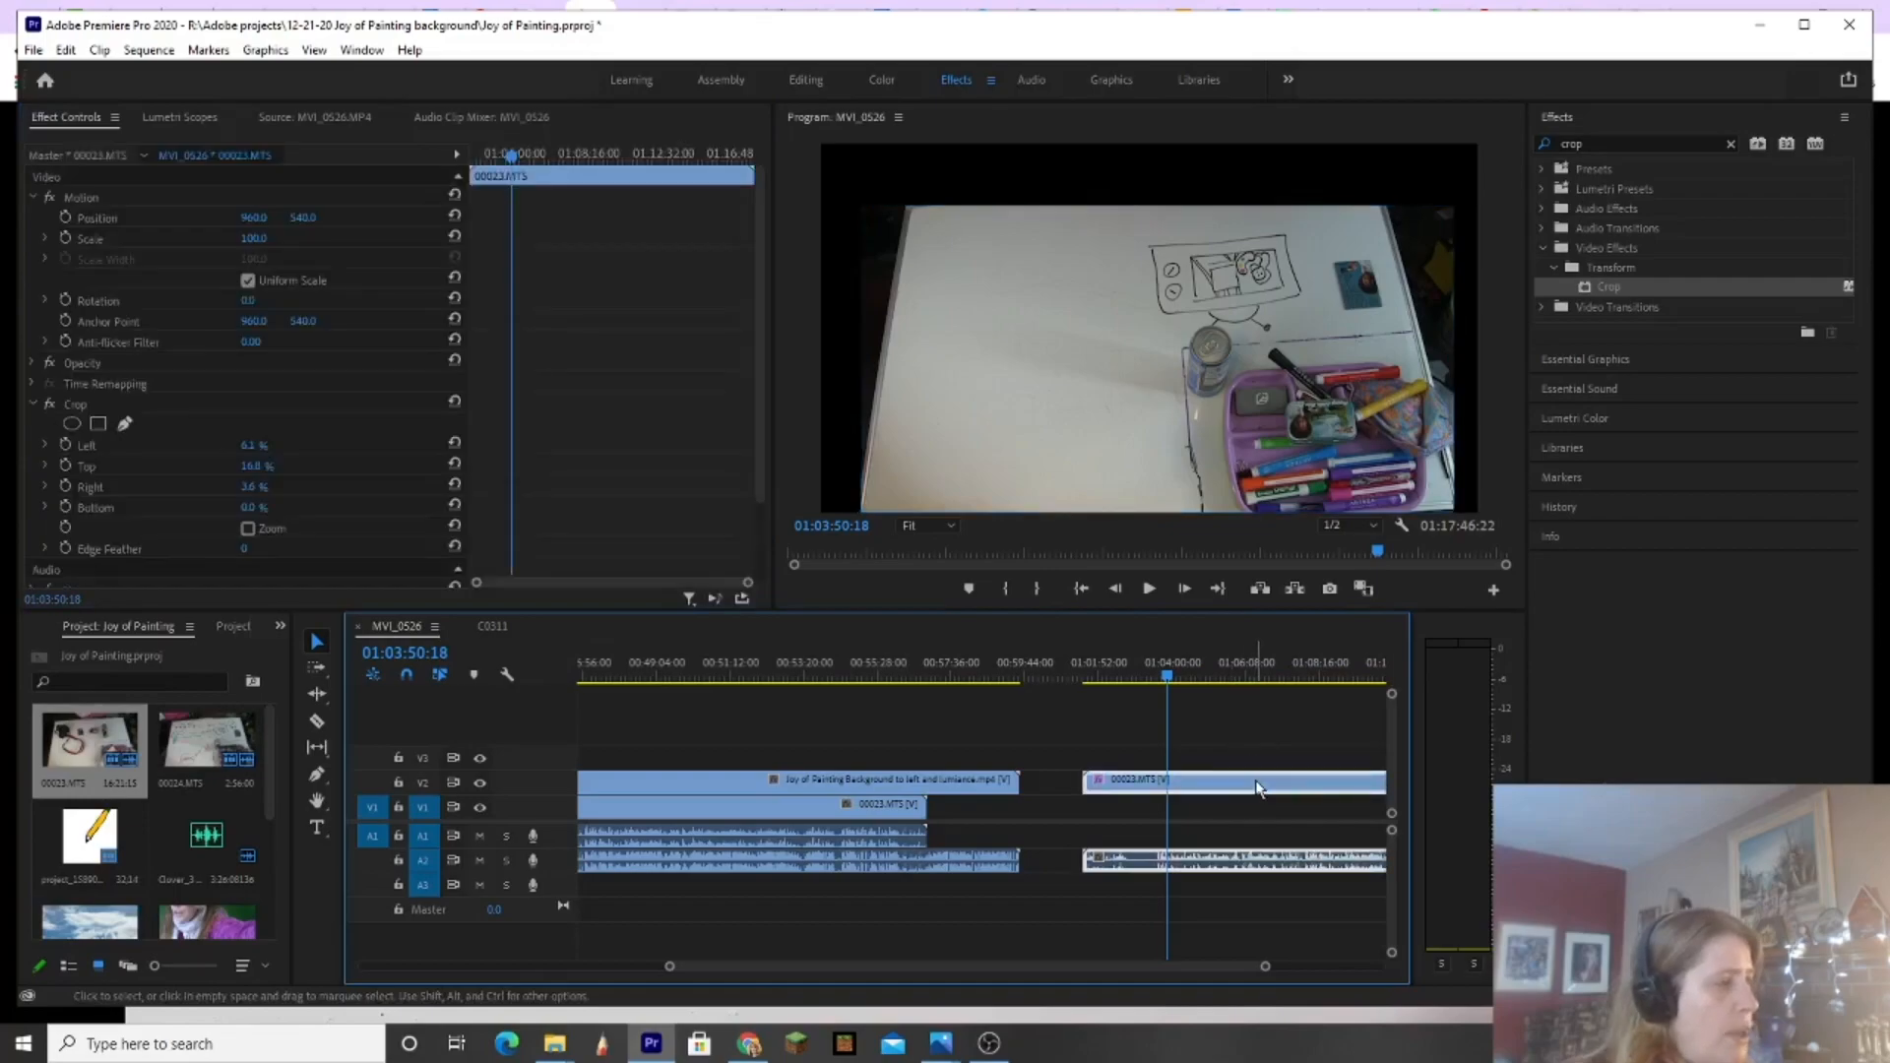
Step: Find the Corner Pin effect, apply it to the cropped 00023.MTS clip and activate its corner handles in the preview
{"action": "left_click", "coordinate": [1594, 144]}
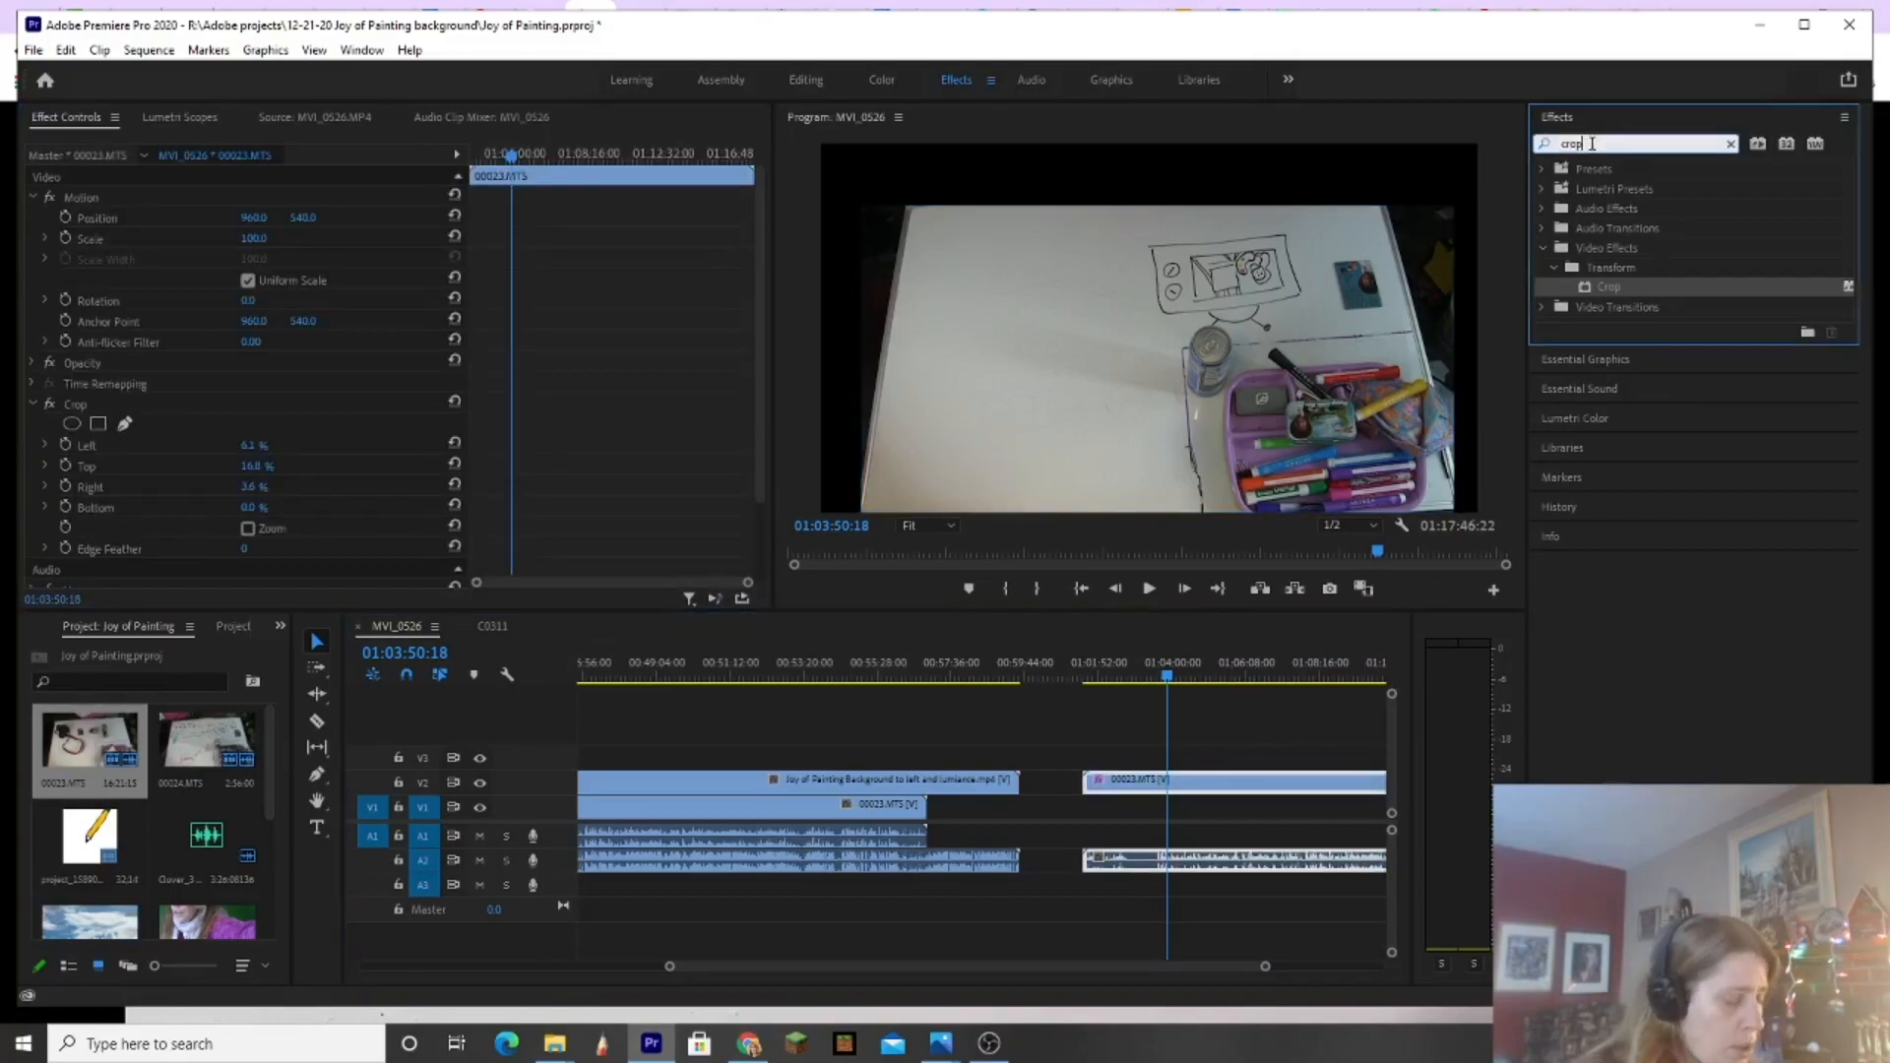
{"action": "key", "text": "BackSpace"}
{"action": "key", "text": "BackSpace"}
{"action": "key", "text": "BackSpace"}
{"action": "key", "text": "BackSpace"}
{"action": "type", "text": "cor"}
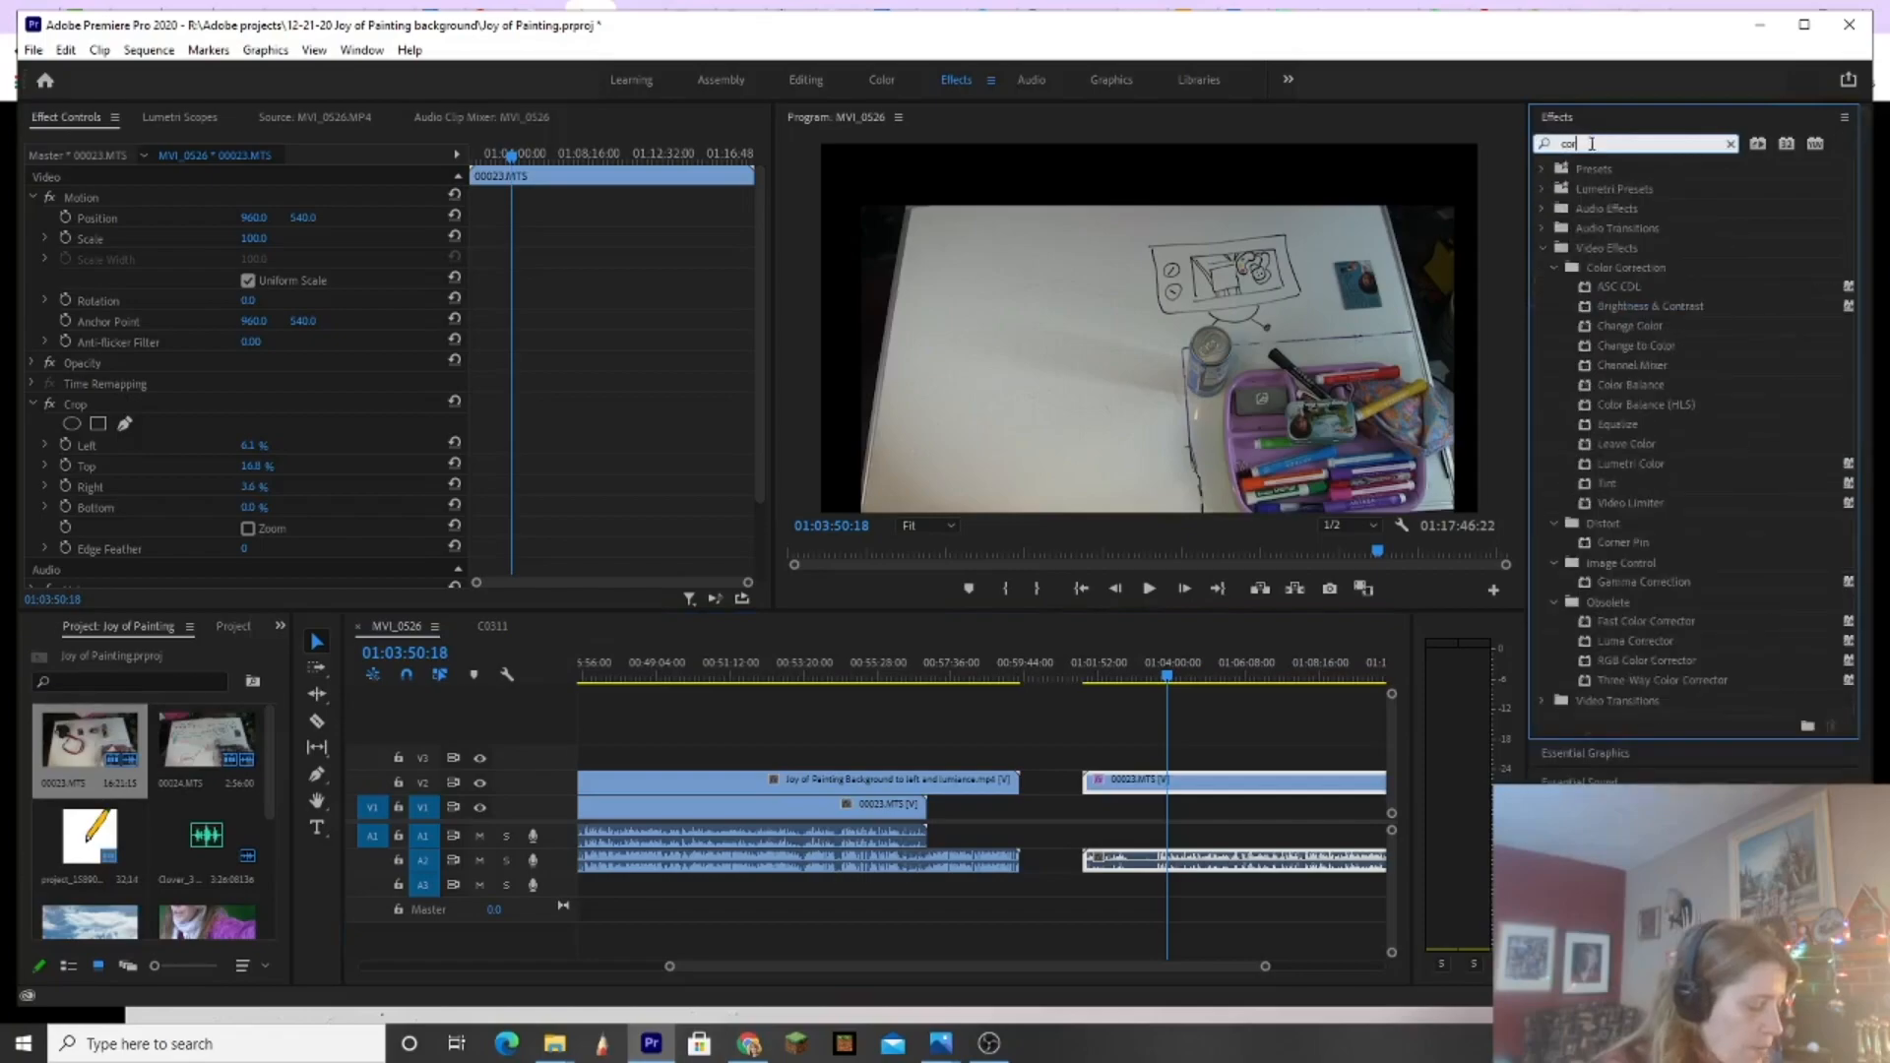
{"action": "type", "text": "n"}
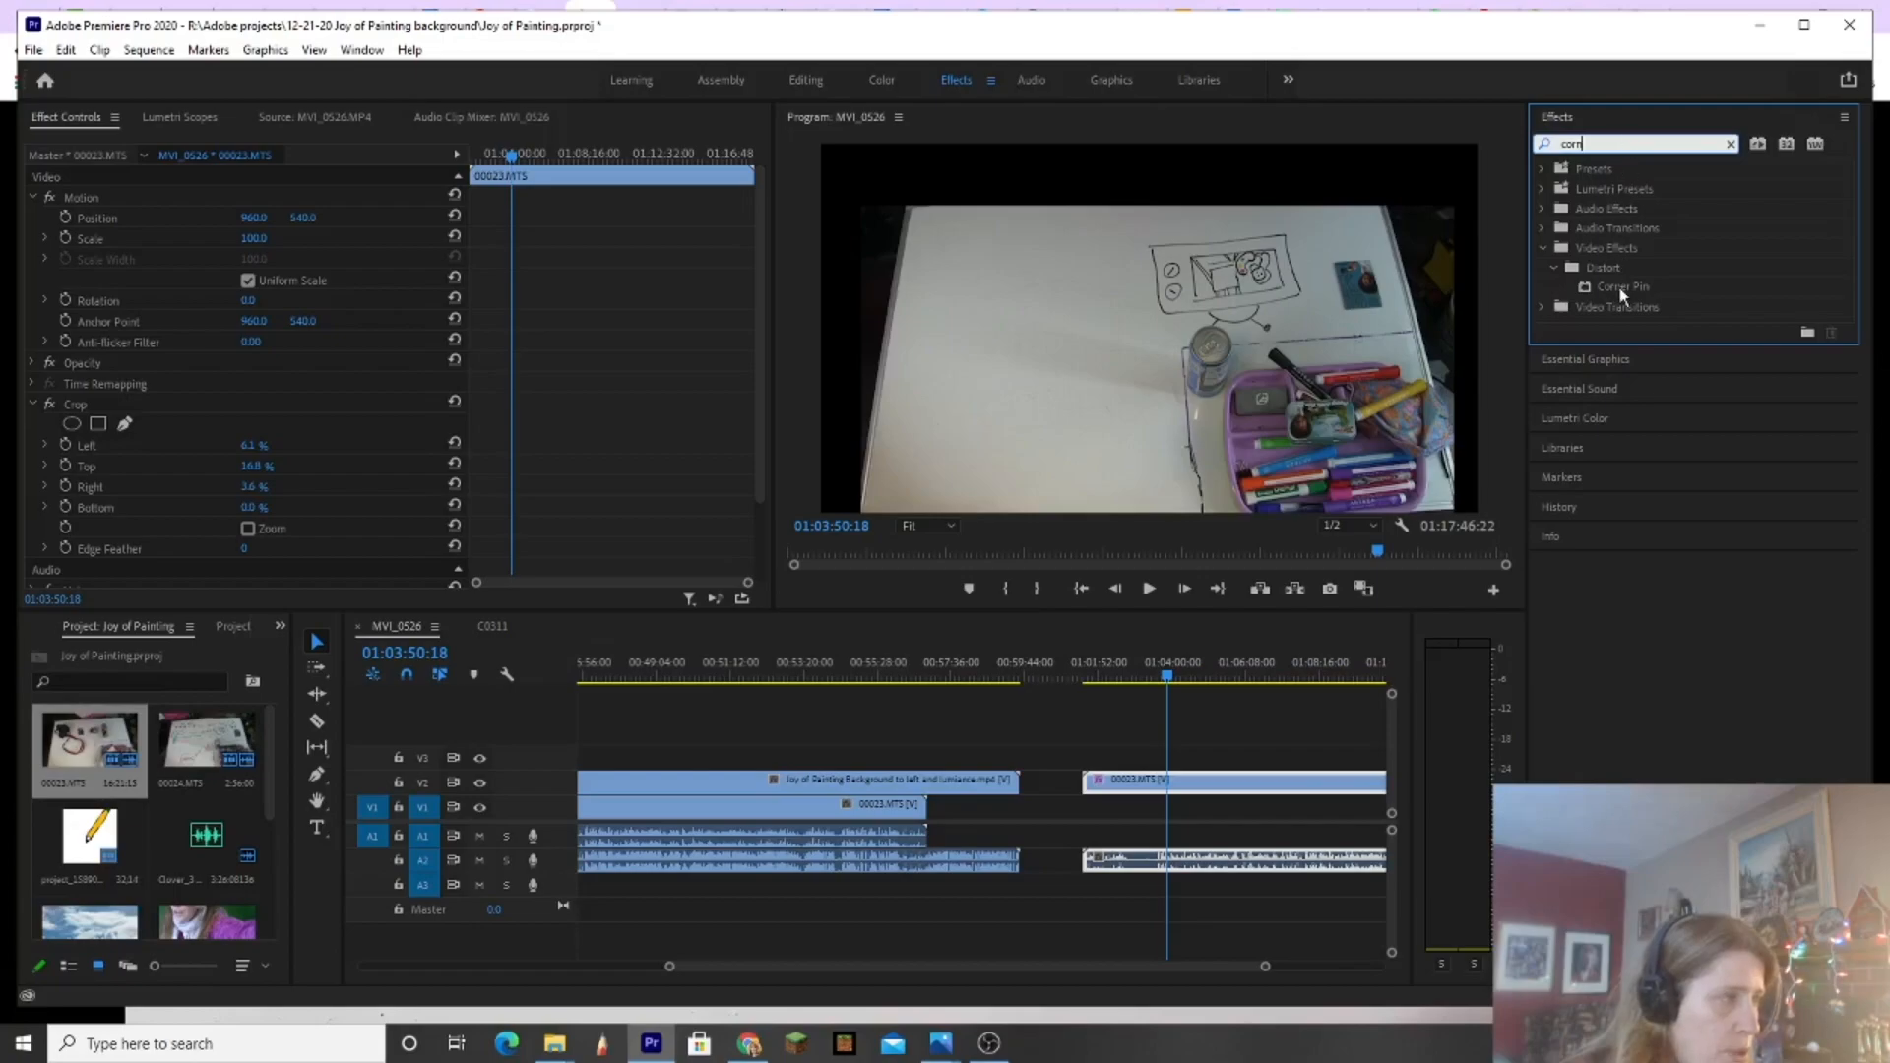
{"action": "left_click_drag", "start_coordinate": [1621, 294], "coordinate": [1247, 785]}
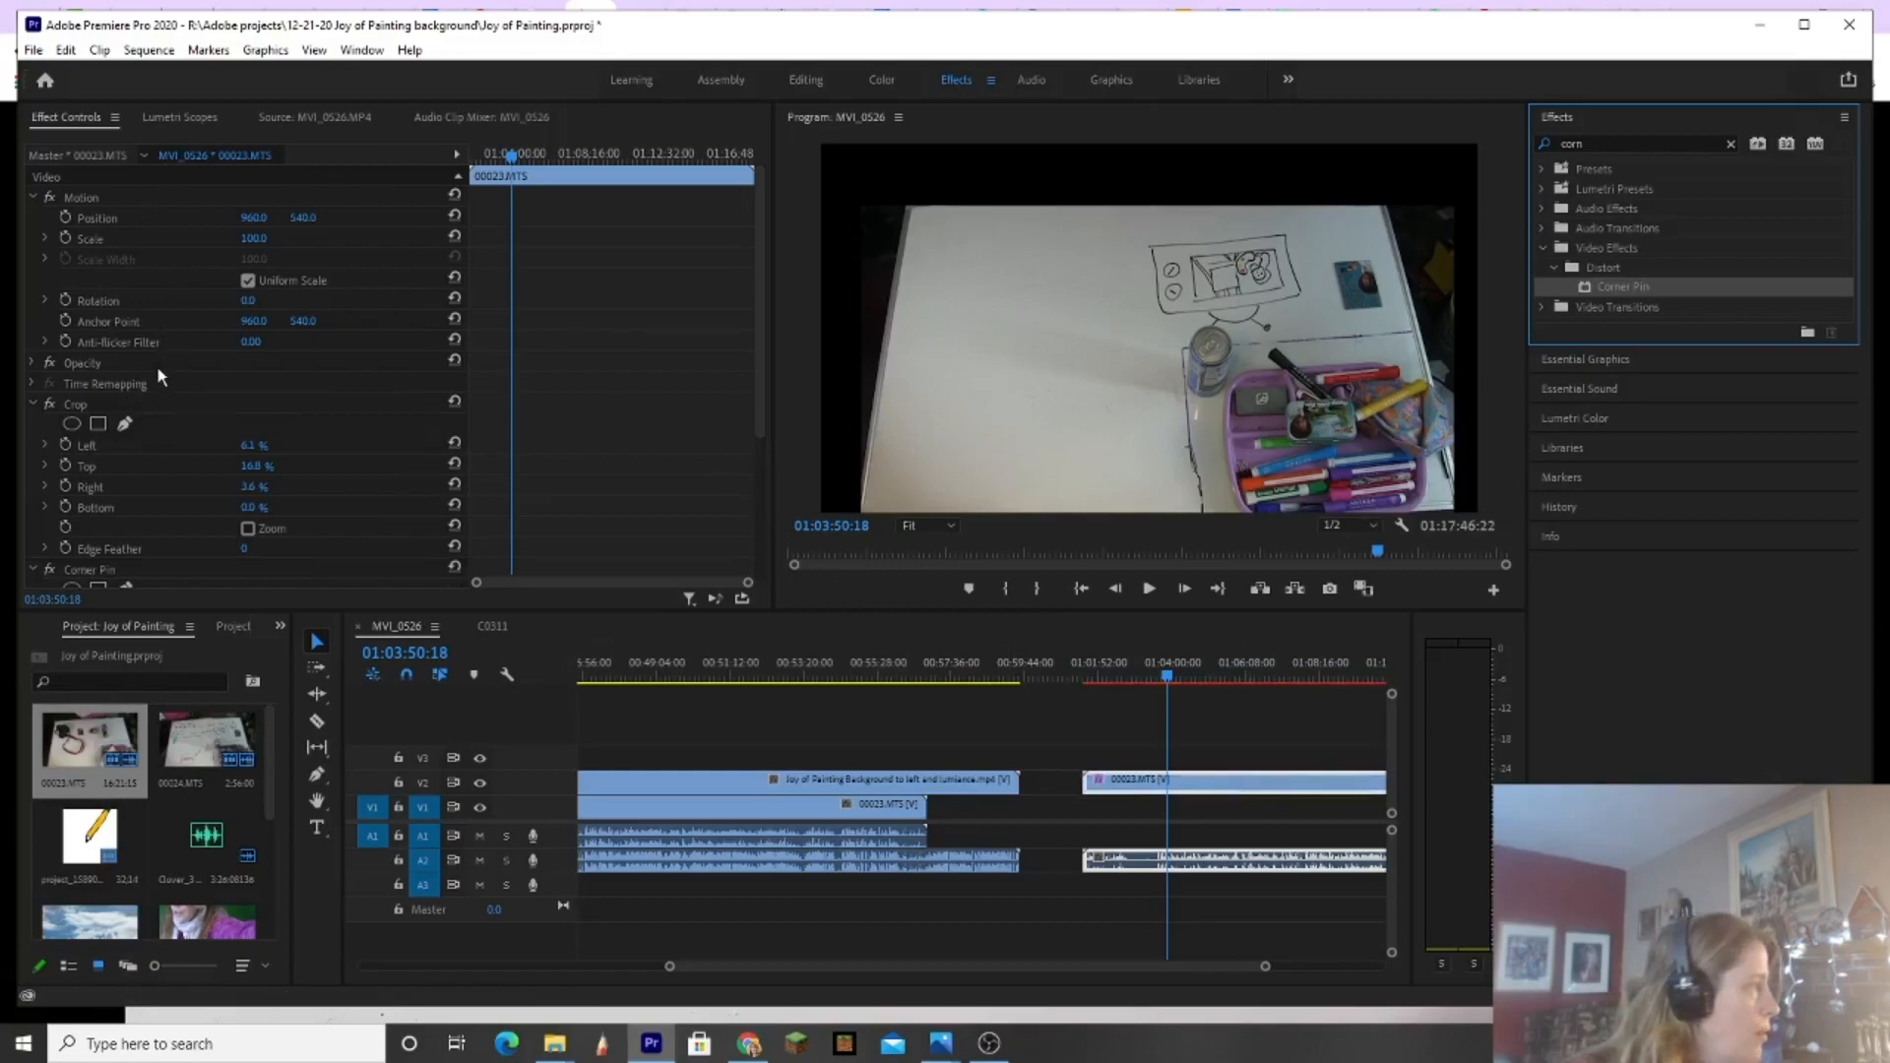
{"action": "scroll", "coordinate": [156, 365], "scroll_direction": "down", "scroll_amount": 3}
{"action": "left_click", "coordinate": [74, 450]}
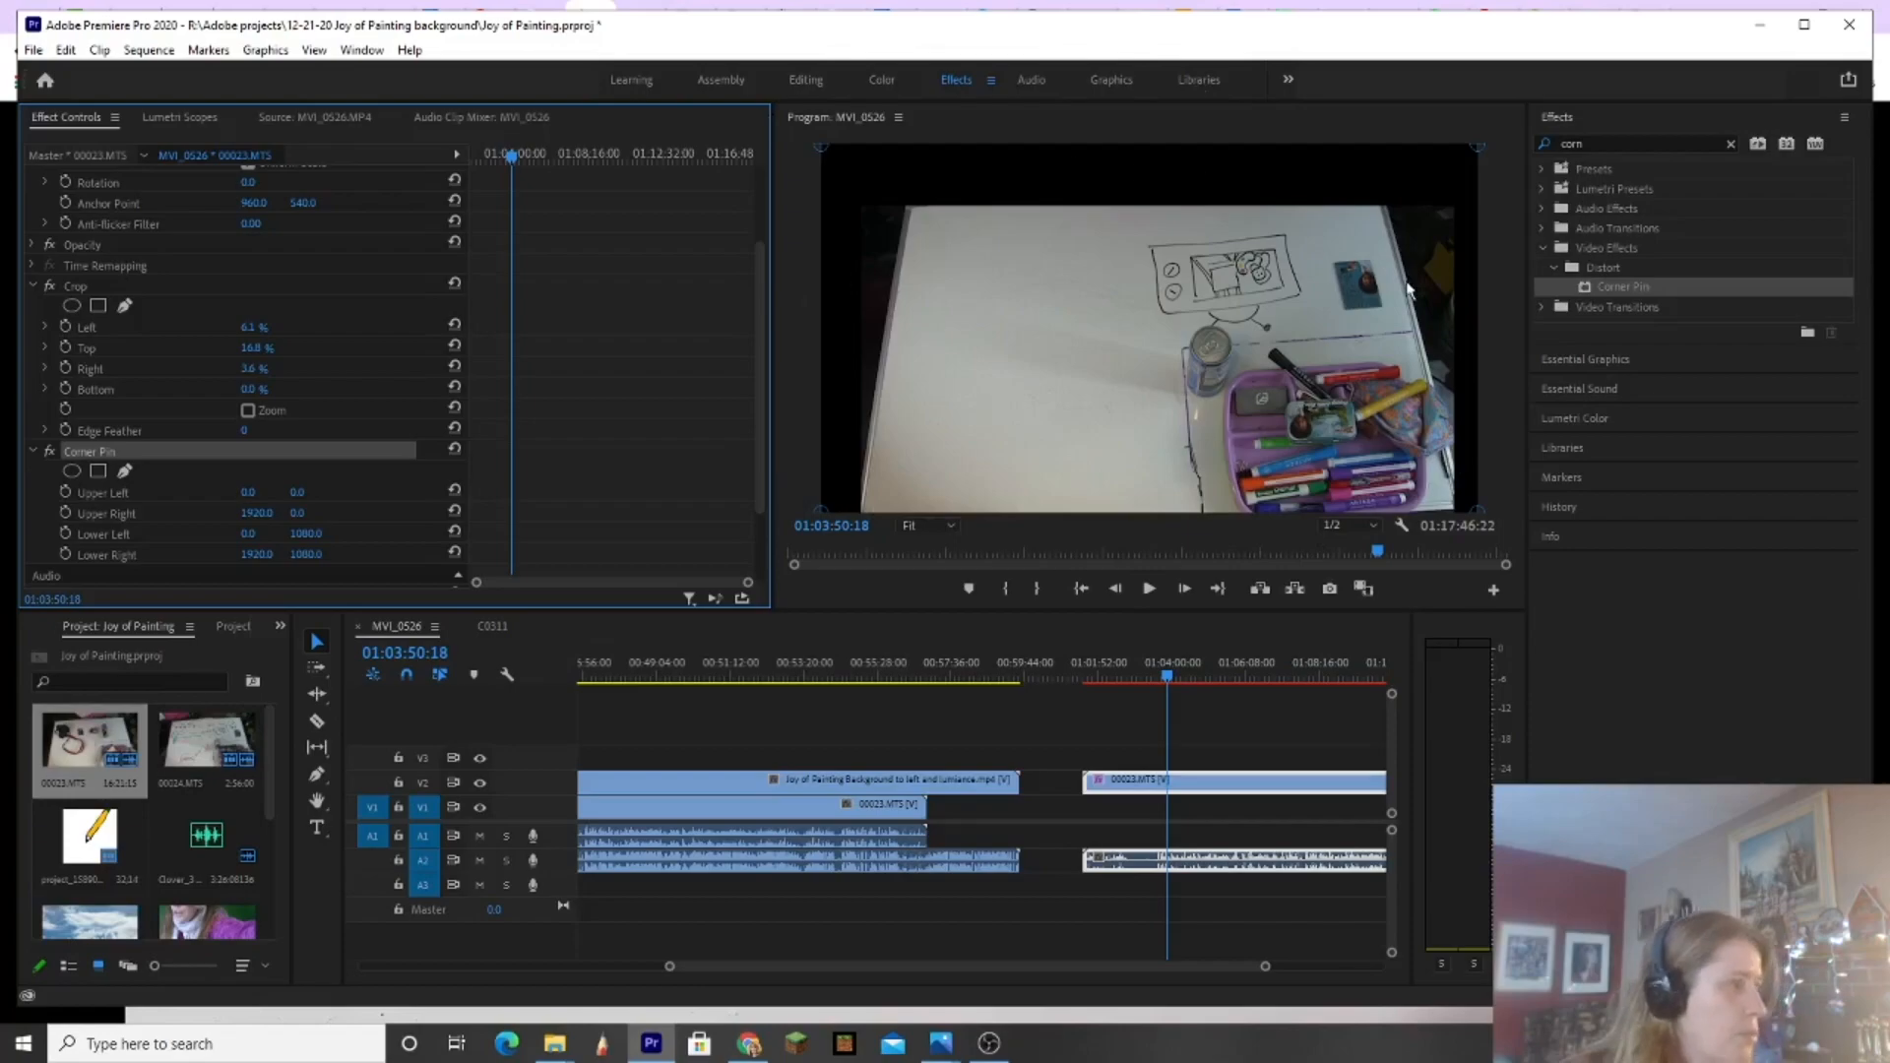
Step: Enlarge the preview at 25% zoom and stretch the Corner Pin's lower-right corner to about 2032, 1144 and upper-right to about 2468, -340
{"action": "left_click", "coordinate": [1067, 392]}
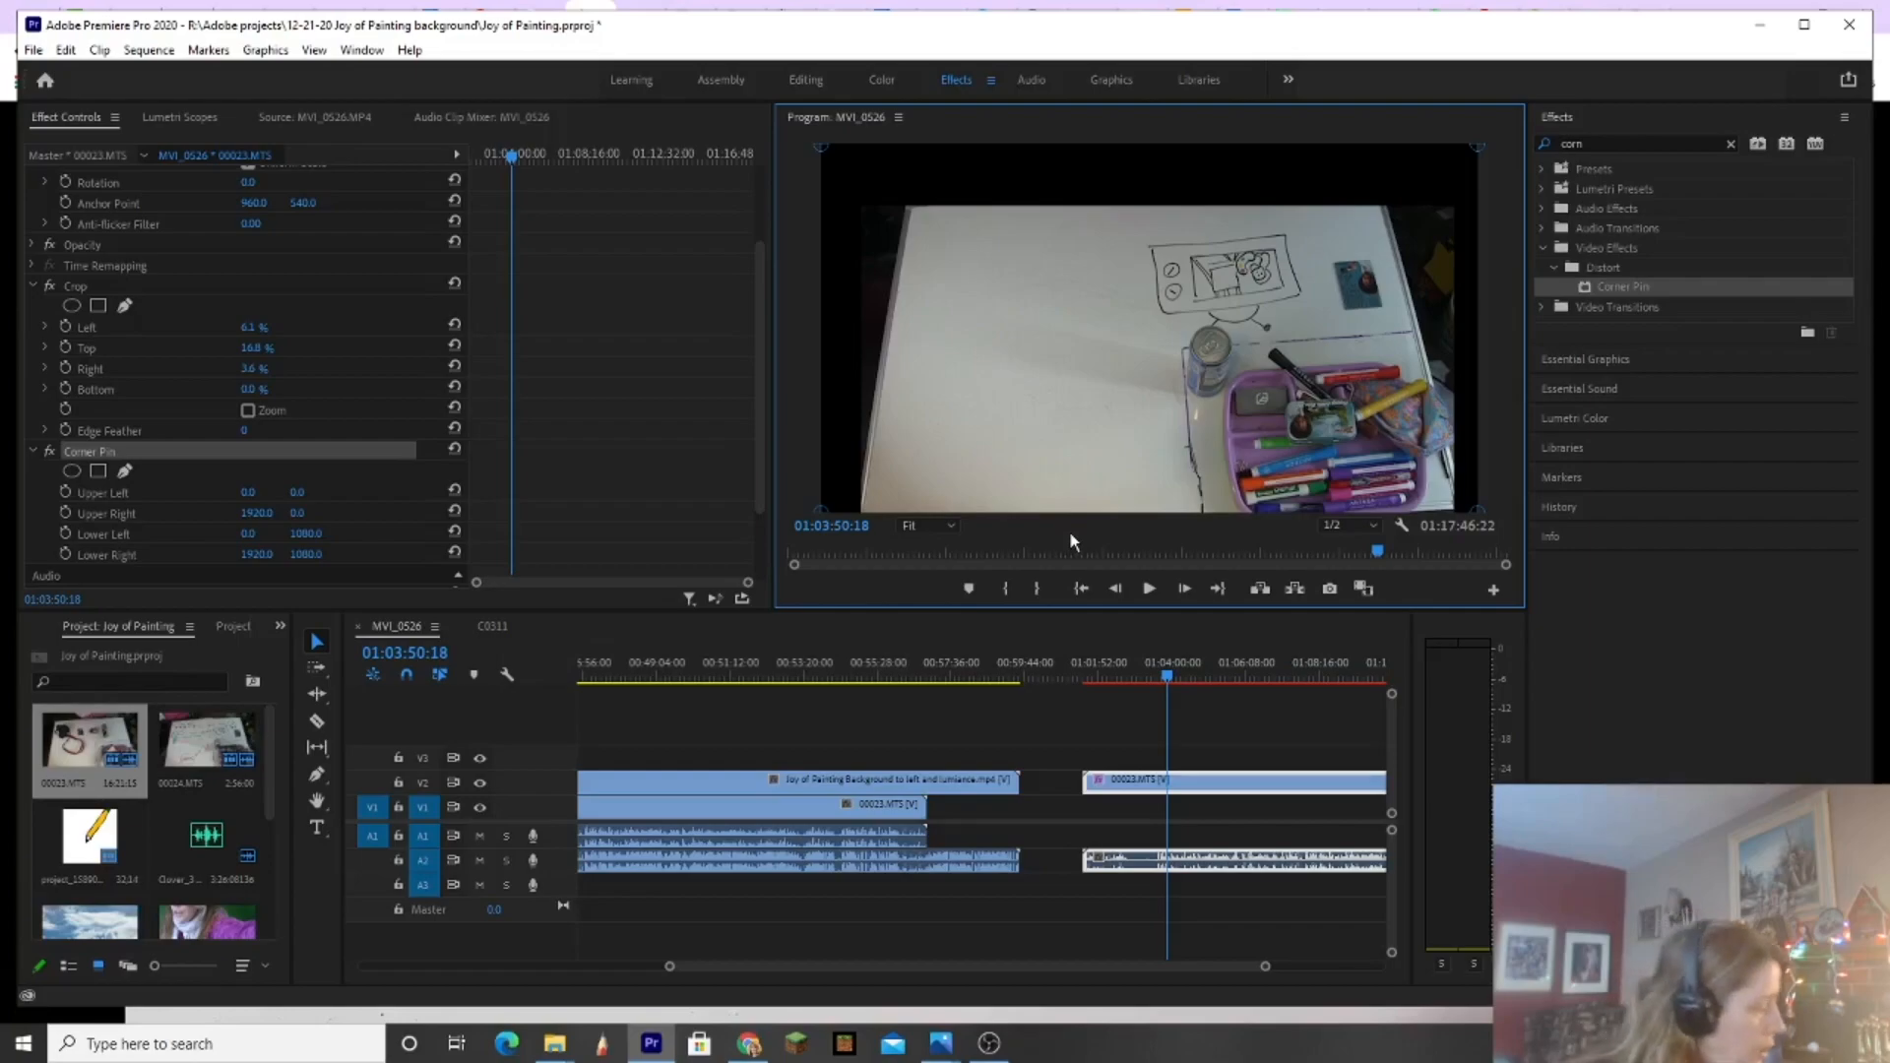
{"action": "key", "text": "grave"}
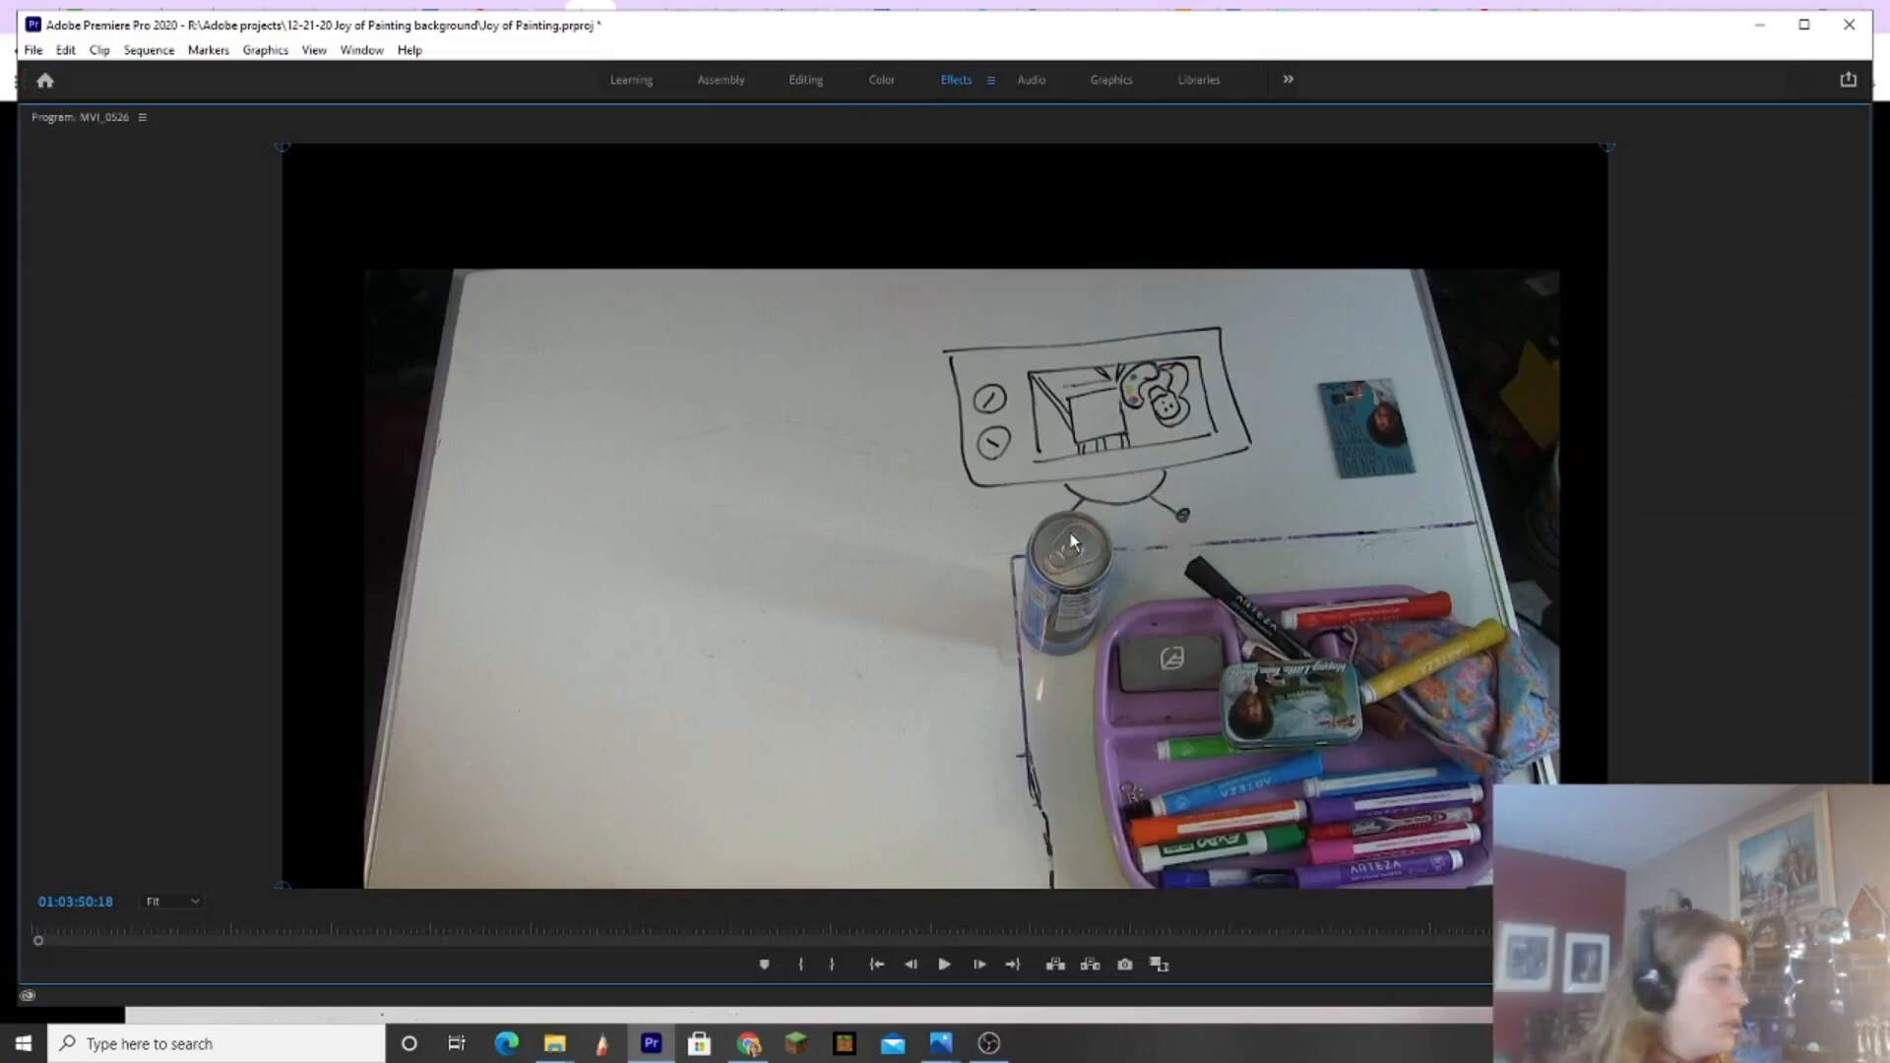
{"action": "left_click", "coordinate": [192, 902]}
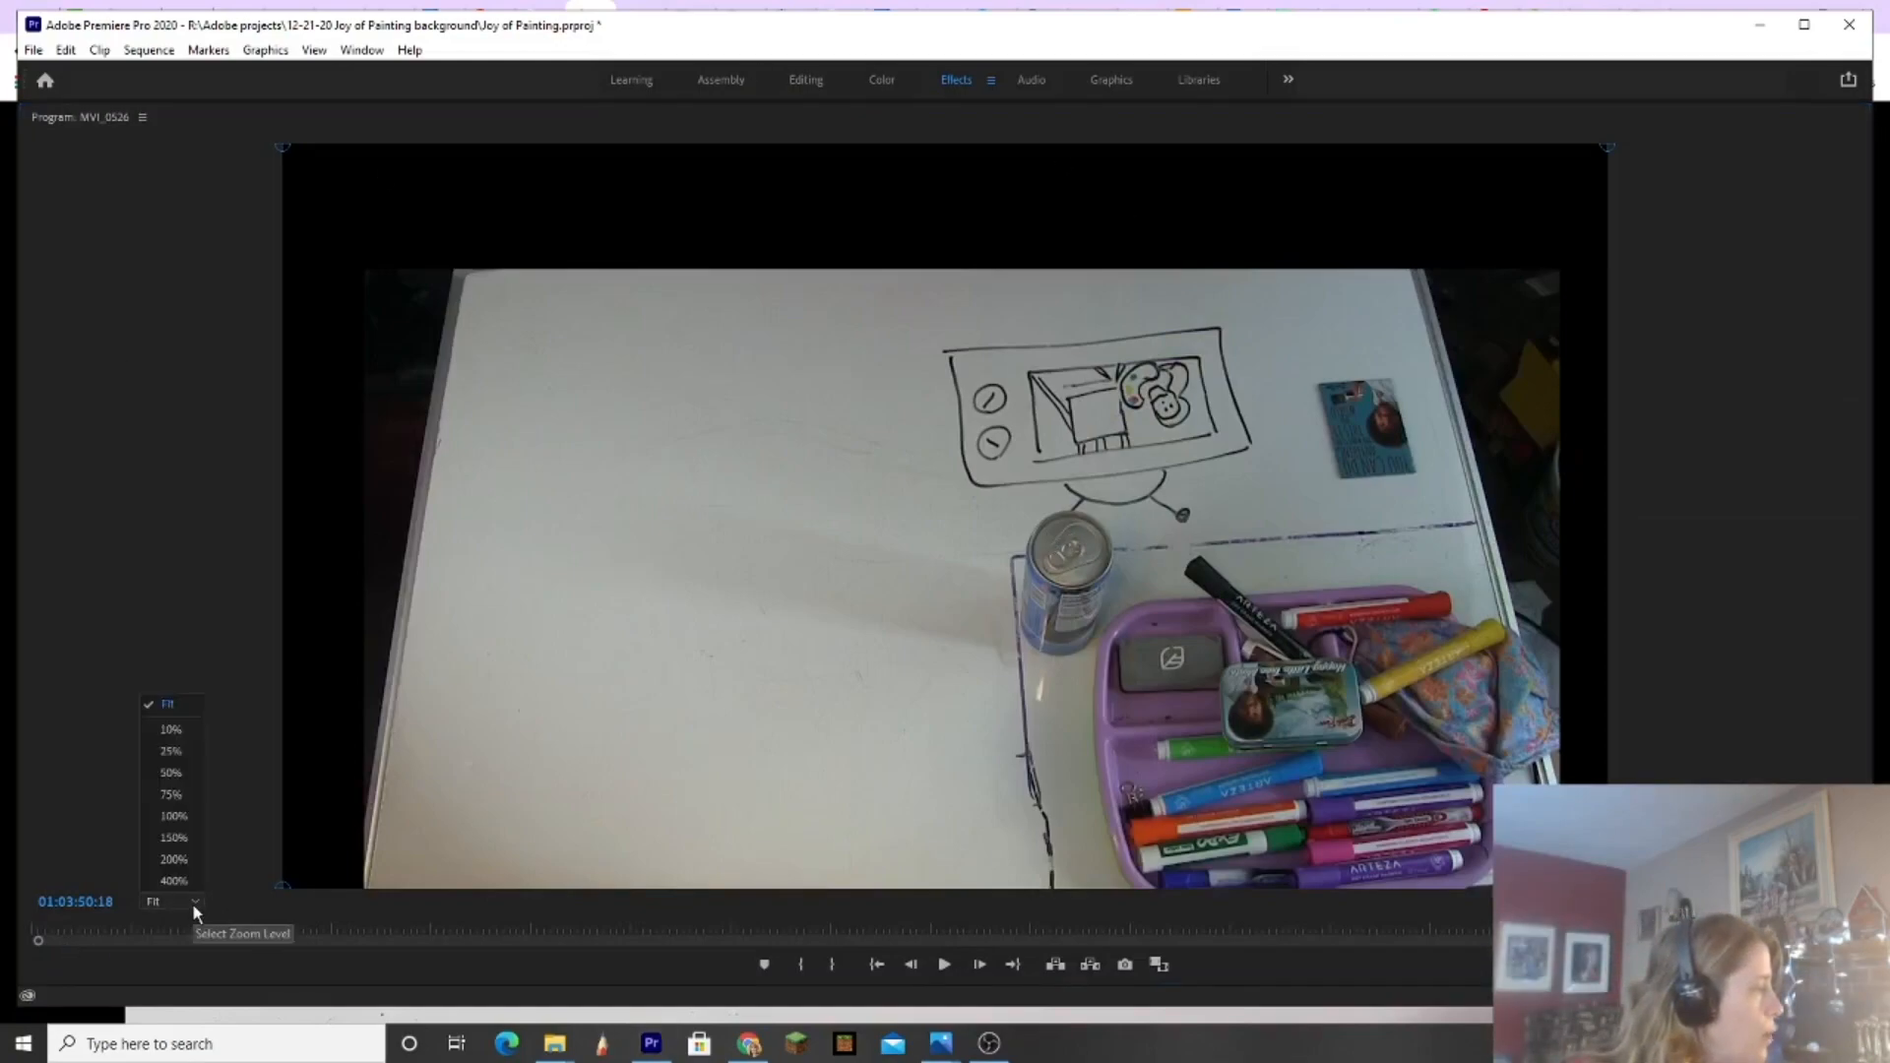
{"action": "left_click", "coordinate": [171, 752]}
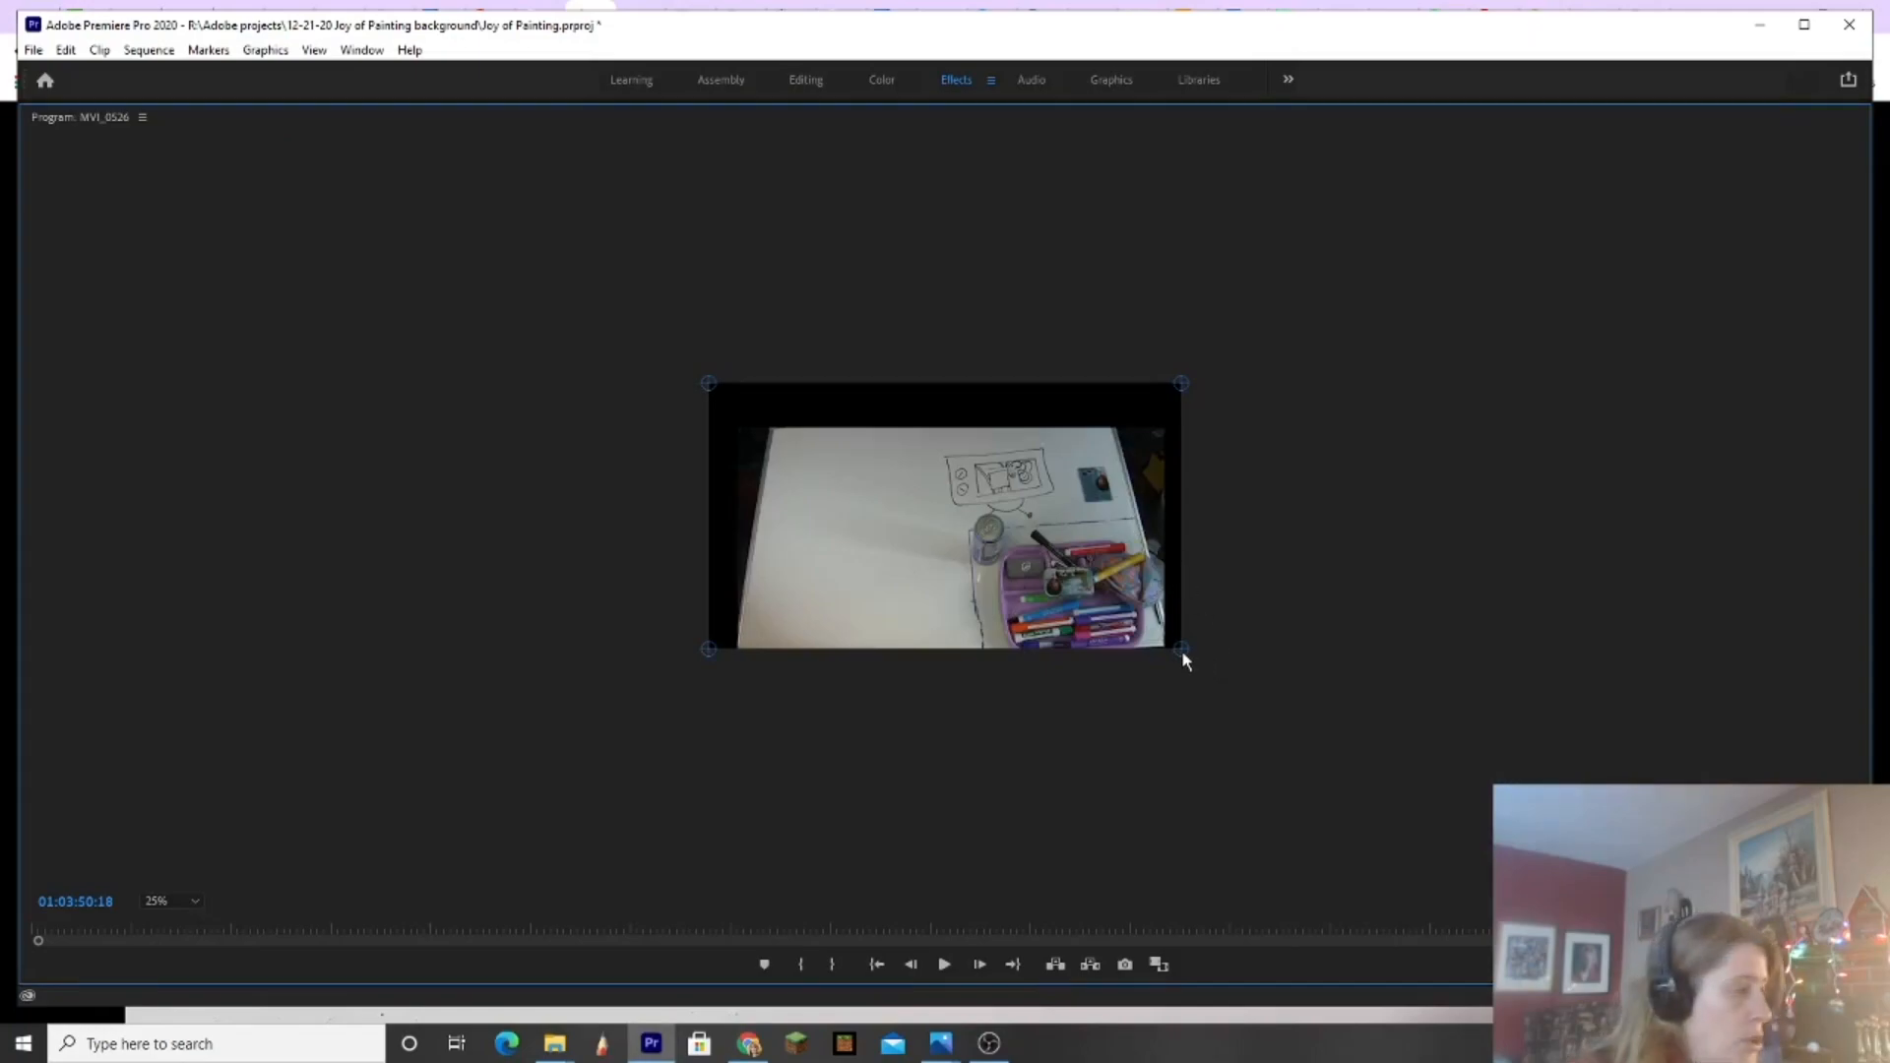
{"action": "left_click_drag", "start_coordinate": [1182, 647], "coordinate": [1208, 663]}
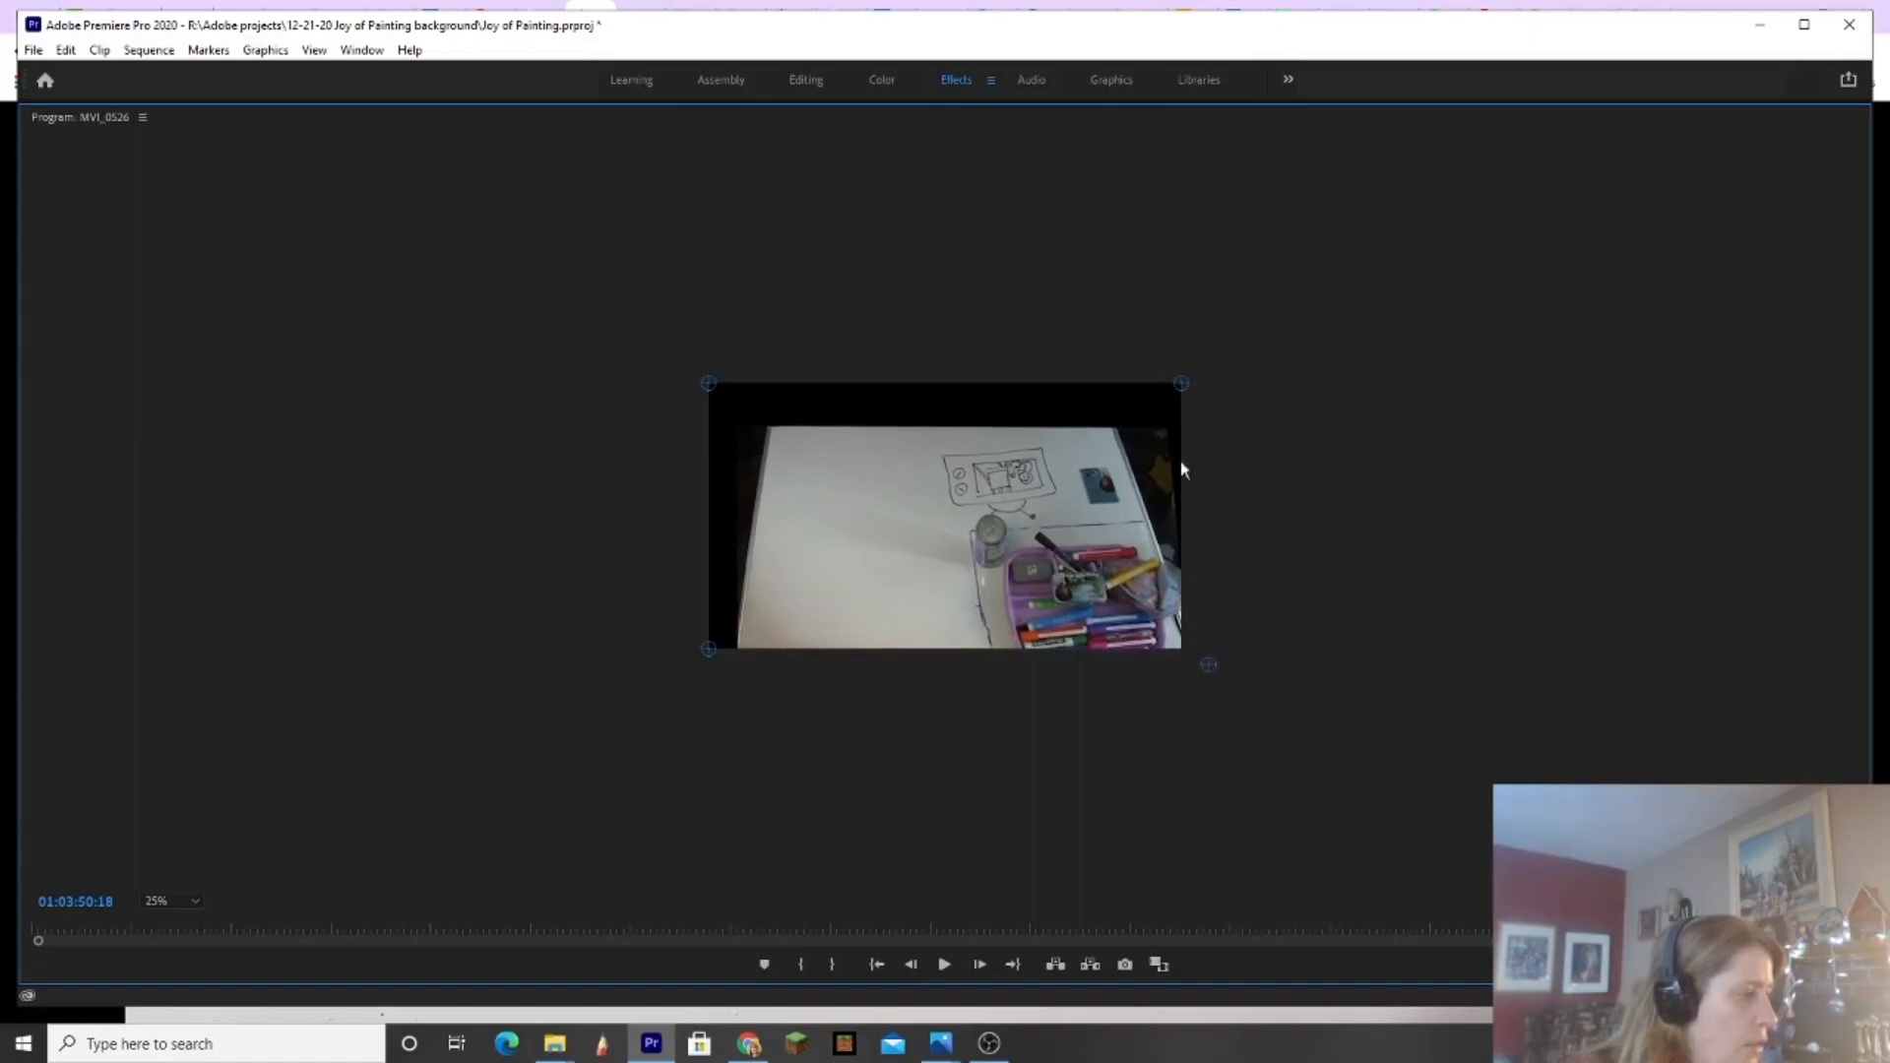
{"action": "left_click_drag", "start_coordinate": [1187, 375], "coordinate": [1316, 300]}
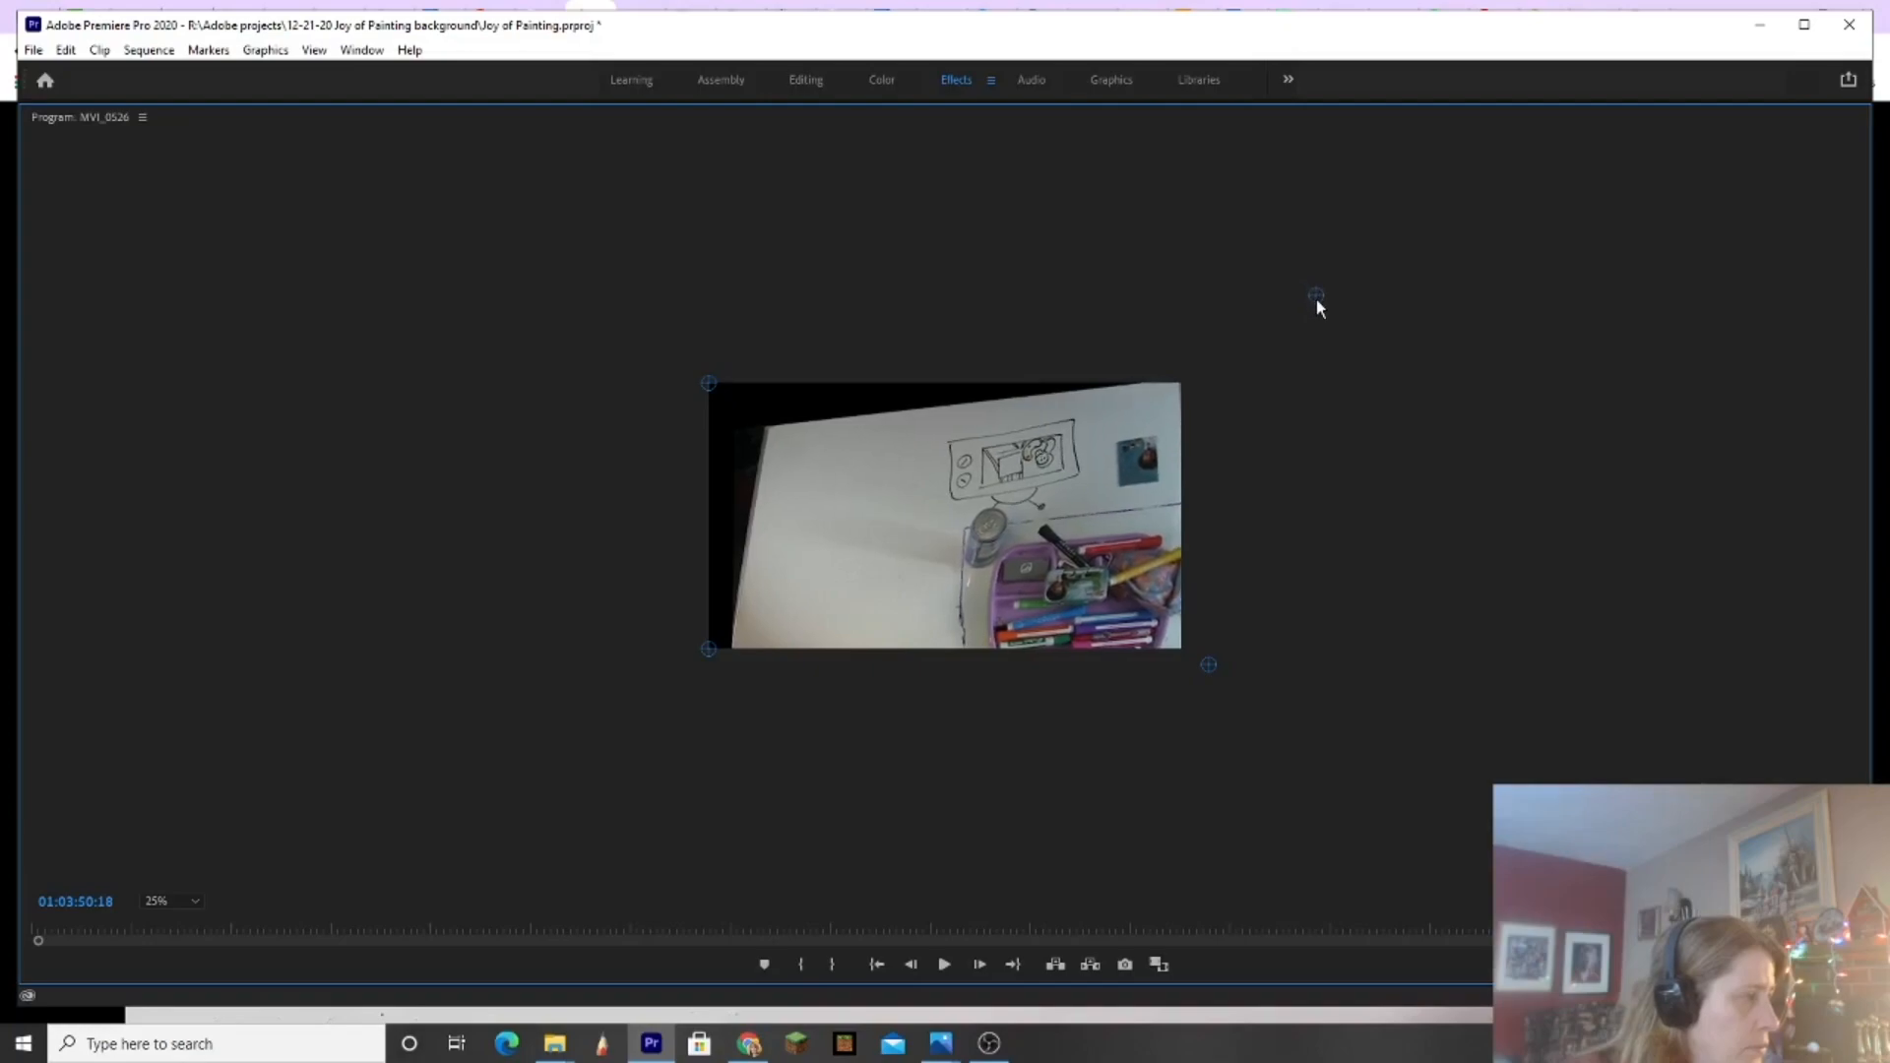
Step: Stretch the Corner Pin's upper-left corner to about -528, -508 and lower-left to about -168, 1108, then restore the normal panel layout
{"action": "left_click_drag", "start_coordinate": [709, 380], "coordinate": [612, 292]}
{"action": "left_click_drag", "start_coordinate": [609, 286], "coordinate": [591, 268]}
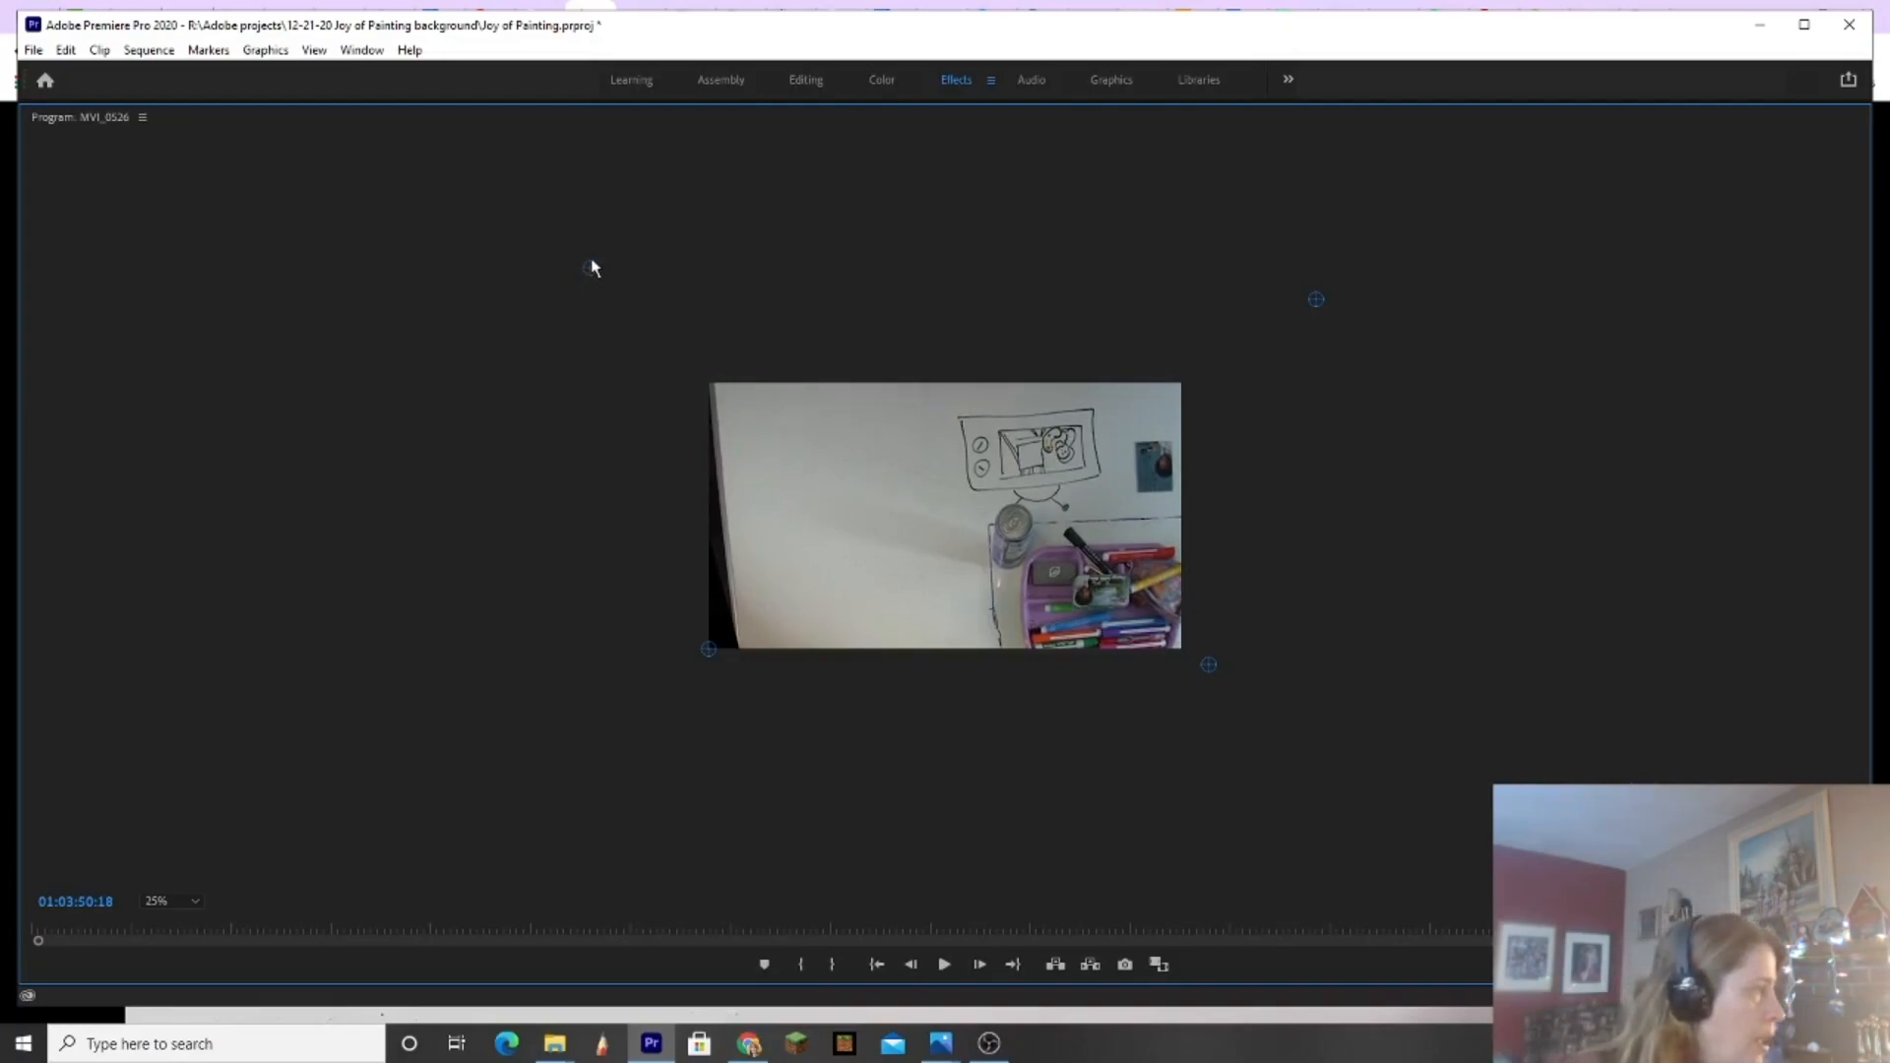
{"action": "left_click_drag", "start_coordinate": [590, 268], "coordinate": [569, 258]}
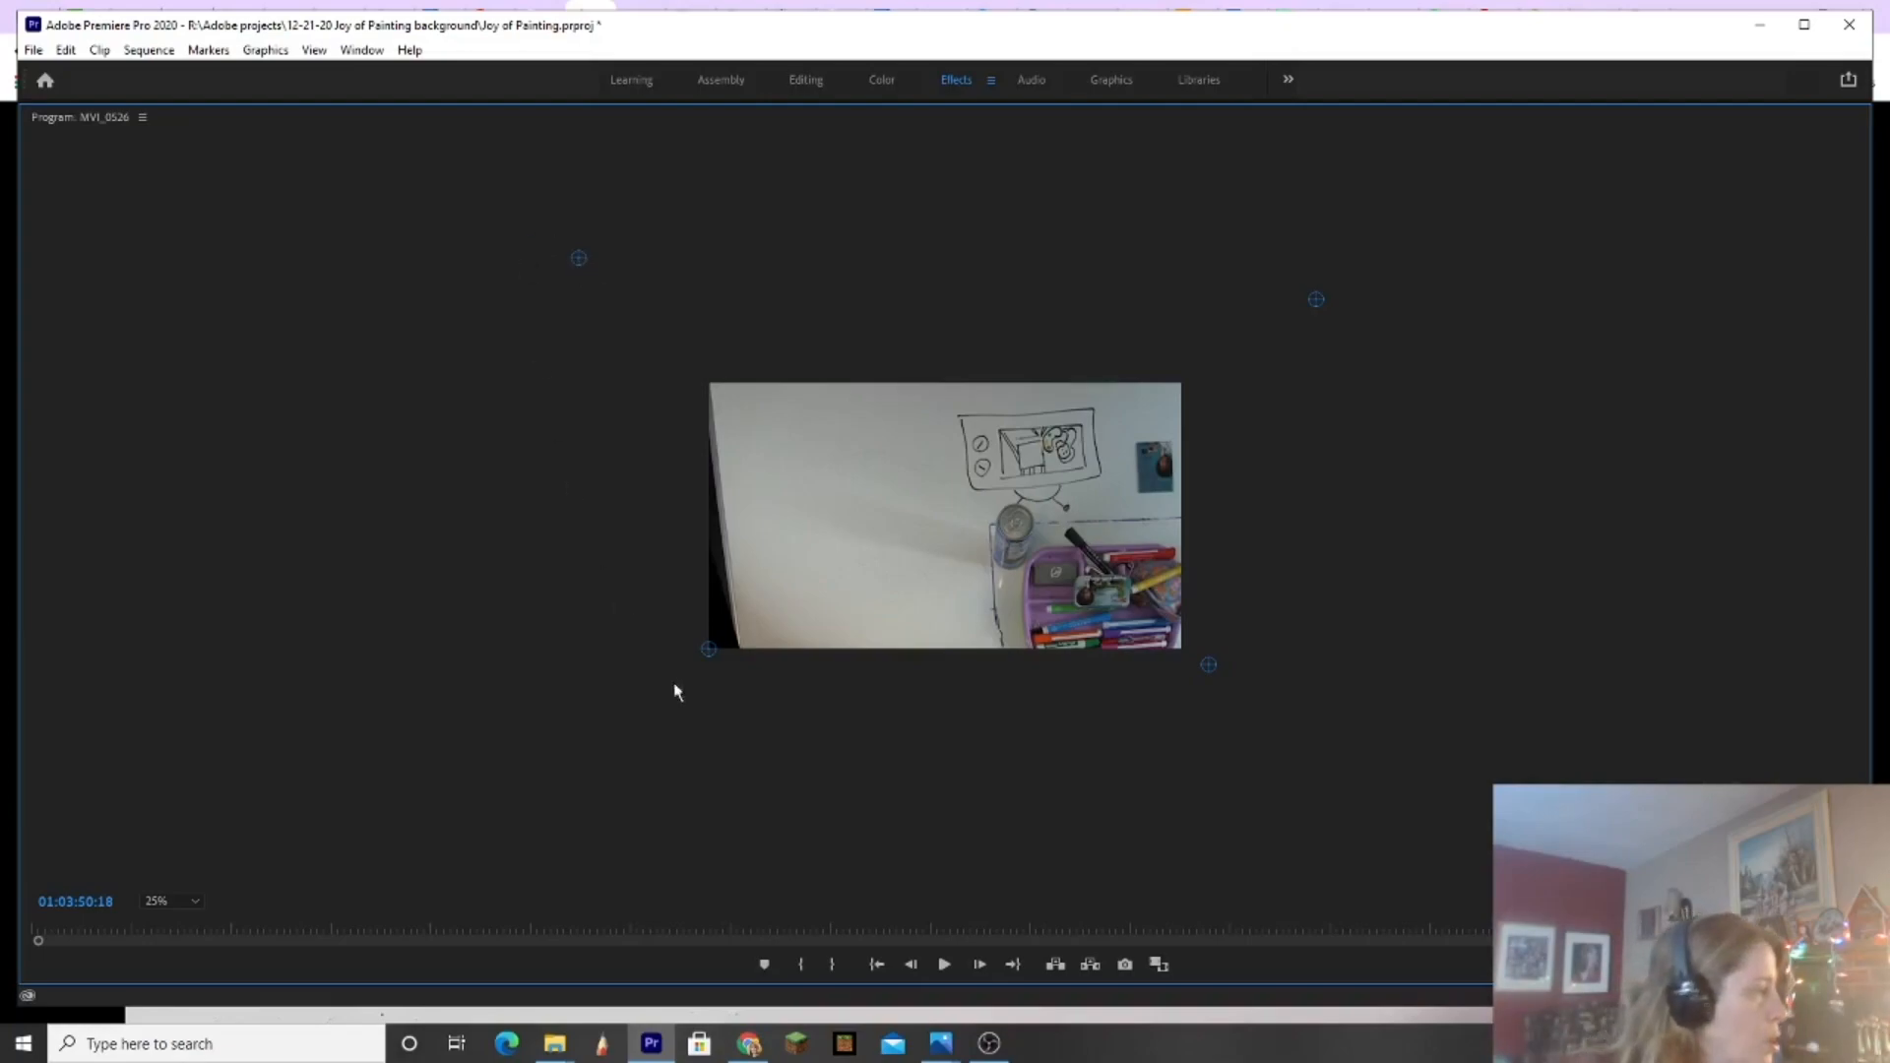
{"action": "left_click_drag", "start_coordinate": [706, 647], "coordinate": [668, 656]}
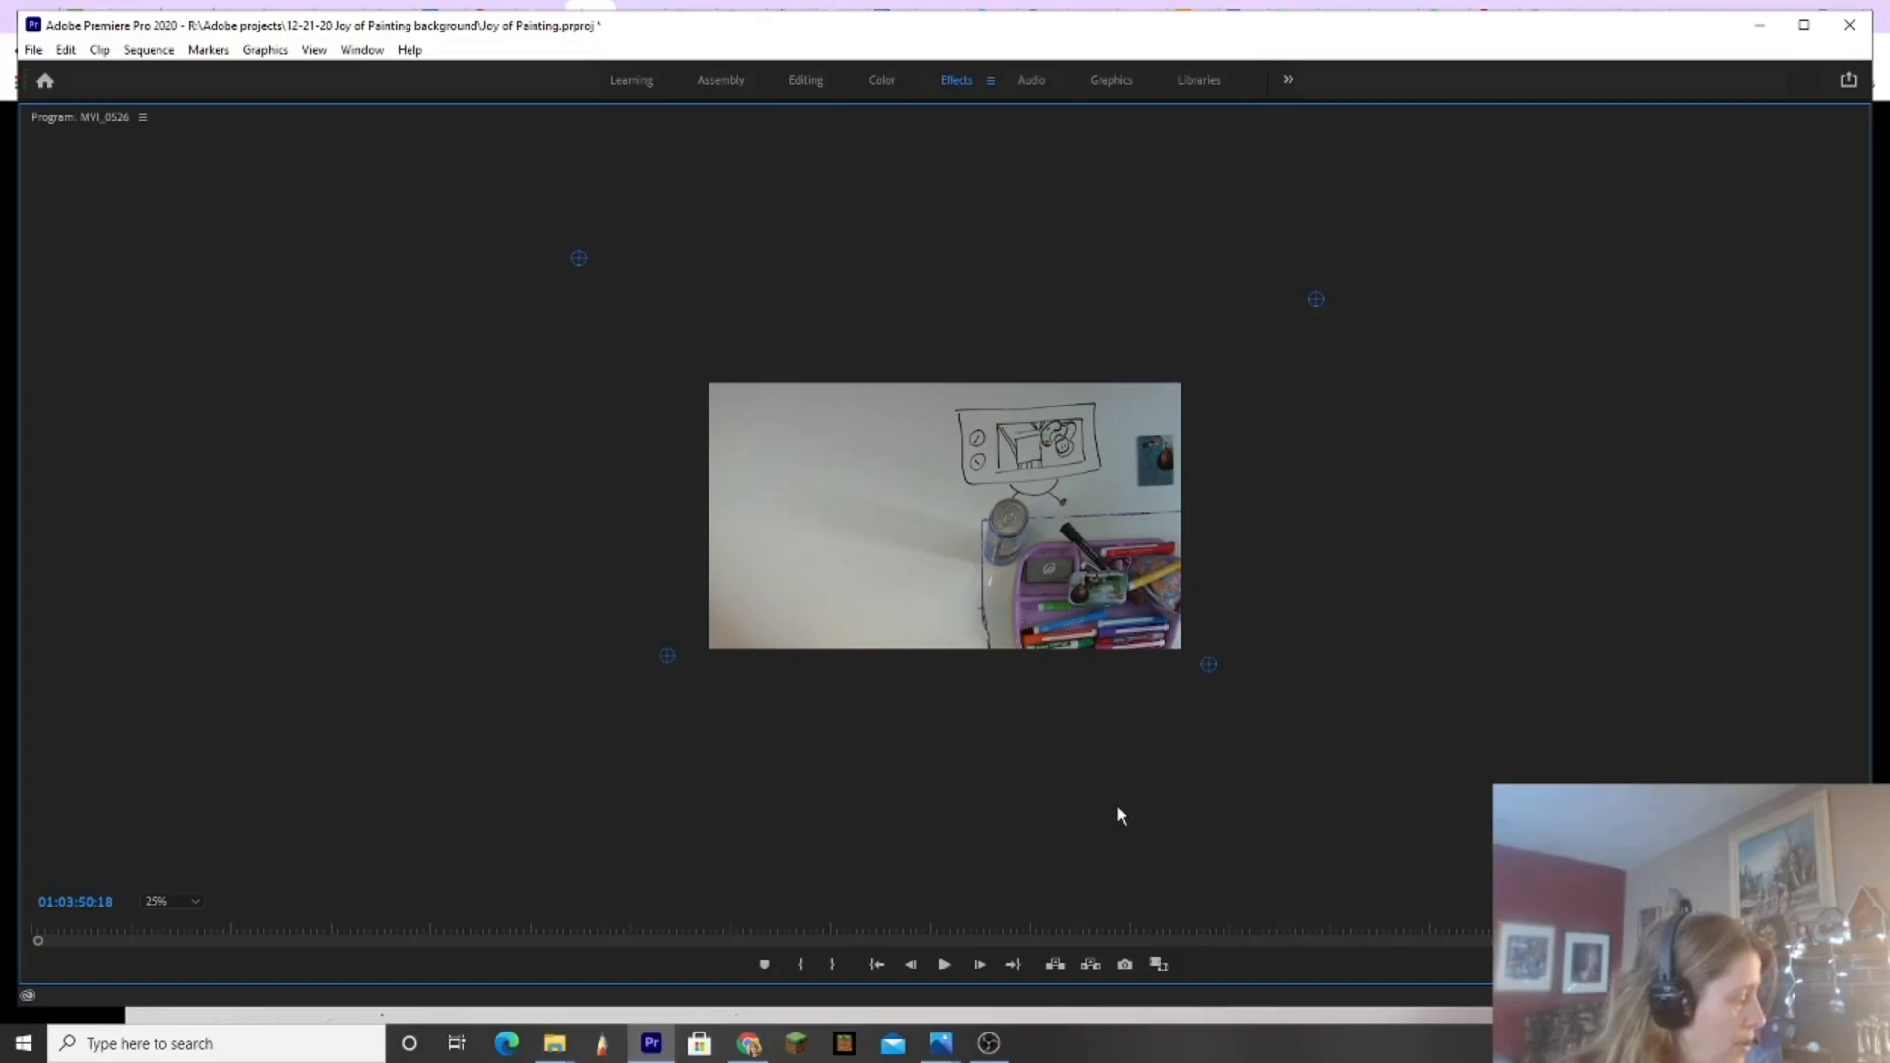
{"action": "key", "text": "grave"}
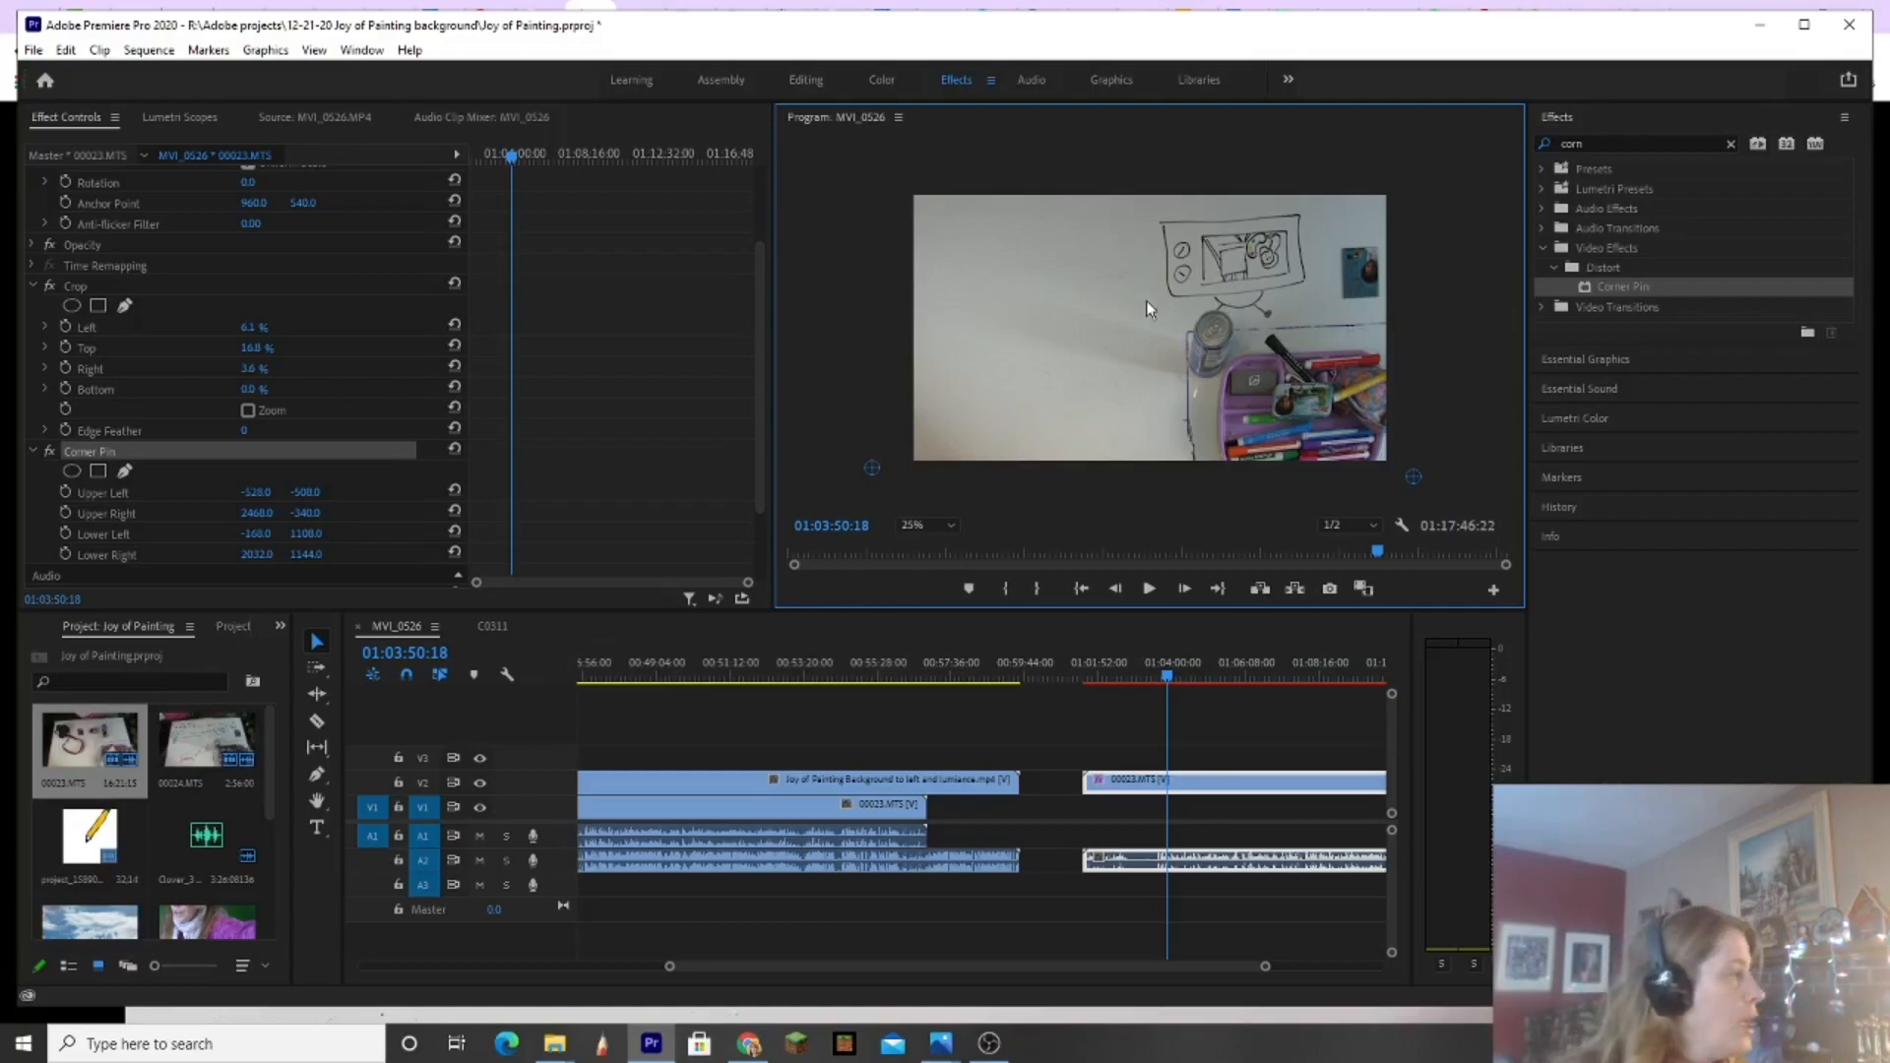
Step: Rotate the corner-pinned 00023.MTS clip by 180 degrees
{"action": "scroll", "coordinate": [394, 320], "scroll_direction": "up", "scroll_amount": 3}
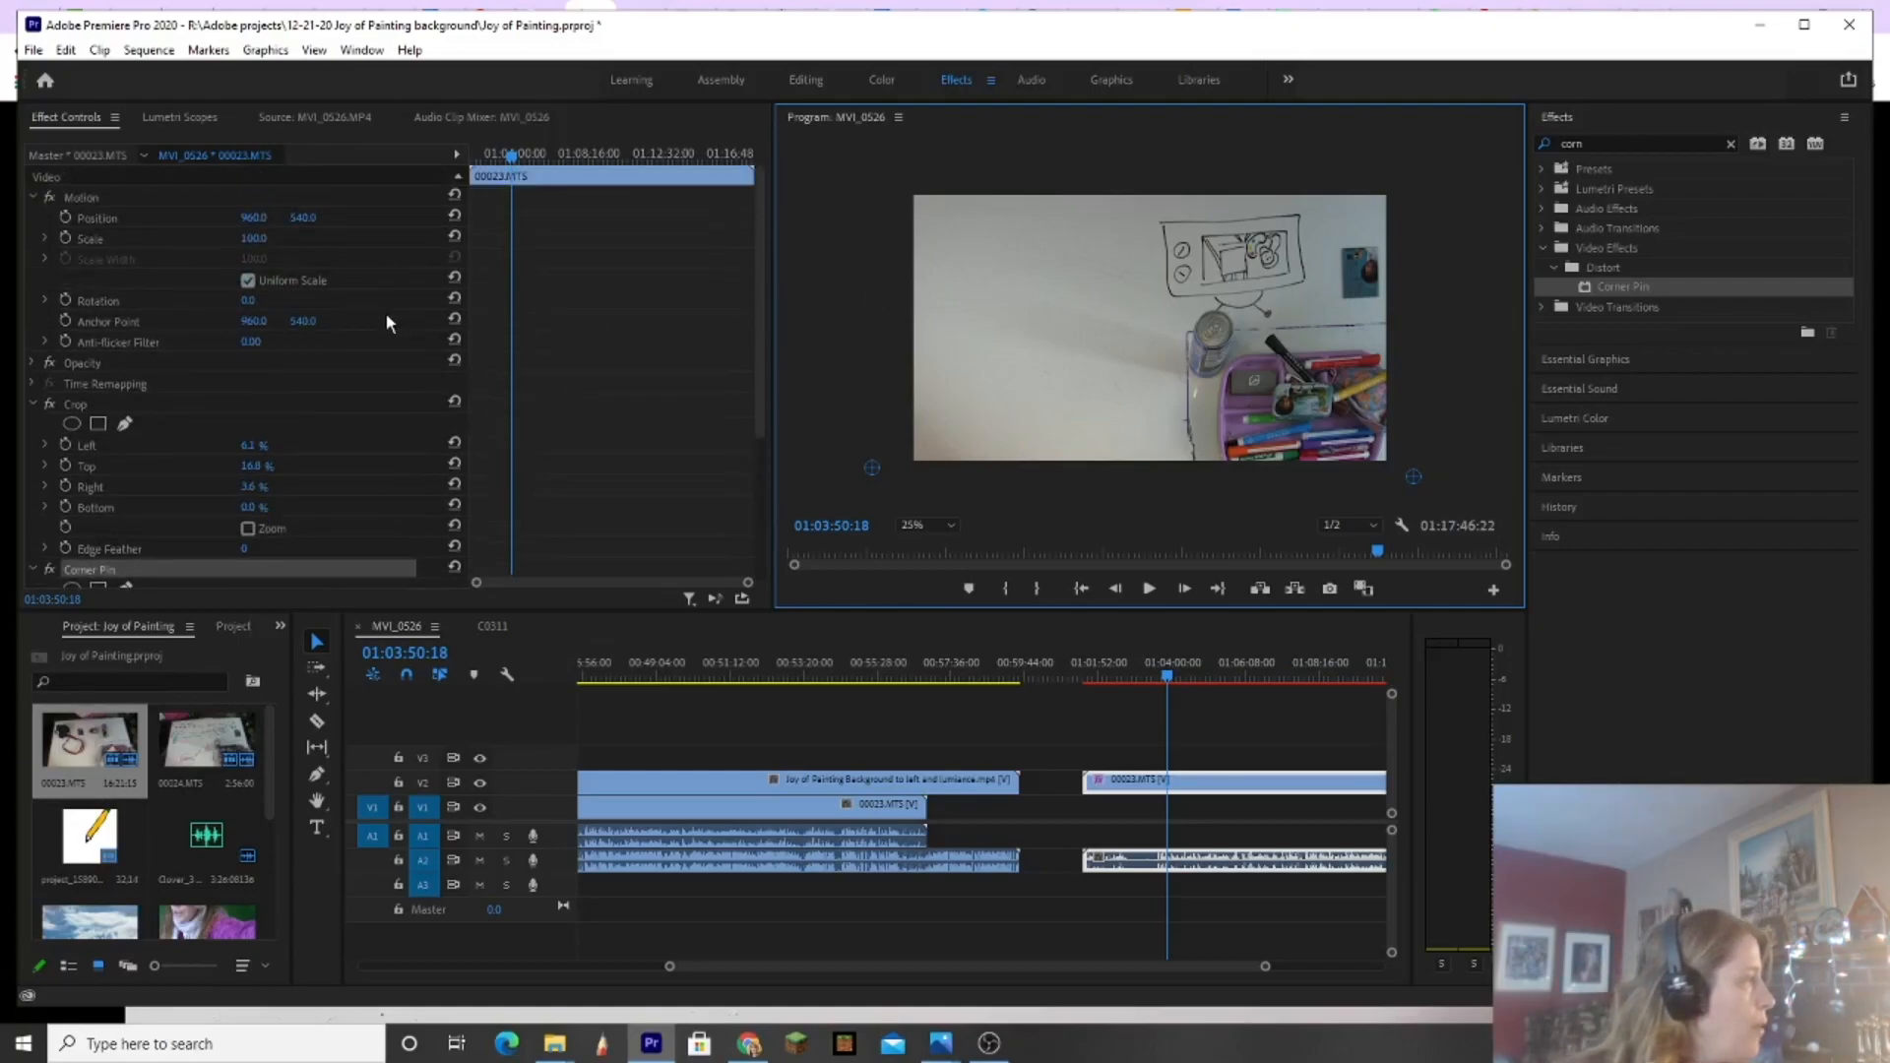
{"action": "left_click", "coordinate": [246, 300]}
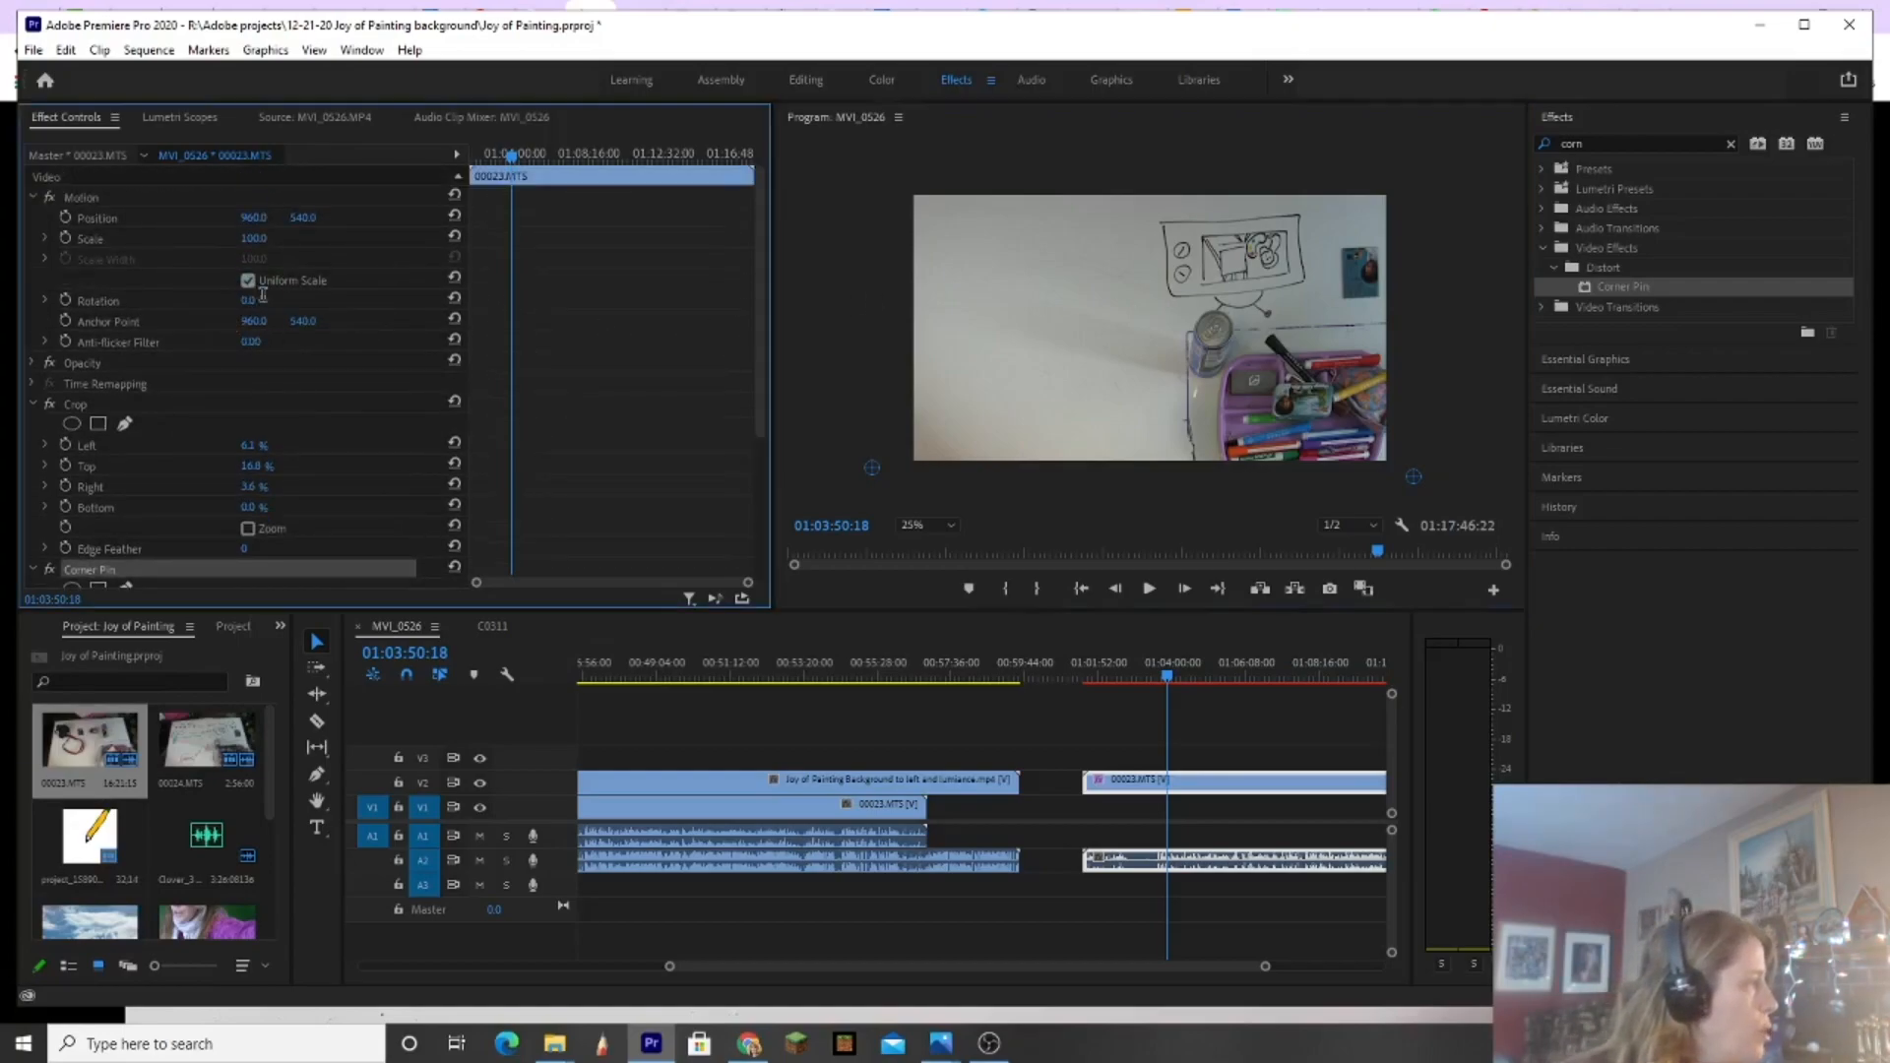
{"action": "type", "text": "180"}
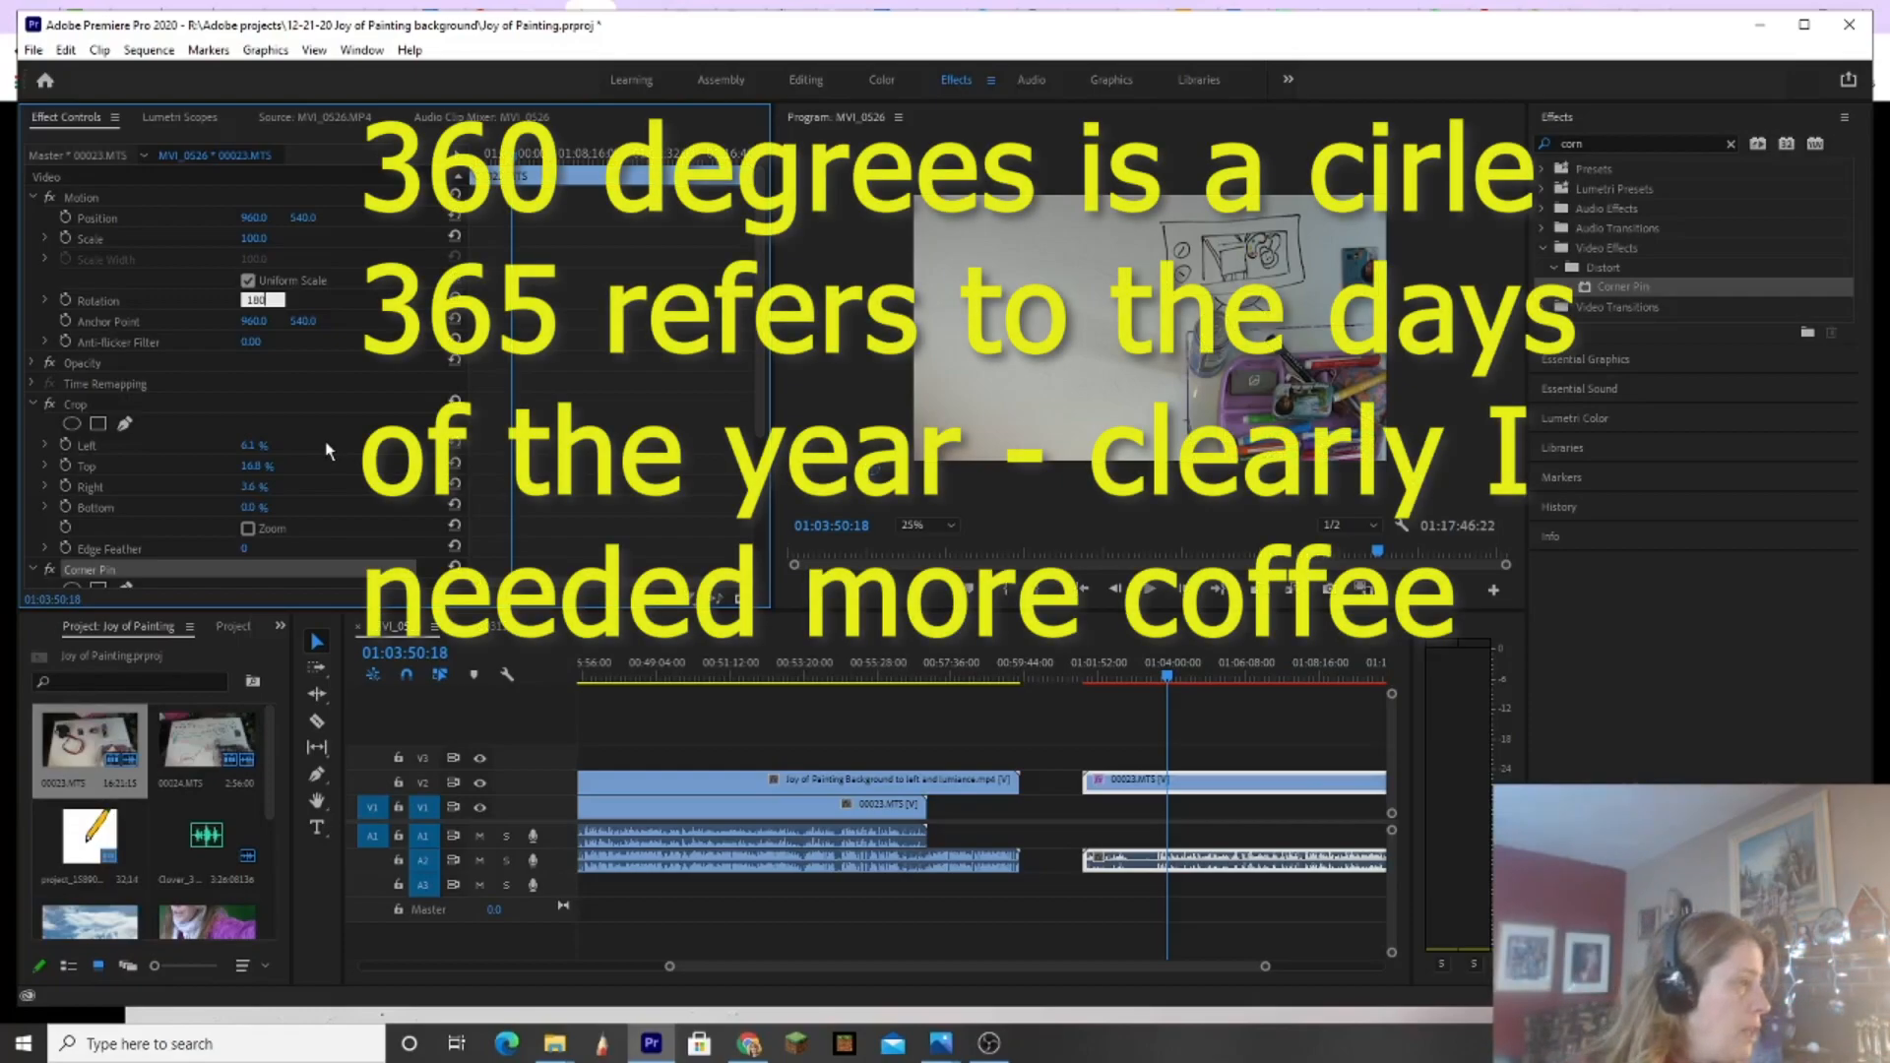
{"action": "key", "text": "Return"}
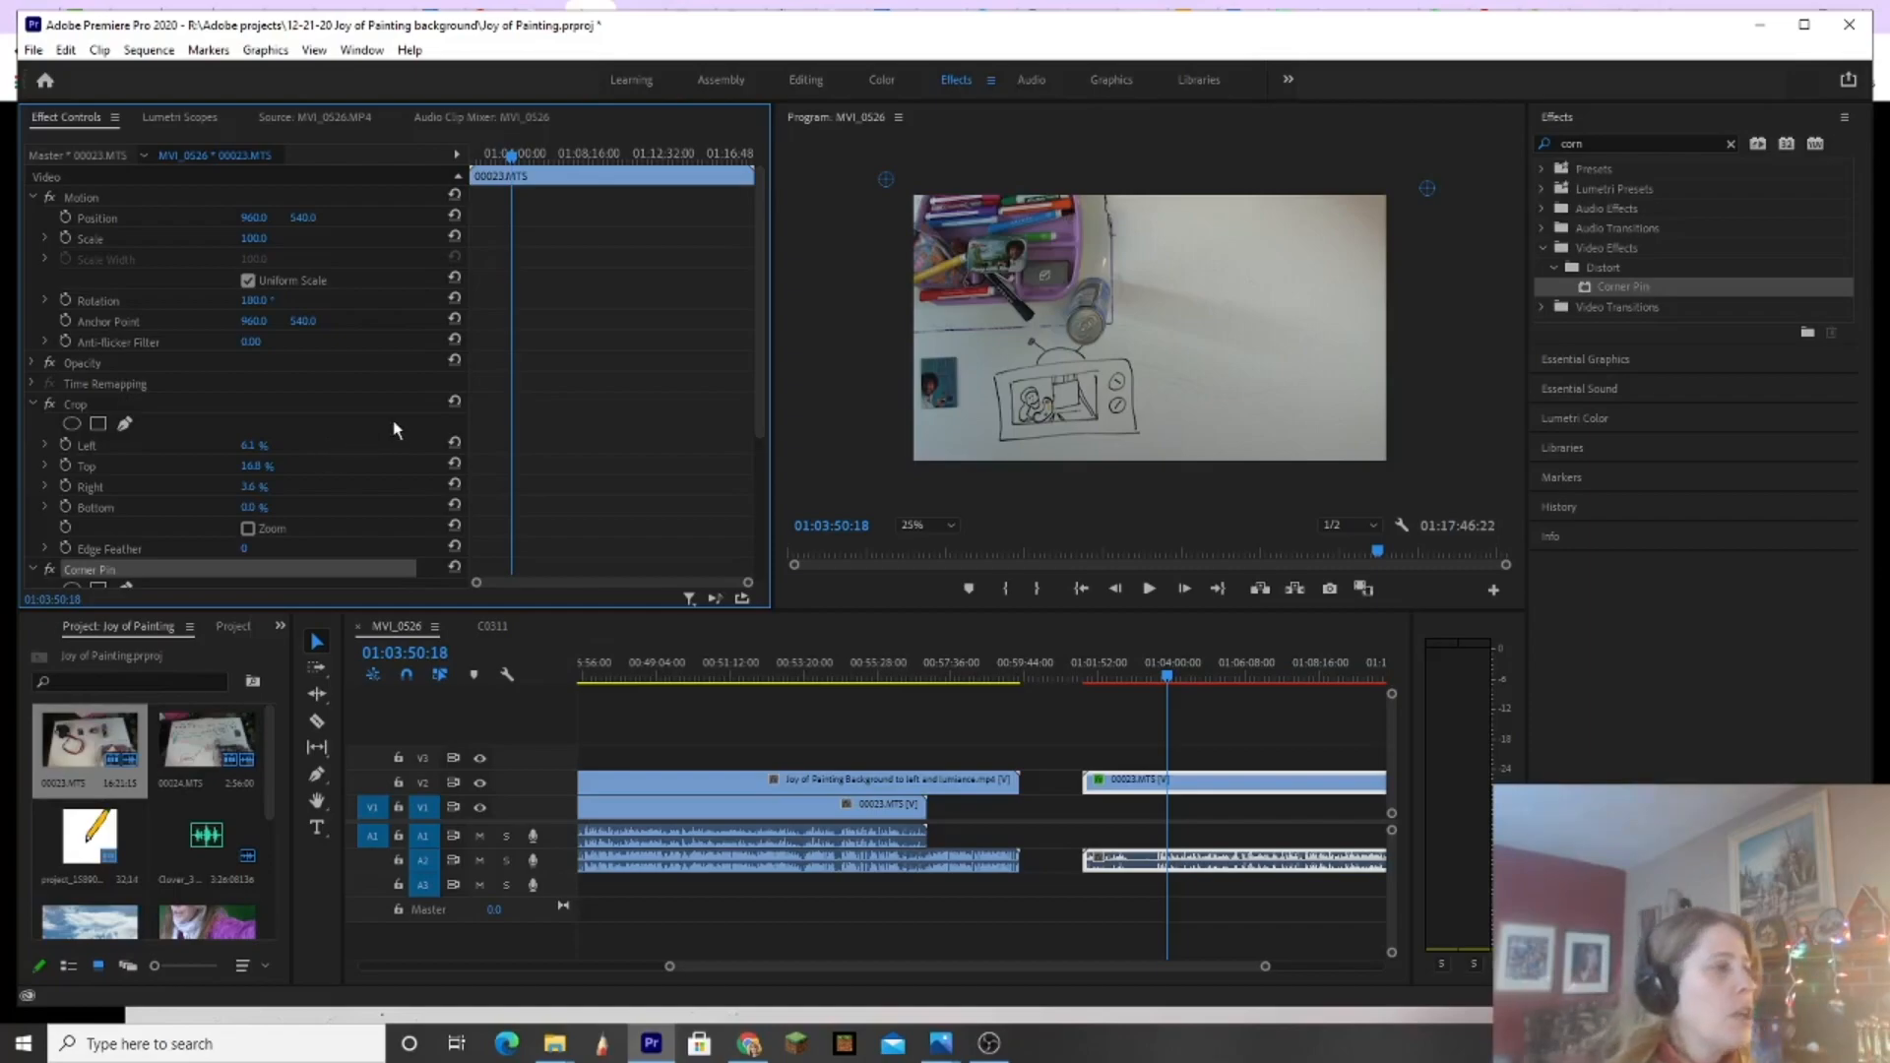
Step: Find the Brightness & Contrast effect and apply it to the rotated 00023.MTS clip
{"action": "left_click", "coordinate": [1548, 143]}
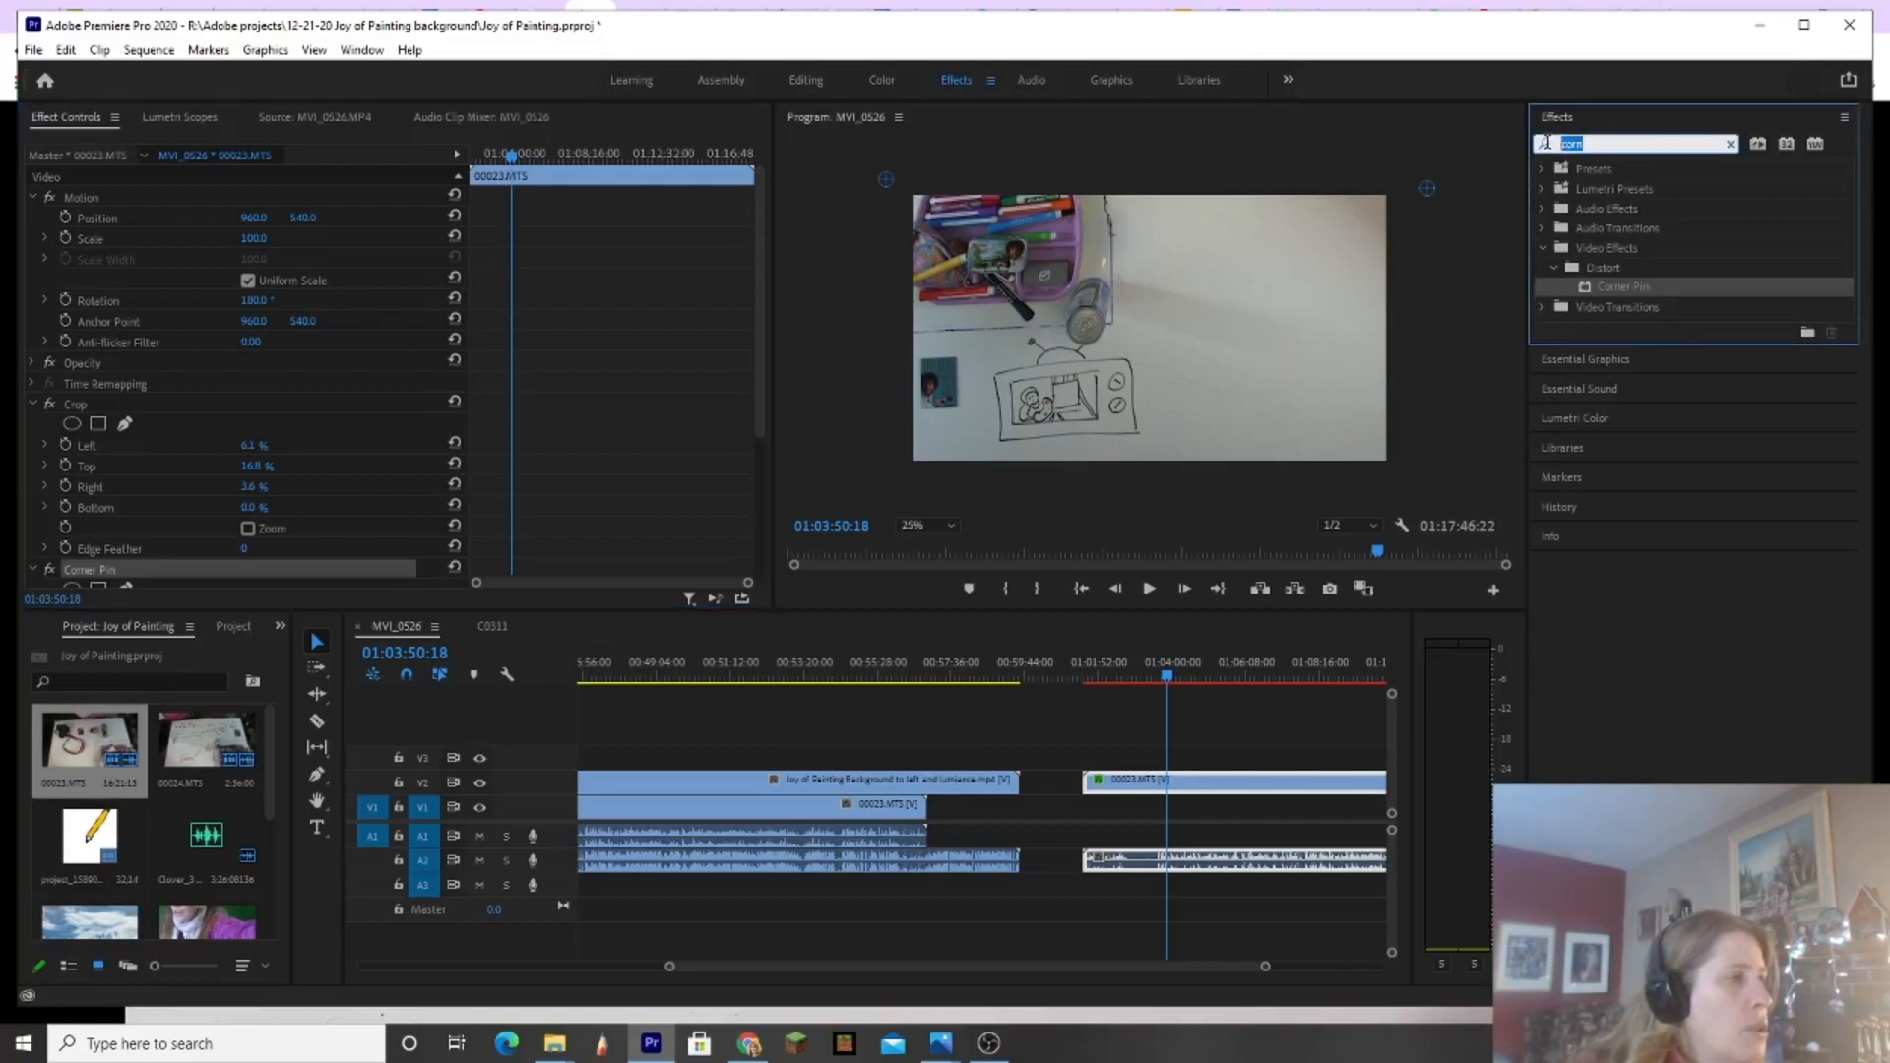
{"action": "type", "text": "bri"}
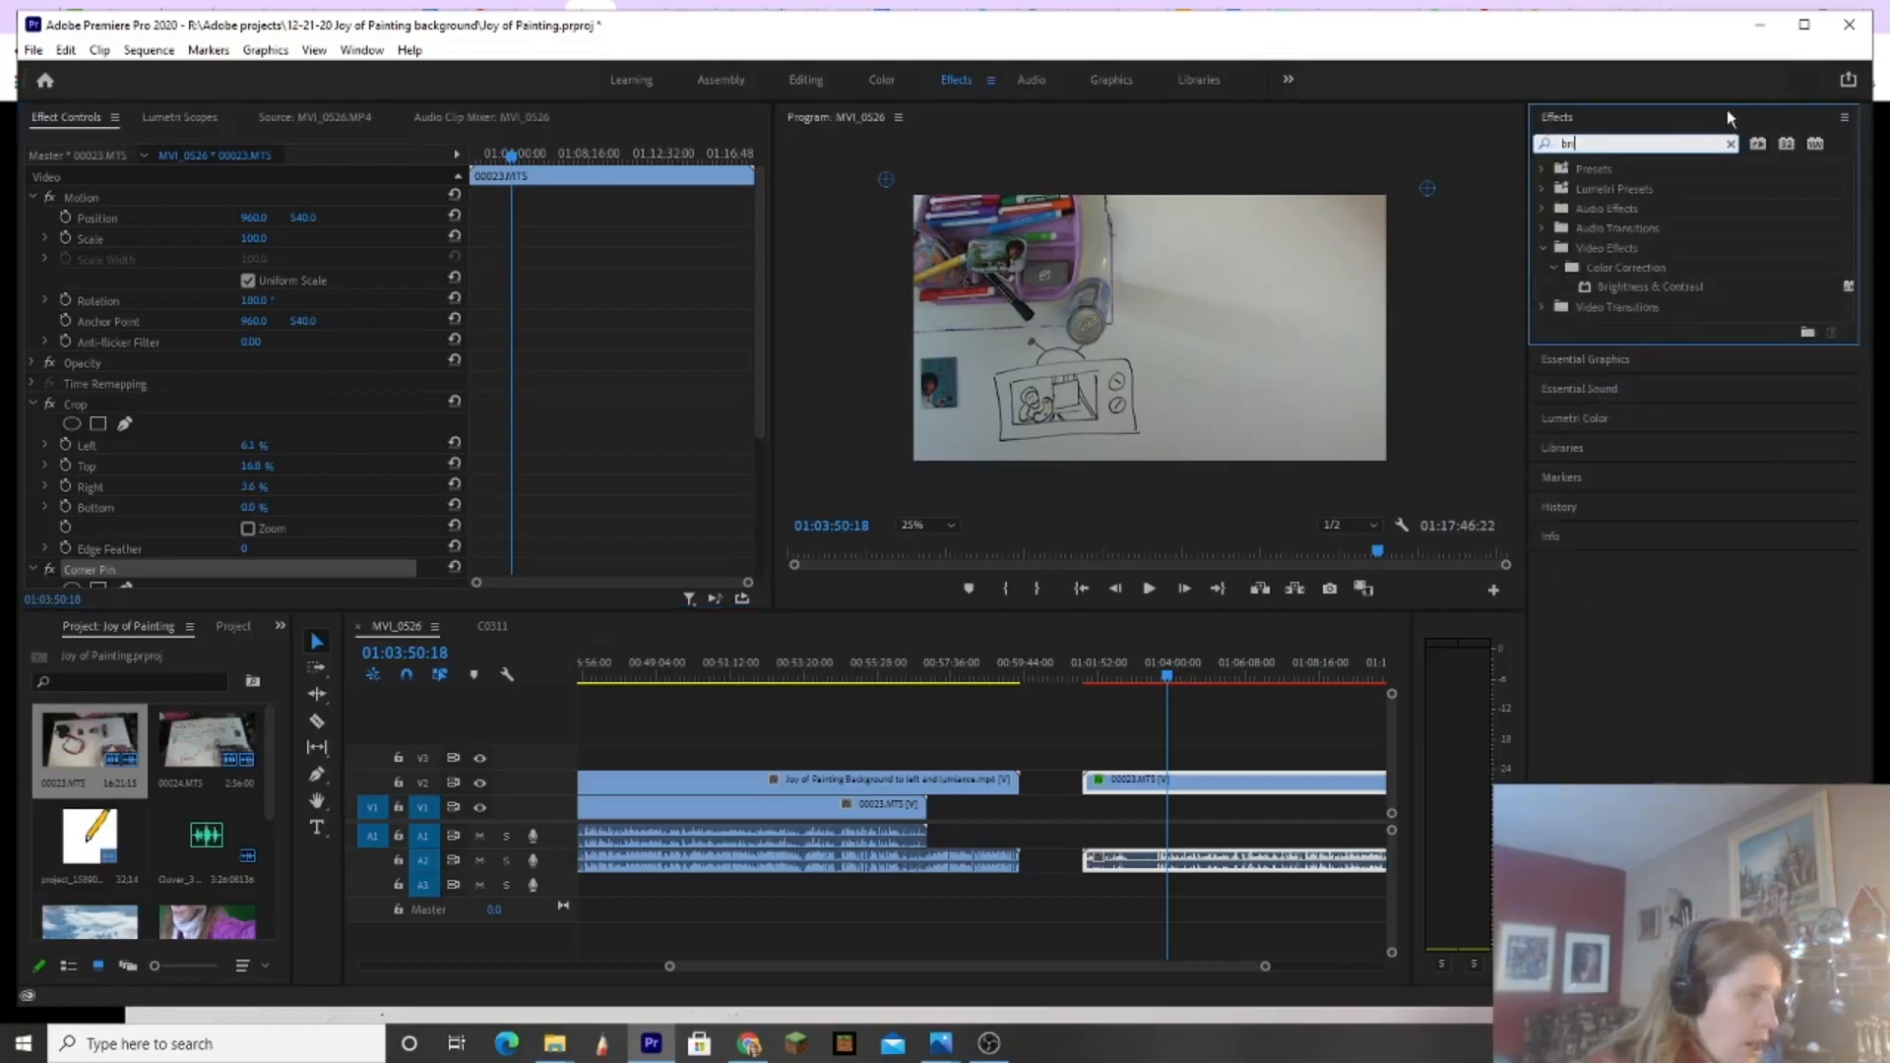
{"action": "left_click_drag", "start_coordinate": [1626, 286], "coordinate": [1134, 782]}
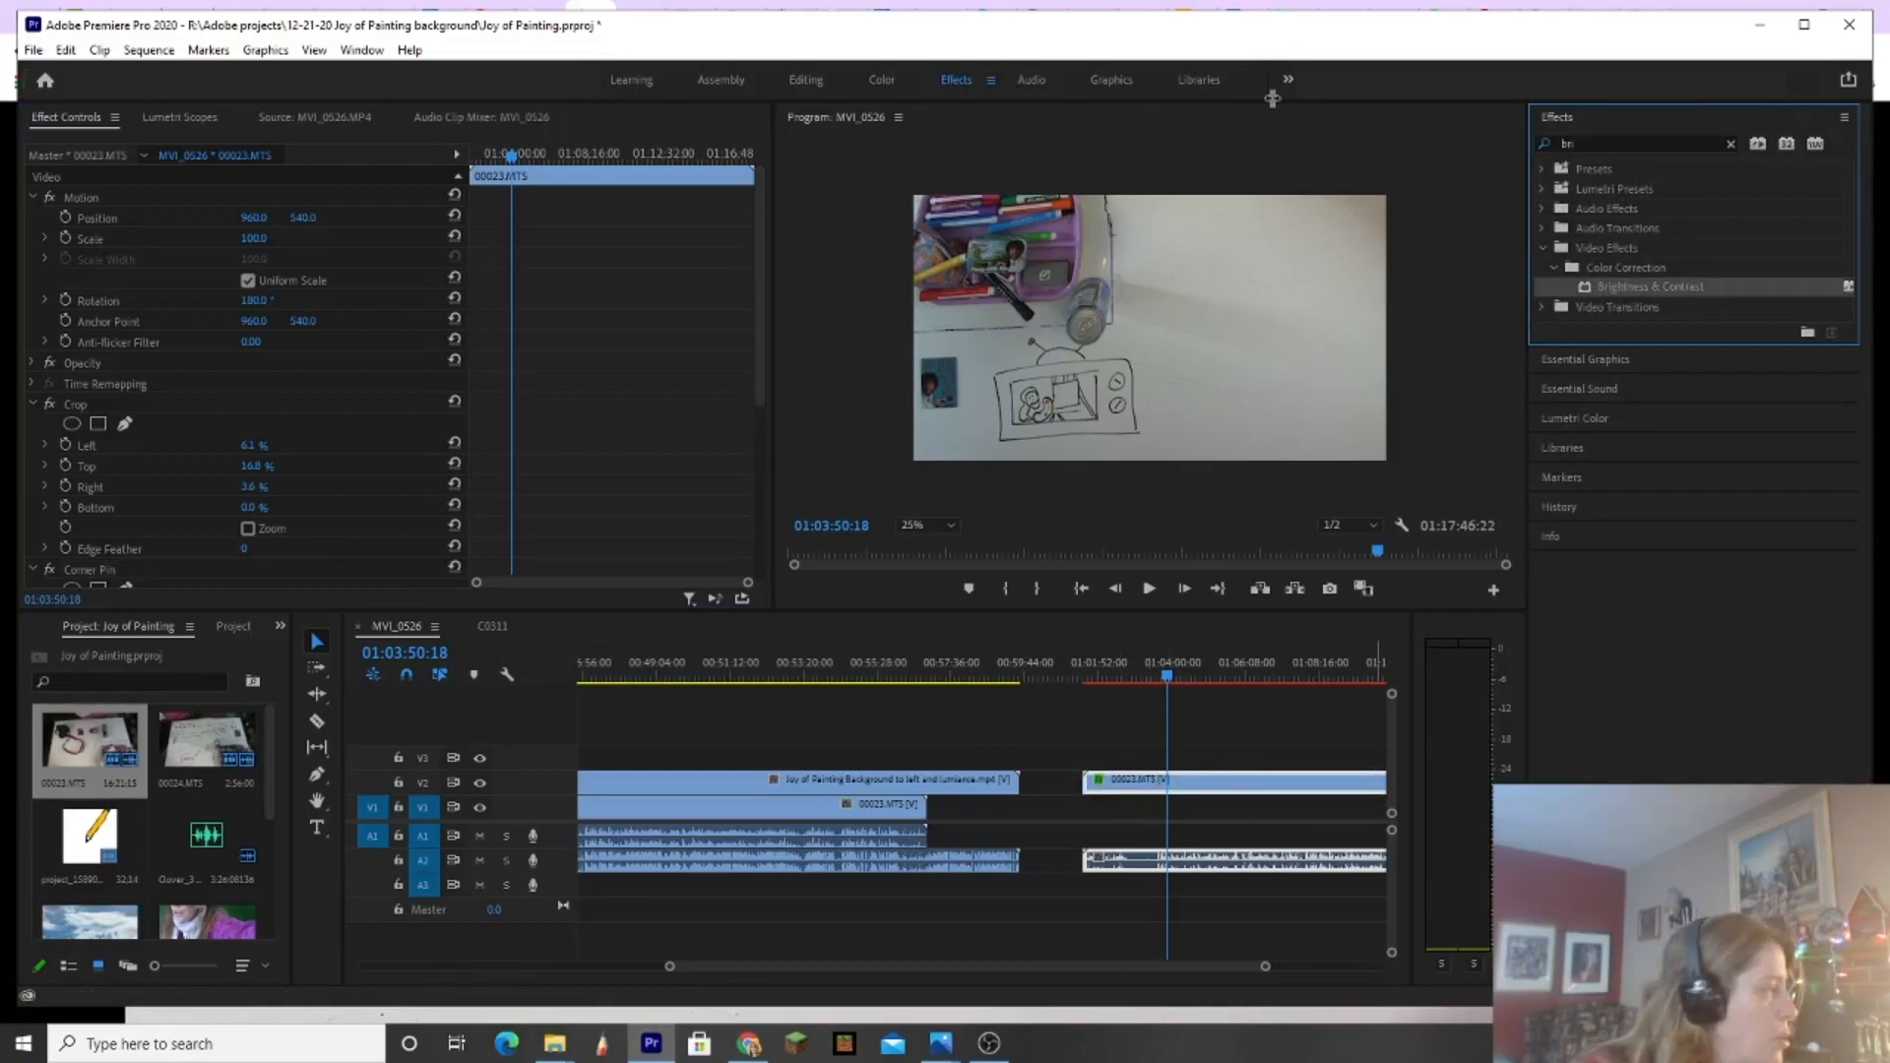
Step: Raise the 00023.MTS clip's brightness to about 88.9, judging it on a frame with drawings at 01:08:27:01
{"action": "scroll", "coordinate": [136, 406], "scroll_direction": "down", "scroll_amount": 5}
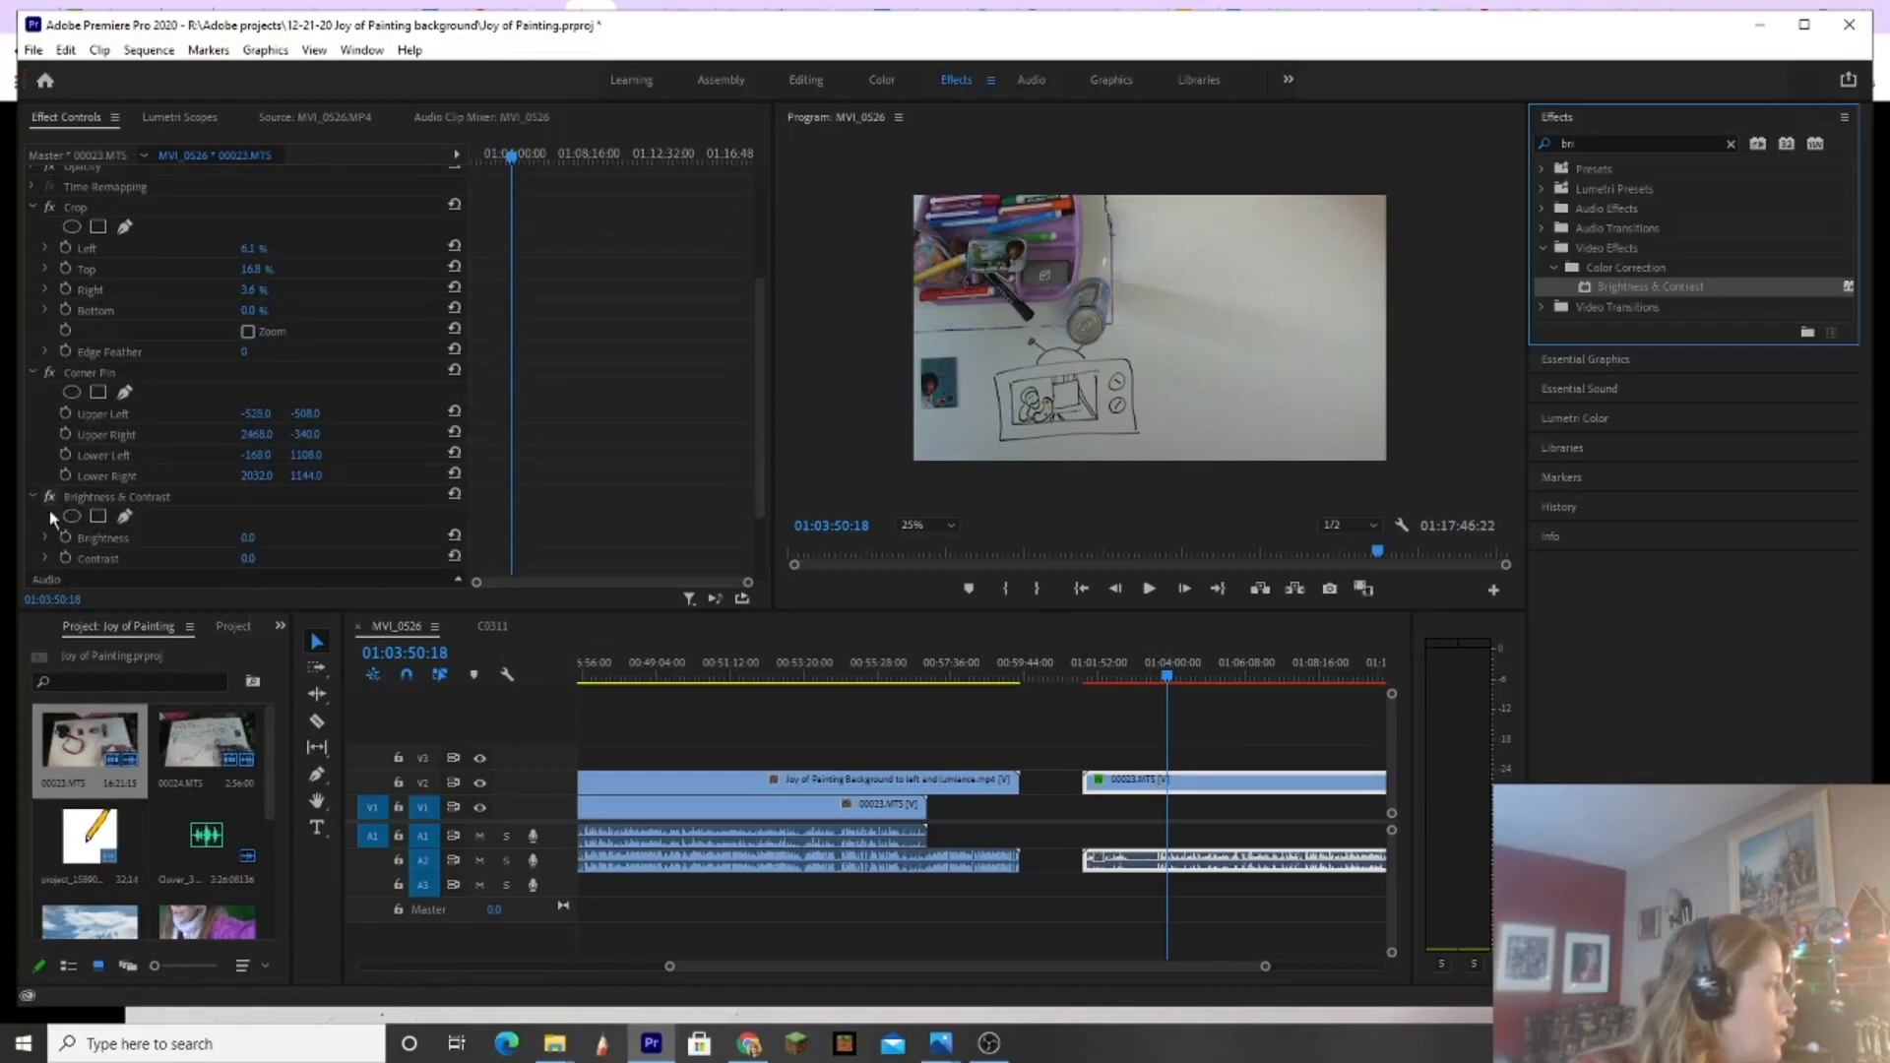
{"action": "left_click", "coordinate": [37, 534]}
{"action": "left_click", "coordinate": [44, 538]}
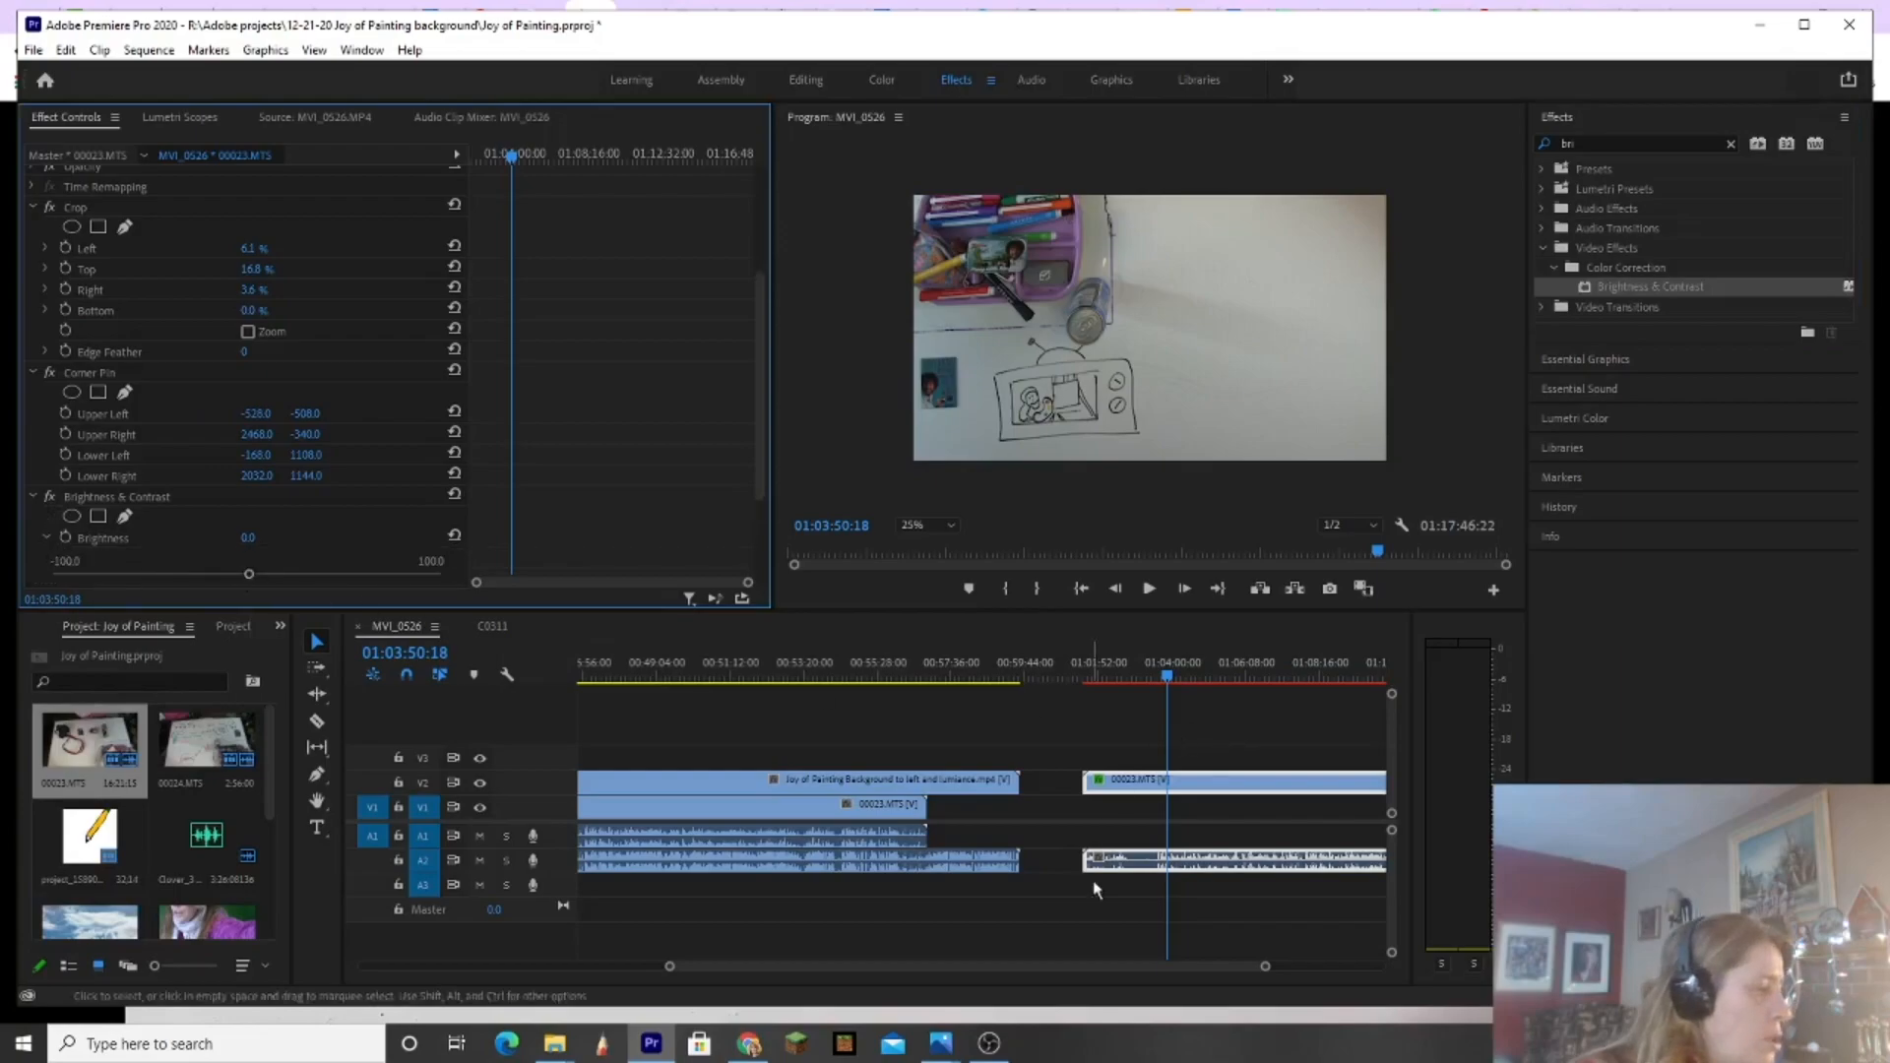
{"action": "left_click_drag", "start_coordinate": [1229, 972], "coordinate": [1284, 966]}
{"action": "left_click_drag", "start_coordinate": [872, 682], "coordinate": [1028, 673]}
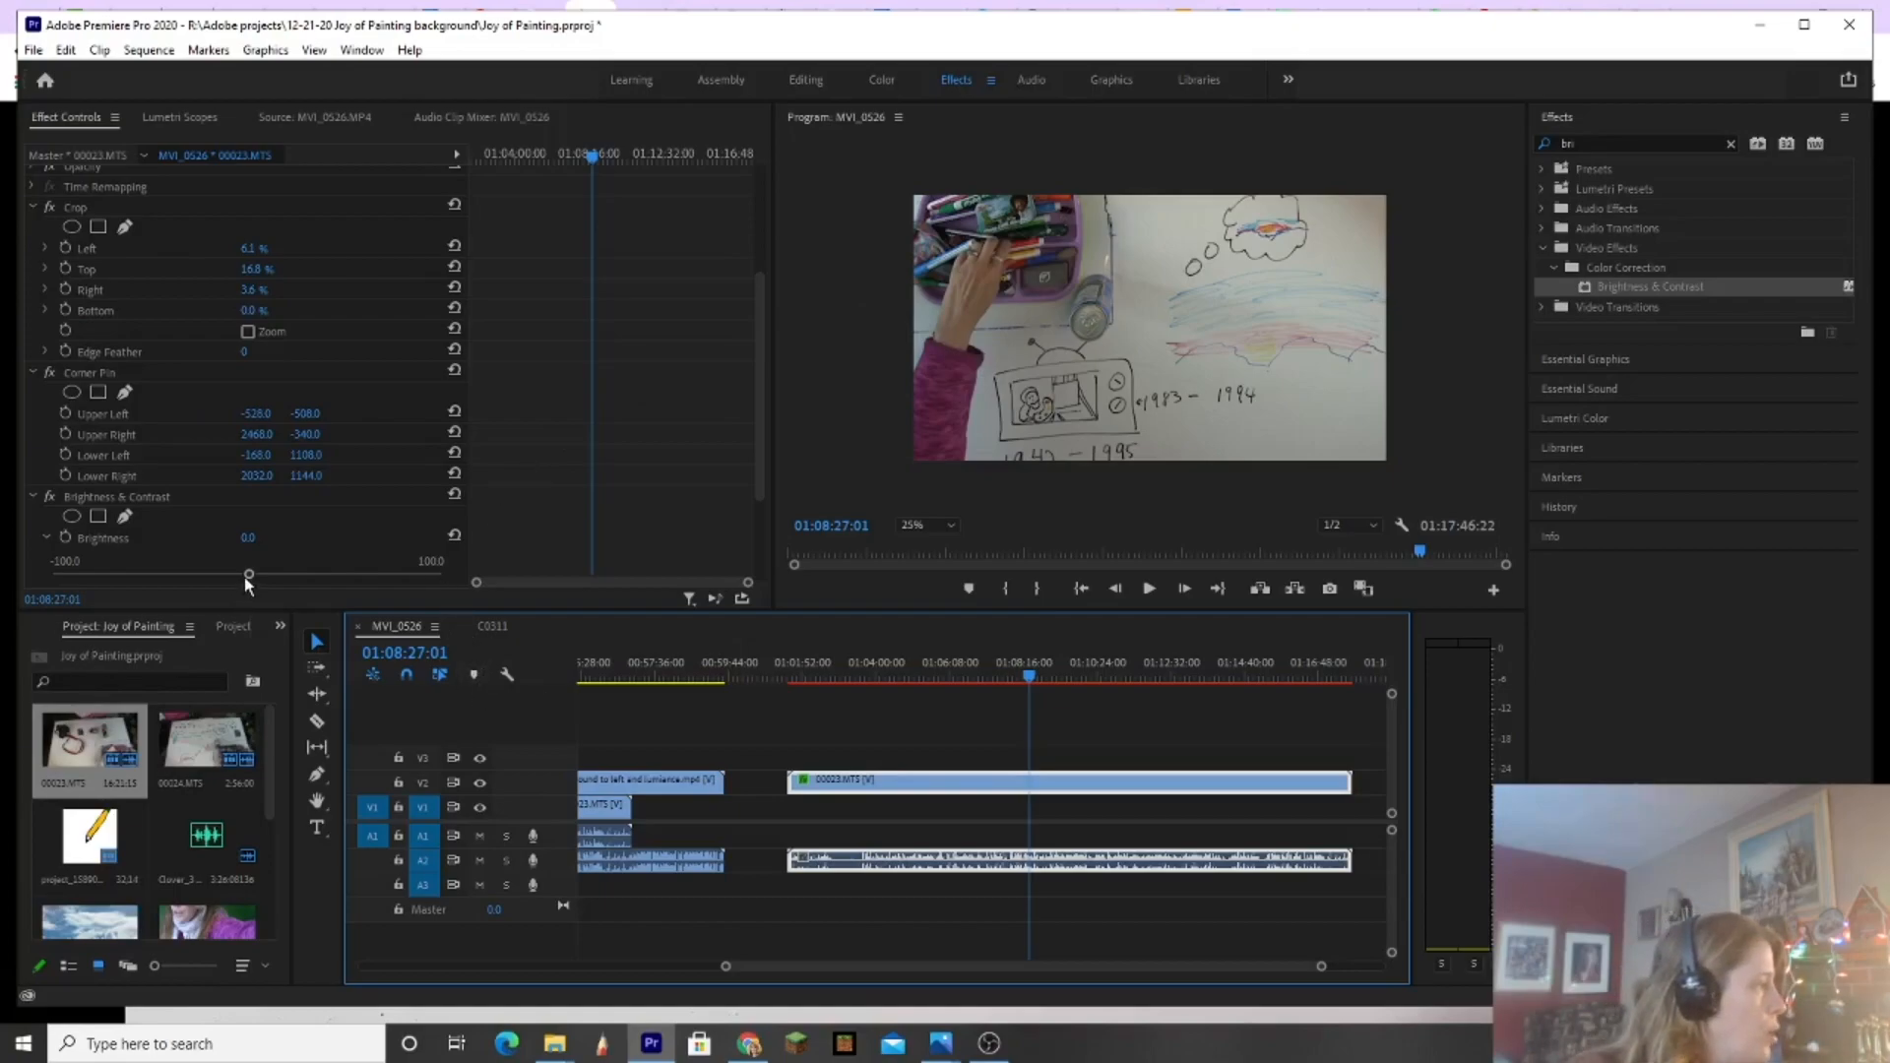
{"action": "left_click_drag", "start_coordinate": [244, 577], "coordinate": [347, 538]}
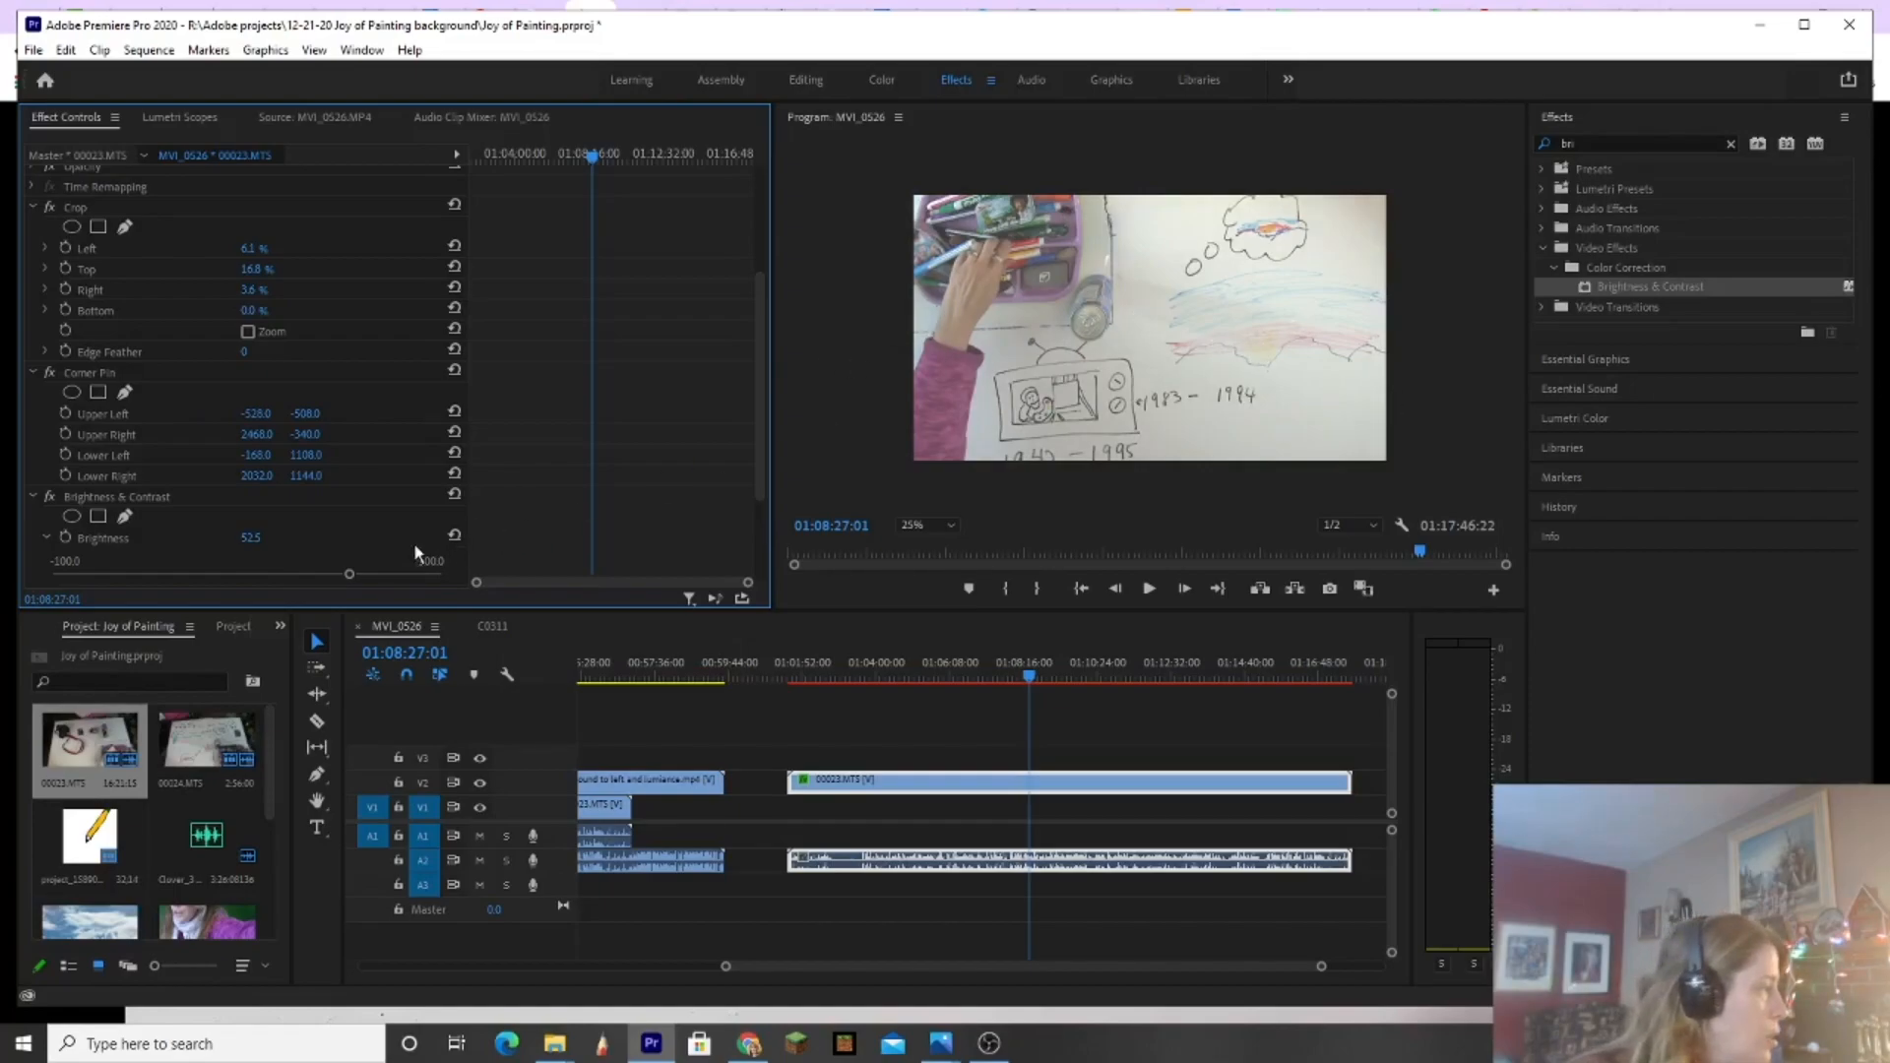
{"action": "left_click_drag", "start_coordinate": [351, 579], "coordinate": [413, 565]}
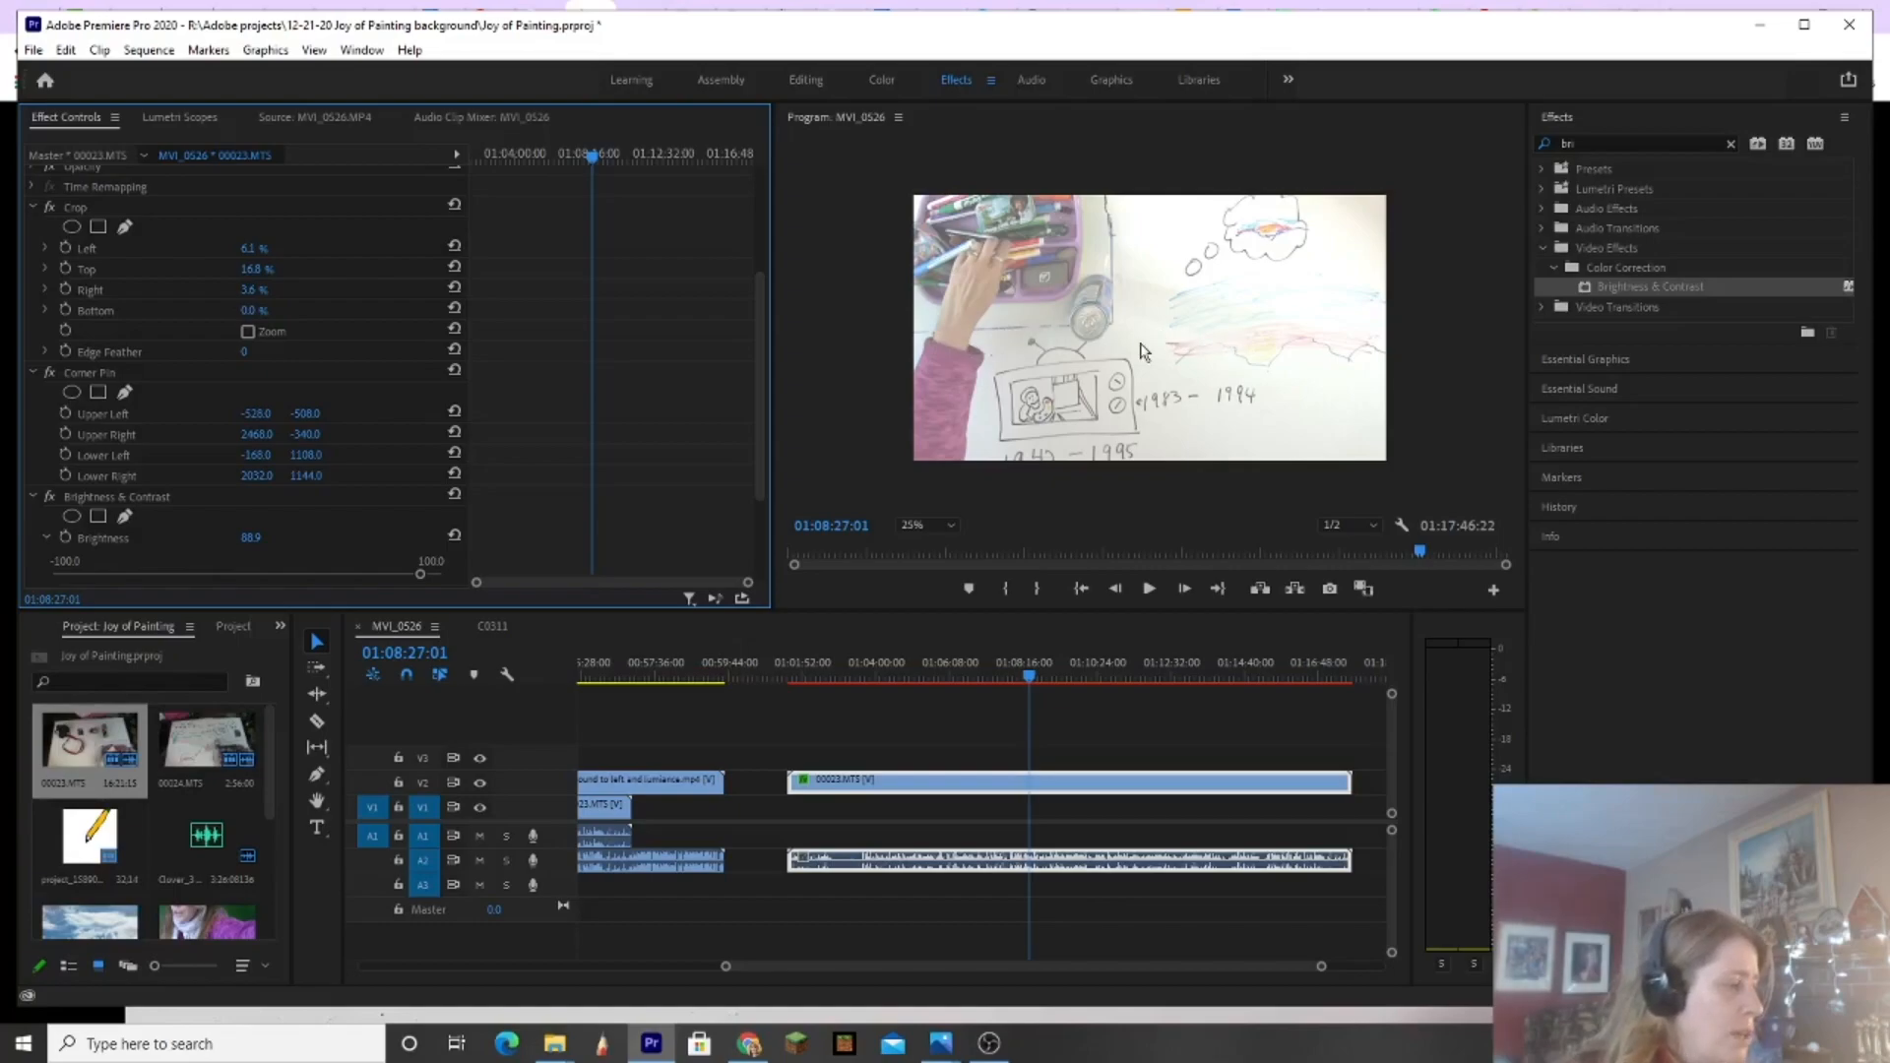
Step: Switch to Chrome to view the whiteboard drawing photo in Google Photos, and return to Premiere Pro
{"action": "mouse_move", "coordinate": [748, 1046]}
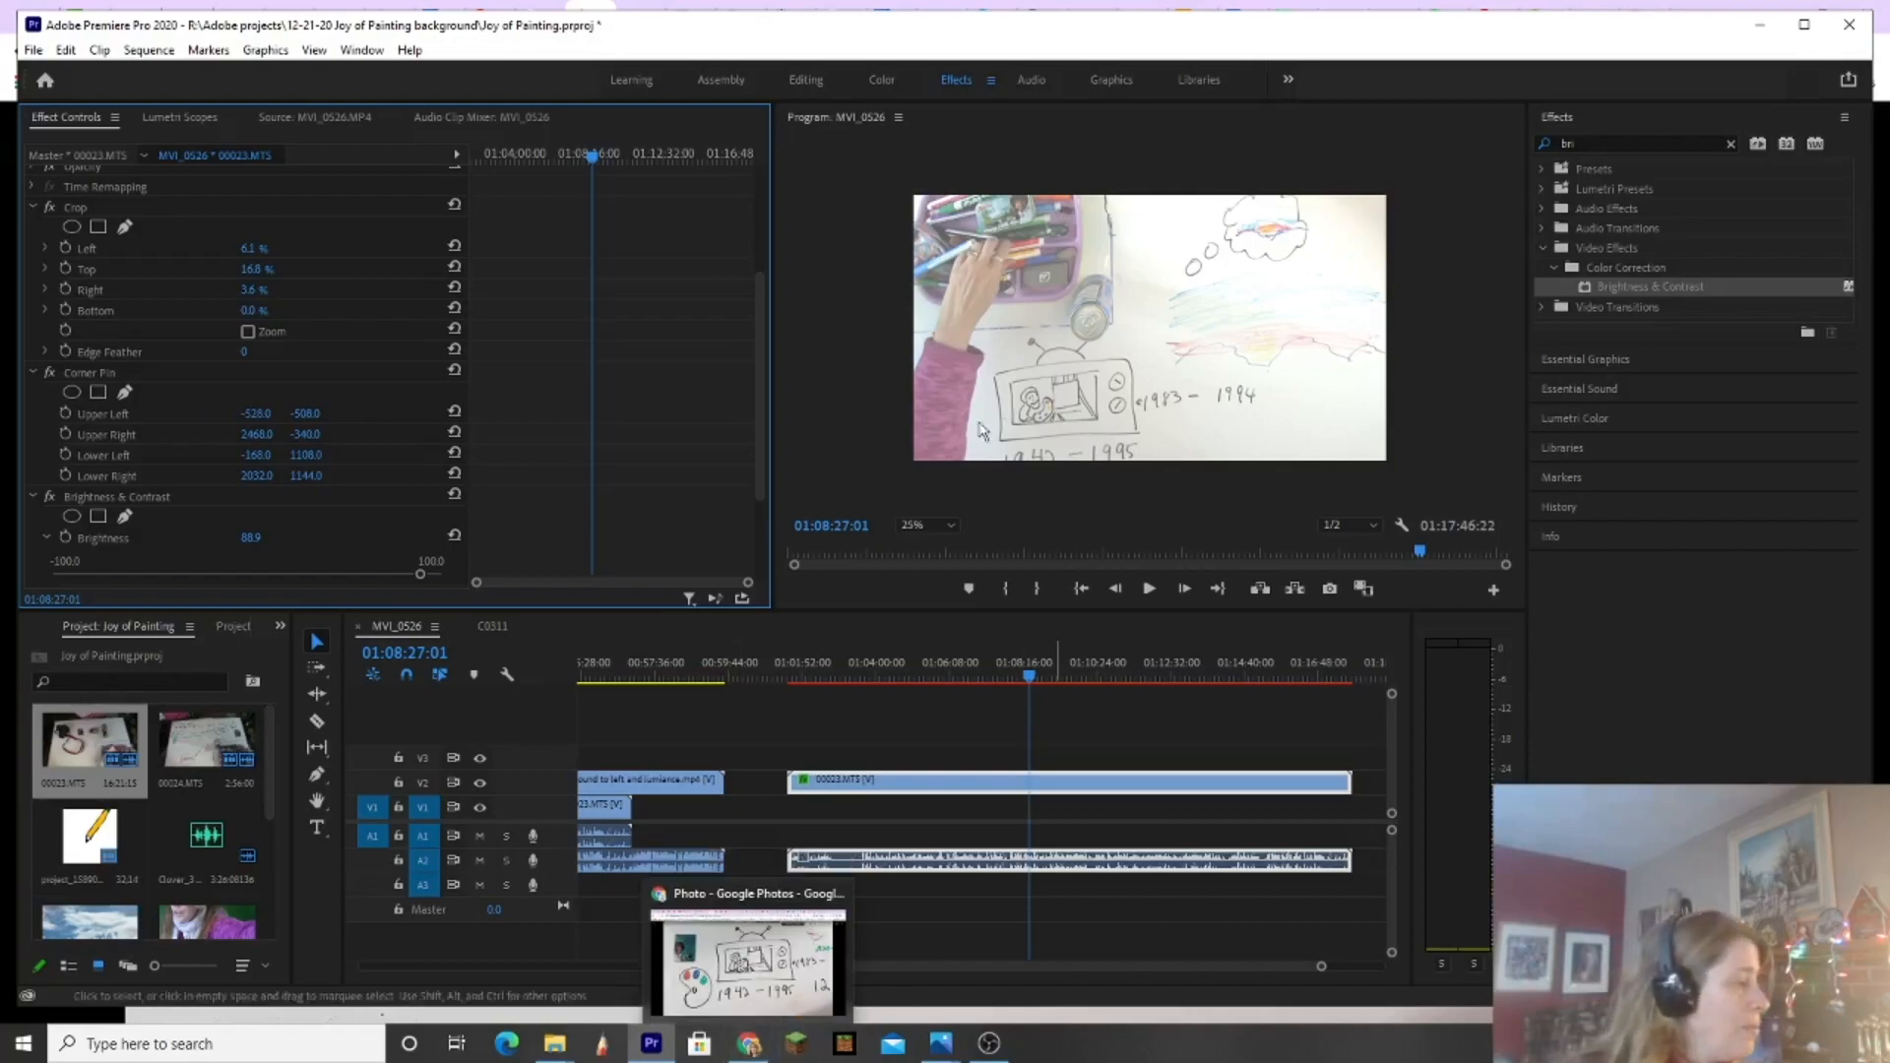
{"action": "left_click", "coordinate": [749, 1049]}
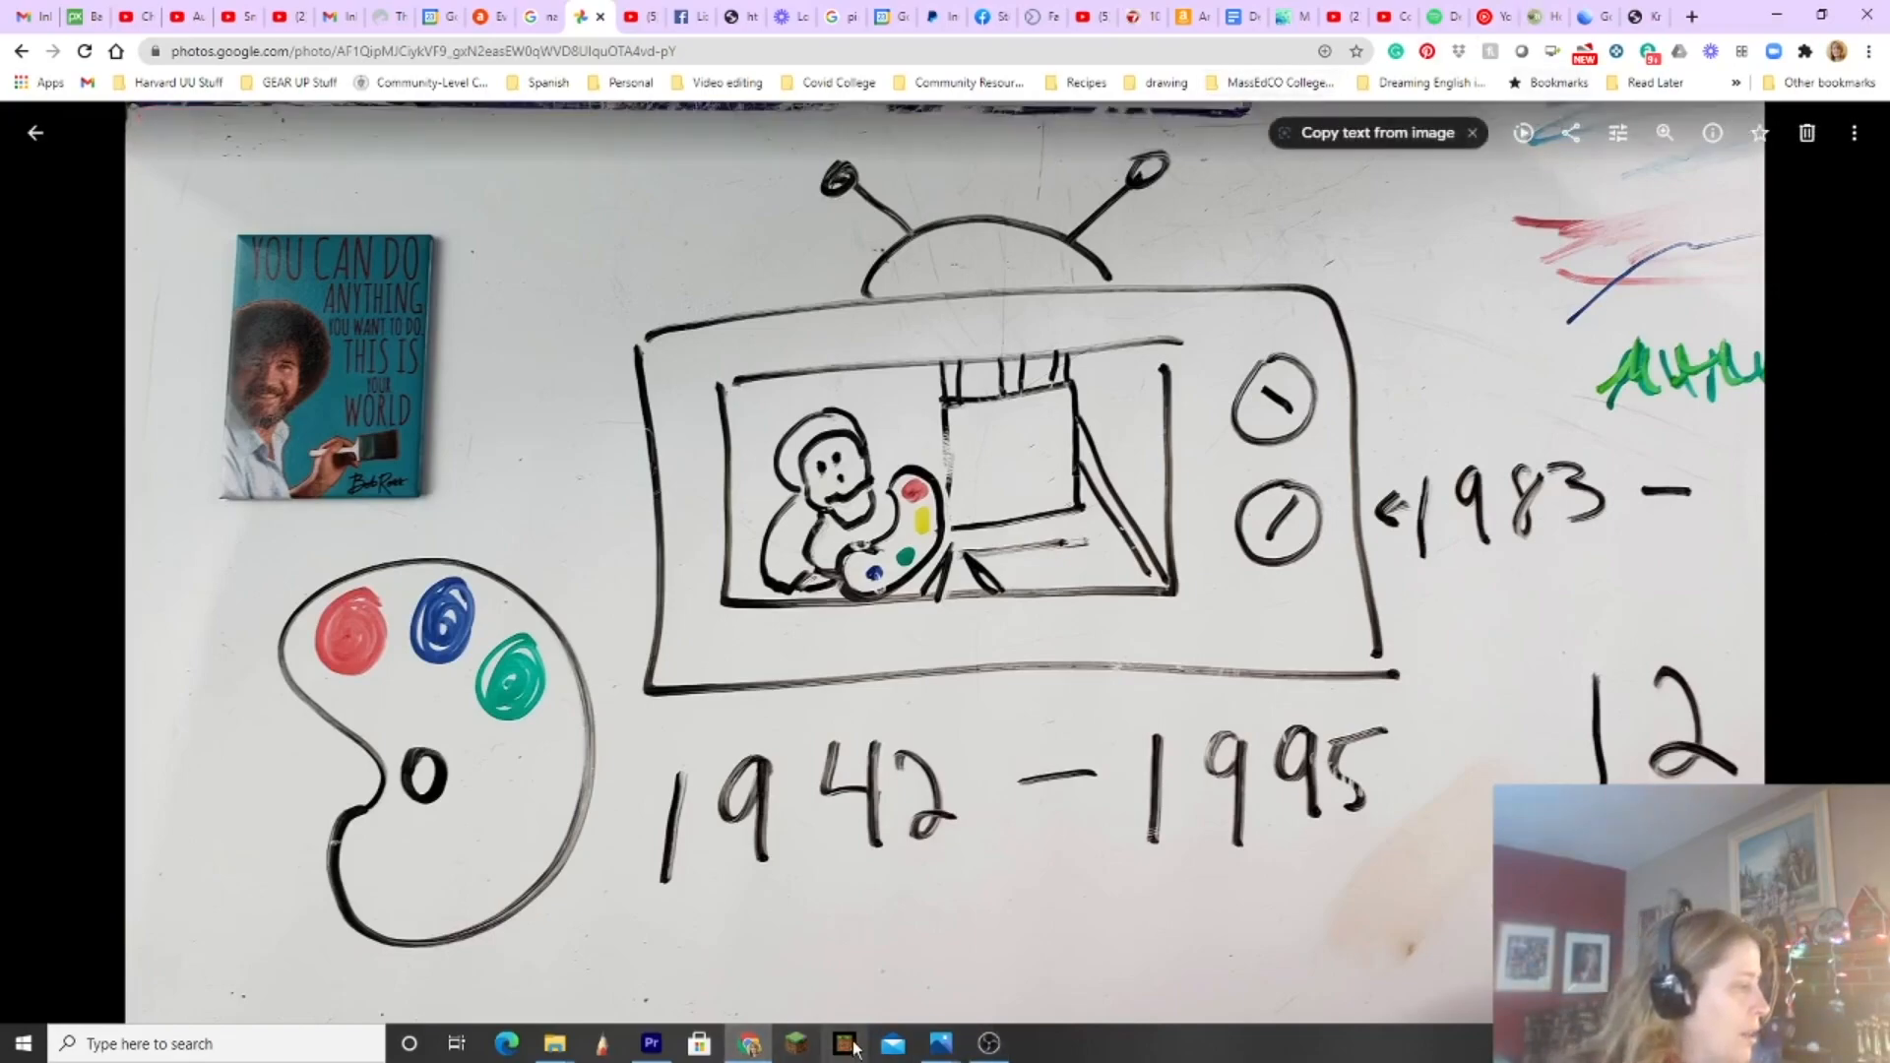
{"action": "left_click", "coordinate": [657, 1056]}
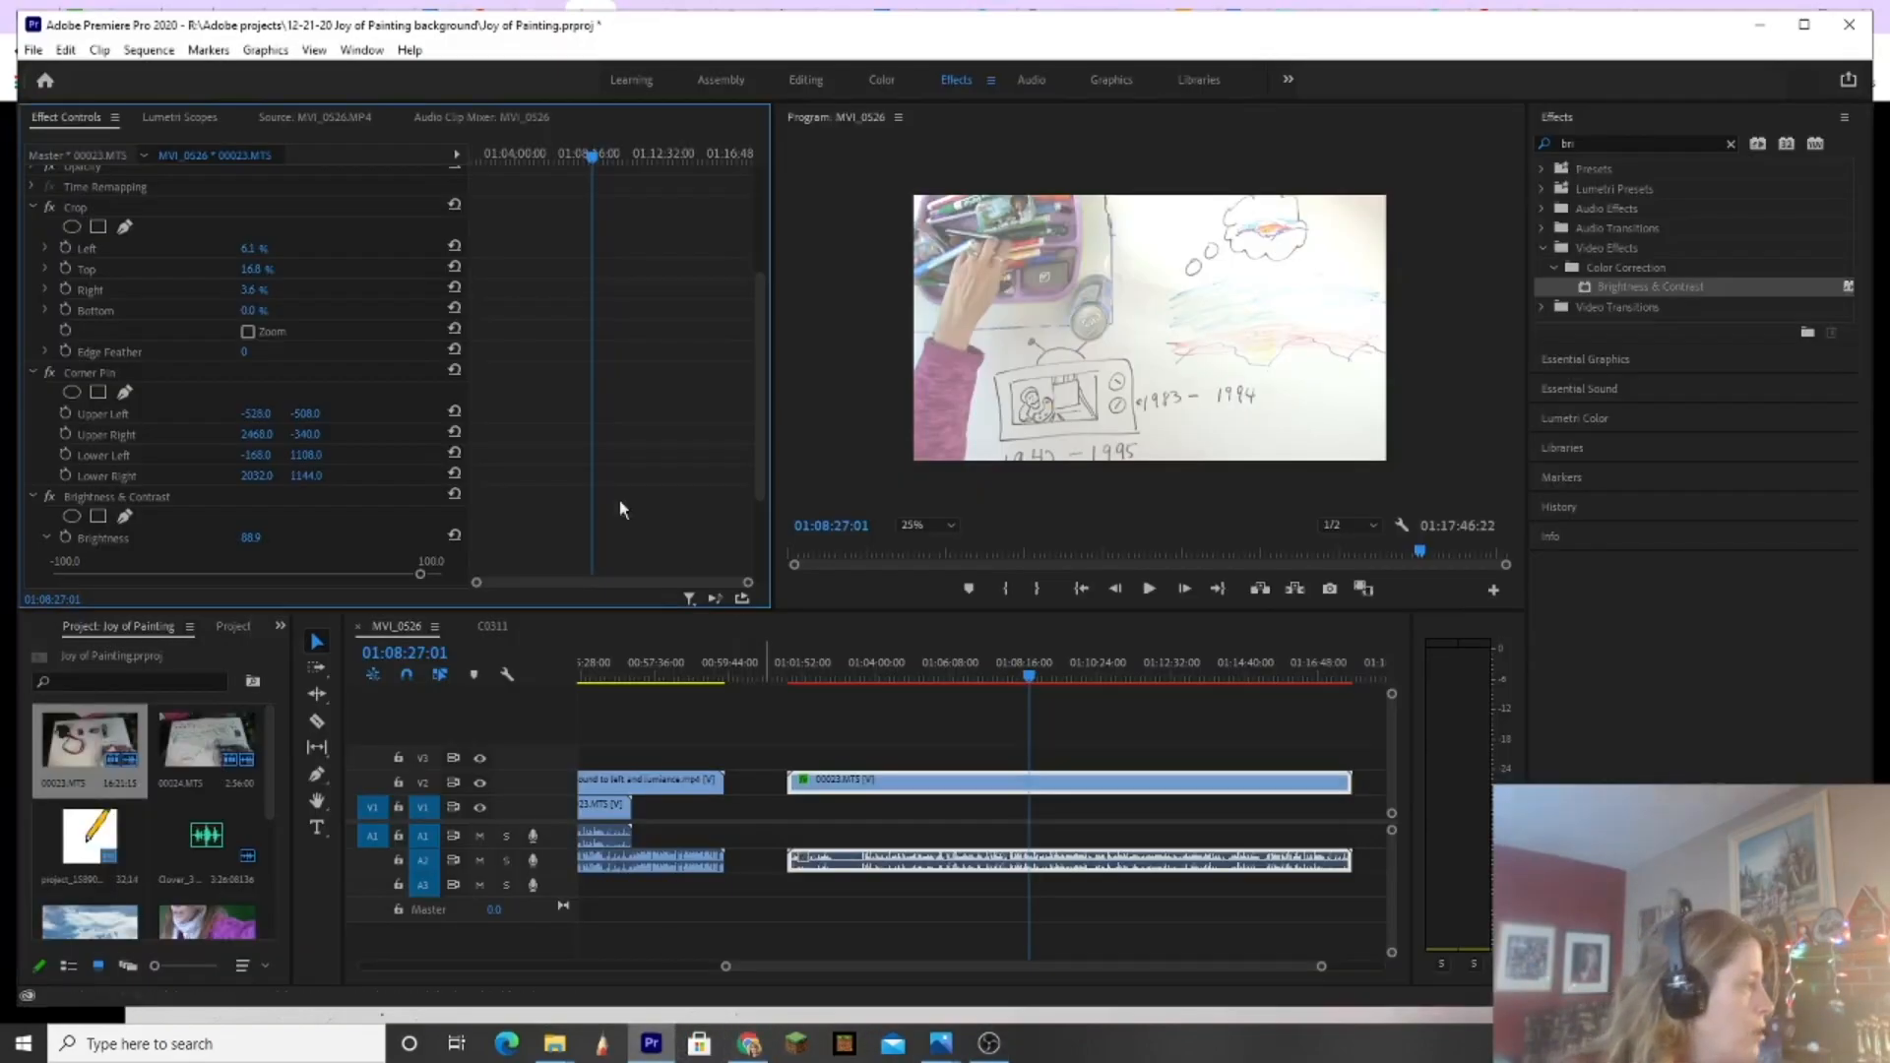
Step: Import 20201222_114423.jpg from the 12-21-20 Joy of Painting background folder into the project
{"action": "left_click_drag", "start_coordinate": [270, 770], "coordinate": [270, 917]}
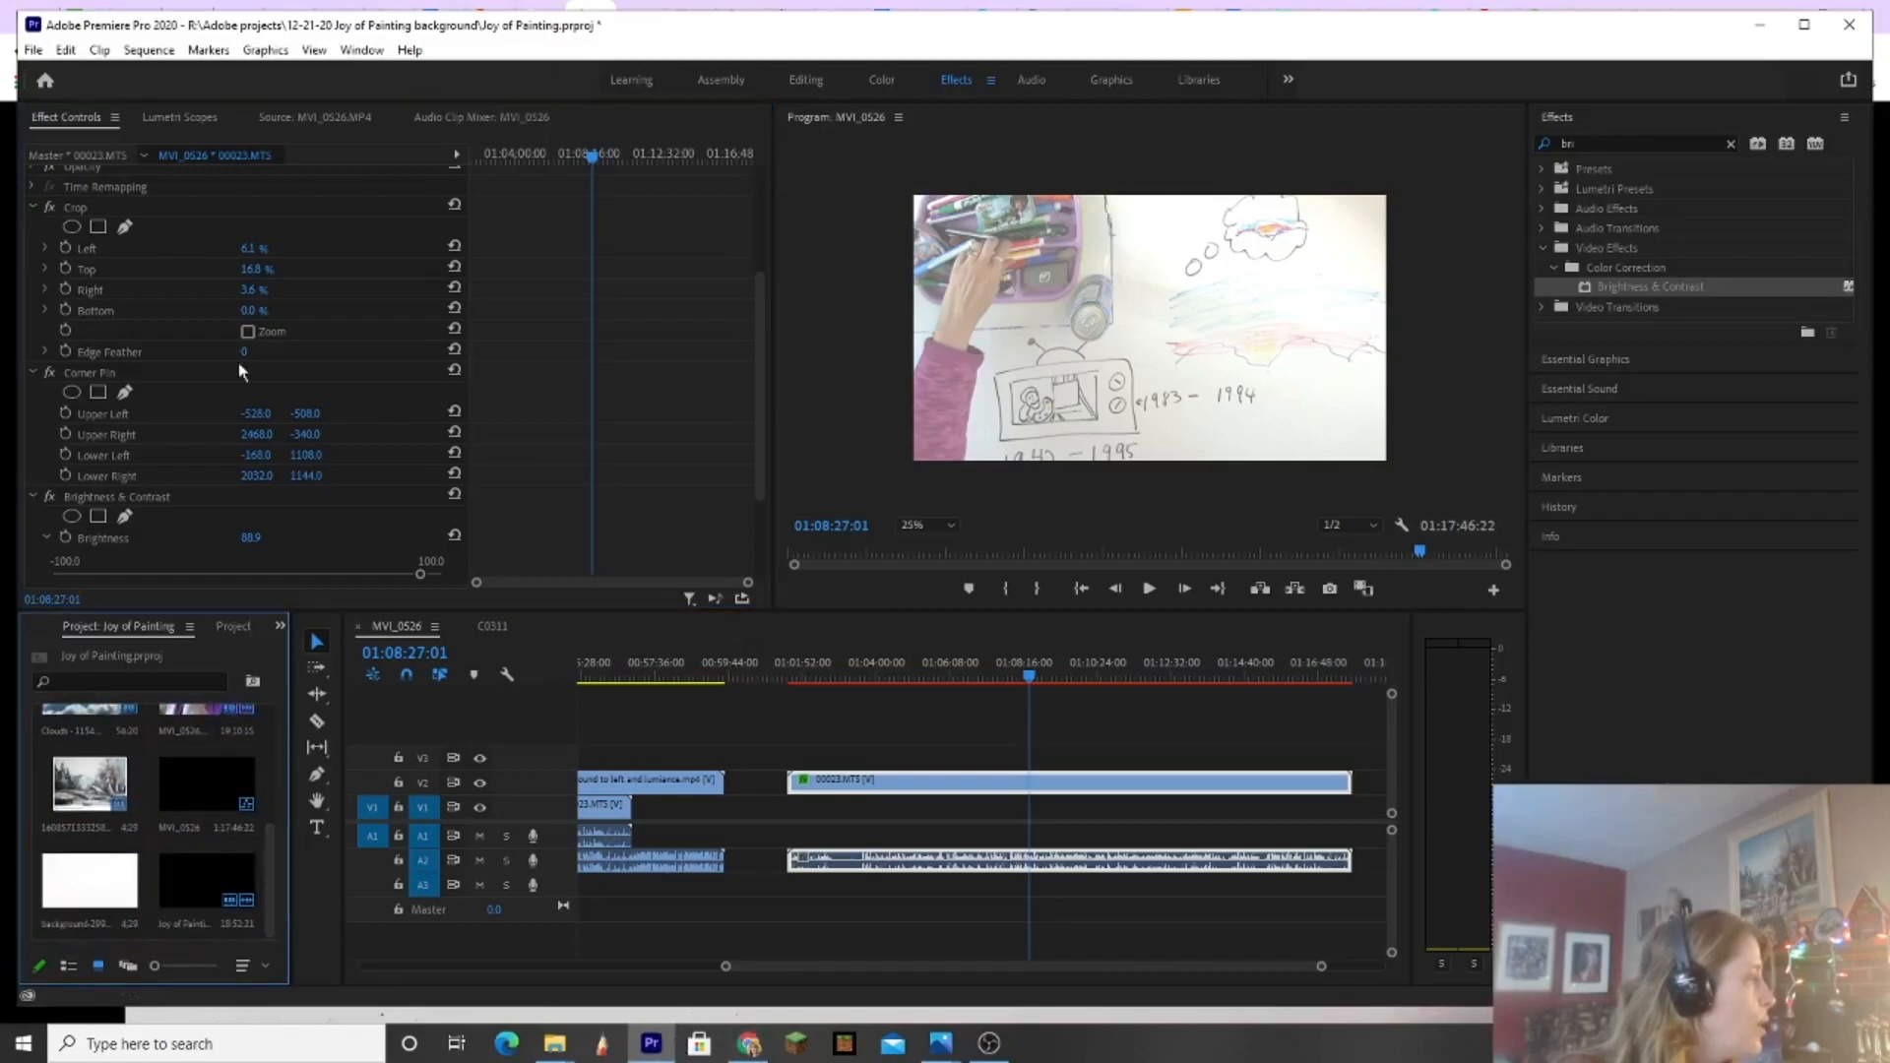
{"action": "left_click", "coordinate": [33, 52]}
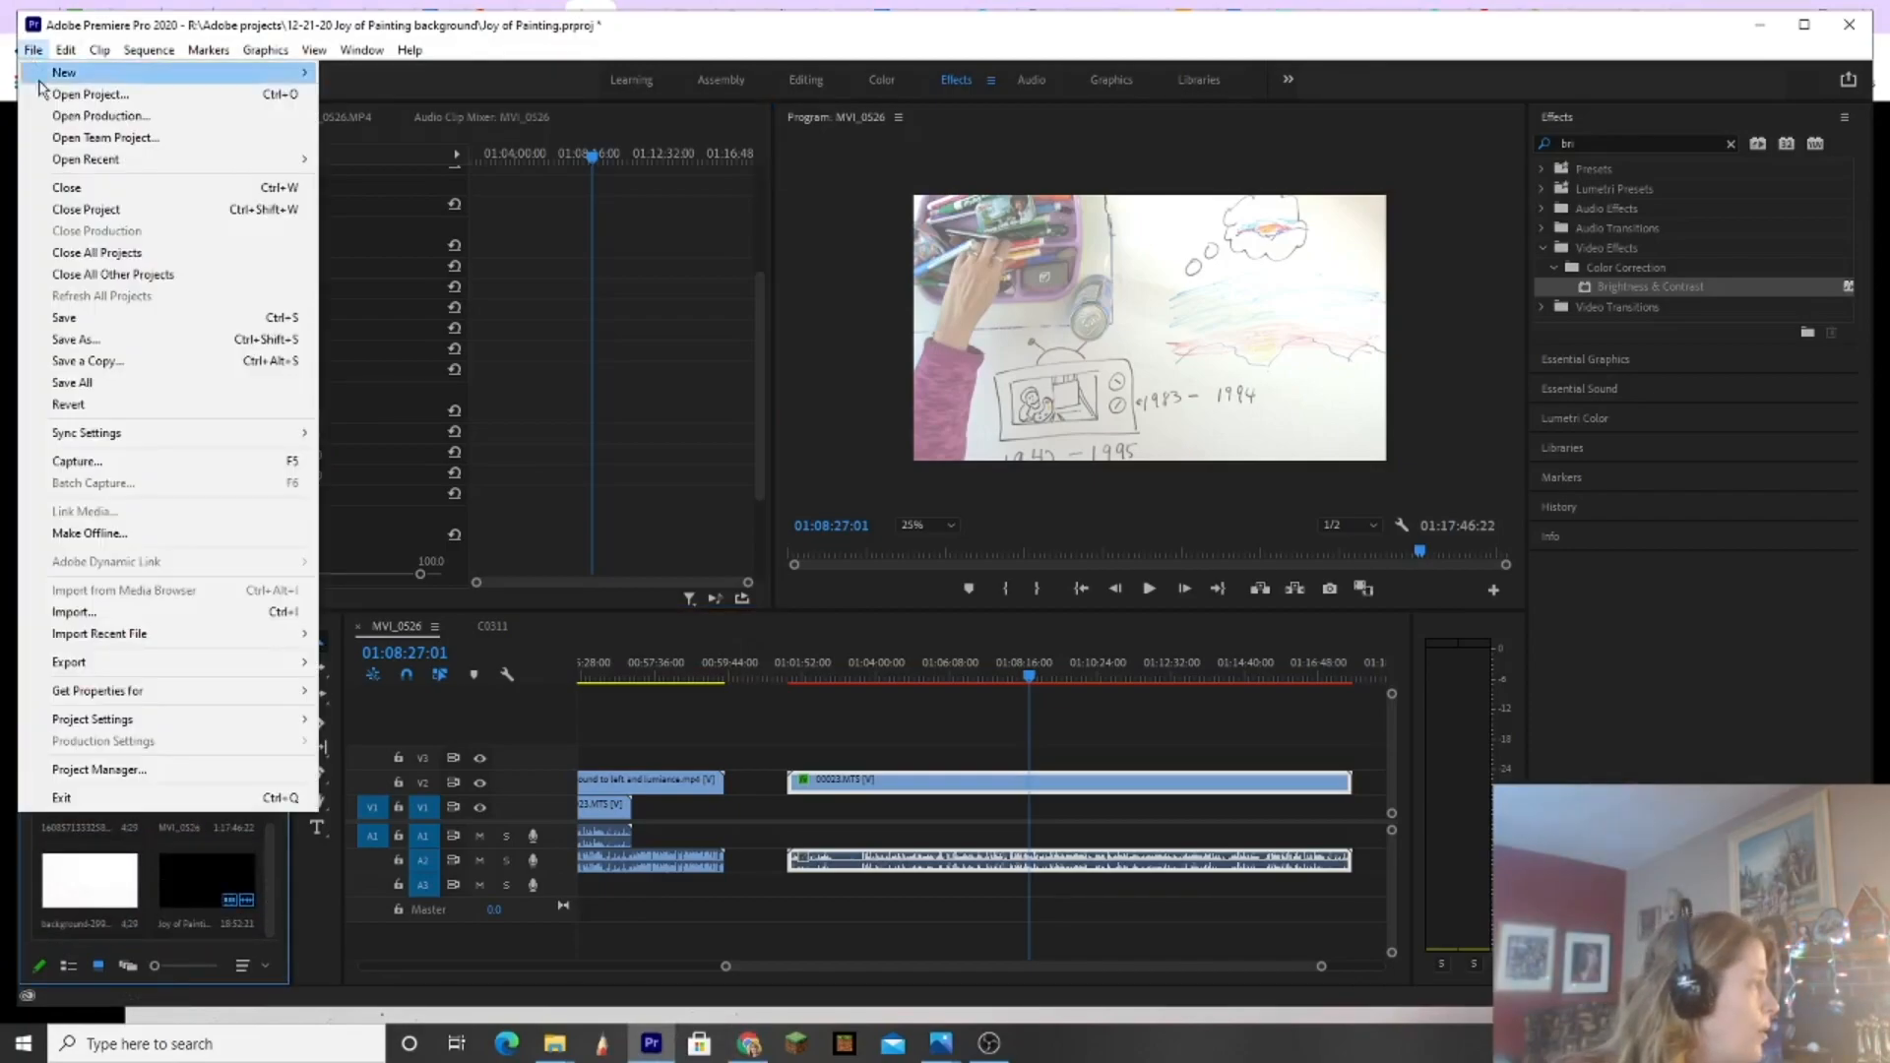
{"action": "left_click", "coordinate": [108, 610]}
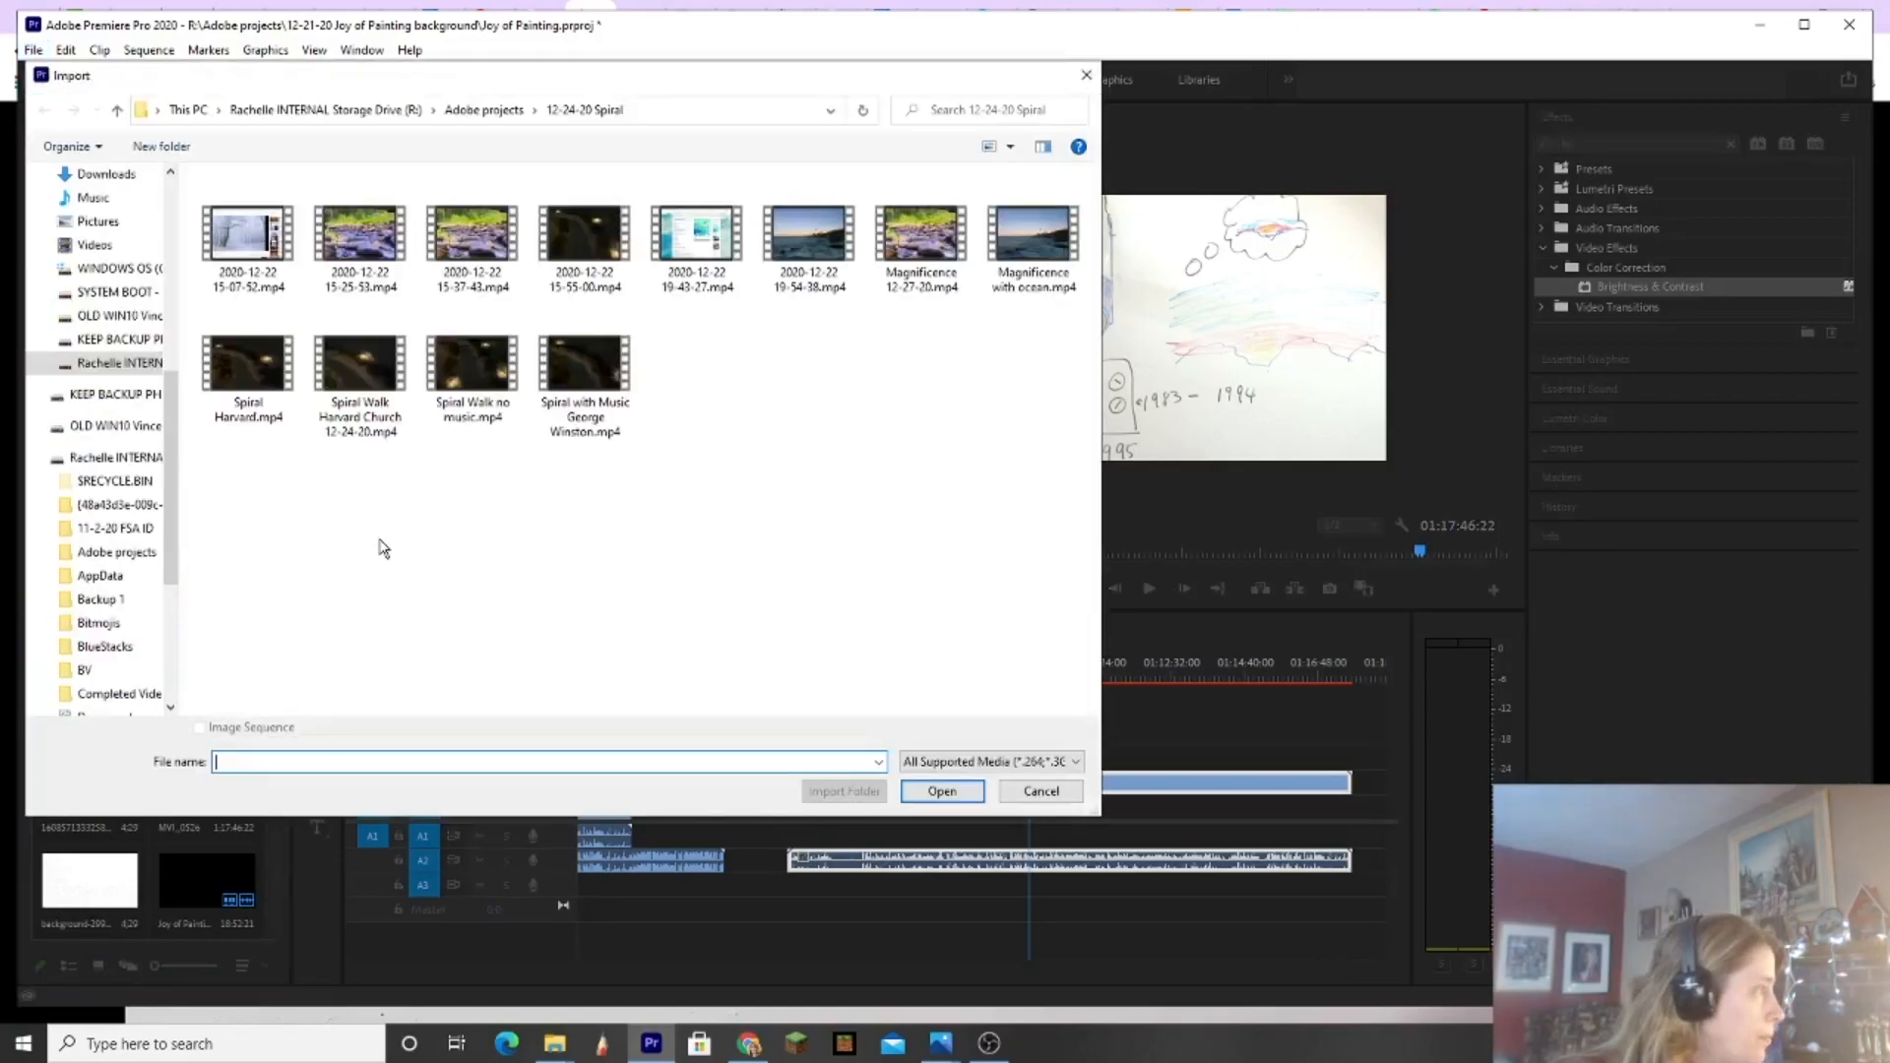
{"action": "left_click", "coordinate": [497, 110]}
{"action": "scroll", "coordinate": [325, 591], "scroll_direction": "down", "scroll_amount": 1}
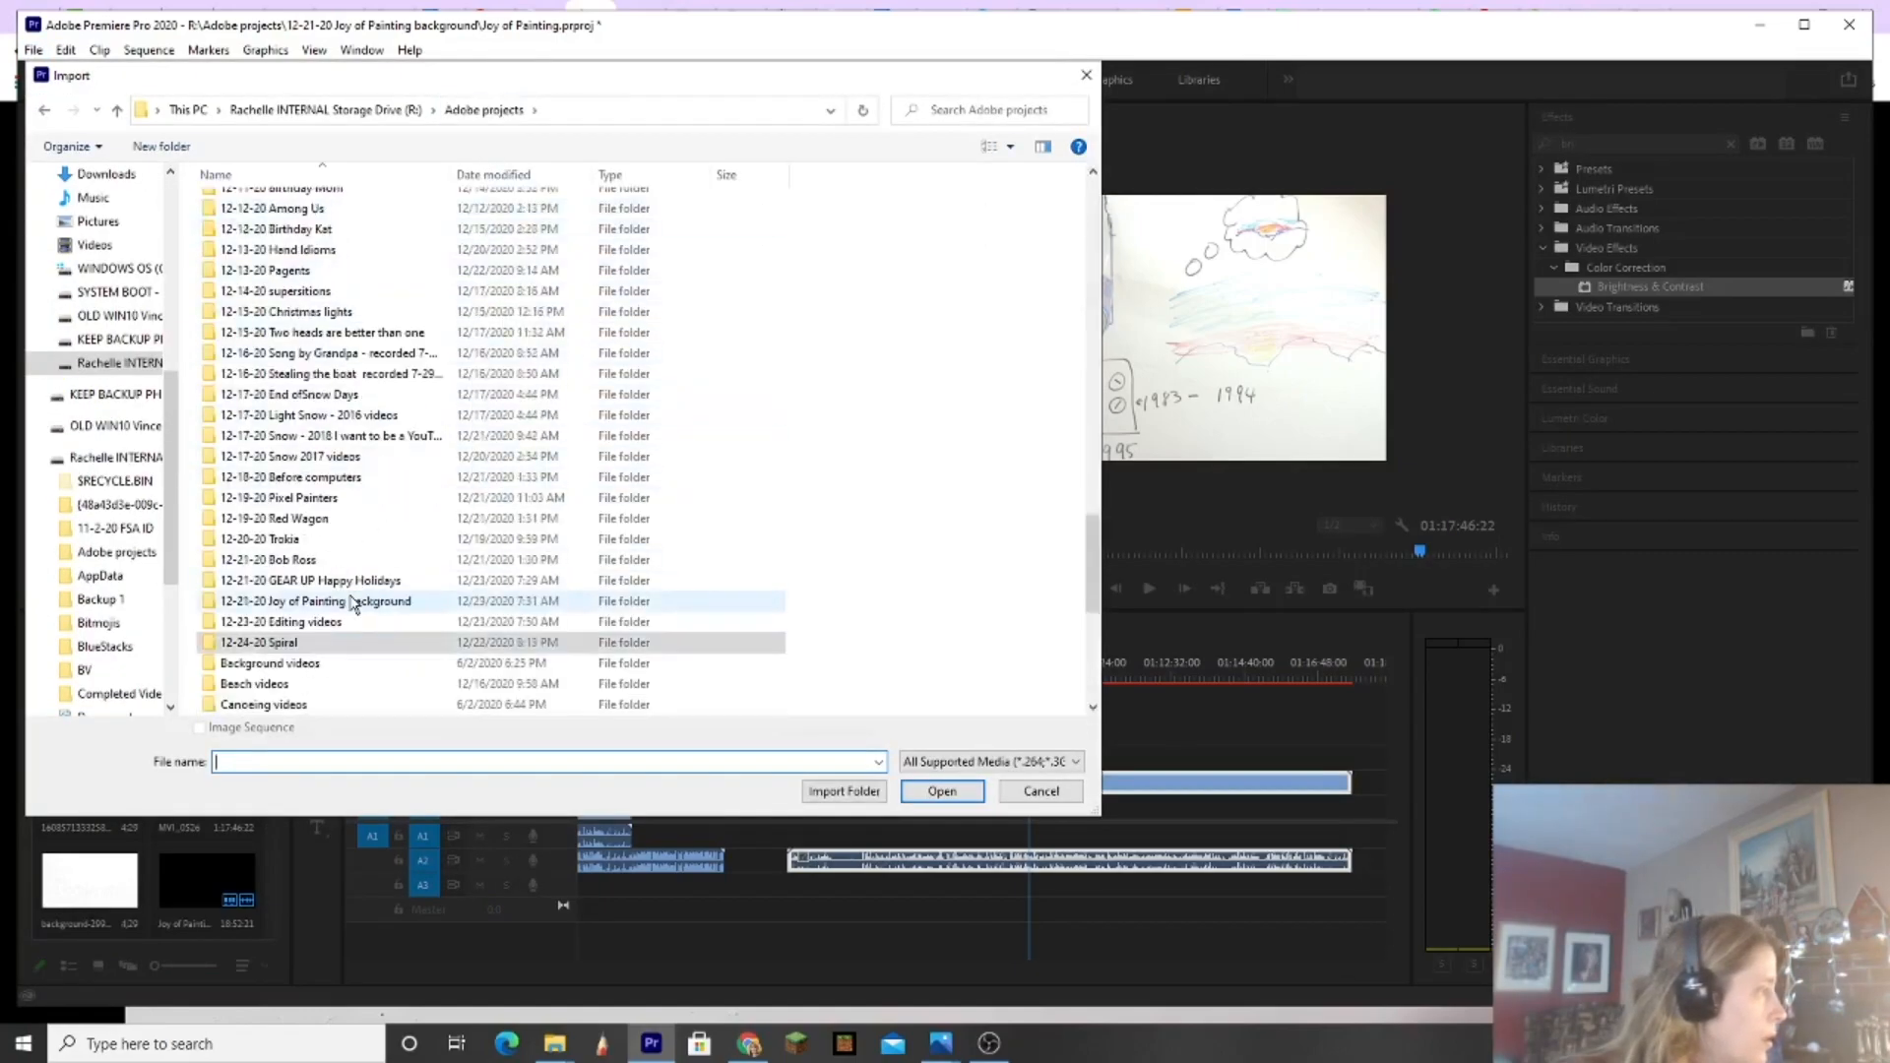
{"action": "double_click", "coordinate": [320, 602]}
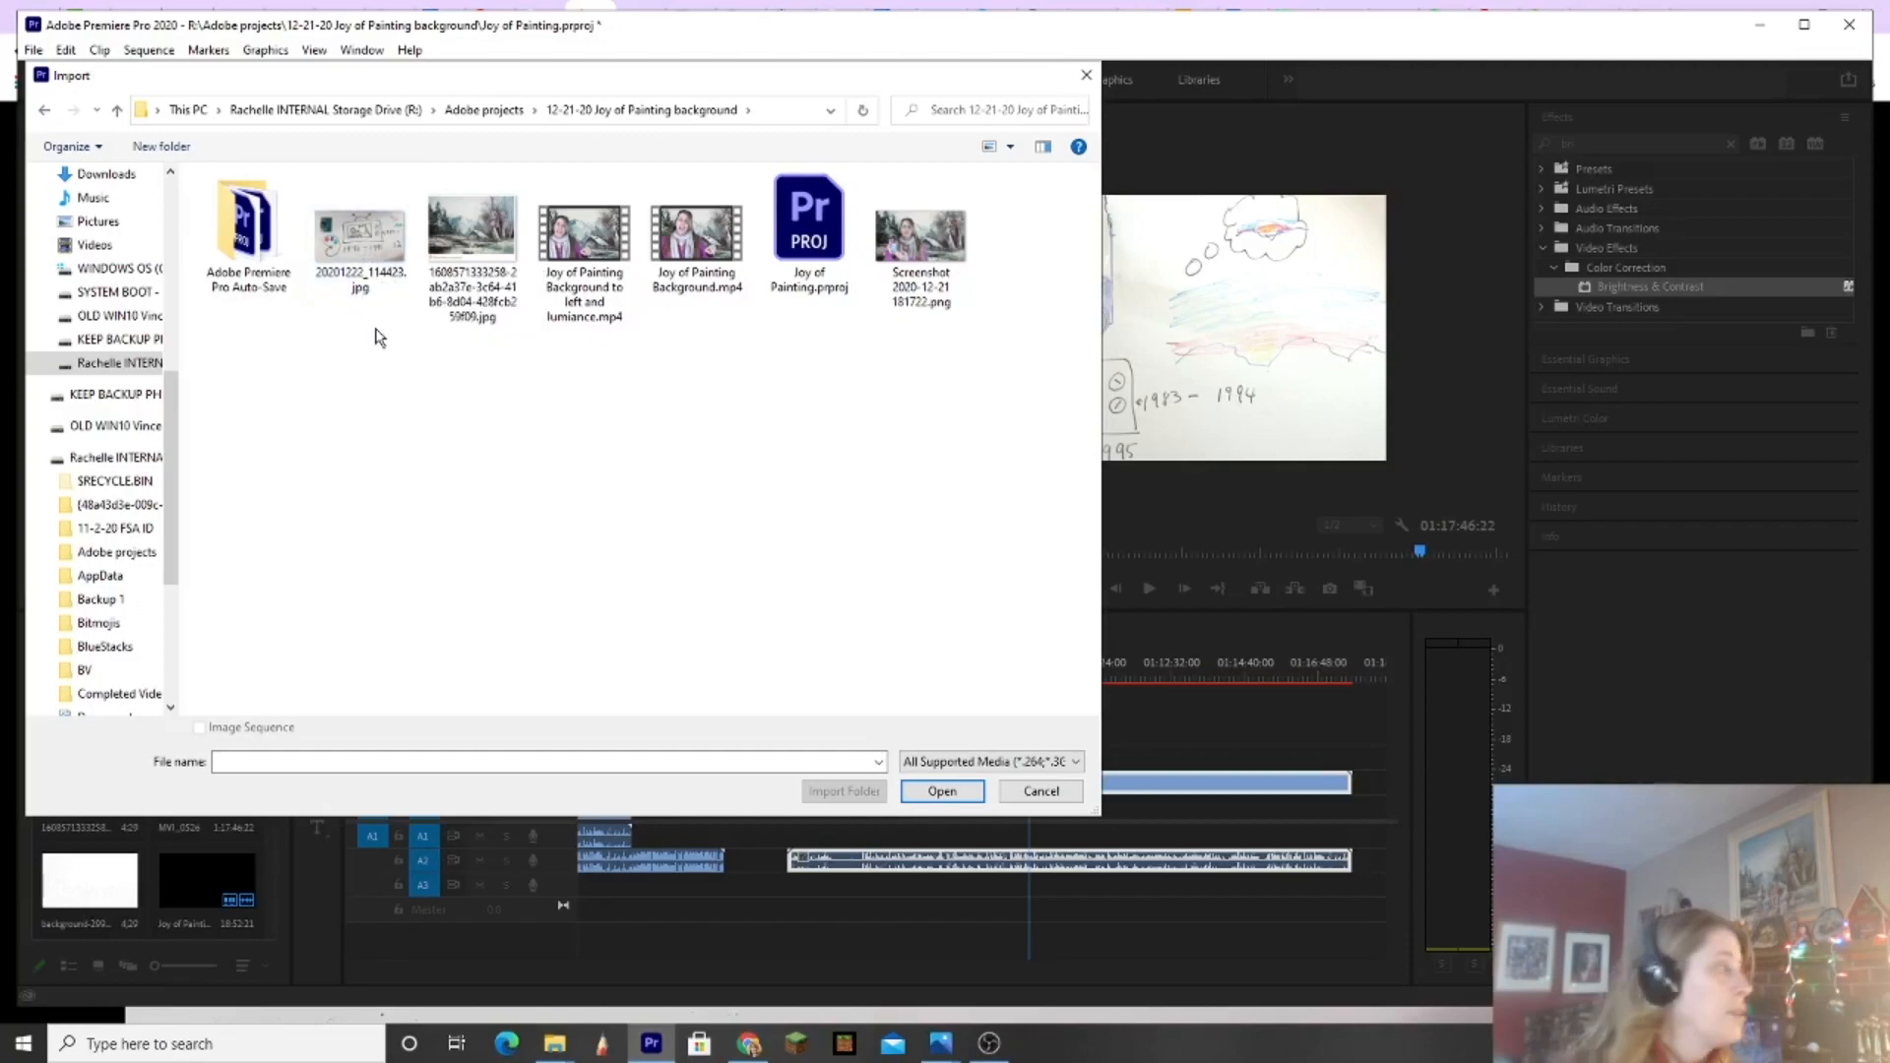
{"action": "left_click", "coordinate": [392, 228]}
{"action": "left_click", "coordinate": [937, 792]}
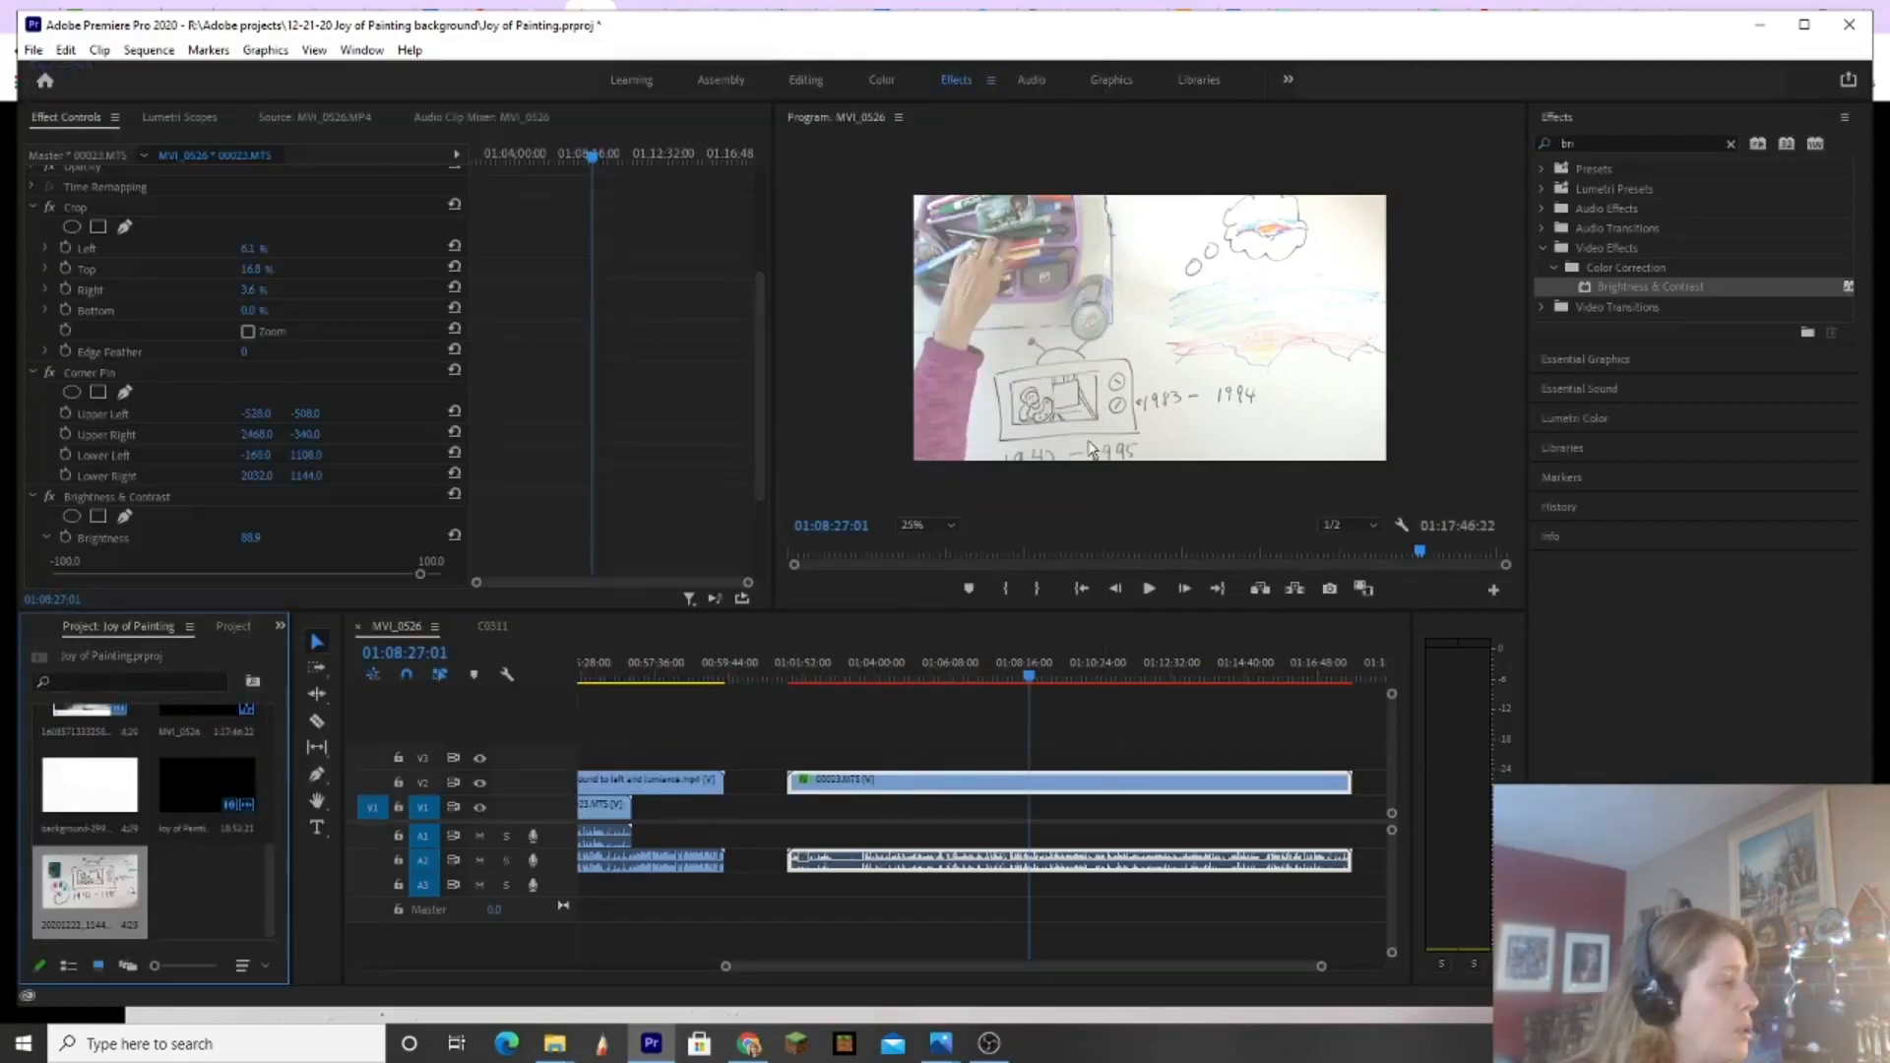
Step: Place the imported whiteboard photo on V3 above the 00023.MTS clip at 01:06:03:12
{"action": "left_click", "coordinate": [852, 672]}
{"action": "left_click_drag", "start_coordinate": [854, 666], "coordinate": [952, 638]}
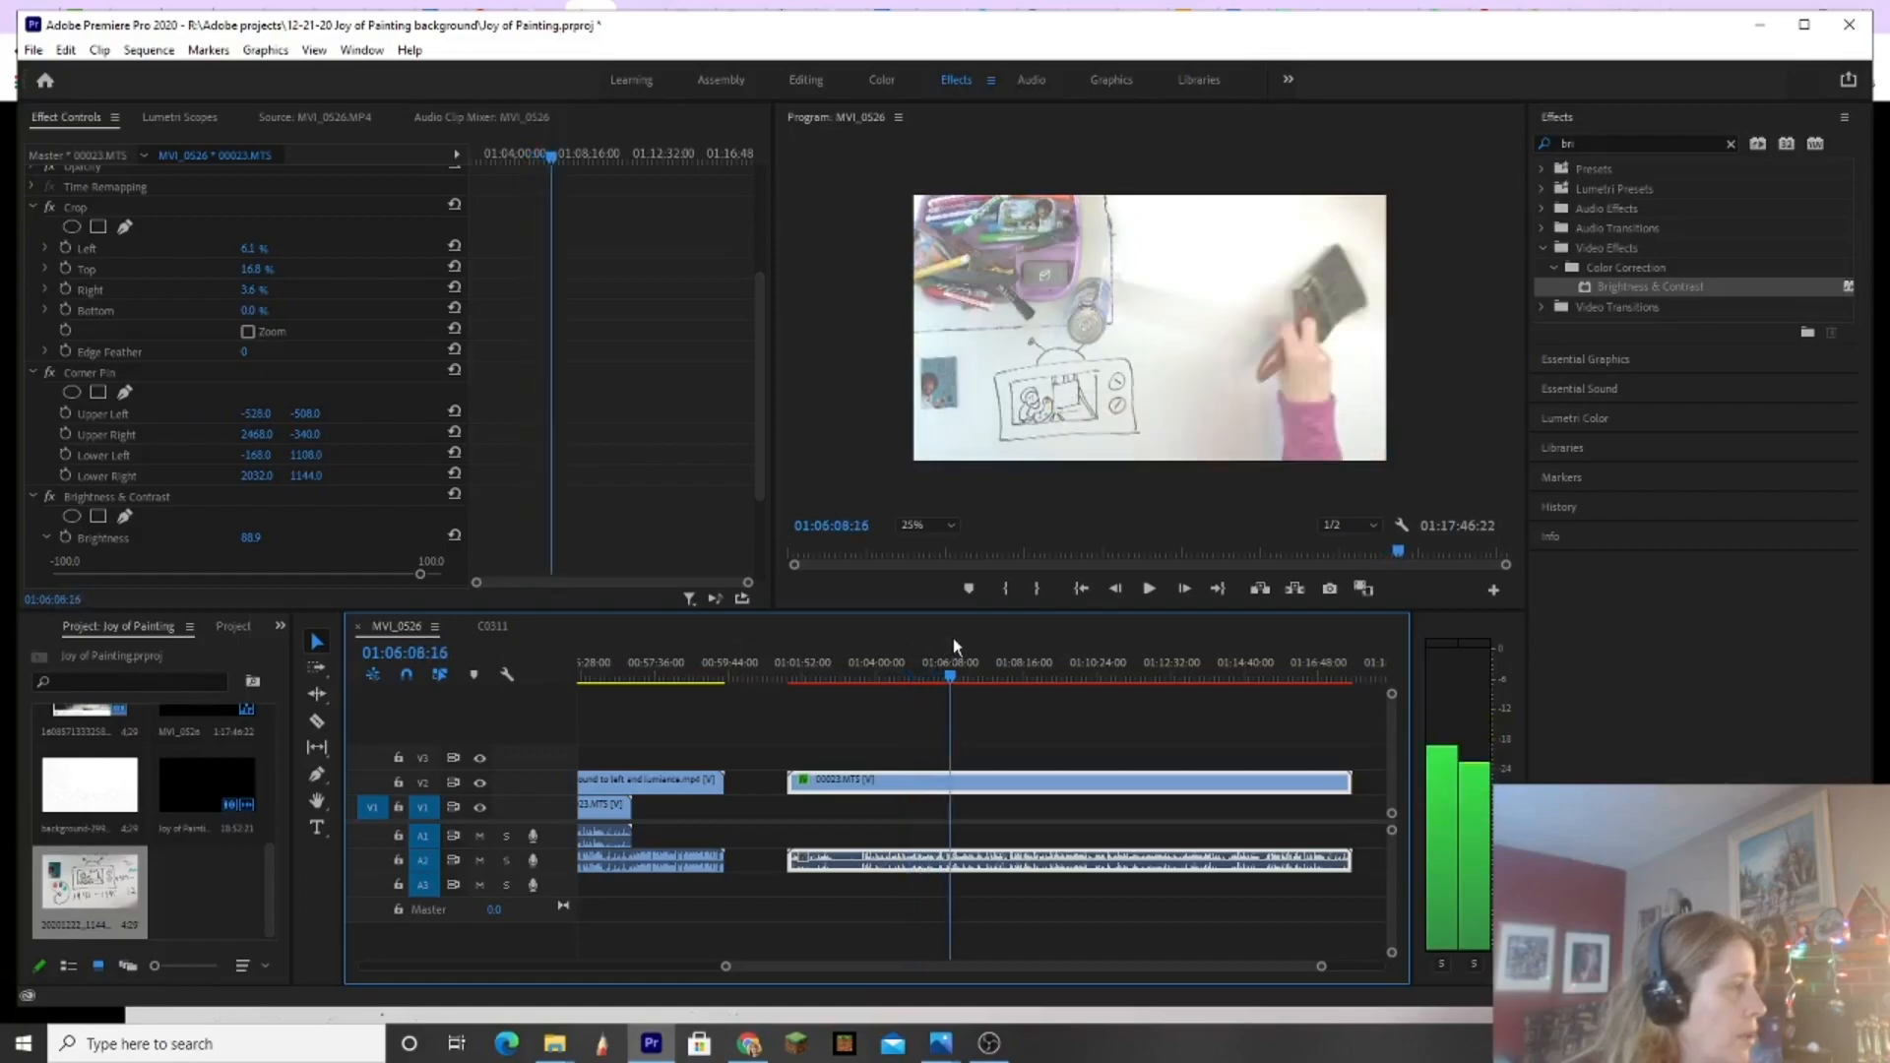
{"action": "left_click", "coordinate": [197, 772]}
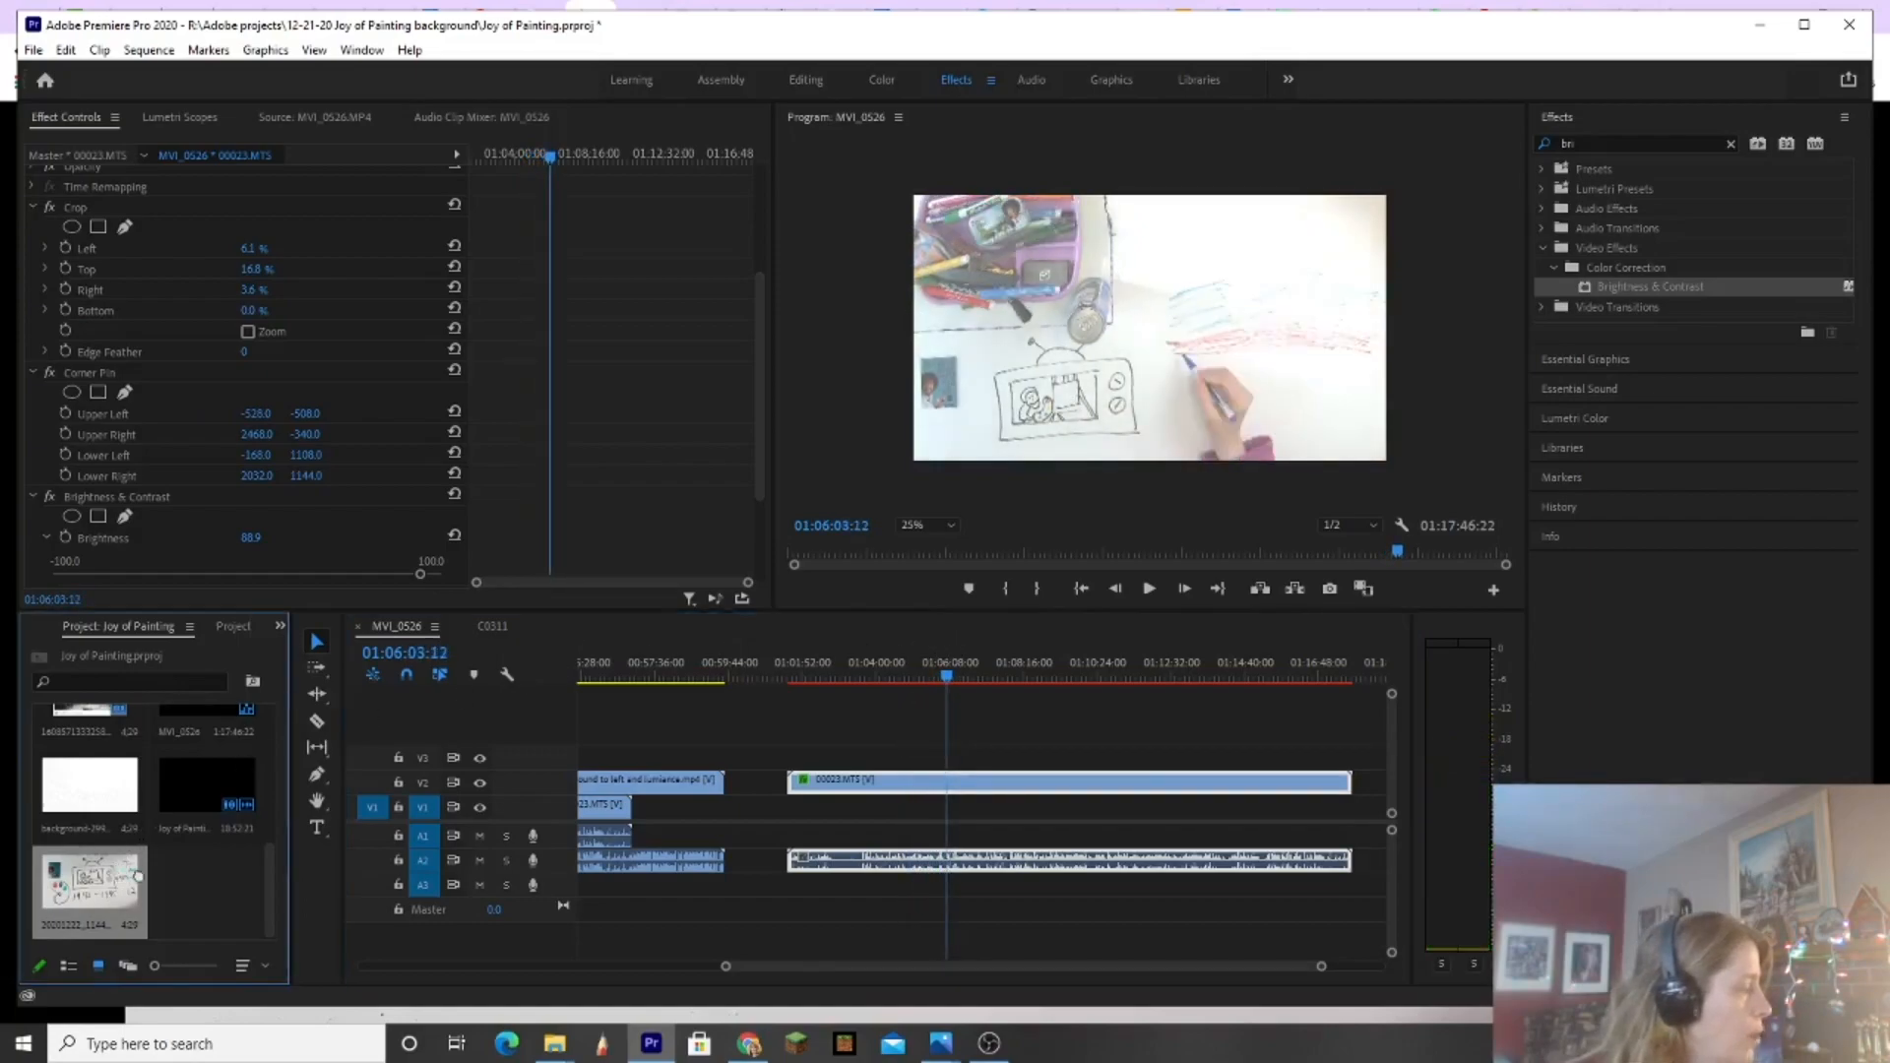
{"action": "left_click", "coordinate": [947, 758]}
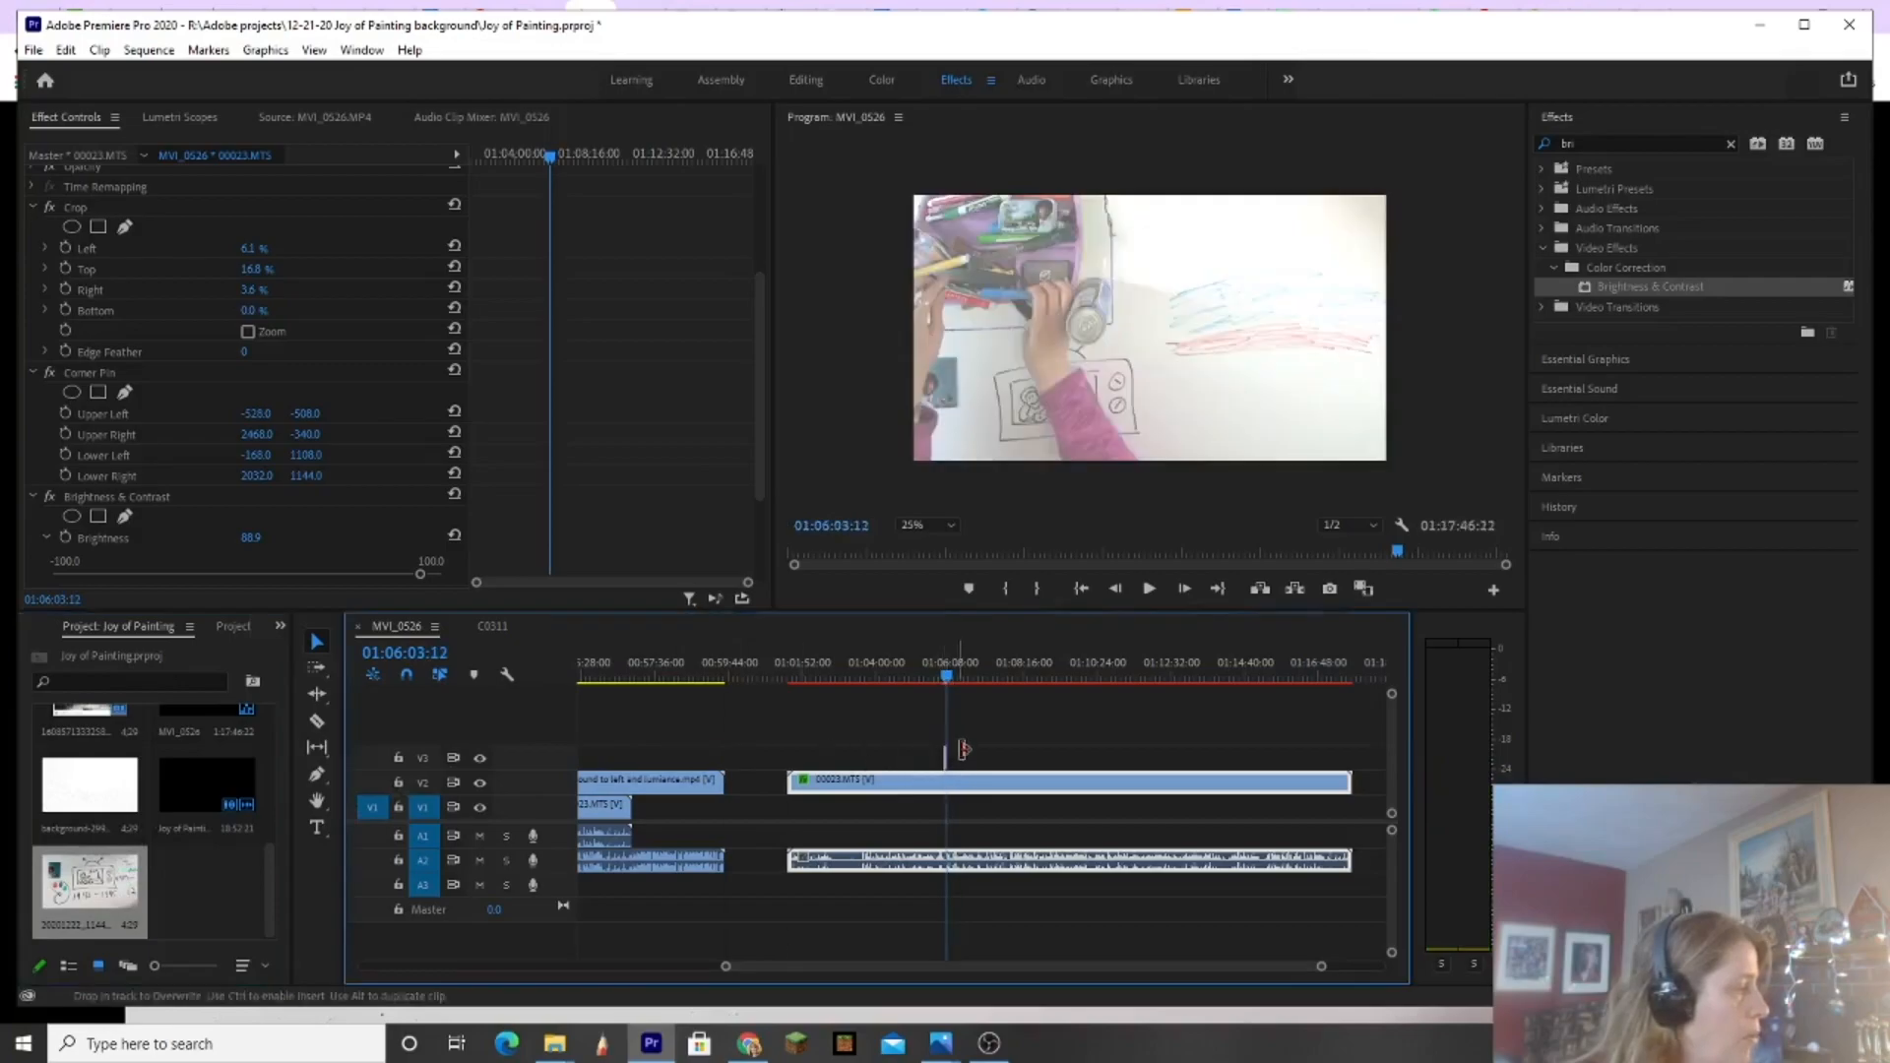
{"action": "left_click_drag", "start_coordinate": [949, 757], "coordinate": [960, 758]}
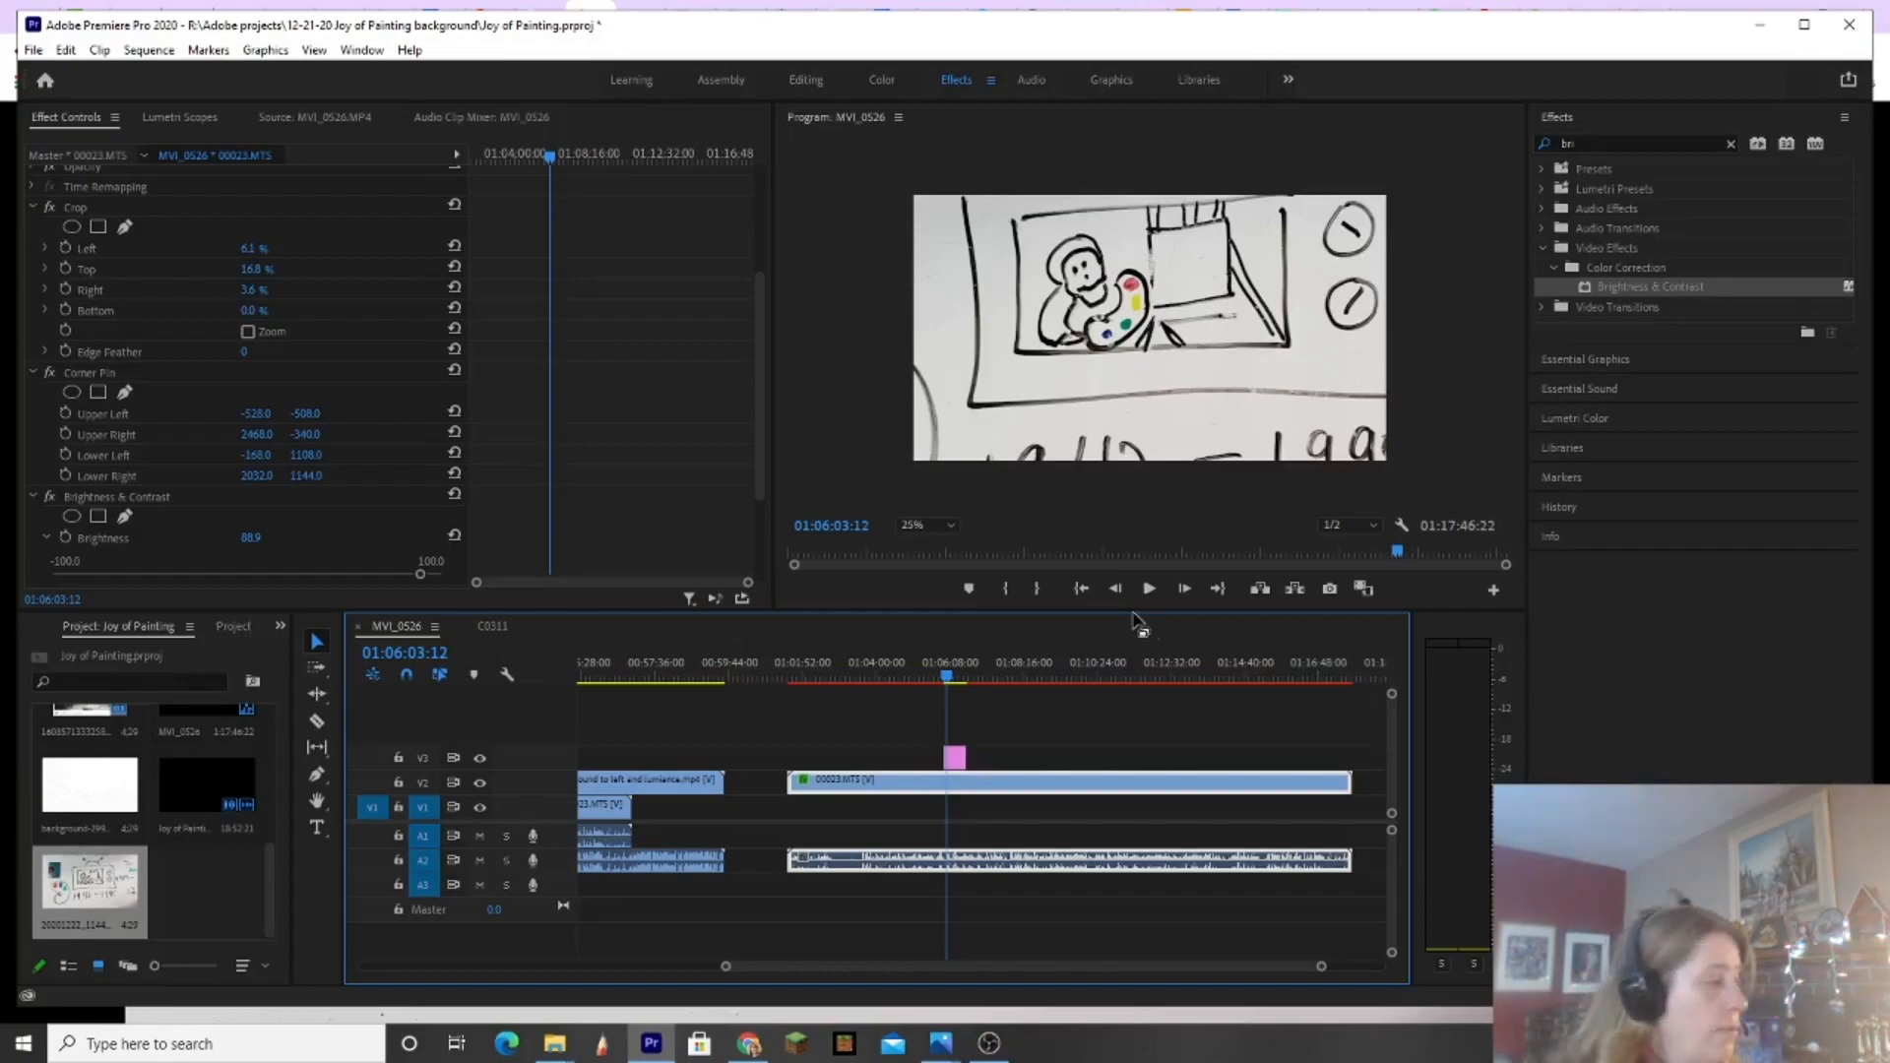
Step: Scale the whiteboard photo on V3 down to 25 and position it at 467, 810 over the drawing footage
{"action": "left_click", "coordinate": [956, 760]}
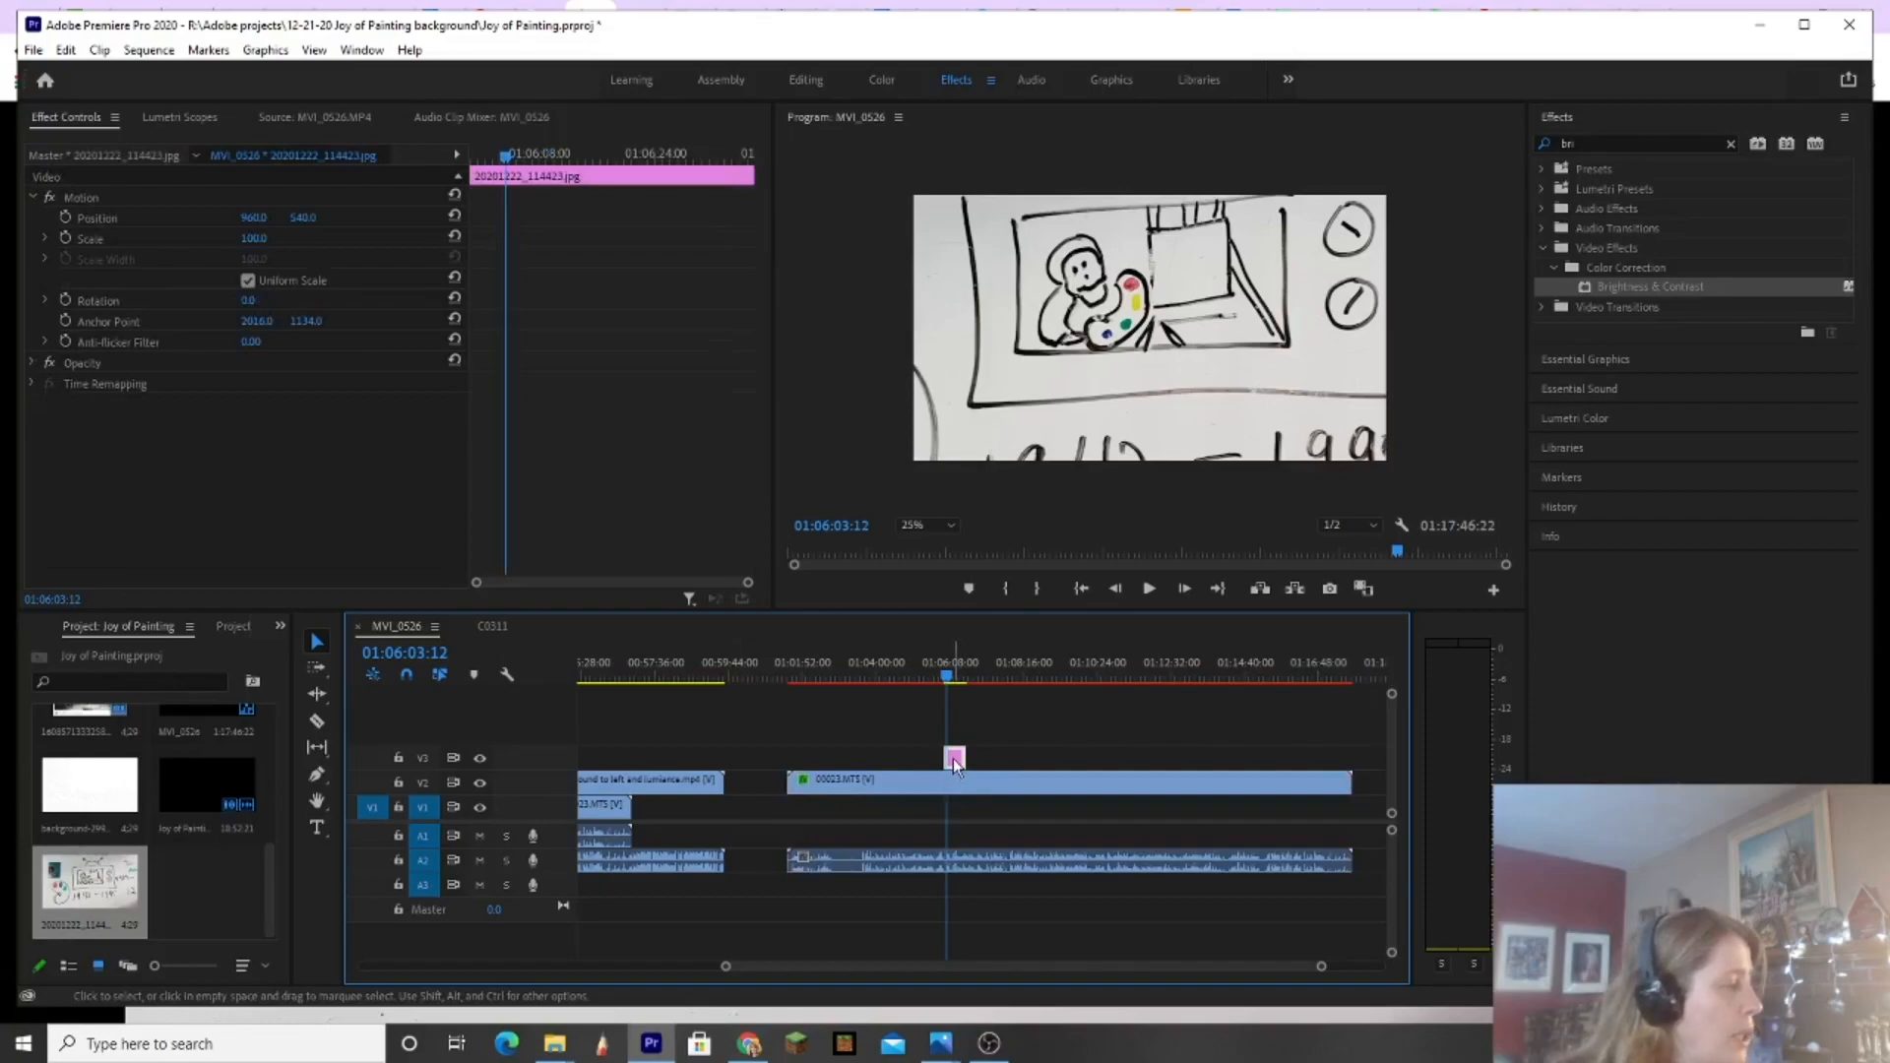
{"action": "left_click", "coordinate": [955, 782]}
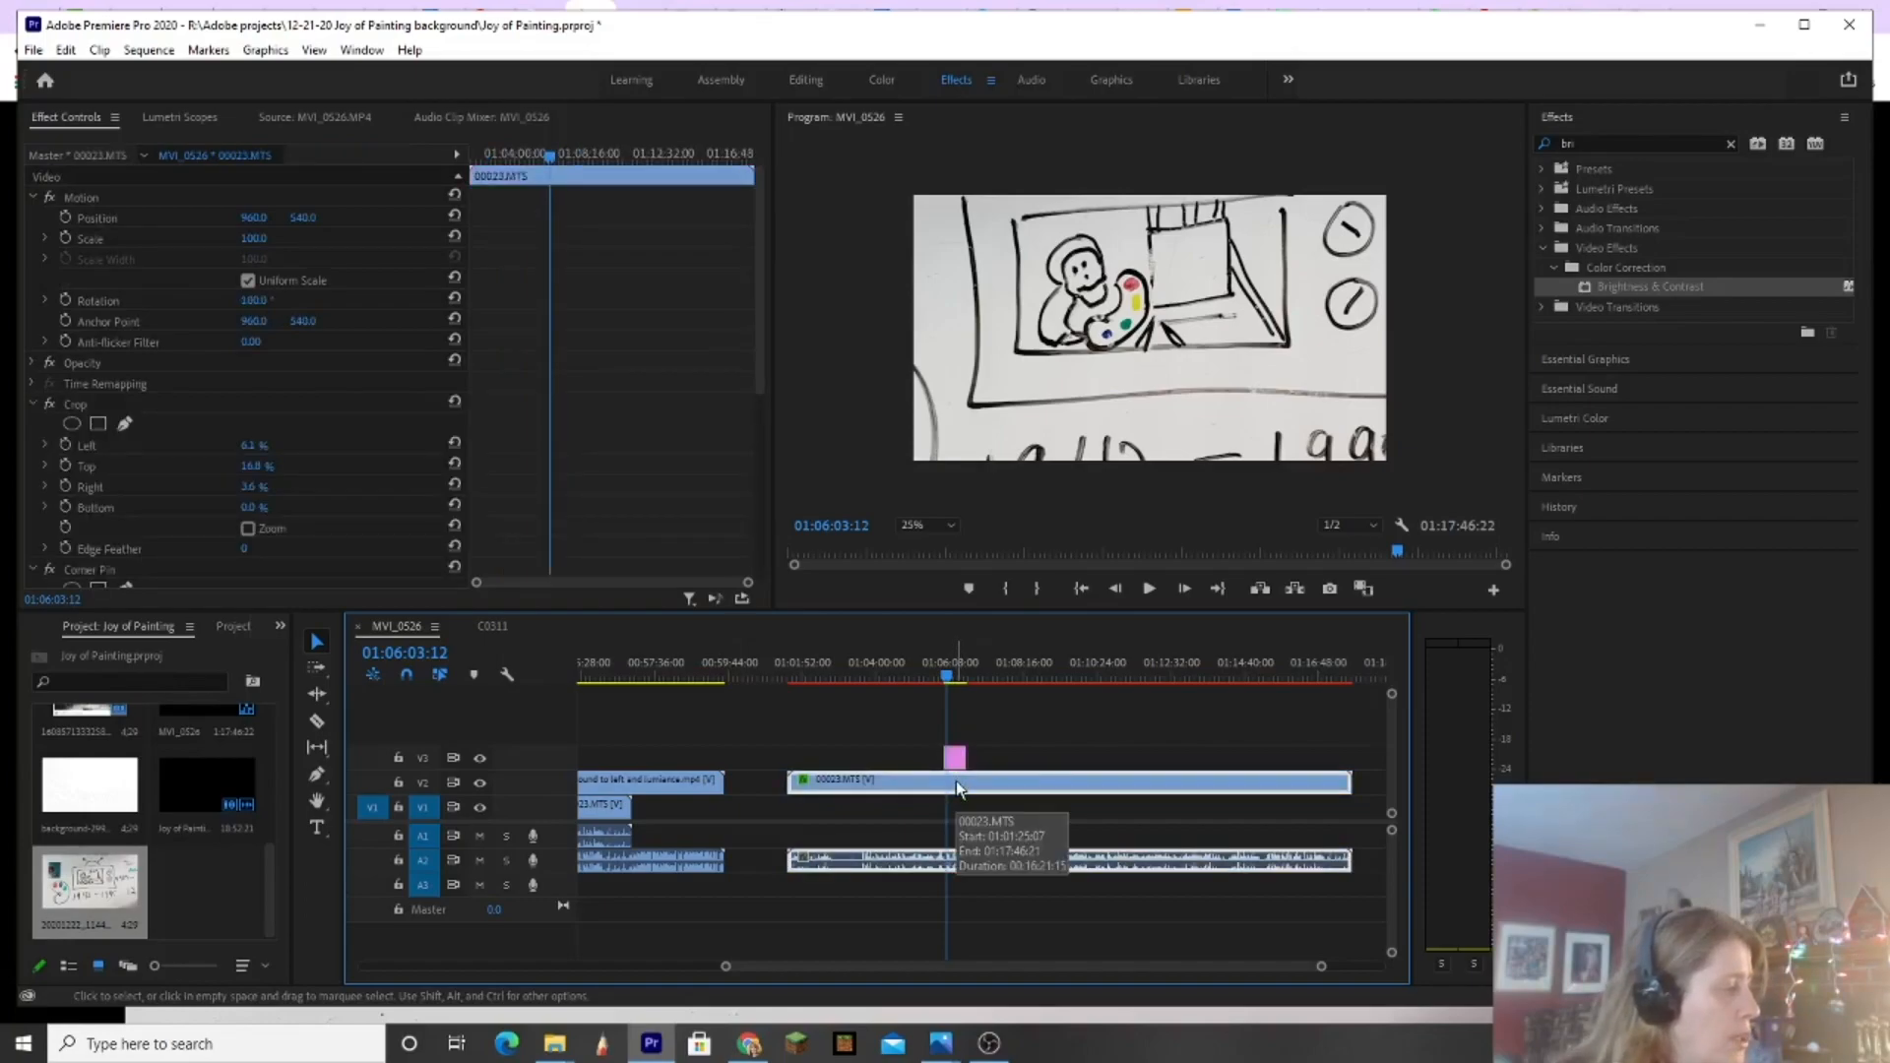
{"action": "left_click", "coordinate": [954, 758]}
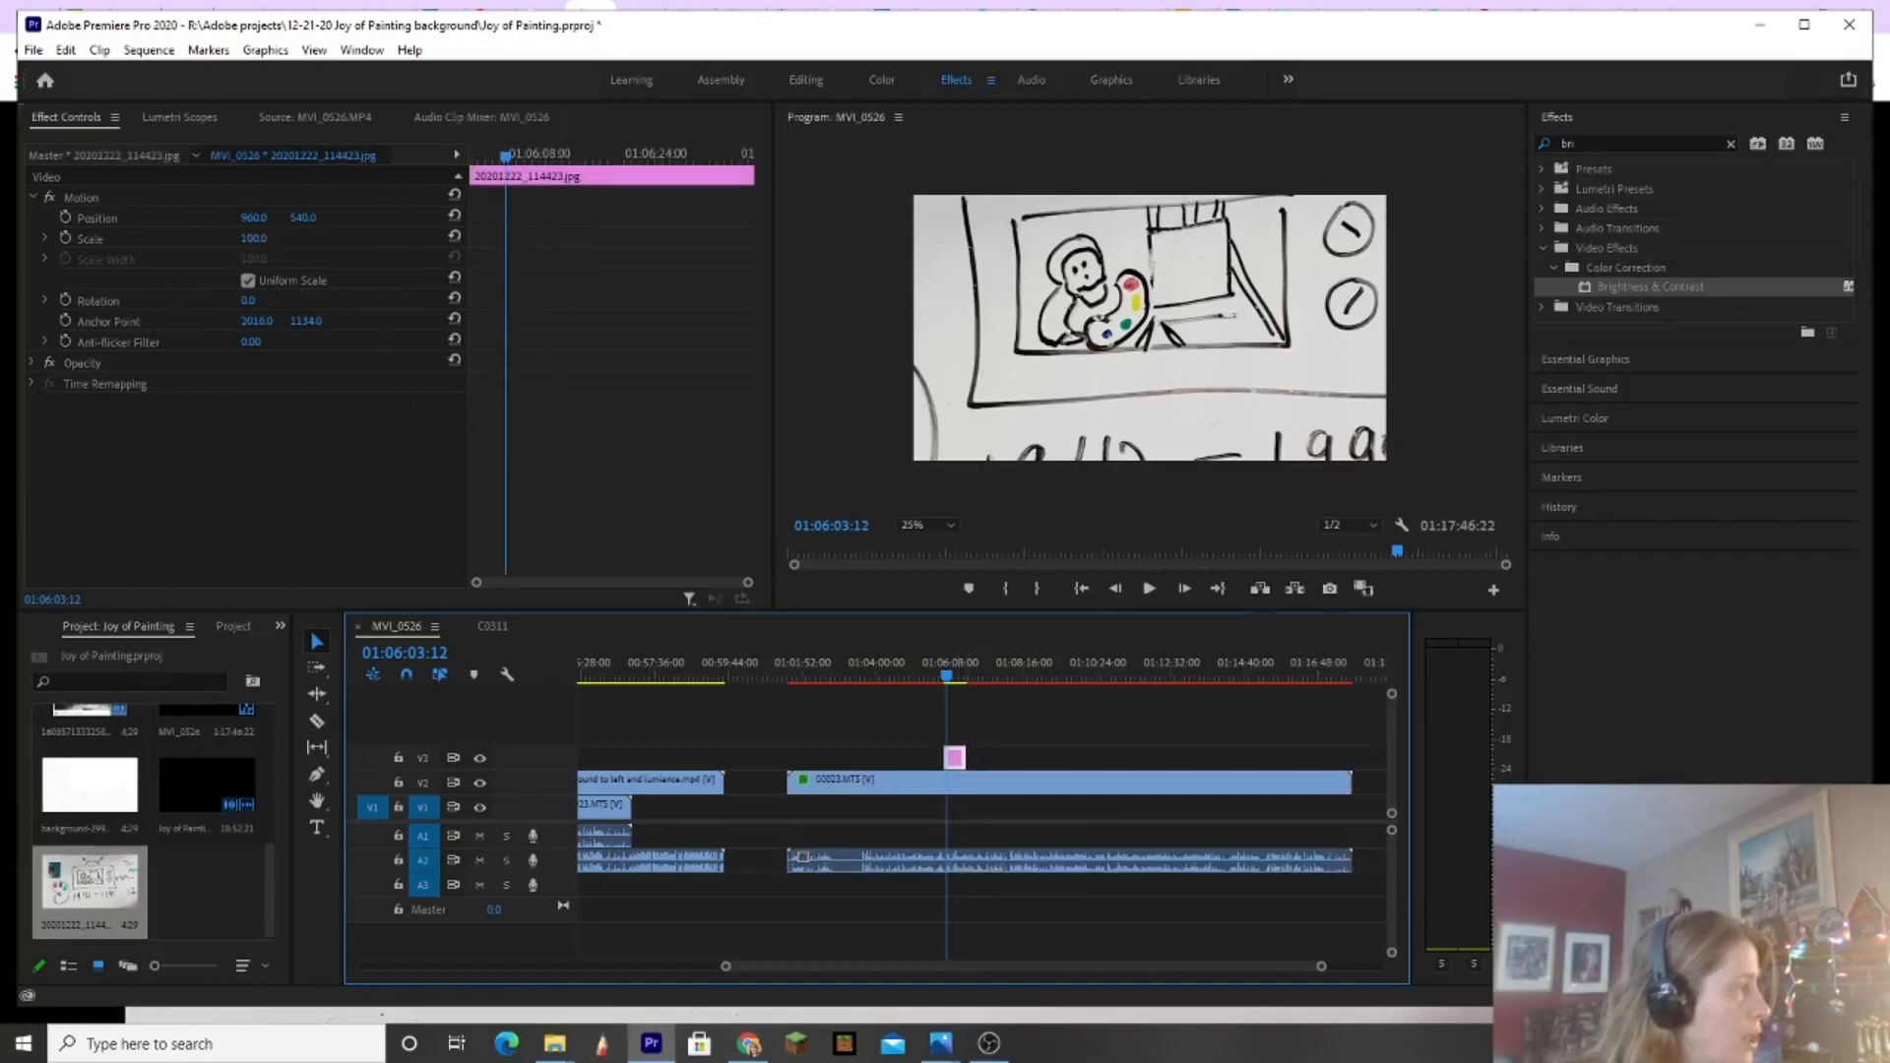
{"action": "left_click", "coordinate": [254, 239]}
{"action": "type", "text": "50"}
{"action": "key", "text": "Return"}
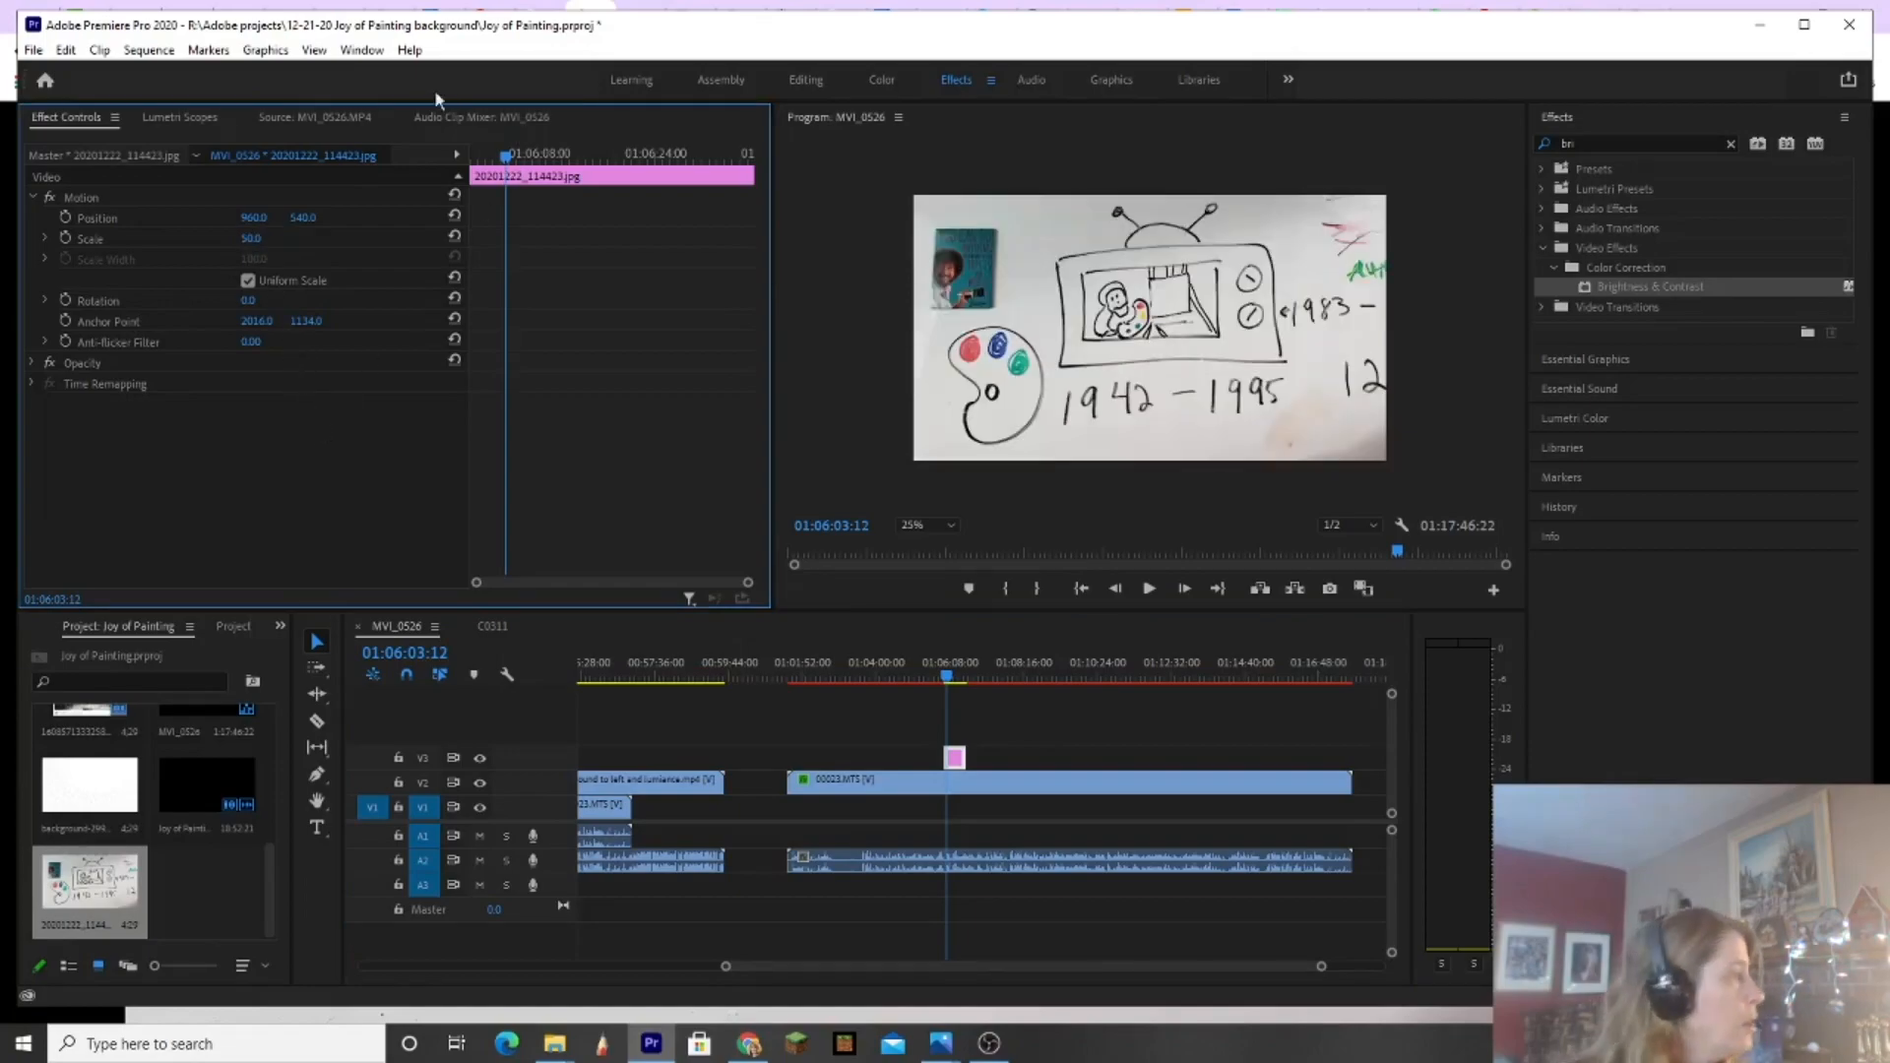
{"action": "left_click", "coordinate": [251, 239]}
{"action": "type", "text": "25"}
{"action": "key", "text": "Return"}
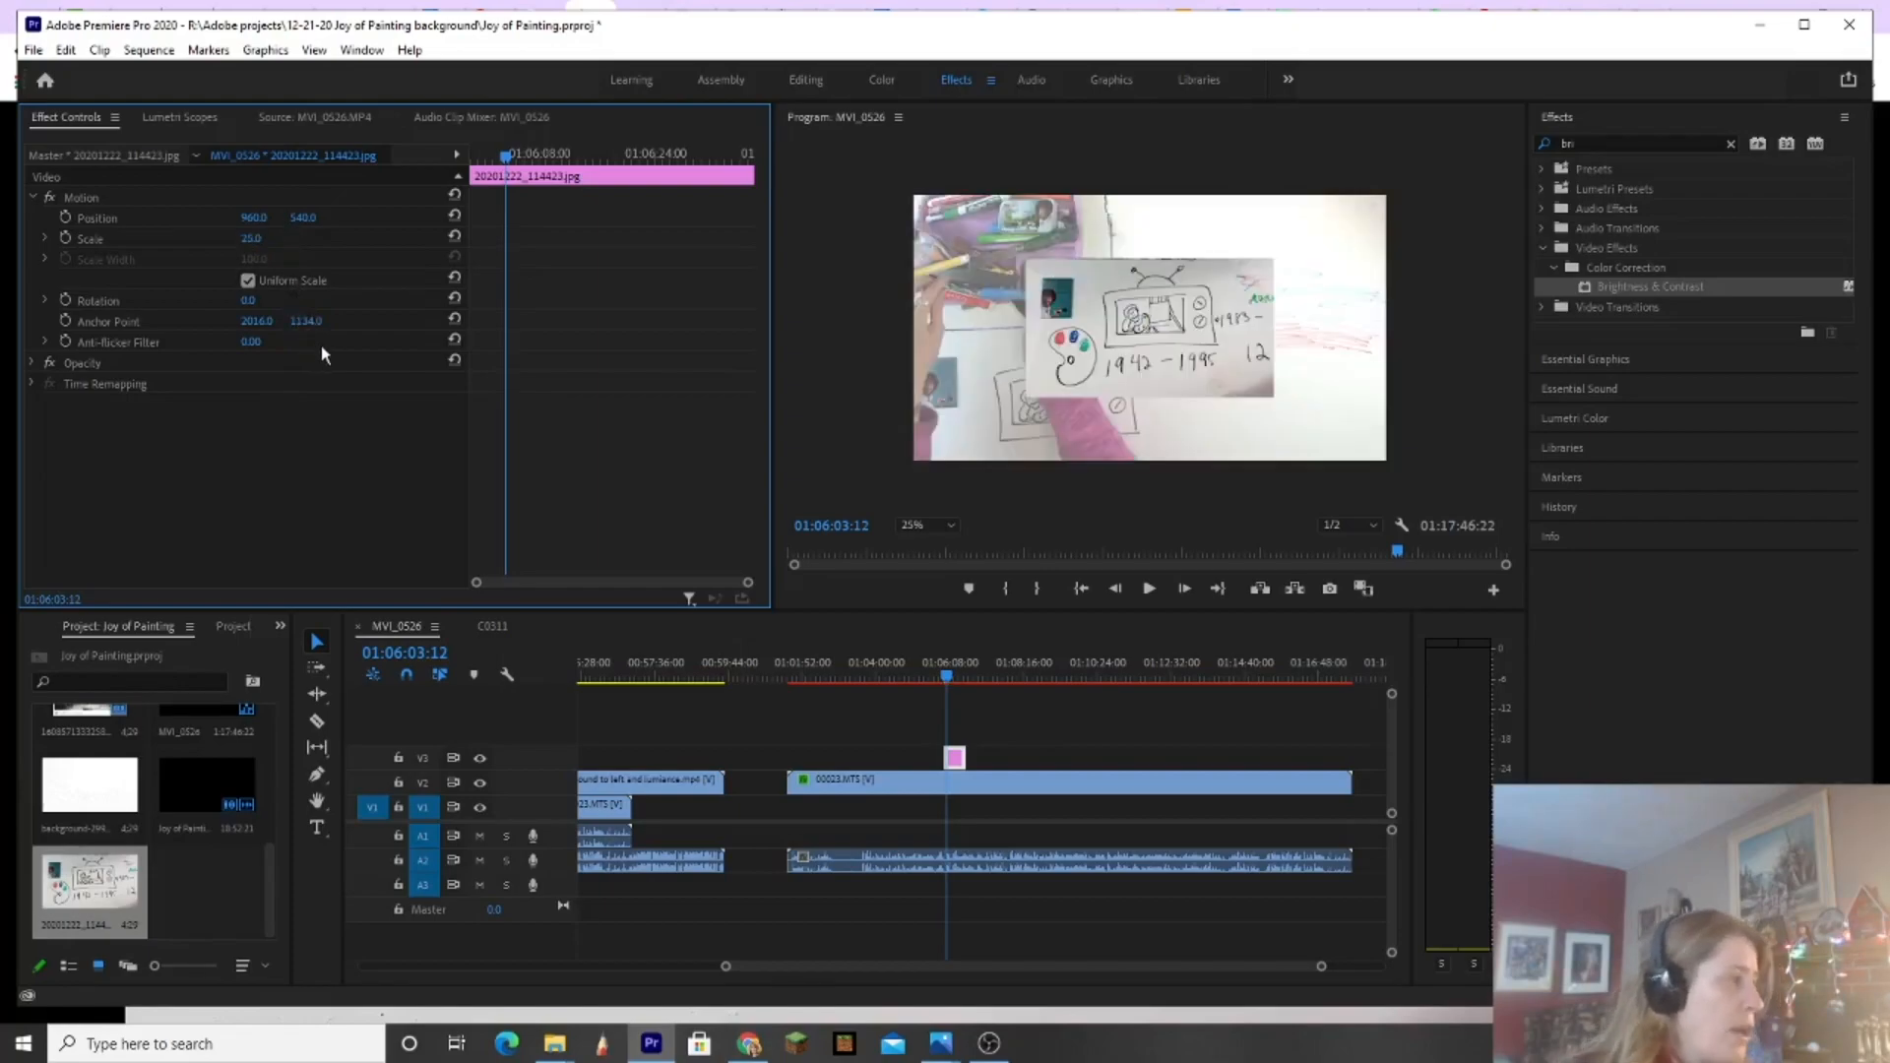
{"action": "left_click_drag", "start_coordinate": [258, 218], "coordinate": [307, 227]}
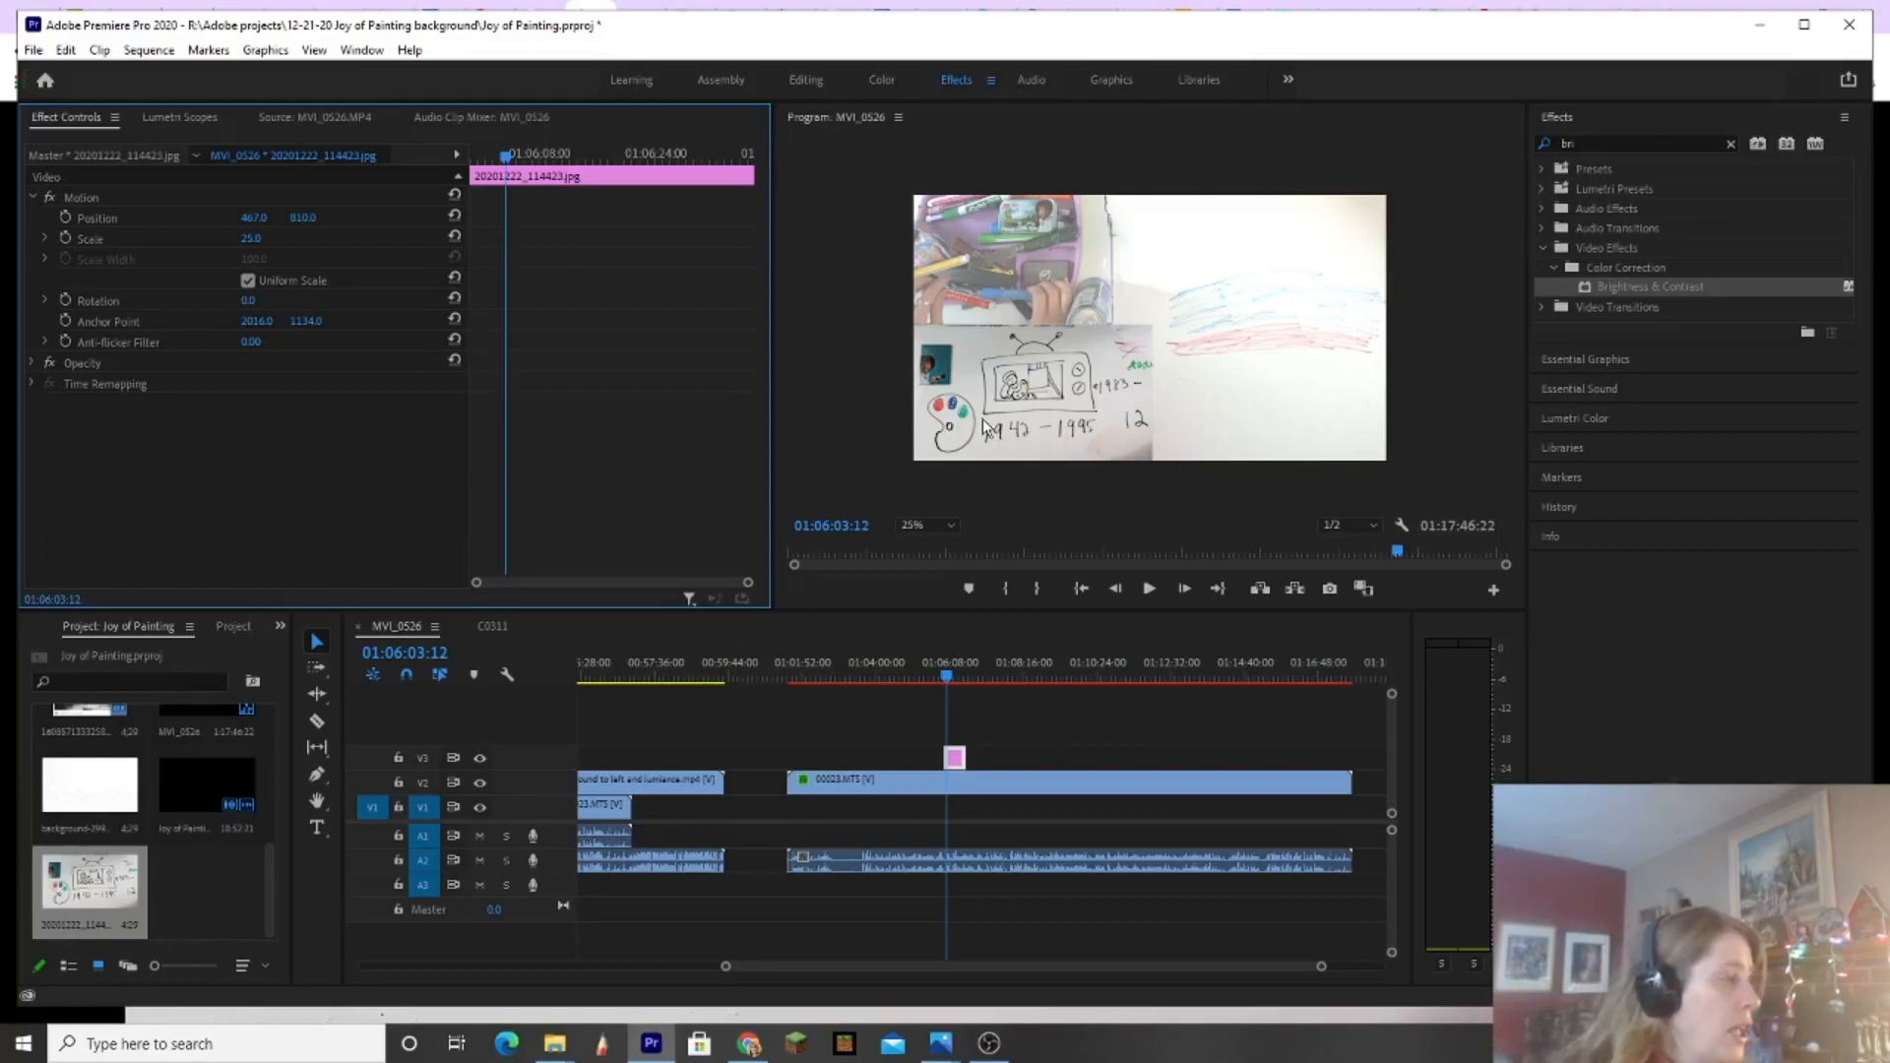
Step: Apply Brightness & Contrast to the whiteboard photo on V3 and raise its brightness to about 59
{"action": "left_click", "coordinate": [951, 748]}
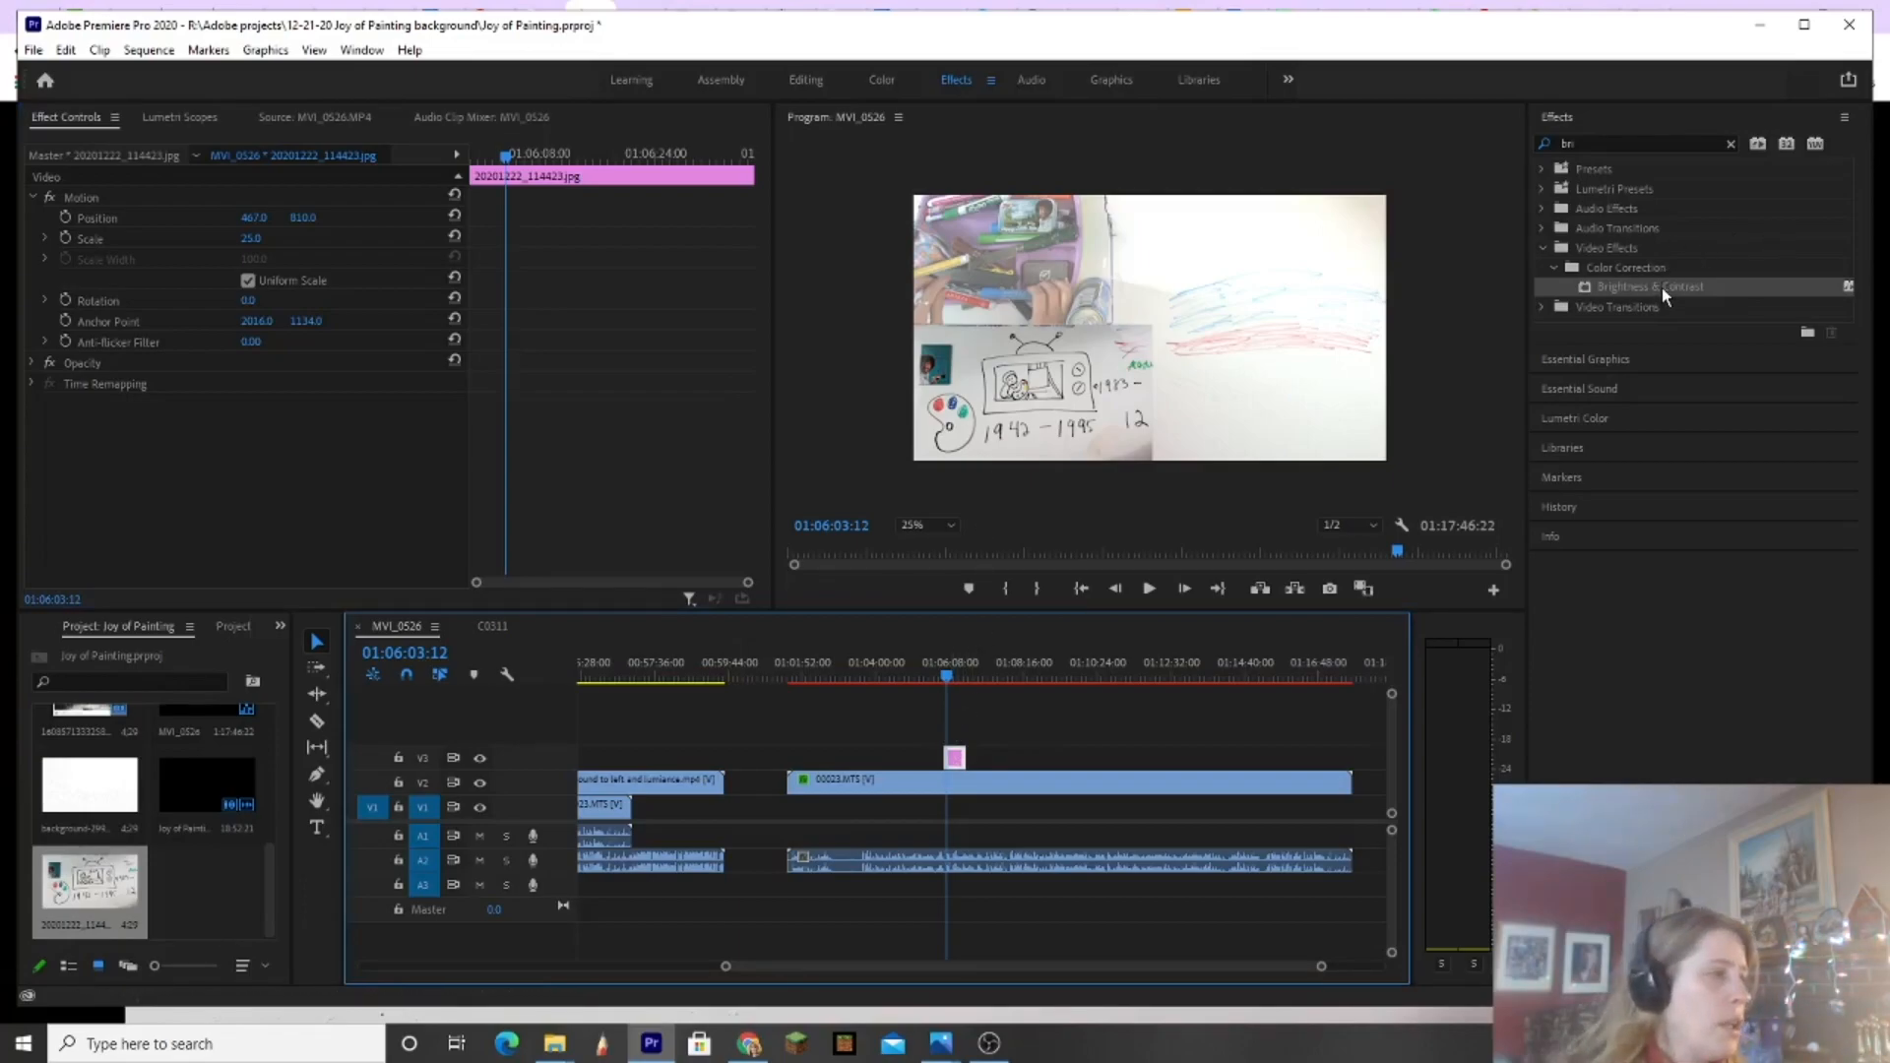
{"action": "left_click_drag", "start_coordinate": [1654, 288], "coordinate": [956, 758]}
{"action": "left_click", "coordinate": [44, 445]}
{"action": "left_click_drag", "start_coordinate": [247, 482], "coordinate": [362, 492]}
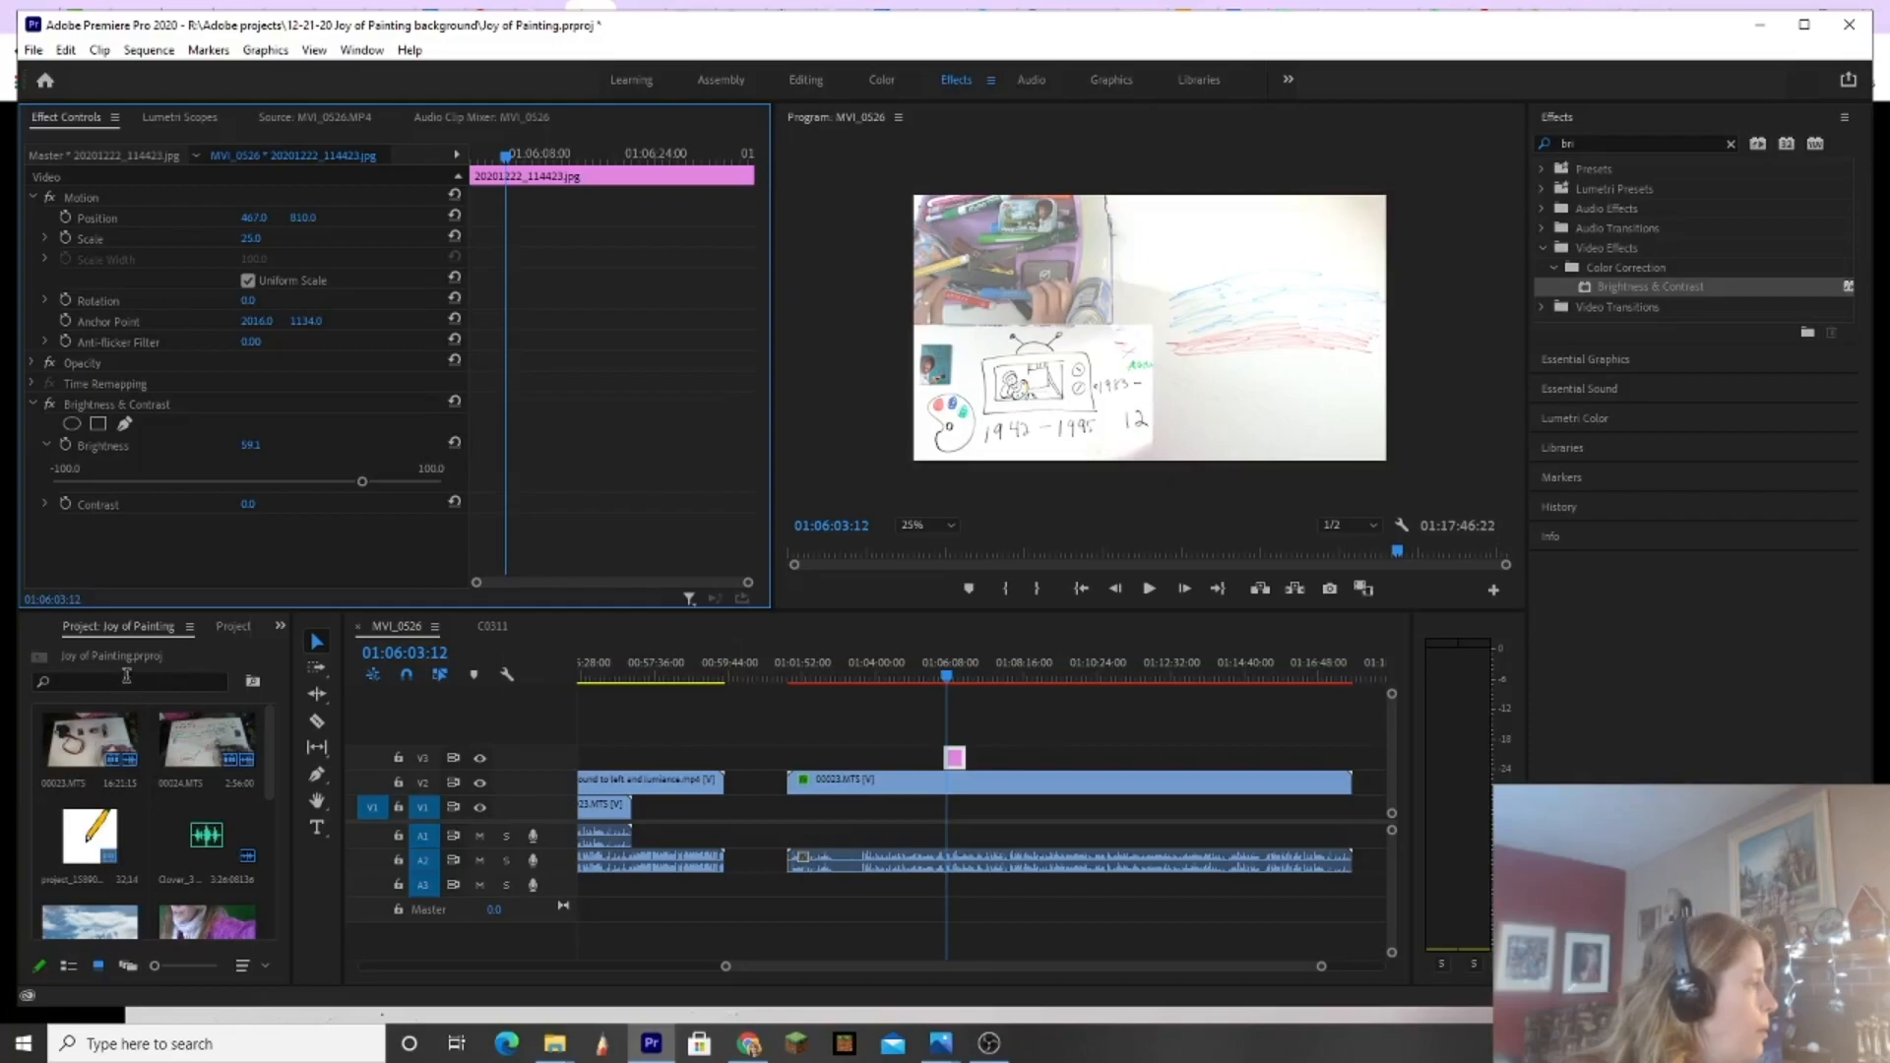
Step: Place the snowy cabin painting image on V3 above the 00023.MTS clip and show its frame at 01:07:35:21
{"action": "scroll", "coordinate": [221, 802], "scroll_direction": "up", "scroll_amount": 1}
{"action": "left_click_drag", "start_coordinate": [79, 743], "coordinate": [1000, 757]}
{"action": "left_click", "coordinate": [1004, 677]}
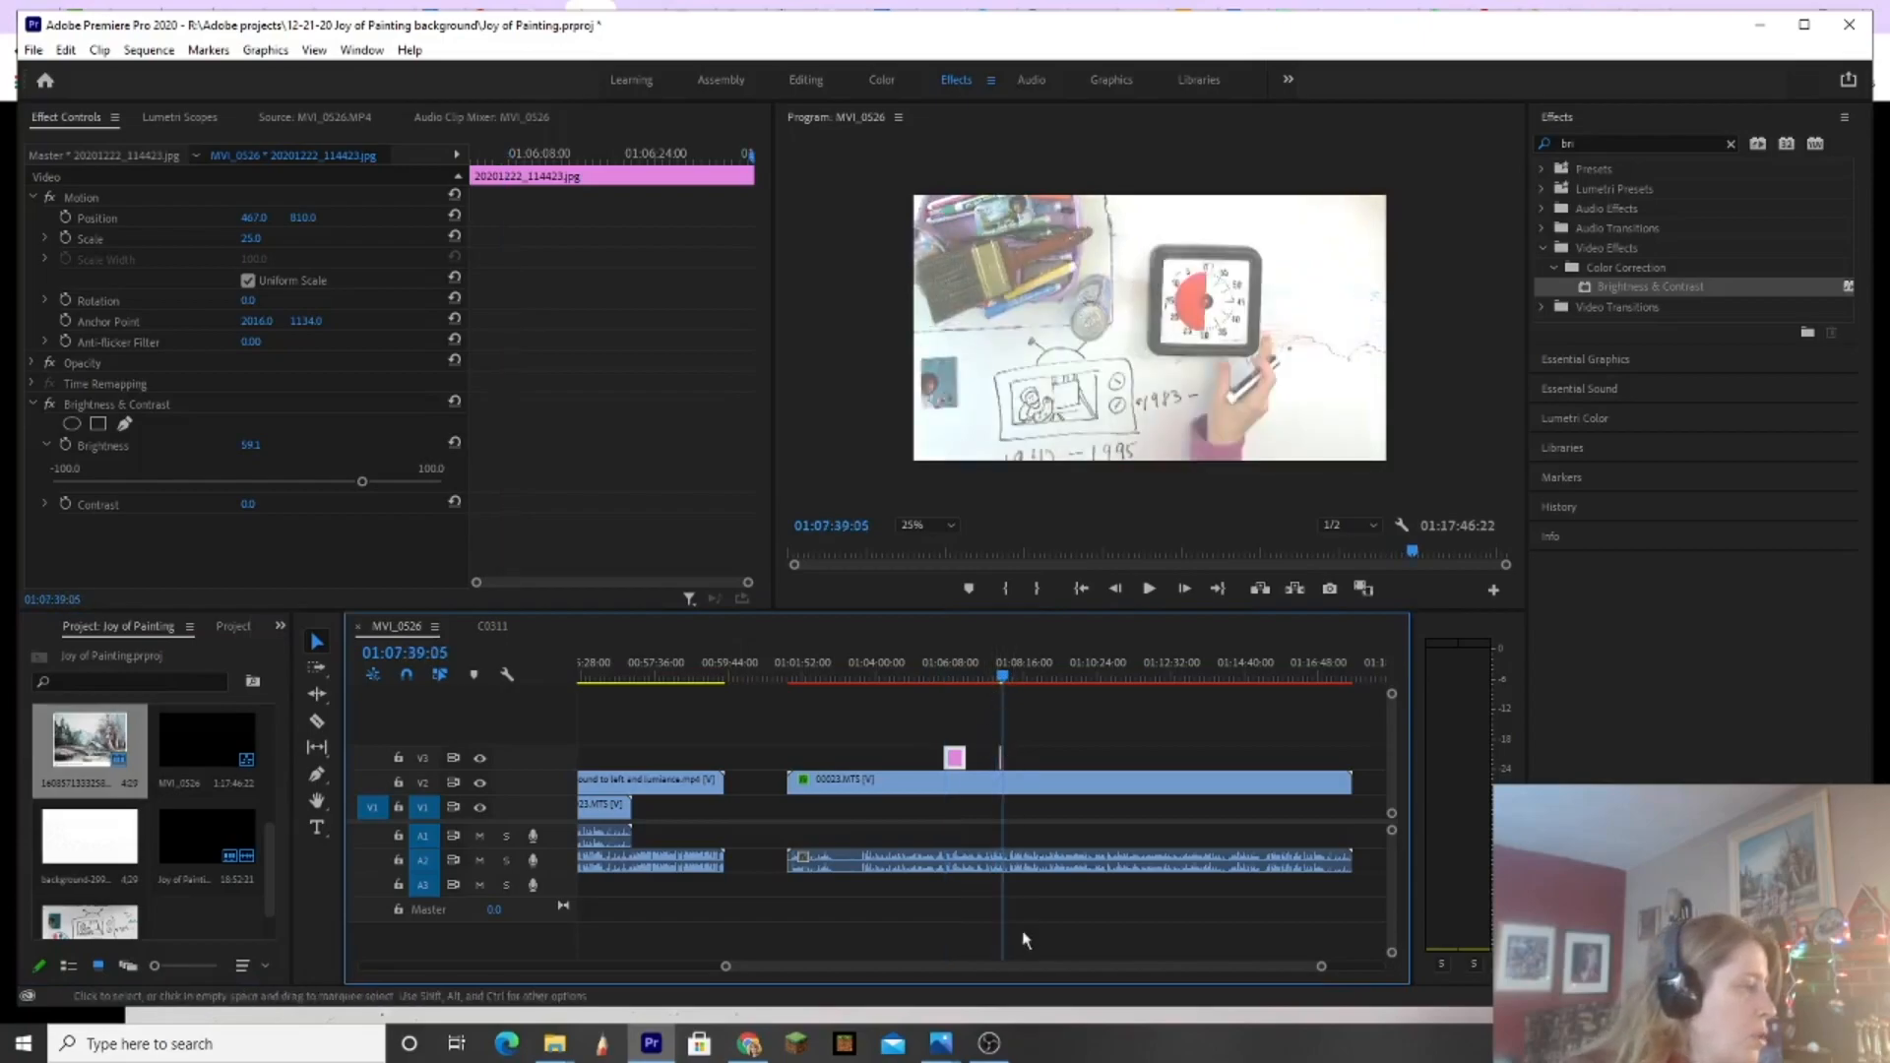
{"action": "left_click_drag", "start_coordinate": [1322, 968], "coordinate": [1152, 967]}
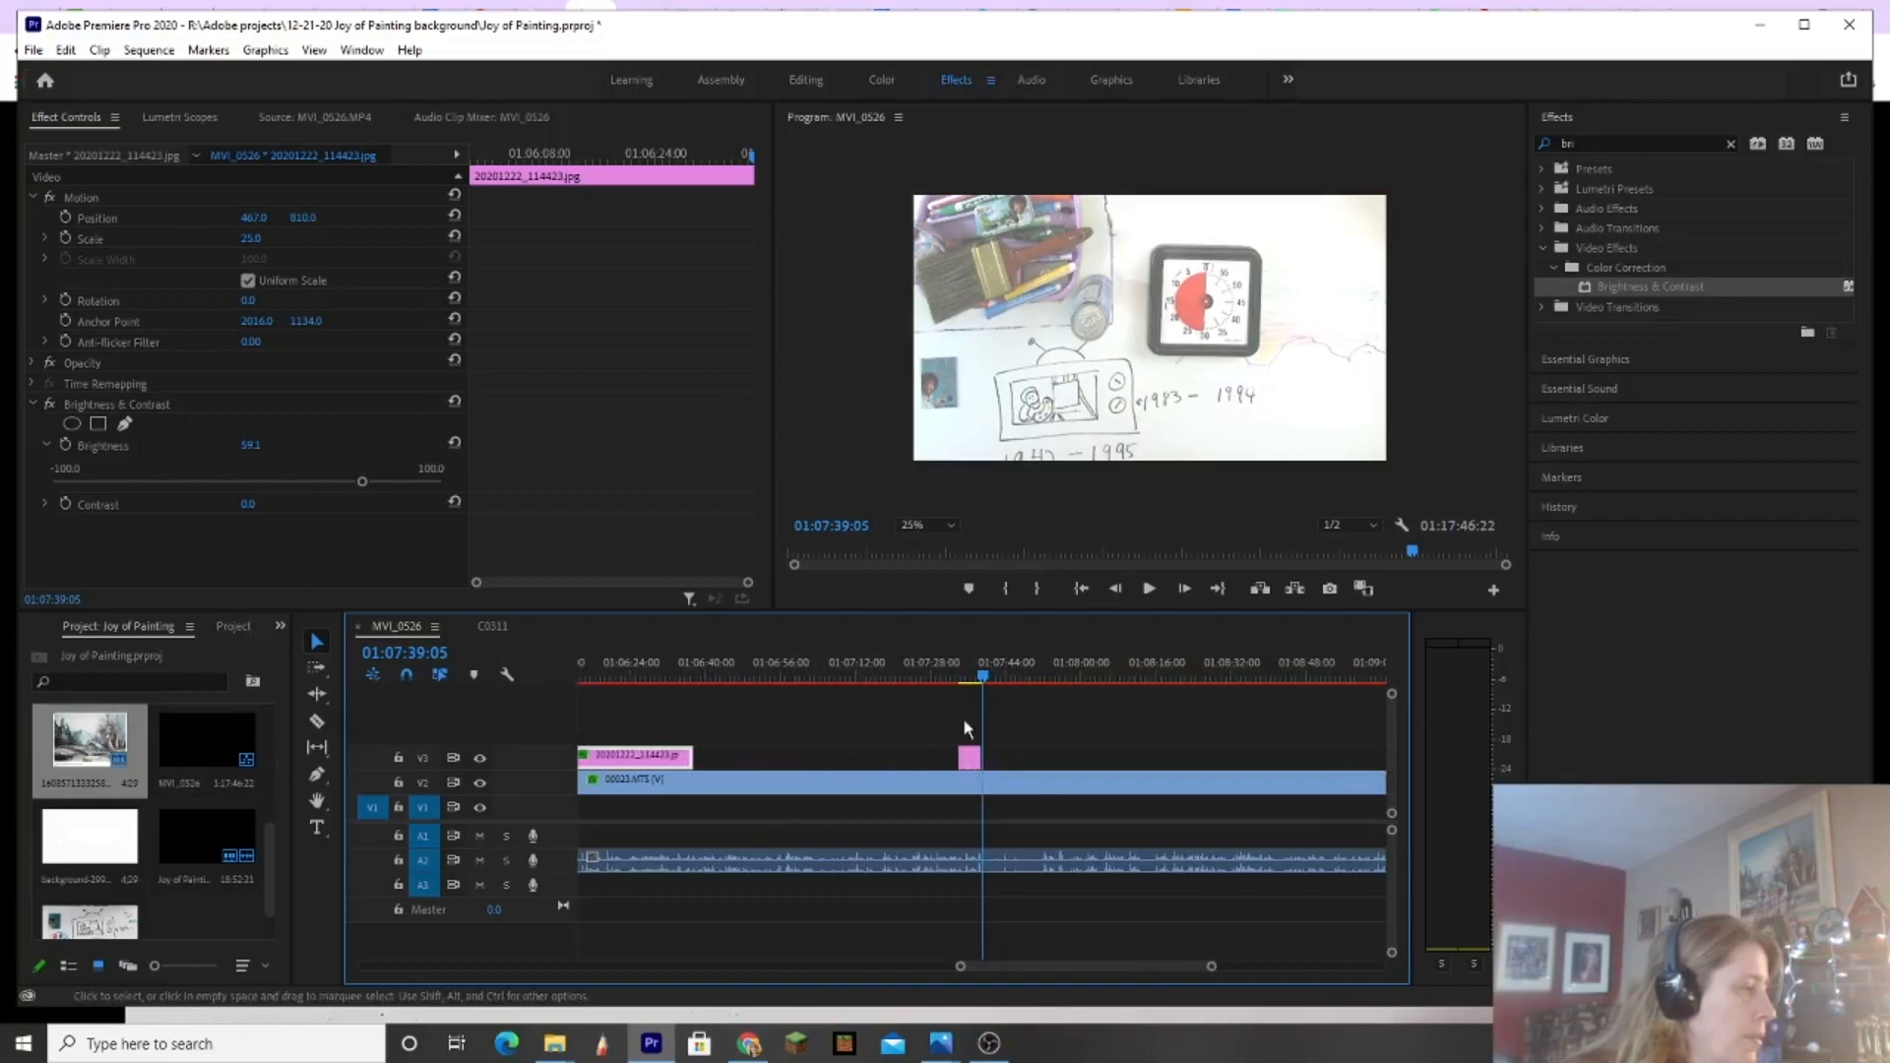
{"action": "left_click", "coordinate": [967, 676]}
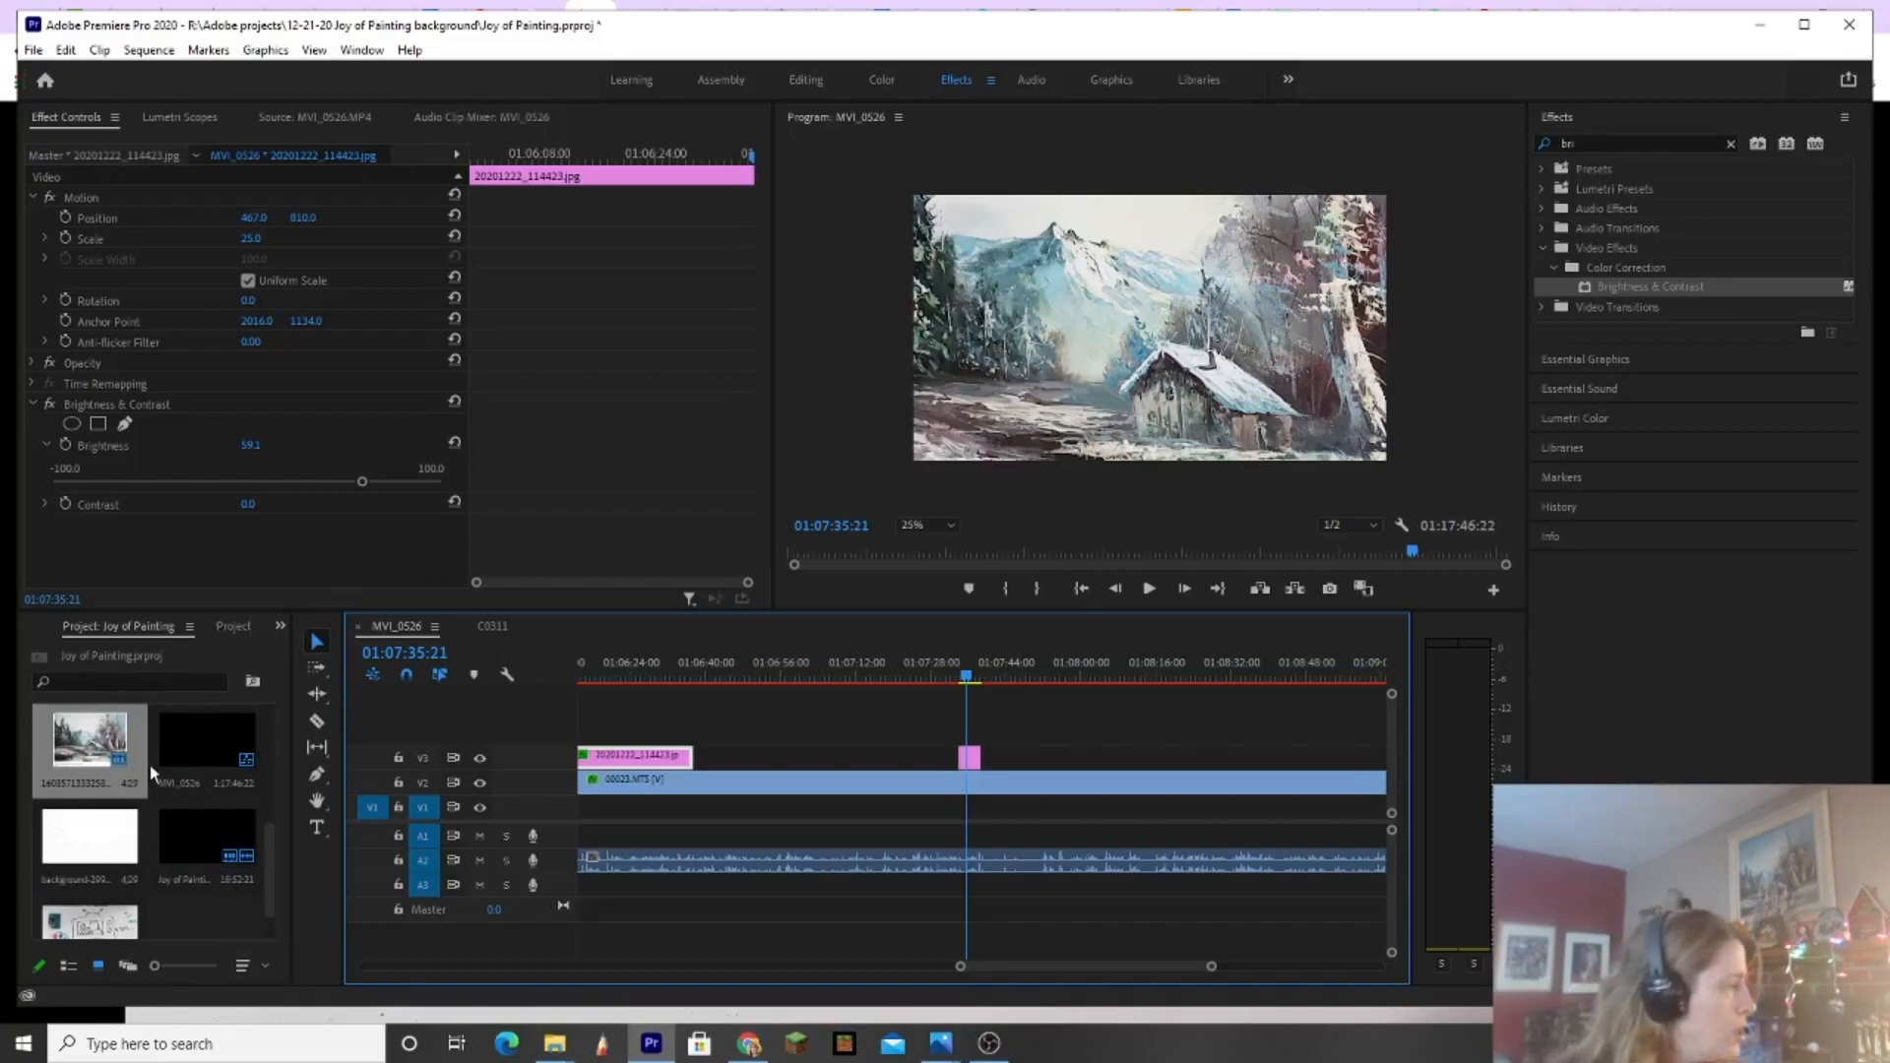
{"action": "left_click", "coordinate": [161, 660]}
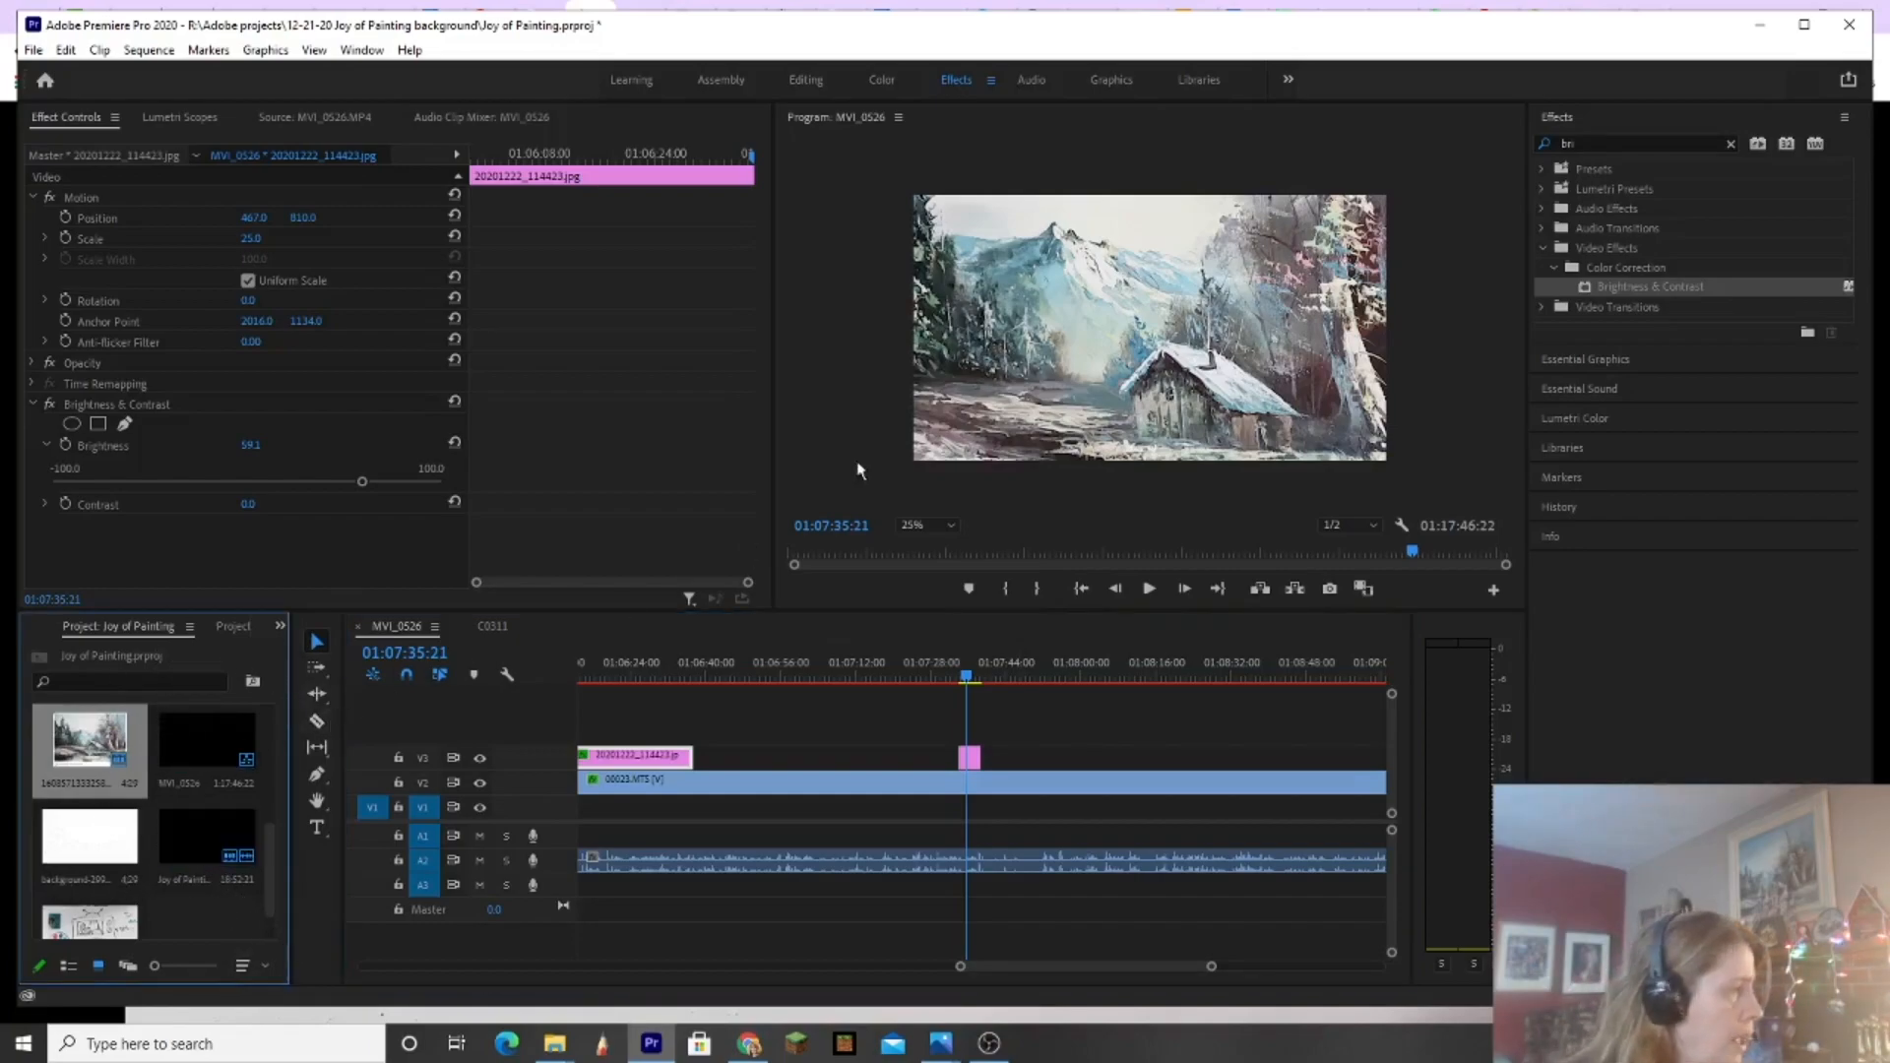
Step: Scale the painting image on V3 to 25 and shift it horizontally to position 1430, 540
{"action": "left_click", "coordinate": [970, 757]}
{"action": "left_click", "coordinate": [251, 239]}
{"action": "type", "text": "25"}
{"action": "key", "text": "Return"}
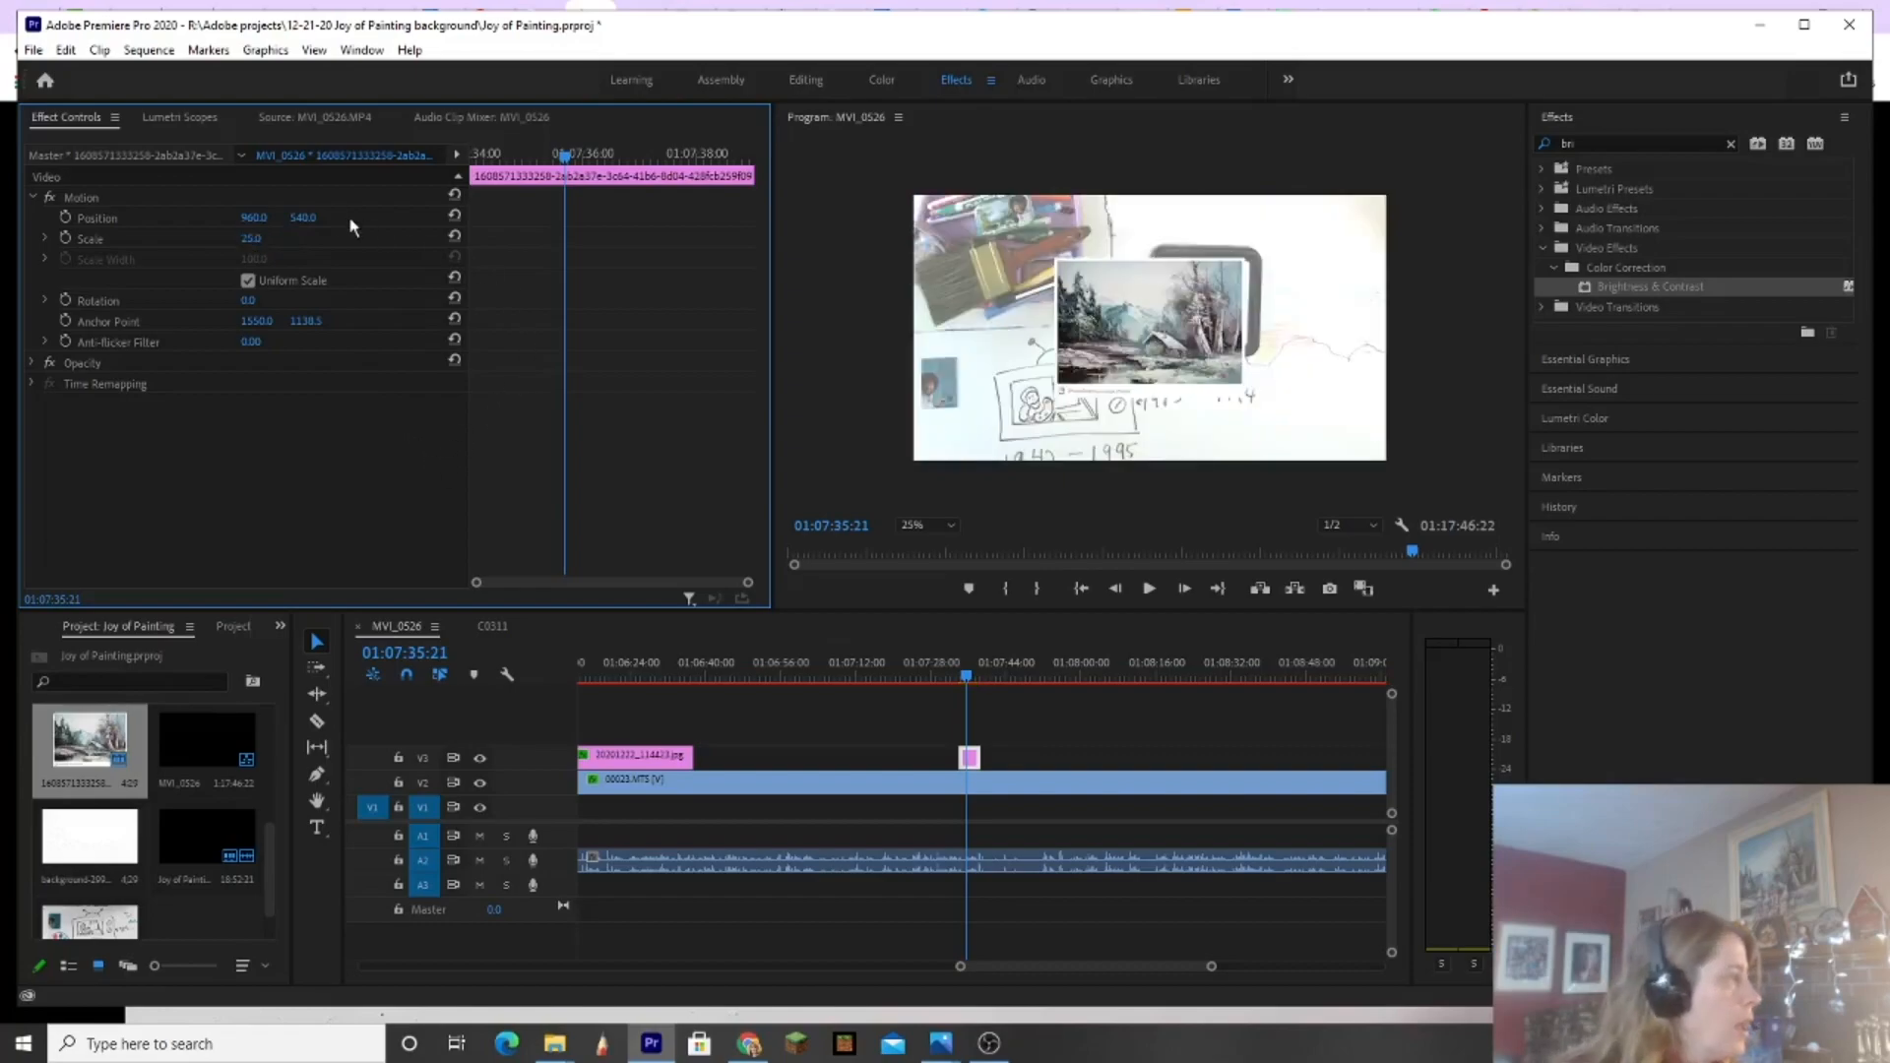
{"action": "left_click_drag", "start_coordinate": [254, 217], "coordinate": [323, 217]}
Step: Find the Bevel Edges Thin preset by searching effects for "bev" and apply it to the overlaid painting image
{"action": "left_click", "coordinate": [1605, 143]}
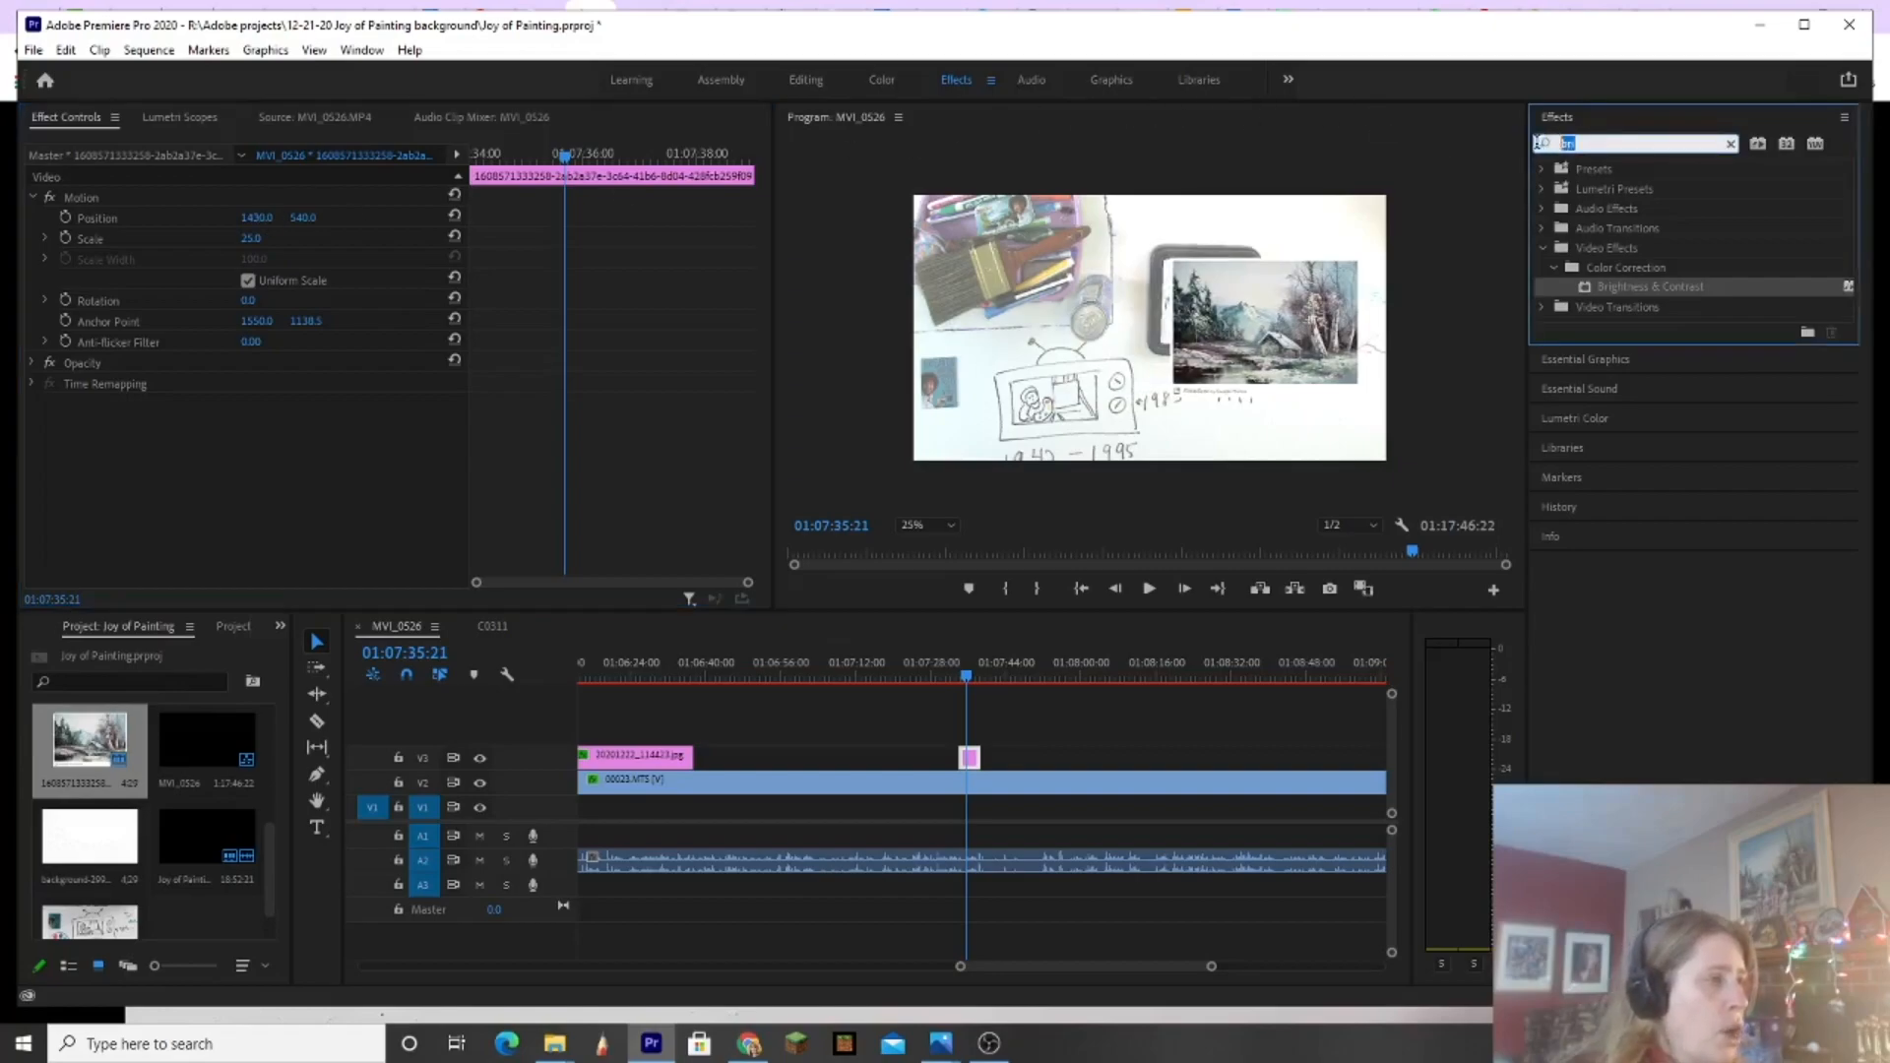
{"action": "type", "text": "bev"}
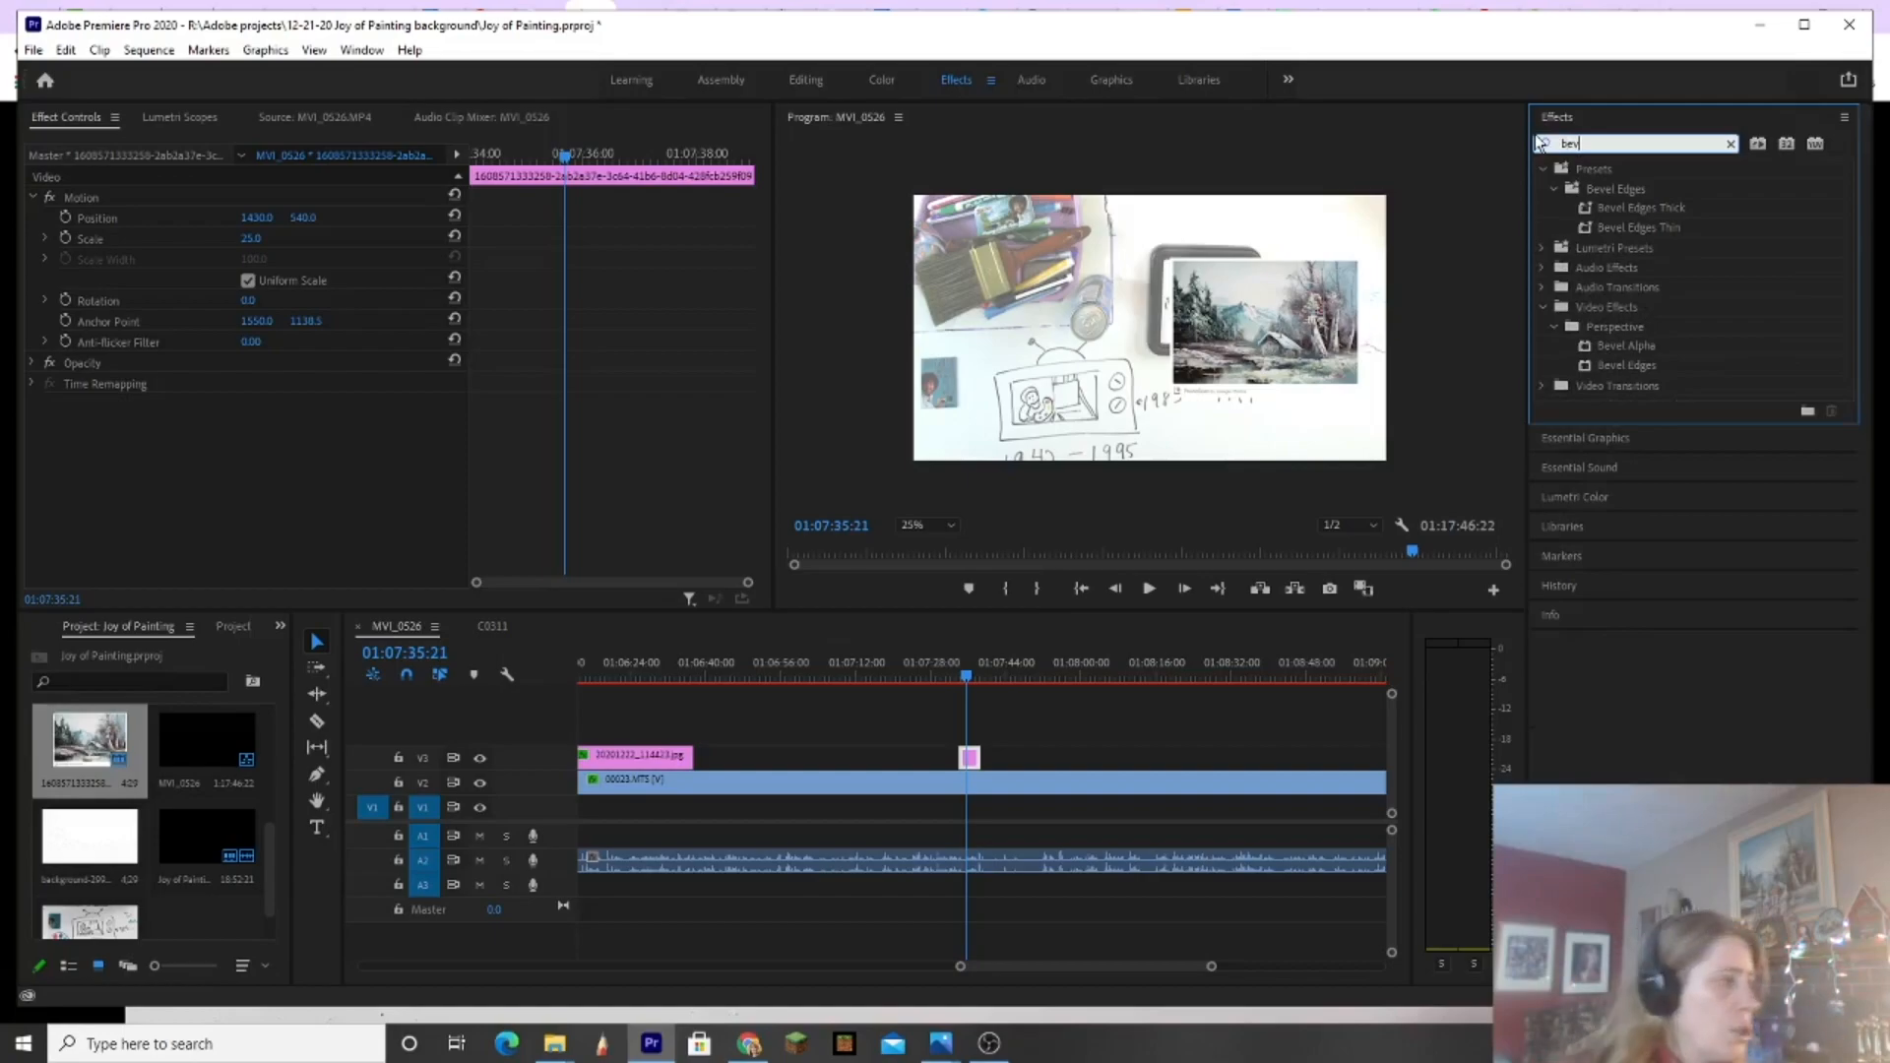
{"action": "left_click_drag", "start_coordinate": [1638, 234], "coordinate": [1011, 781]}
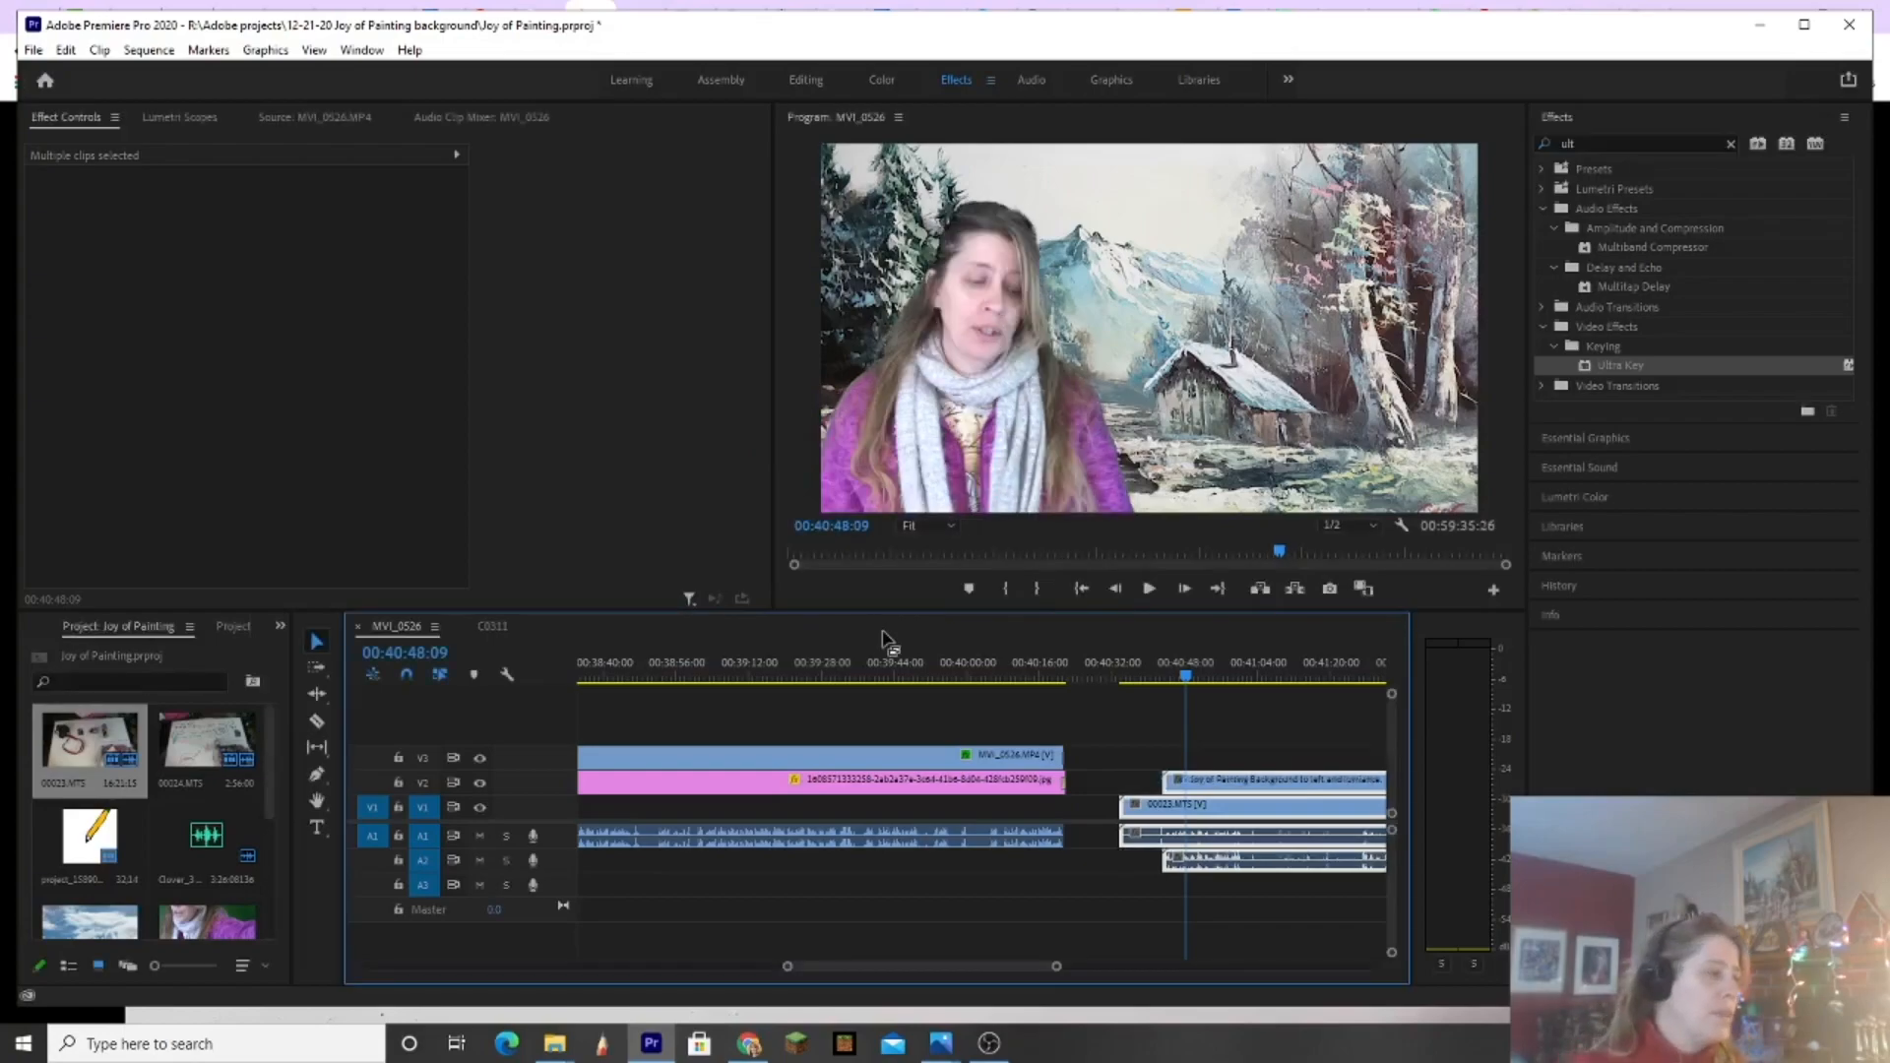
Step: Examine the presenter composite around 00:40:50:01 and the combined presenter and drawing footage at 00:18:16:02
{"action": "left_click", "coordinate": [1183, 677]}
{"action": "mouse_move", "coordinate": [1181, 675]}
{"action": "left_mouse_down"}
{"action": "mouse_move", "coordinate": [1161, 674]}
{"action": "mouse_move", "coordinate": [1197, 676]}
{"action": "left_mouse_up"}
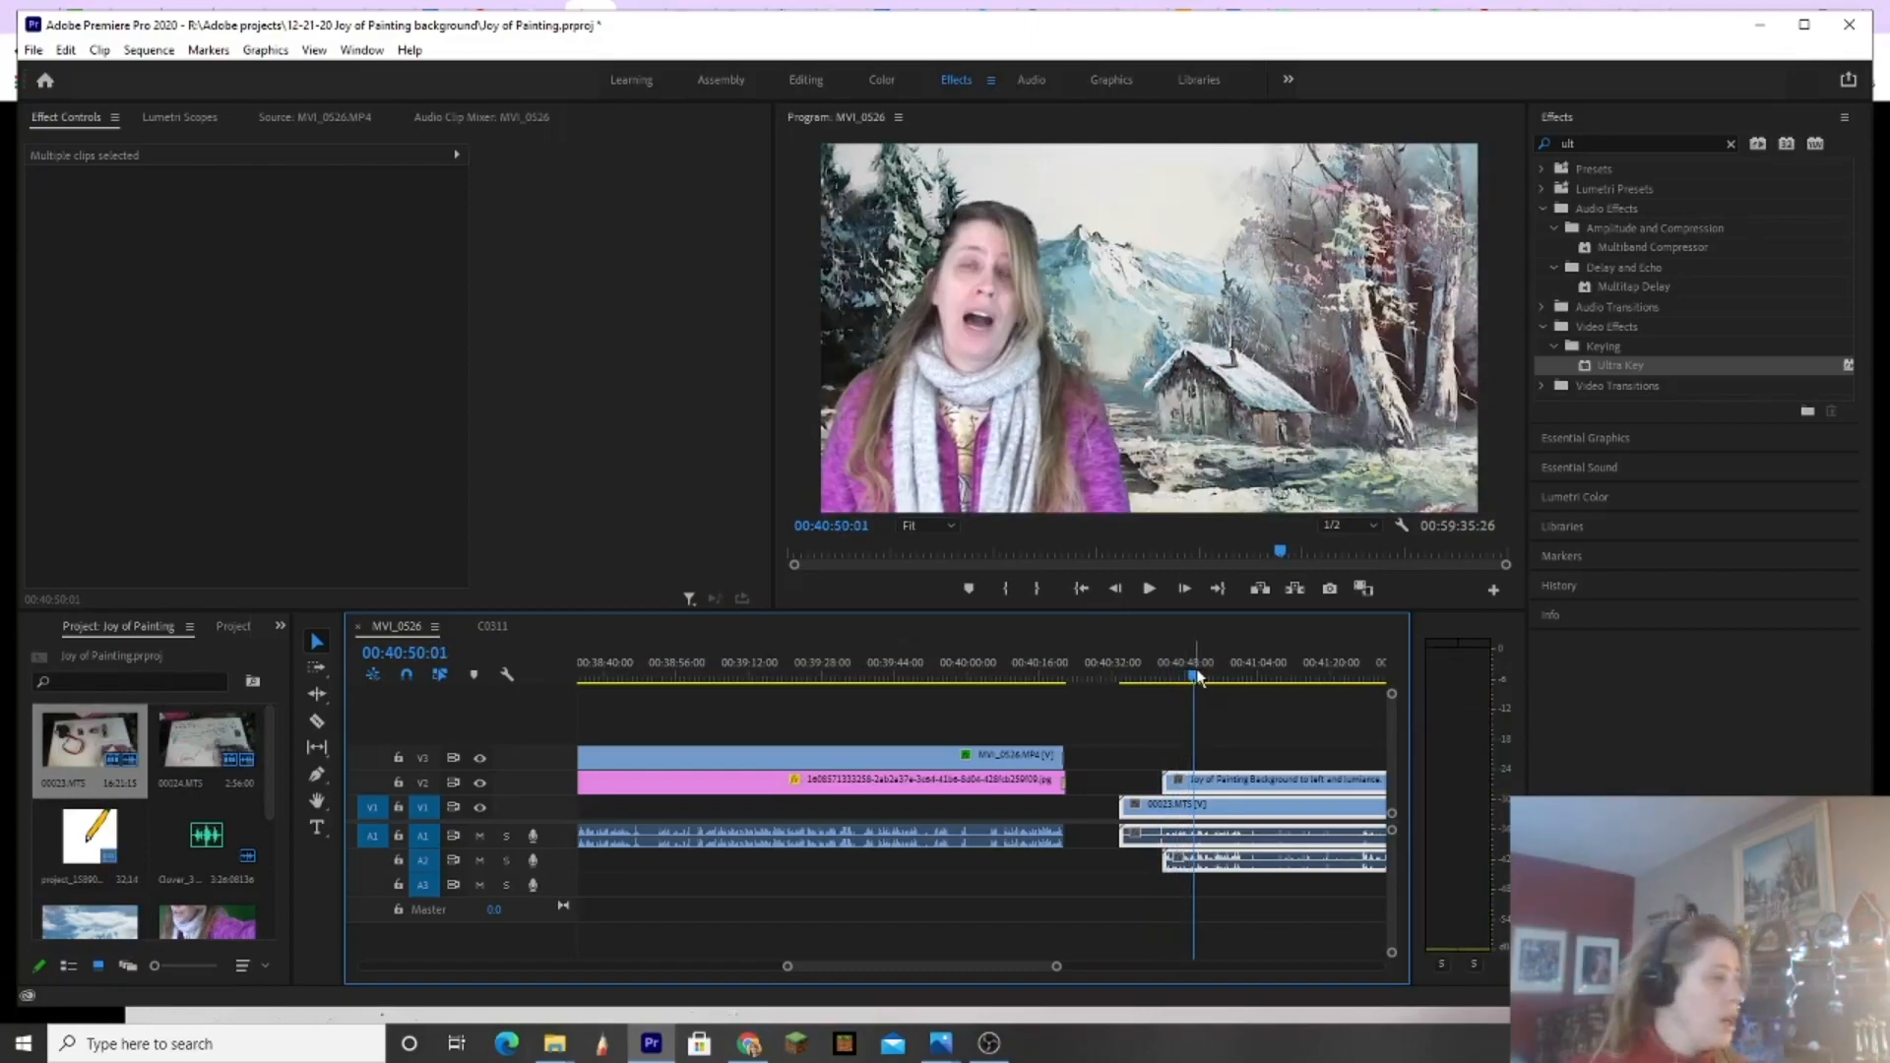
{"action": "left_click_drag", "start_coordinate": [903, 962], "coordinate": [429, 970]}
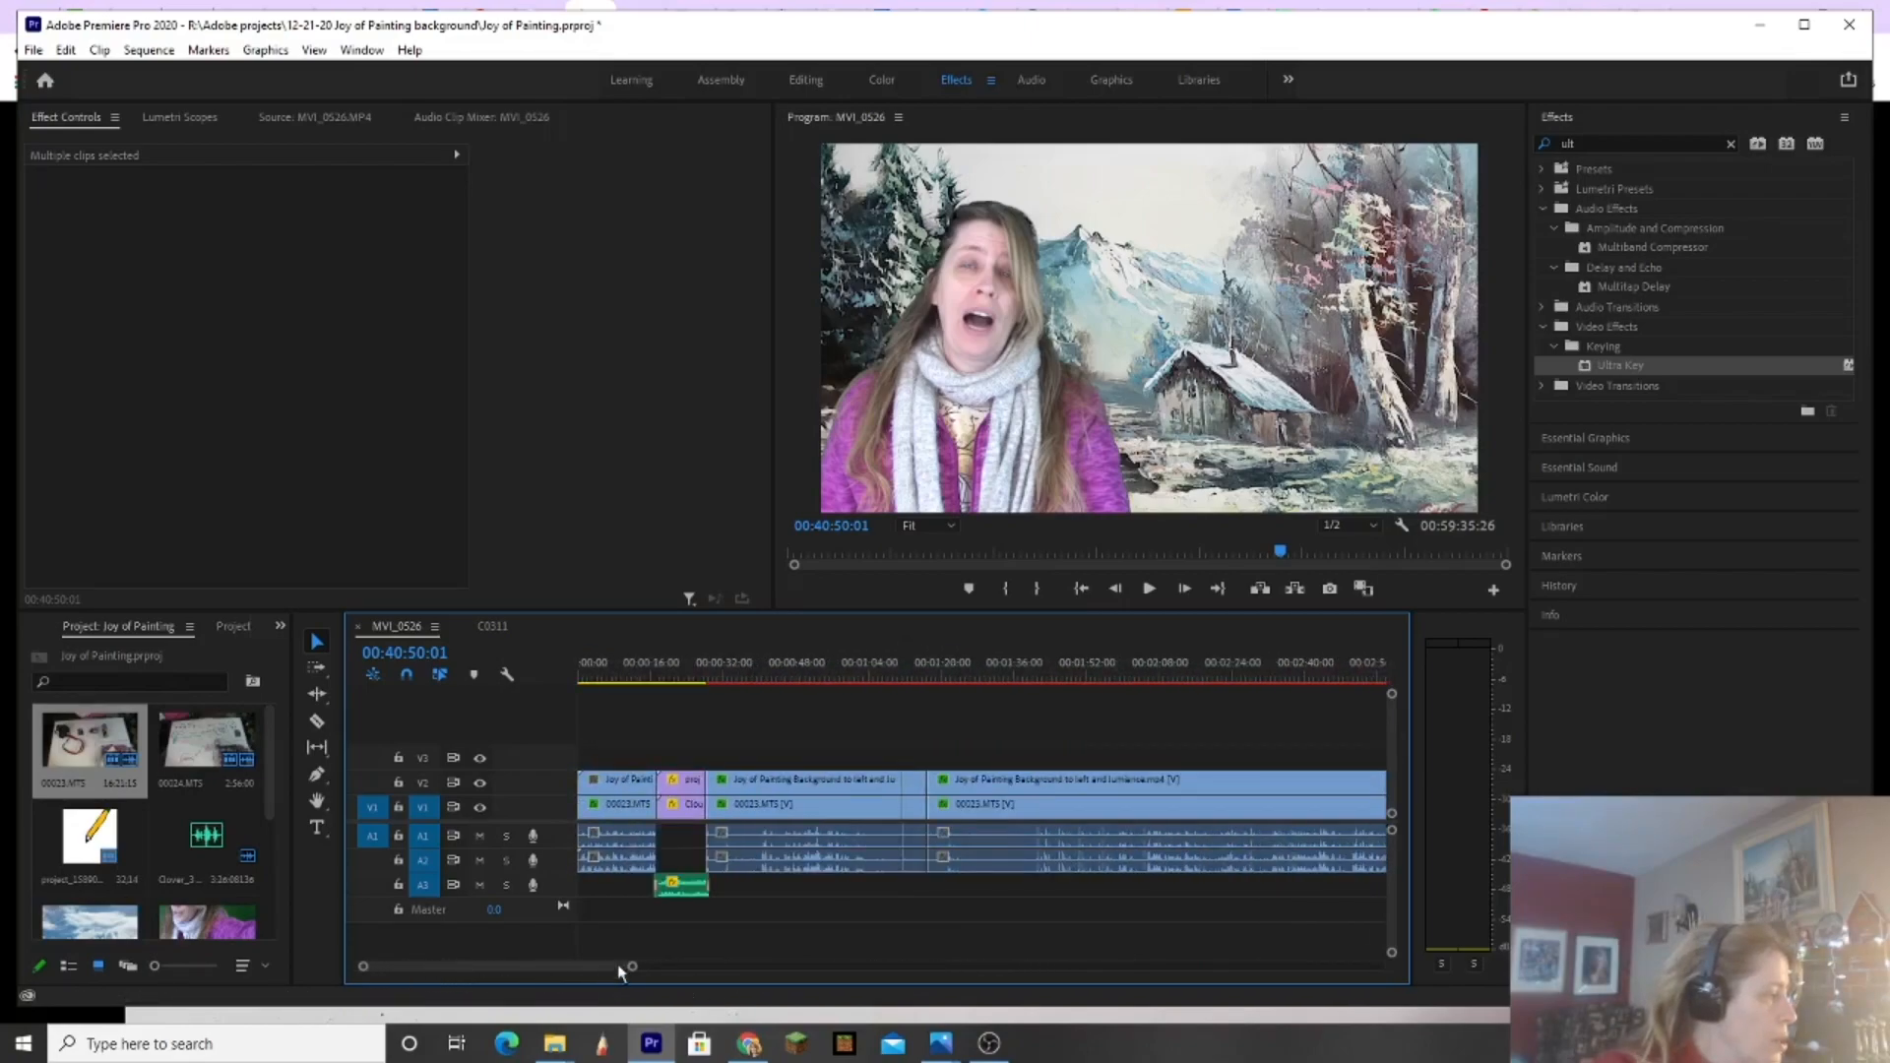
{"action": "left_click_drag", "start_coordinate": [632, 965], "coordinate": [1005, 968]}
{"action": "left_click", "coordinate": [1211, 671]}
{"action": "left_click_drag", "start_coordinate": [1212, 663], "coordinate": [1210, 663]}
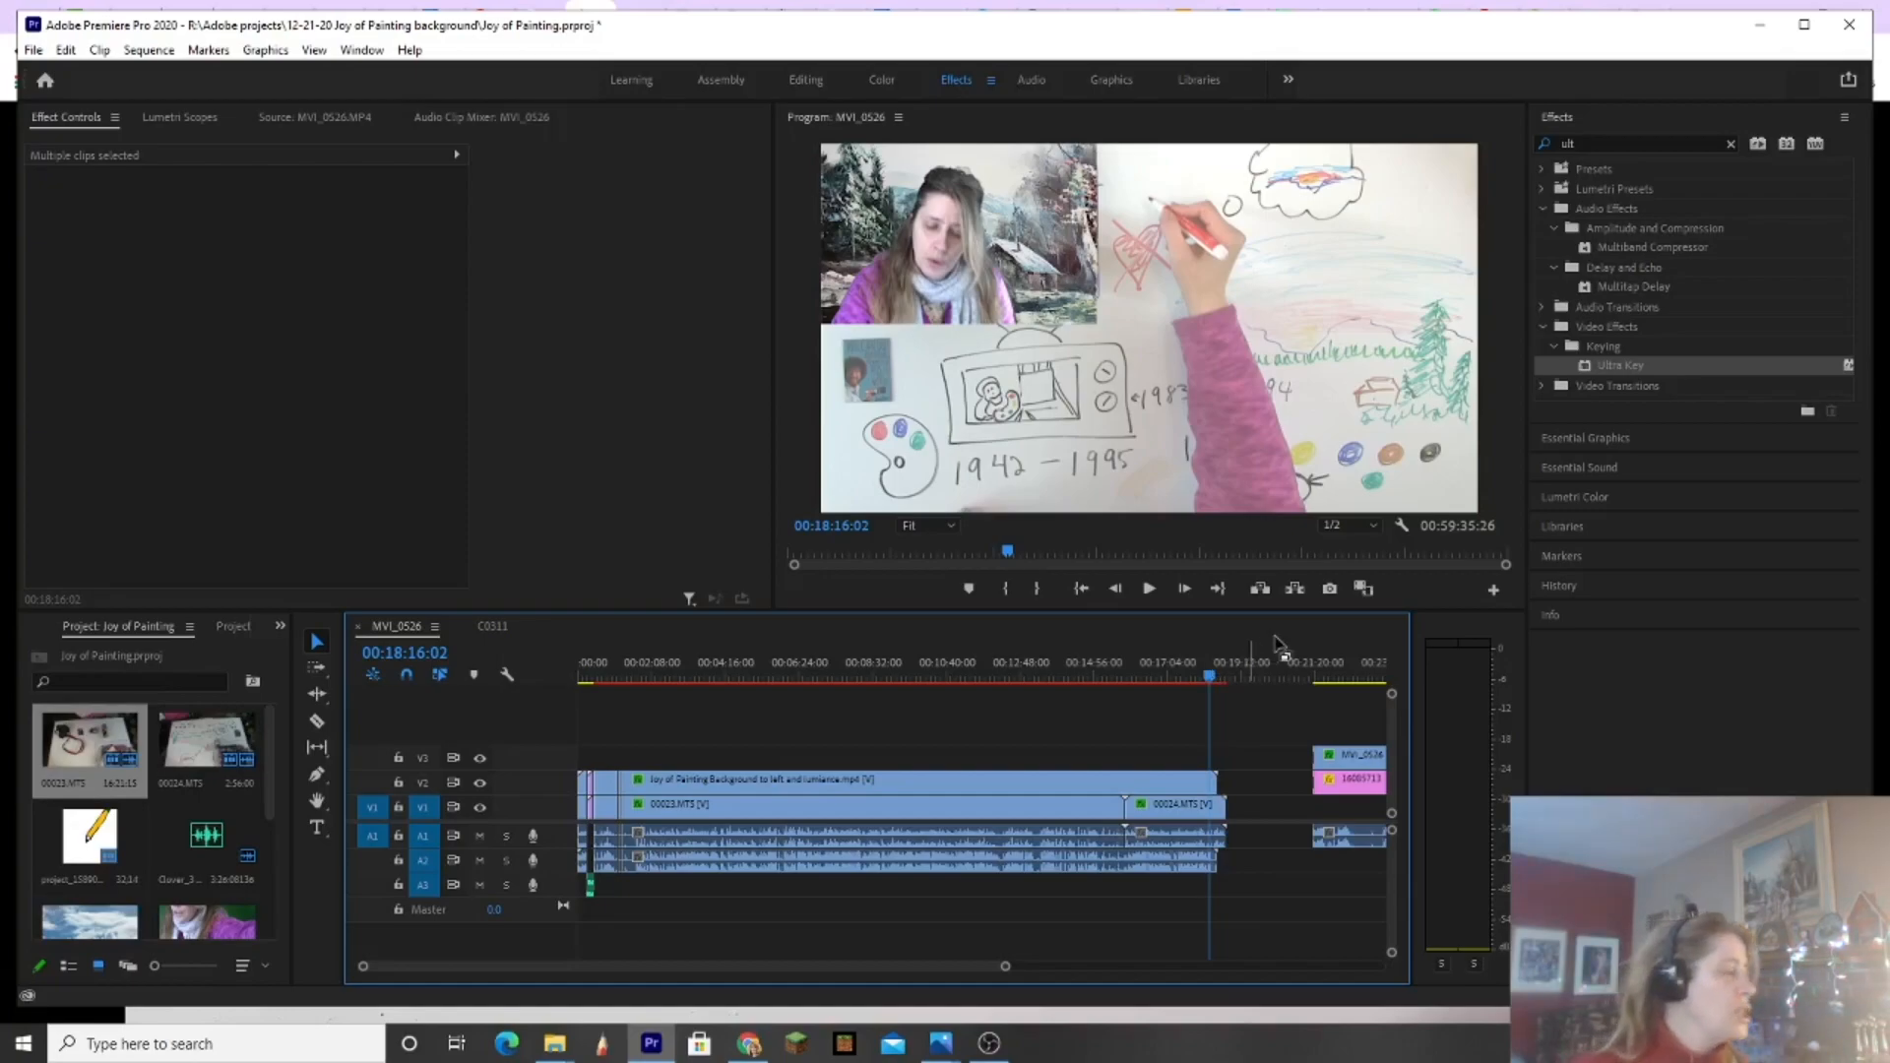
Step: Cut the presenter clip on V2 and the 00023.MTS clip on V1 at two matching points near their beginning with the Razor tool
{"action": "left_click", "coordinate": [316, 720]}
{"action": "left_click", "coordinate": [665, 782]}
{"action": "left_click", "coordinate": [695, 782]}
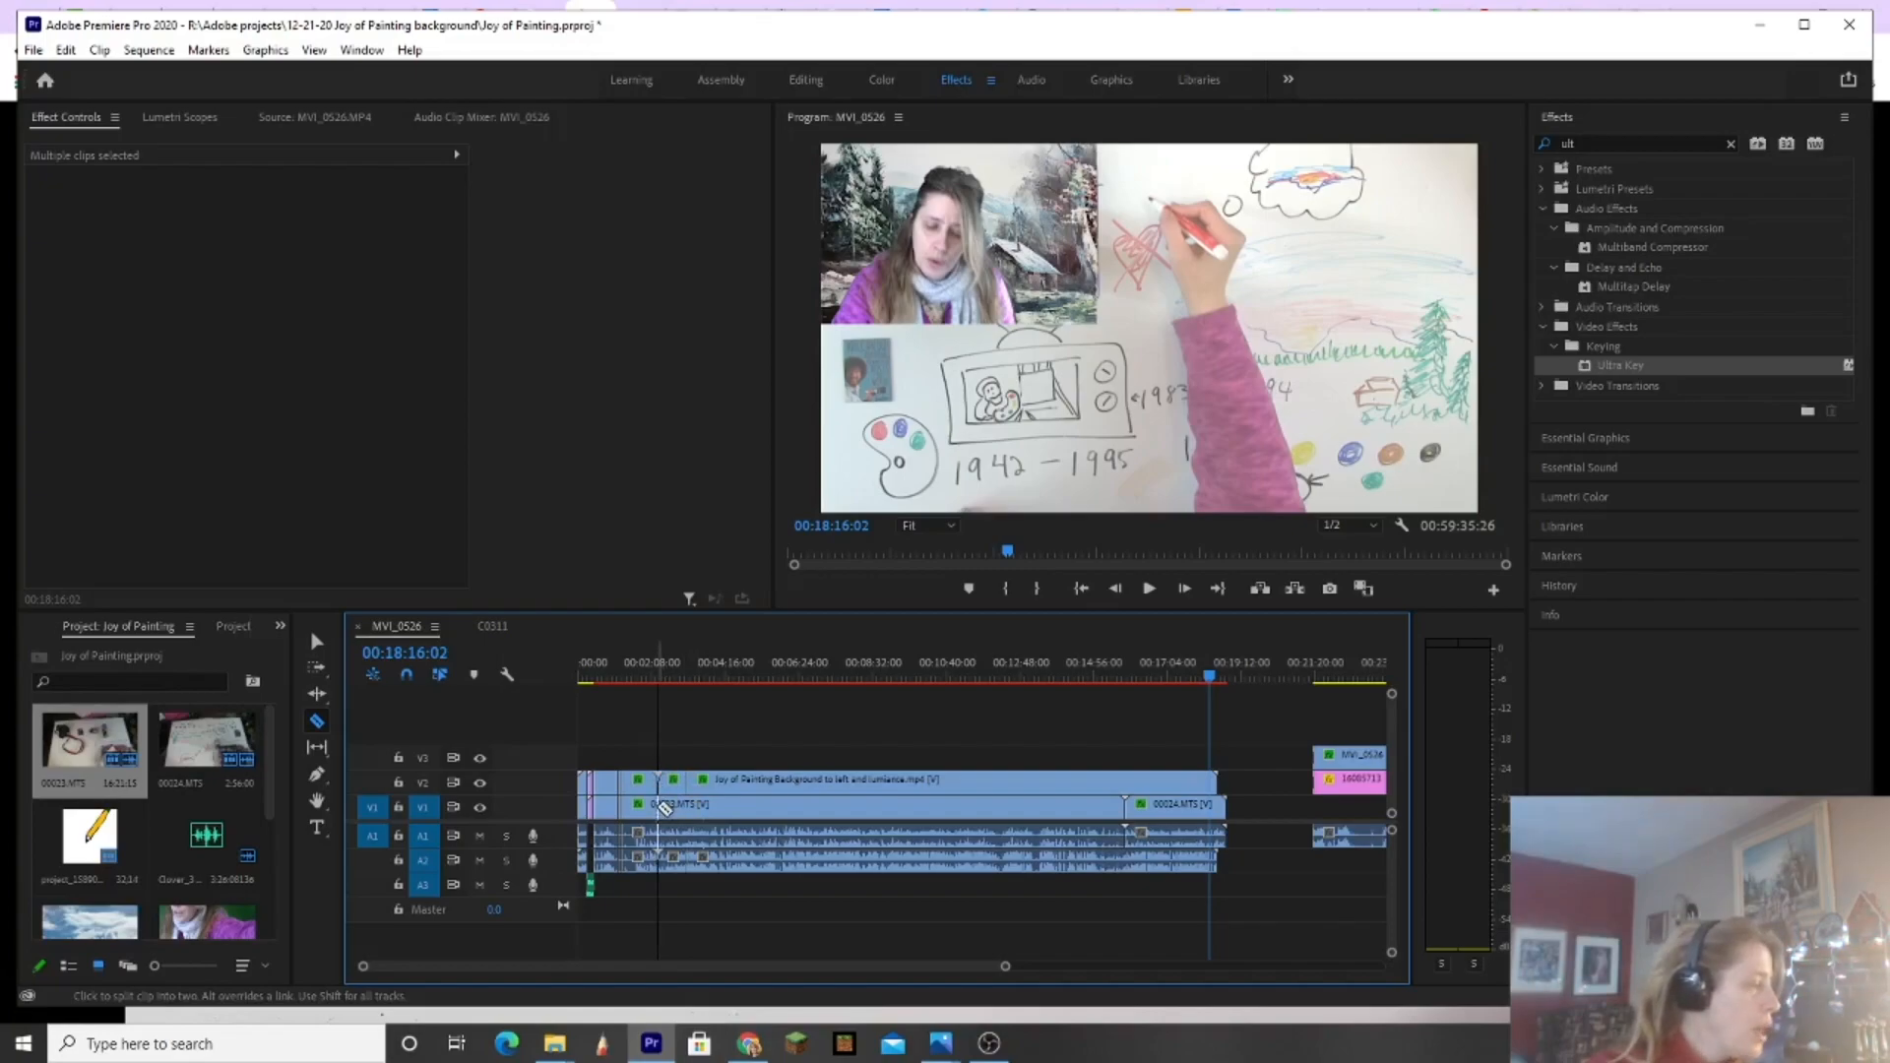
{"action": "left_click", "coordinate": [659, 803]}
{"action": "left_click", "coordinate": [687, 804]}
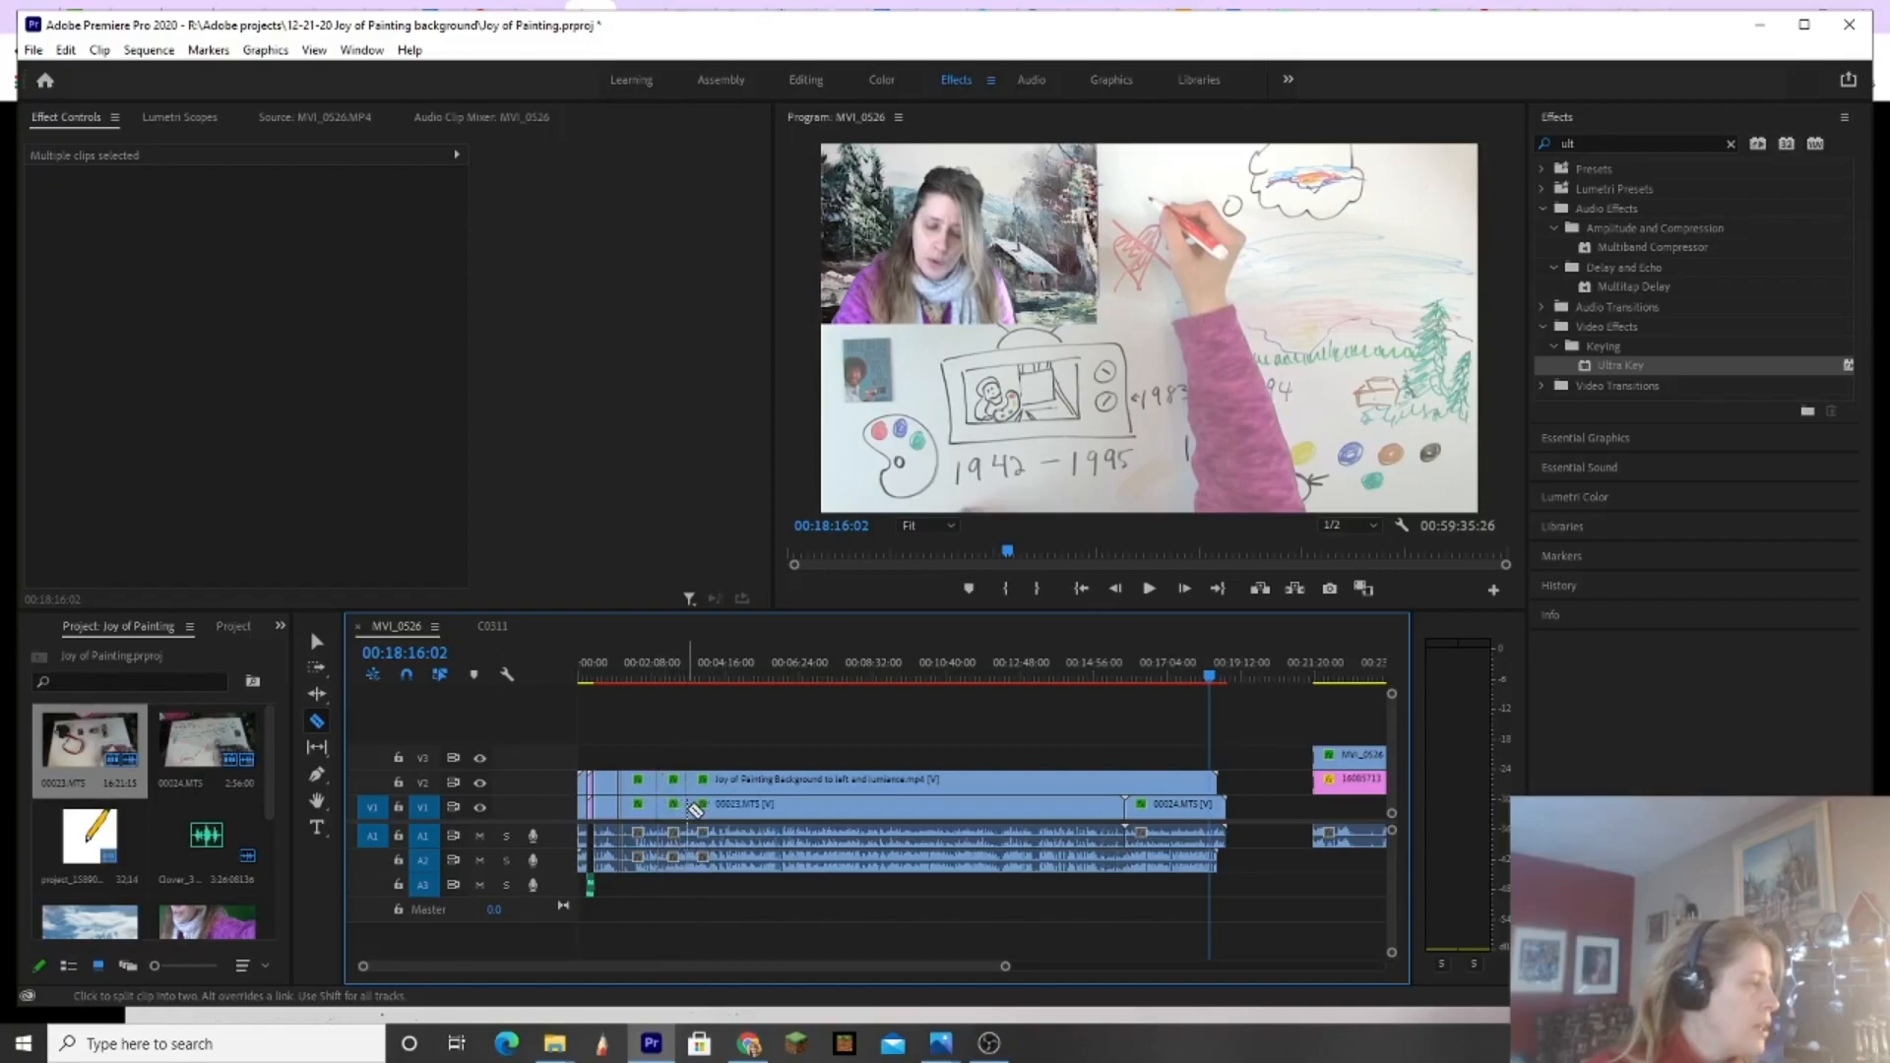